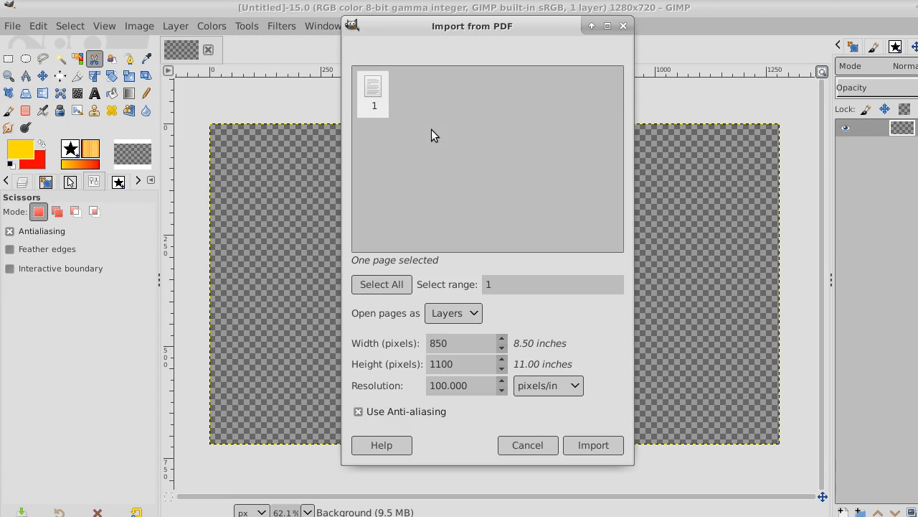
Import page 1 of the coffee rings PDF at 850 × 1100 pixels and a resolution of 100 pixels/in.
{"action": "left_click", "coordinate": [592, 445]}
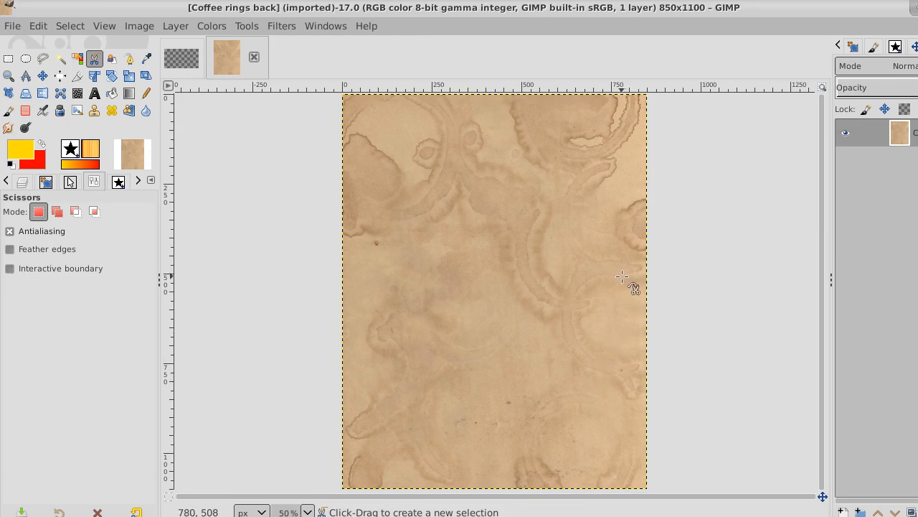
{"action": "left_click", "coordinate": [179, 59]}
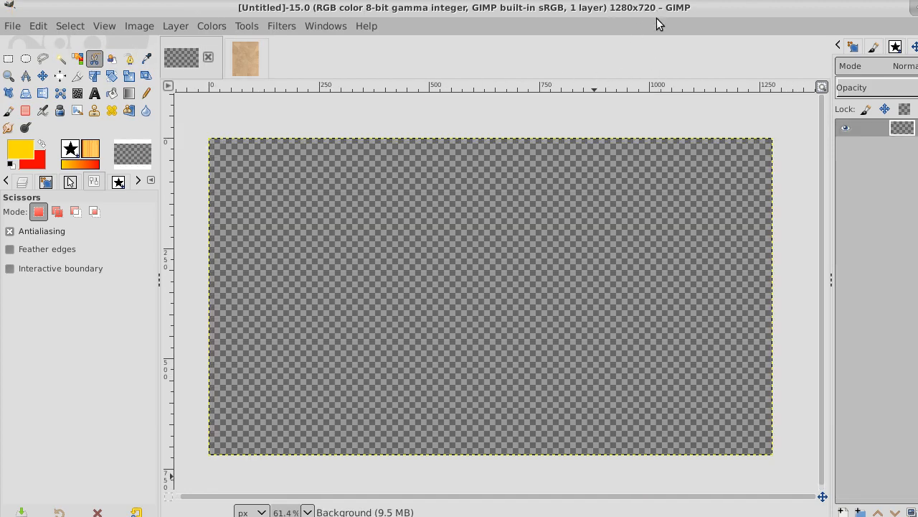
{"action": "left_click", "coordinate": [243, 56]}
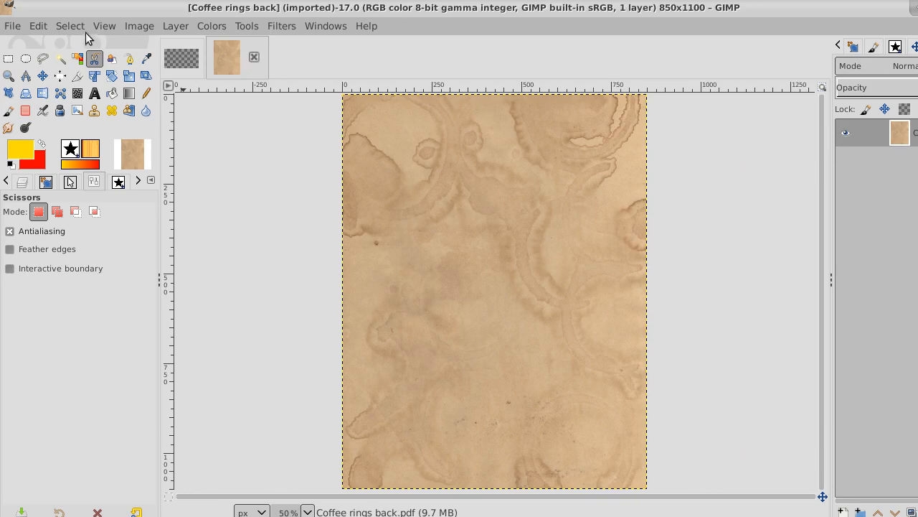
Rotate the imported coffee rings image 90° clockwise.
{"action": "left_click", "coordinate": [141, 27]}
{"action": "mouse_move", "coordinate": [206, 144]}
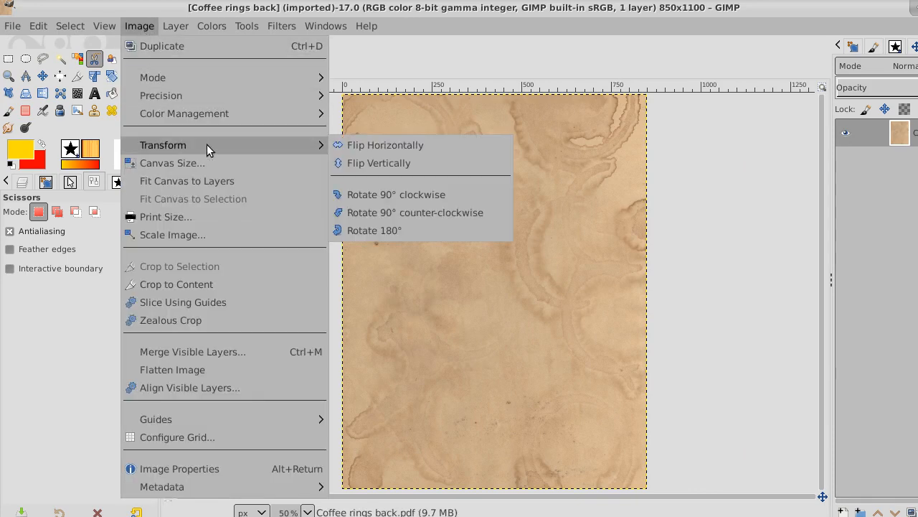
{"action": "left_click", "coordinate": [491, 191]}
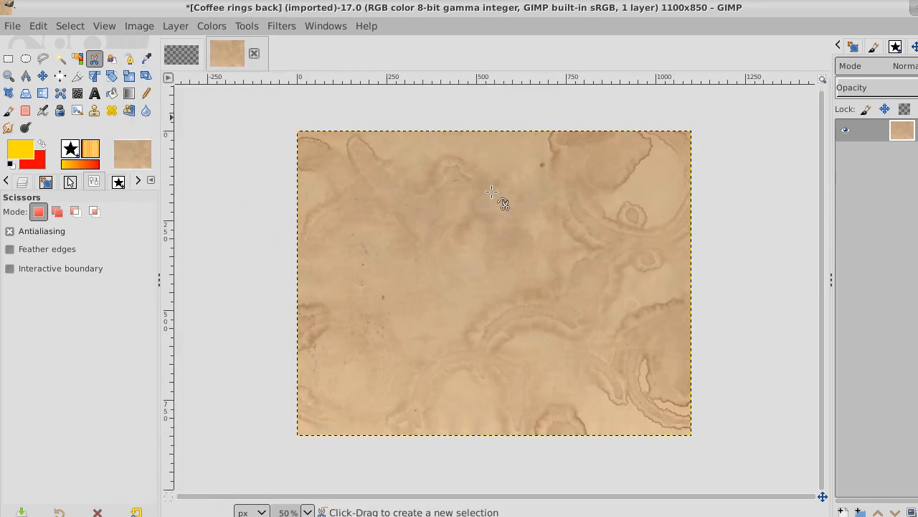
Select the entire rotated coffee rings image and copy it.
{"action": "left_click", "coordinate": [70, 26]}
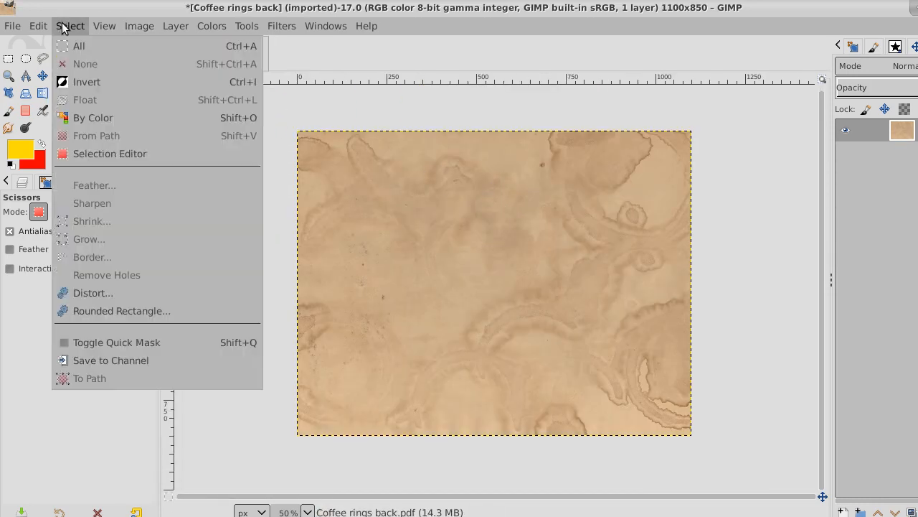
{"action": "left_click", "coordinate": [78, 49]}
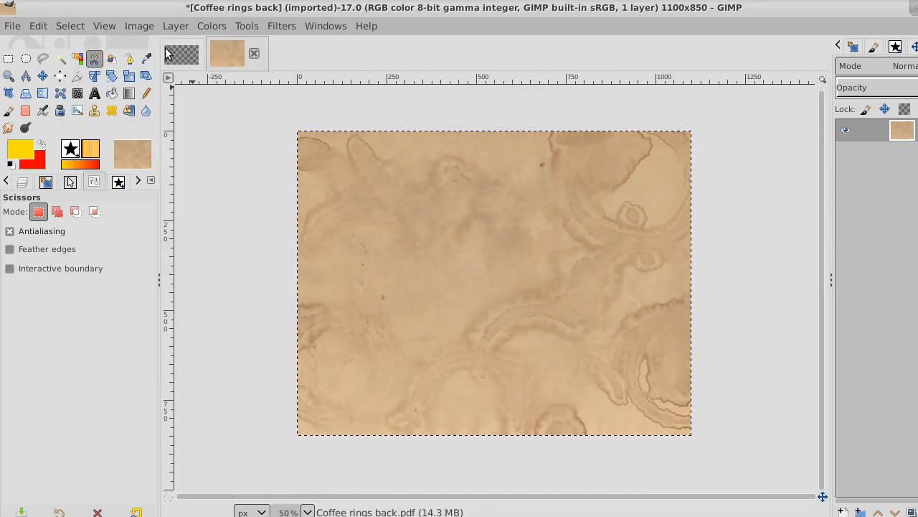
{"action": "left_click", "coordinate": [38, 26]}
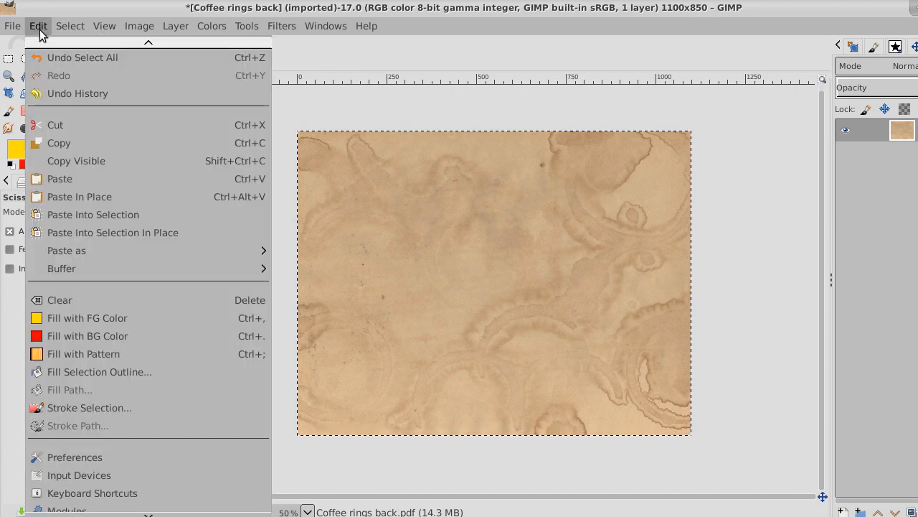
{"action": "left_click", "coordinate": [57, 141]}
Paste the copied coffee texture as a new layer in the untitled 1280x720 image.
{"action": "left_click", "coordinate": [173, 61]}
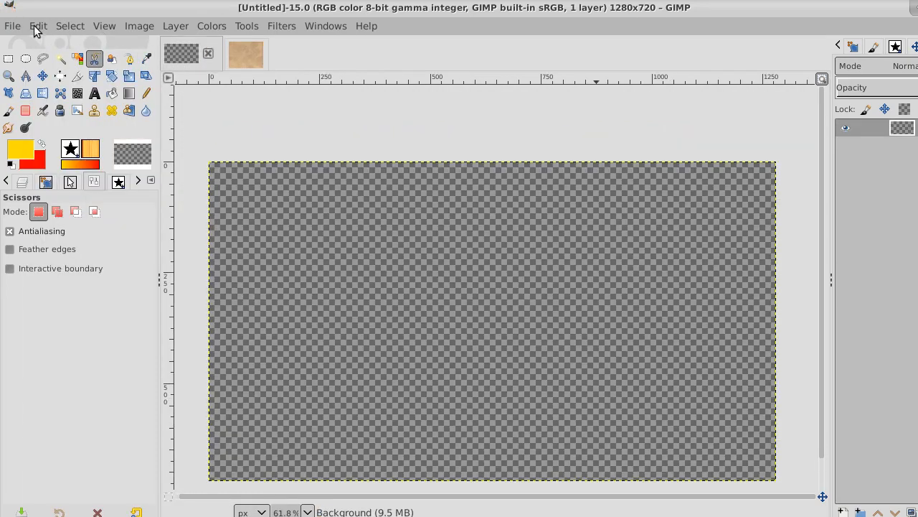
{"action": "left_click", "coordinate": [34, 27]}
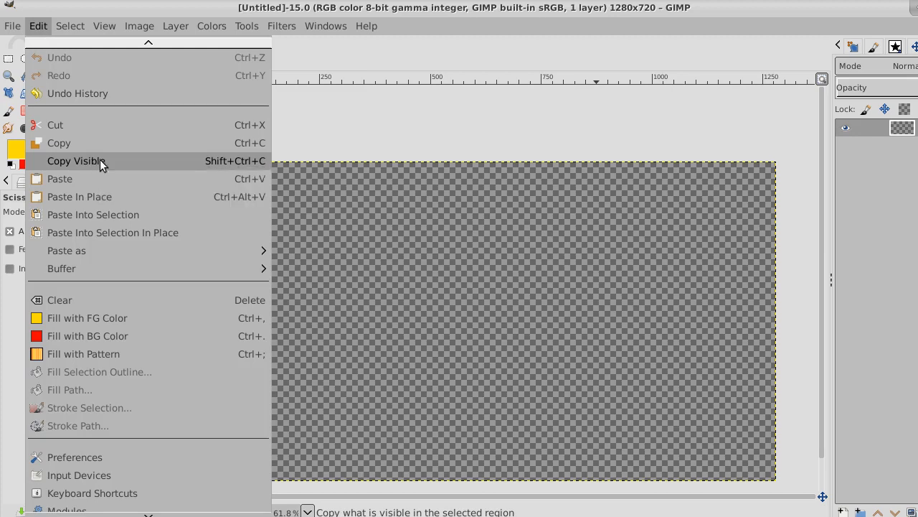
{"action": "mouse_move", "coordinate": [262, 256]}
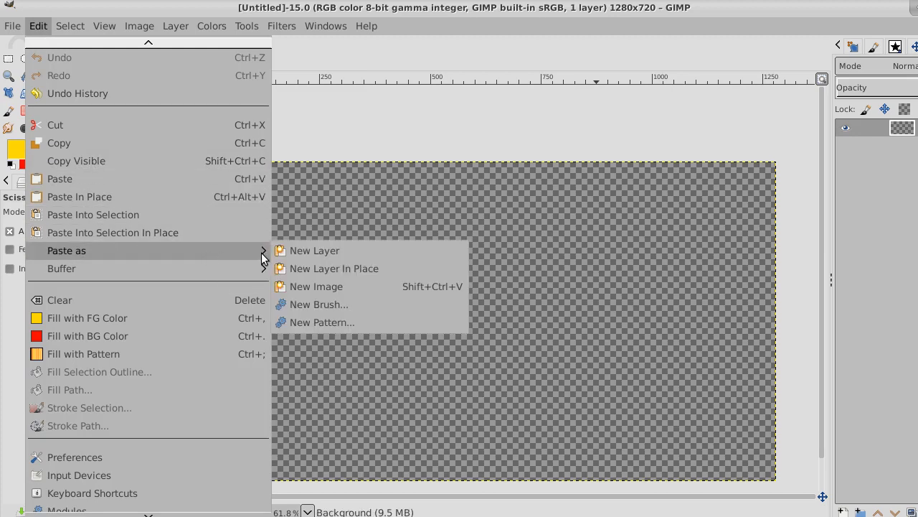
{"action": "left_click", "coordinate": [350, 252]}
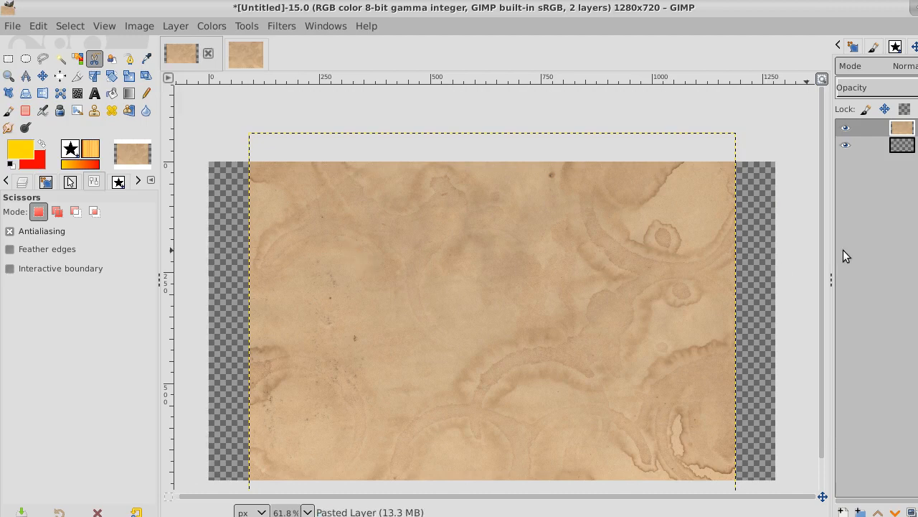
Scale the pasted texture layer horizontally, with aspect ratio unlocked, so it spans the full canvas width at 850 px height.
{"action": "scroll", "coordinate": [823, 246], "scroll_direction": "down", "scroll_amount": 1}
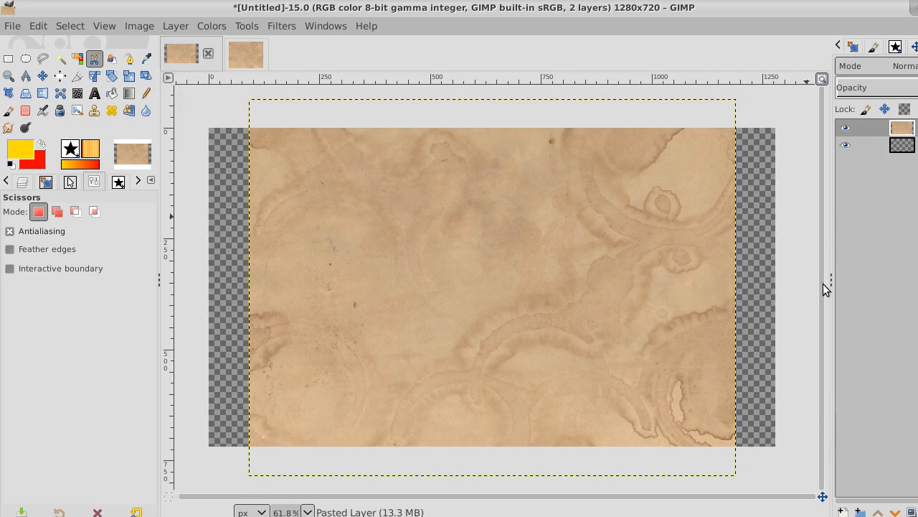
{"action": "left_click", "coordinate": [129, 76]}
{"action": "left_click", "coordinate": [303, 213]}
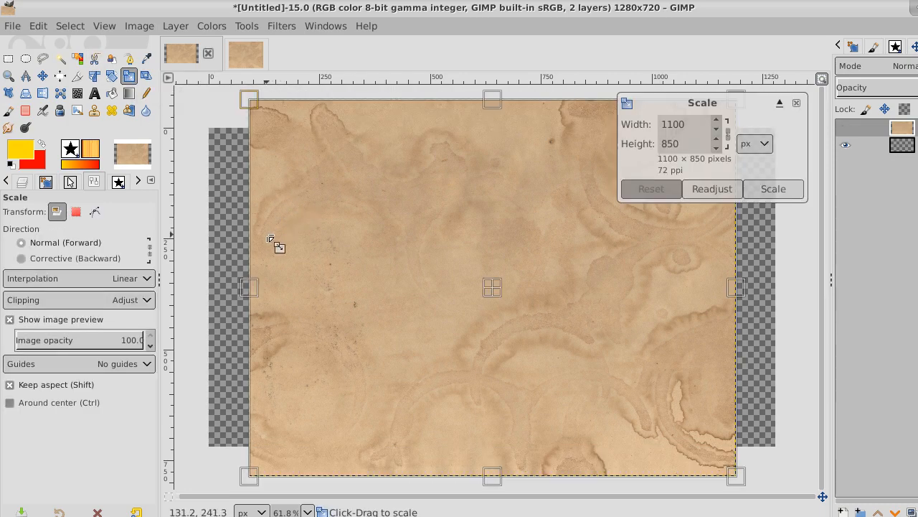
{"action": "left_click_drag", "start_coordinate": [251, 288], "coordinate": [216, 288]}
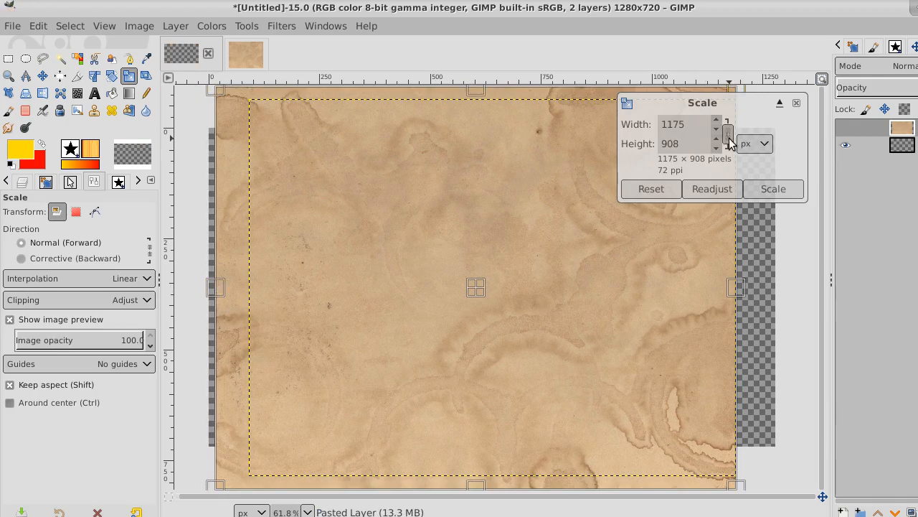
{"action": "left_click", "coordinate": [652, 189]}
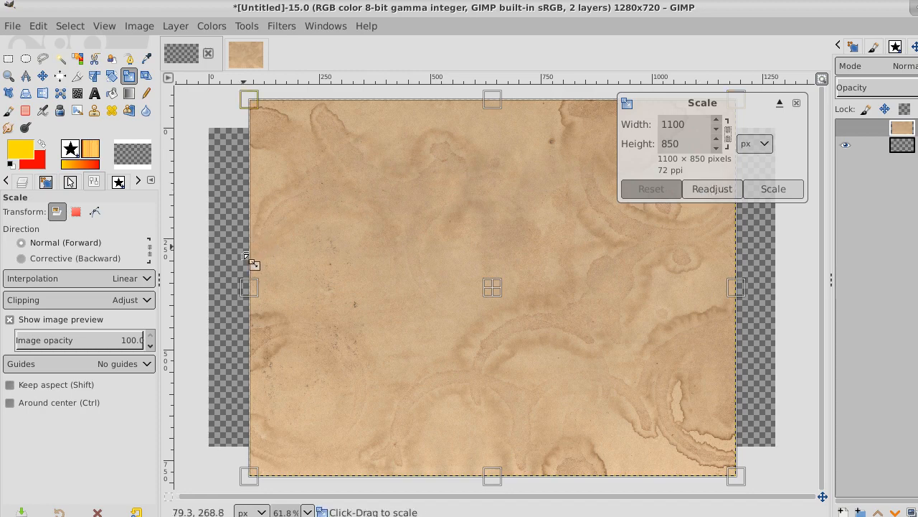
{"action": "left_click_drag", "start_coordinate": [249, 286], "coordinate": [210, 287]}
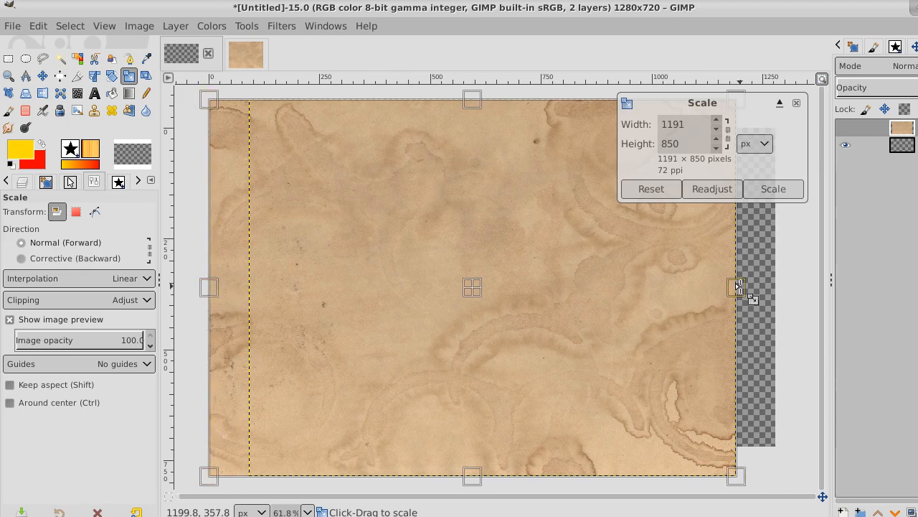
{"action": "left_click_drag", "start_coordinate": [739, 287], "coordinate": [778, 284]}
{"action": "left_click", "coordinate": [782, 191]}
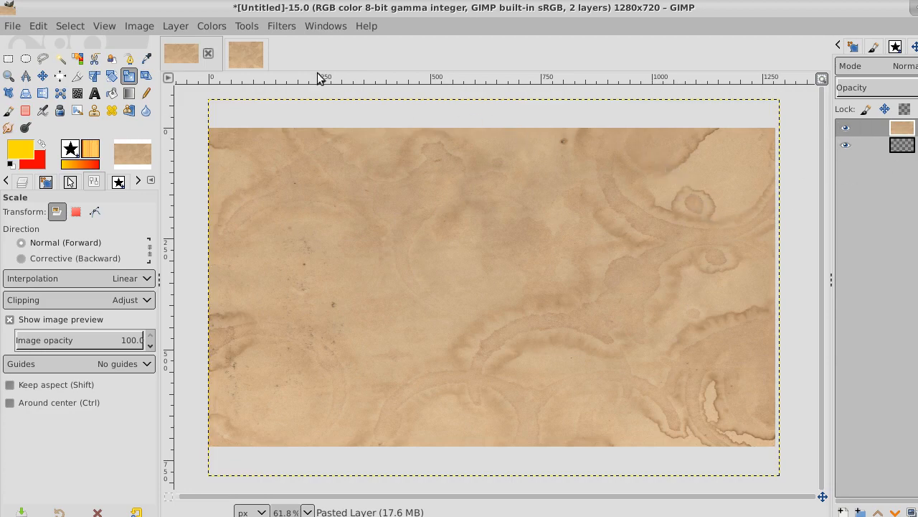
Trim the stretched texture layer to the image size and duplicate it twice.
{"action": "left_click", "coordinate": [169, 28]}
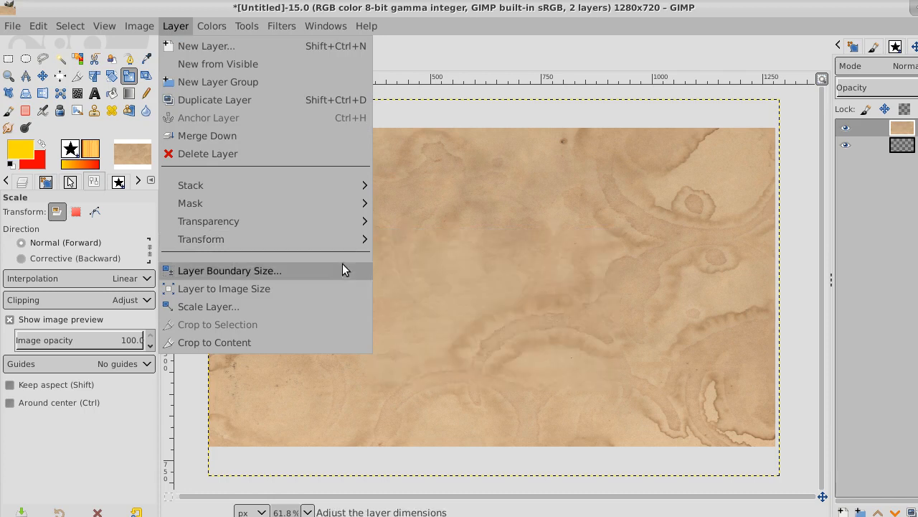
{"action": "left_click", "coordinate": [341, 285]}
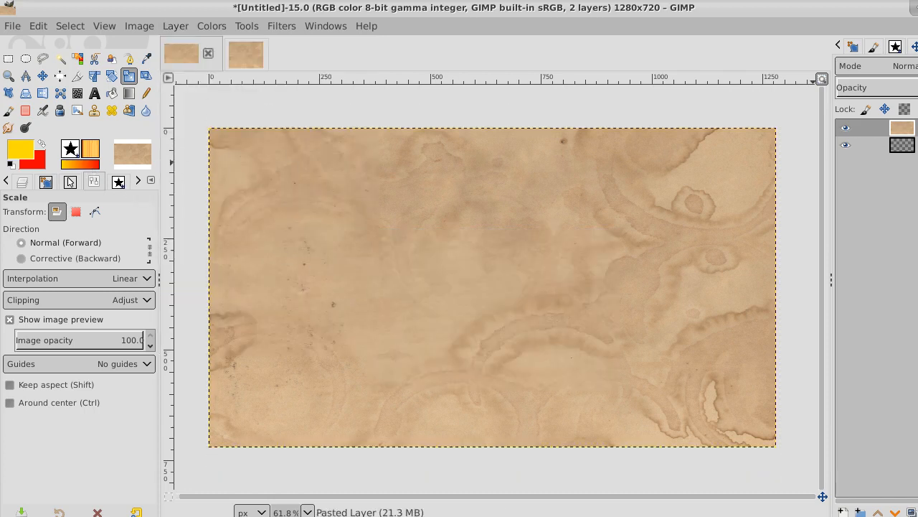
{"action": "left_click", "coordinate": [910, 511]}
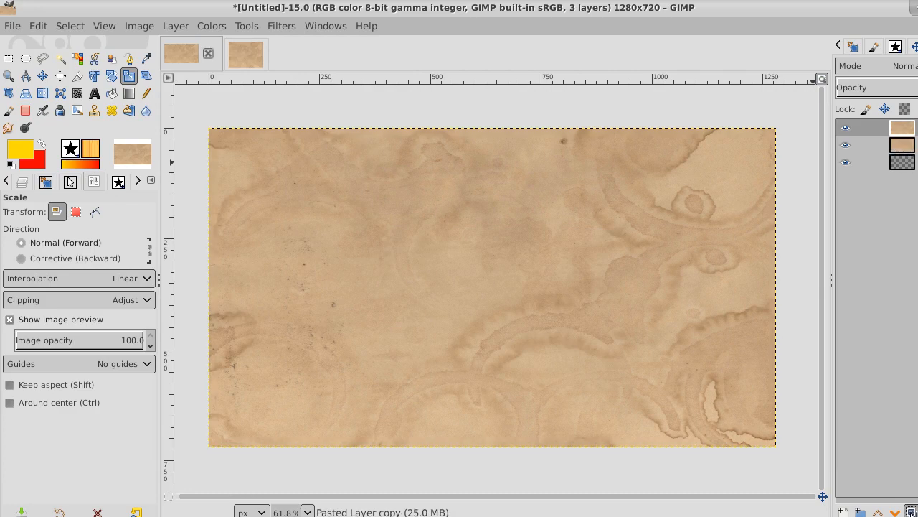
{"action": "left_click", "coordinate": [910, 510]}
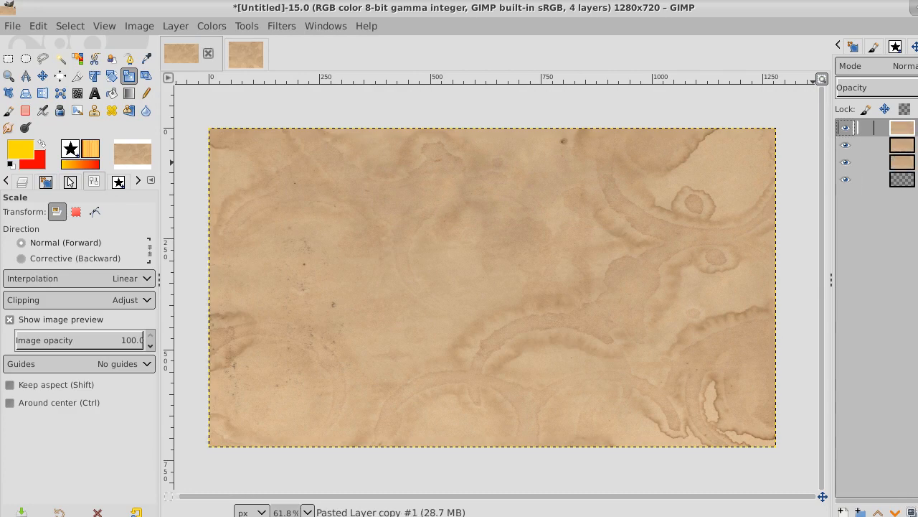
{"action": "left_click", "coordinate": [908, 108]}
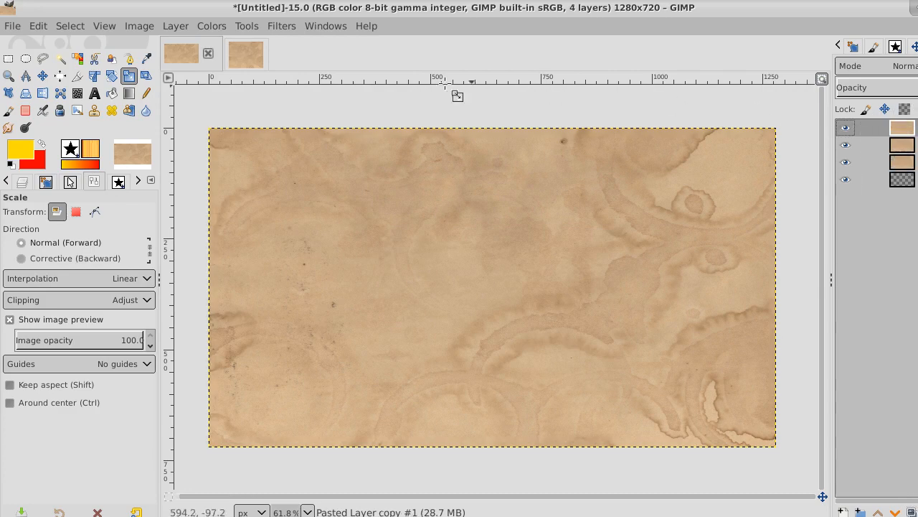
Desaturate the topmost texture copy using the Luminance mode.
{"action": "left_click", "coordinate": [214, 26]}
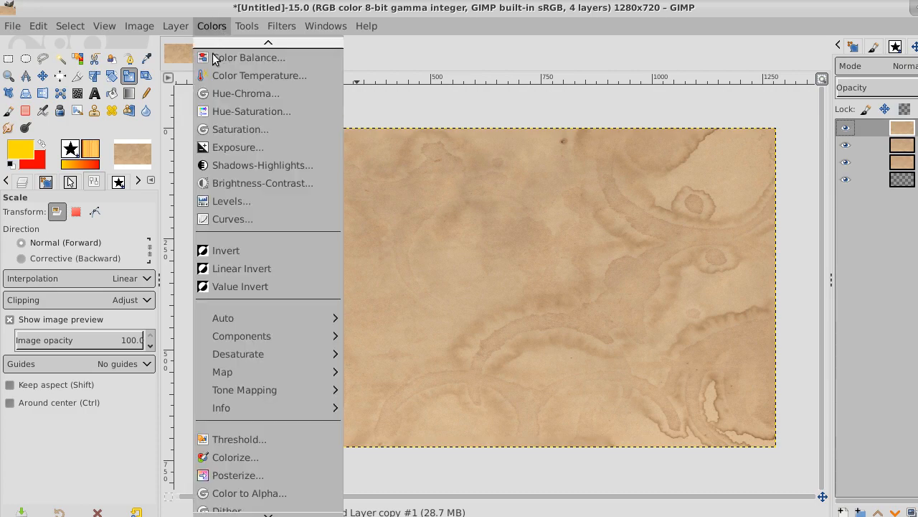
{"action": "mouse_move", "coordinate": [233, 355]}
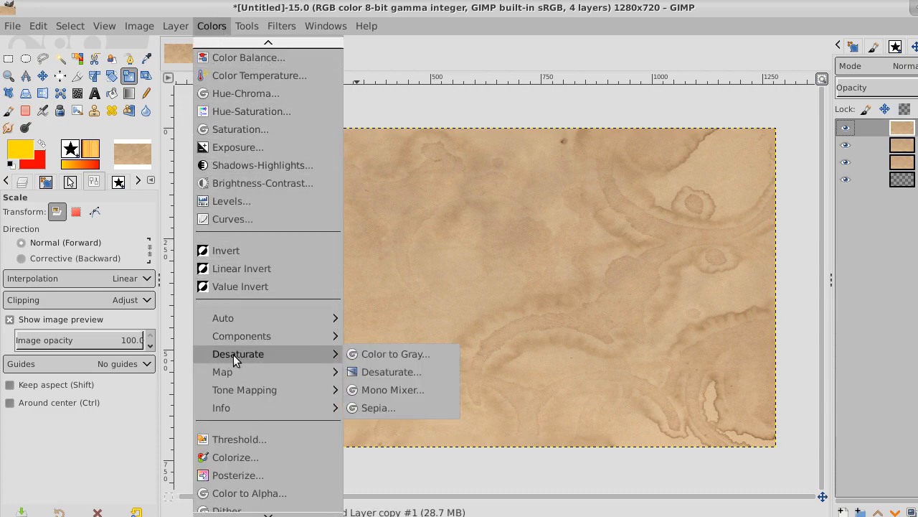
{"action": "left_click", "coordinate": [413, 374]}
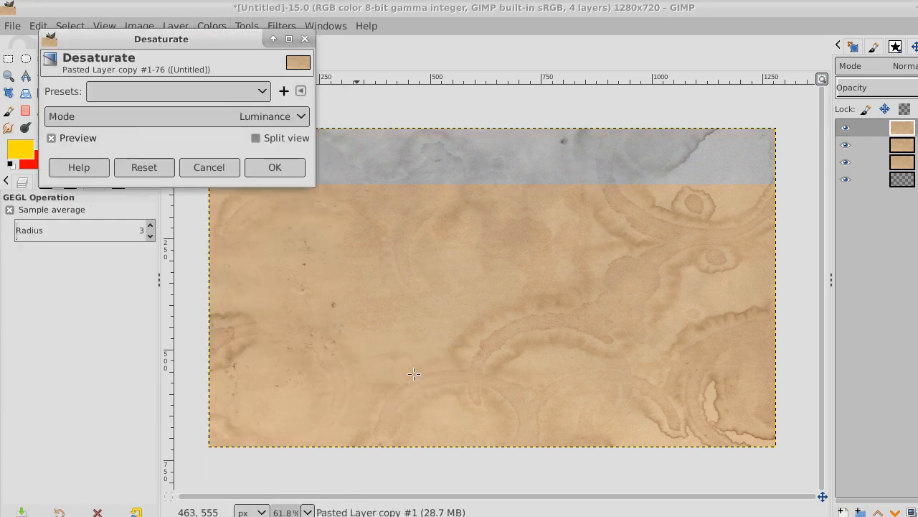
{"action": "left_click", "coordinate": [291, 170]}
{"action": "left_click", "coordinate": [246, 27]}
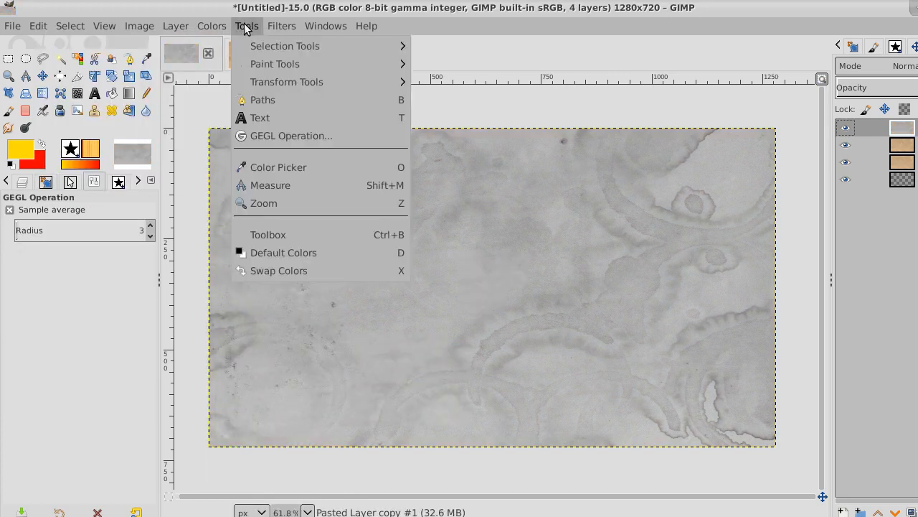
{"action": "mouse_move", "coordinate": [212, 26]}
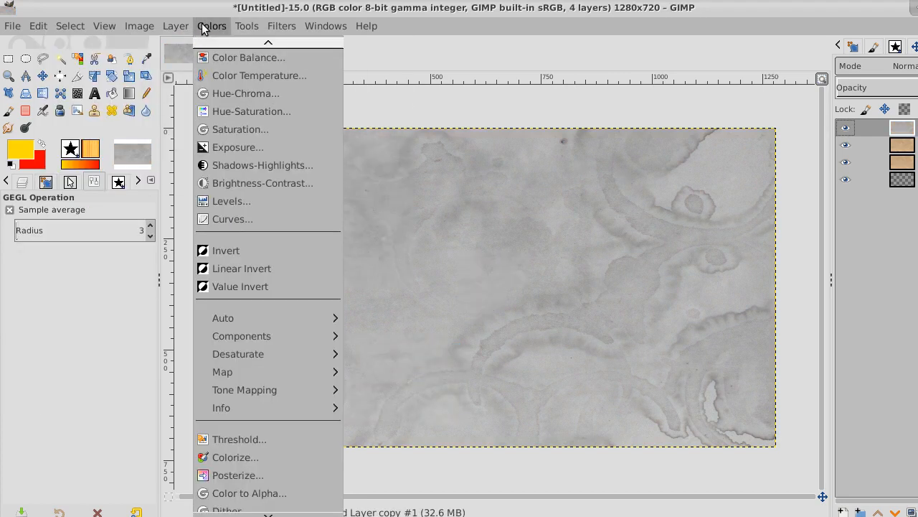
{"action": "left_click", "coordinate": [214, 184]}
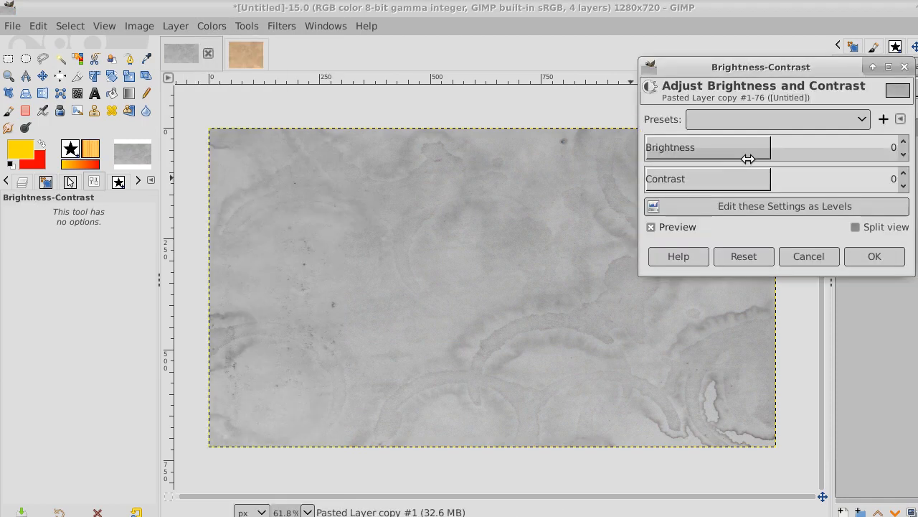
{"action": "left_click_drag", "start_coordinate": [771, 146], "coordinate": [810, 149]}
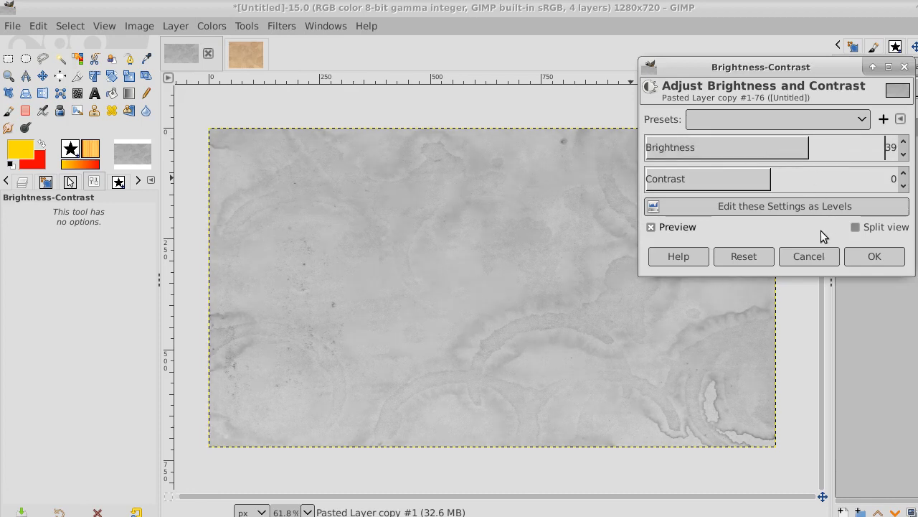
{"action": "left_click", "coordinate": [769, 180]}
{"action": "left_click_drag", "start_coordinate": [770, 180], "coordinate": [816, 179]}
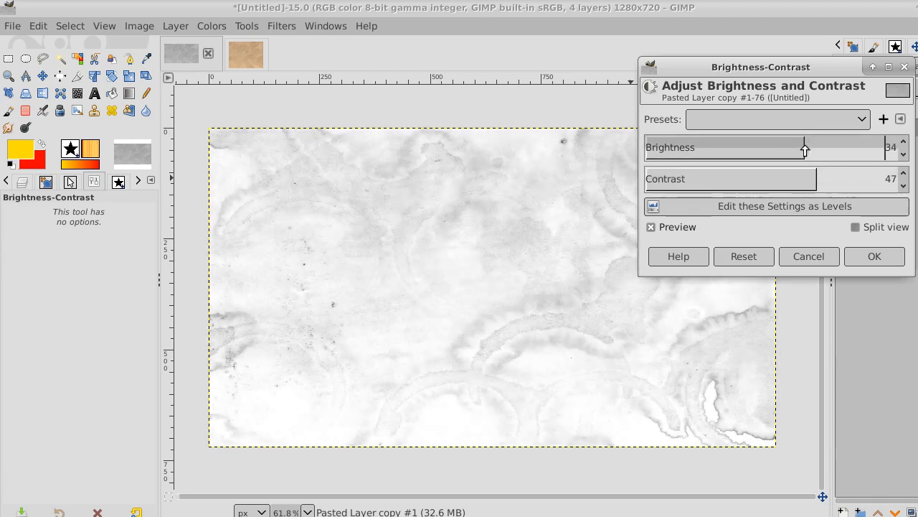
{"action": "left_click_drag", "start_coordinate": [804, 148], "coordinate": [836, 152]}
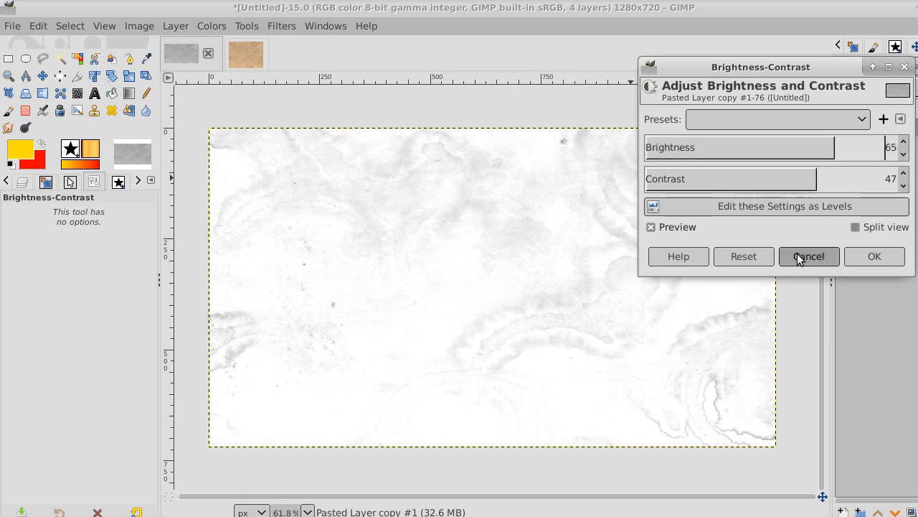
{"action": "left_click", "coordinate": [818, 256]}
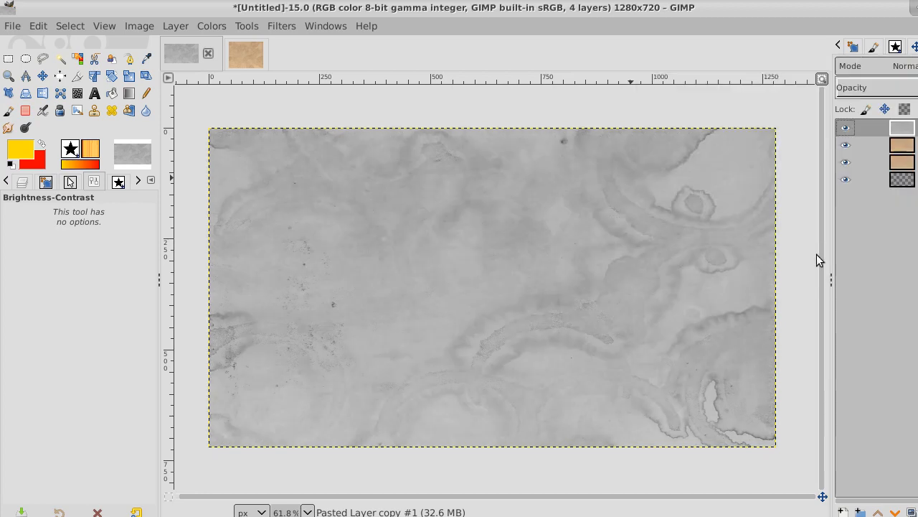
Open the Curves adjustment for the topmost desaturated texture layer.
{"action": "left_click", "coordinate": [213, 26]}
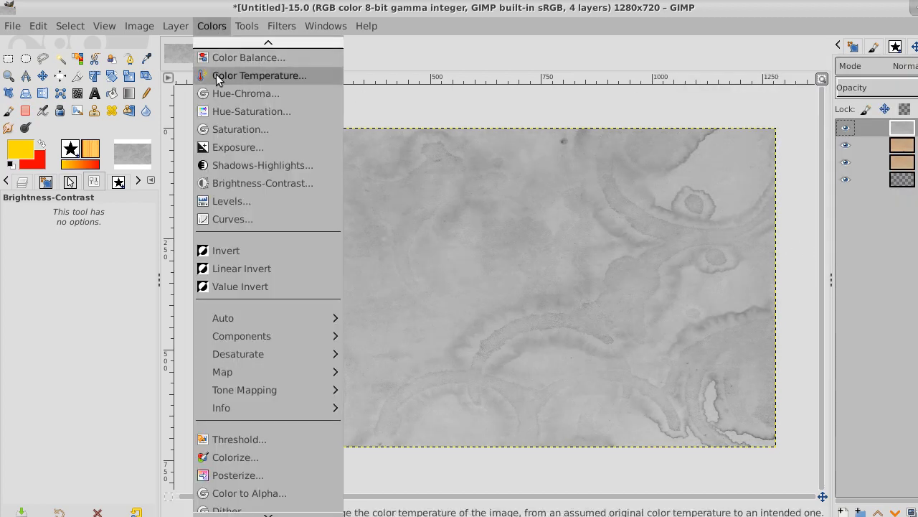
{"action": "left_click", "coordinate": [239, 216]}
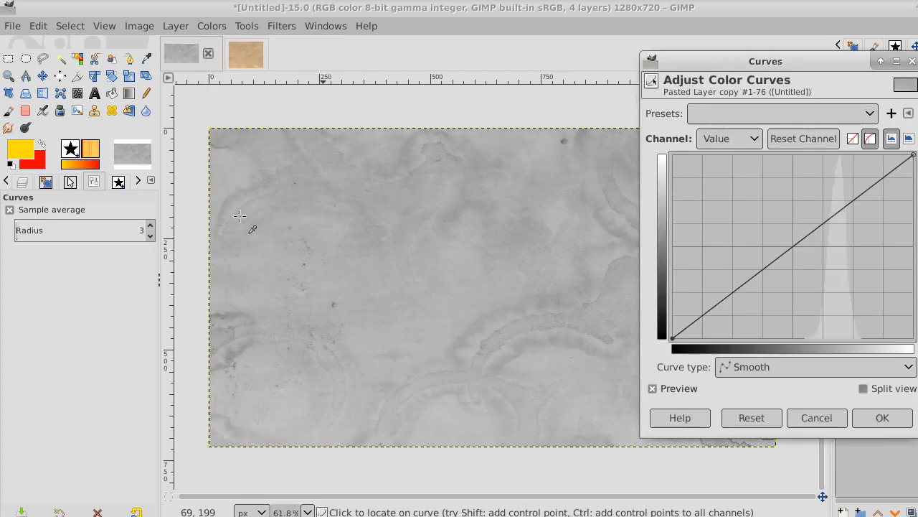
{"action": "left_click_drag", "start_coordinate": [735, 289], "coordinate": [744, 327]}
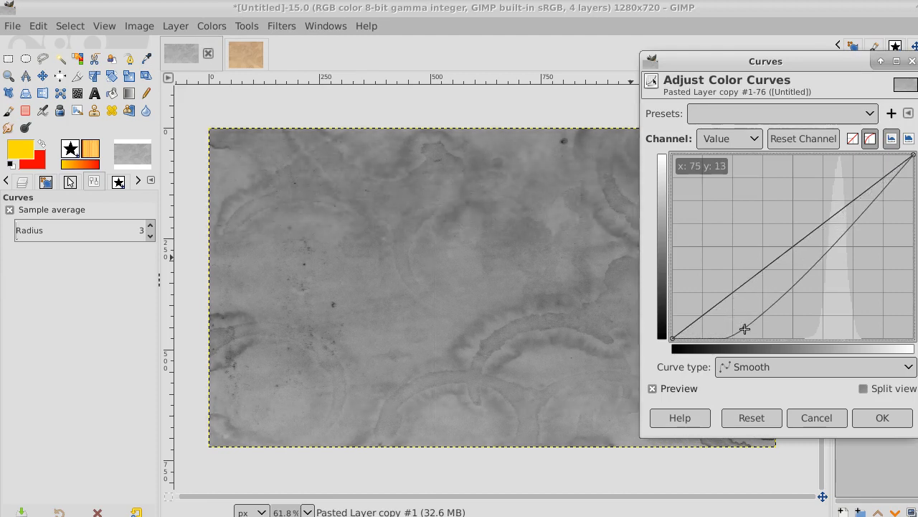
{"action": "left_click_drag", "start_coordinate": [870, 206], "coordinate": [833, 160]}
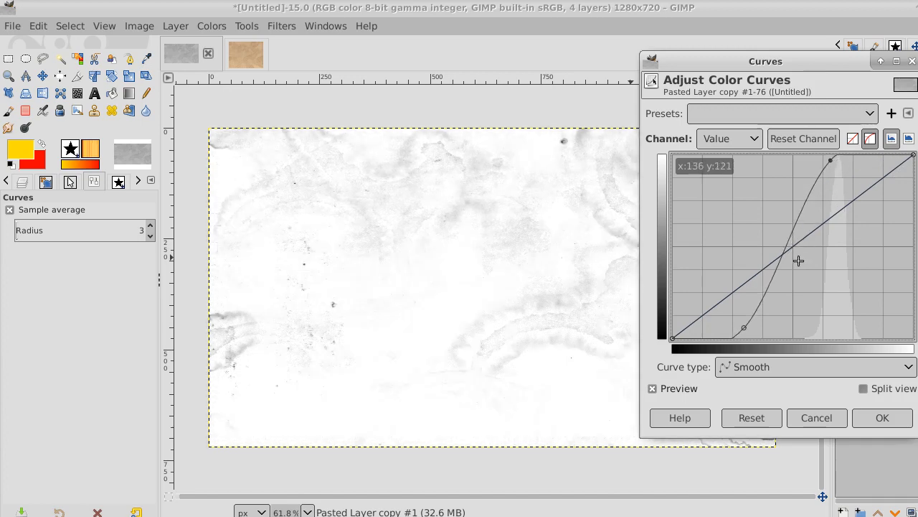
{"action": "left_click", "coordinate": [763, 310]}
{"action": "left_click_drag", "start_coordinate": [765, 314], "coordinate": [742, 289]}
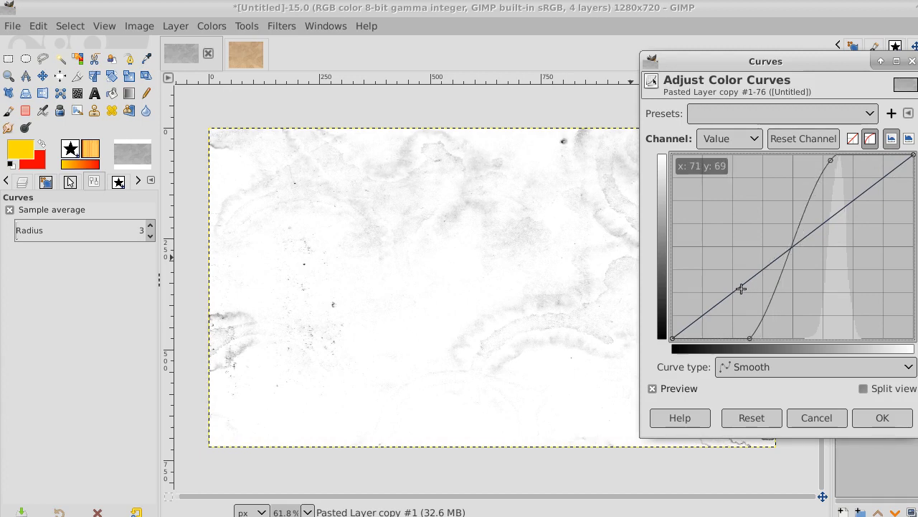
{"action": "left_click", "coordinate": [752, 418]}
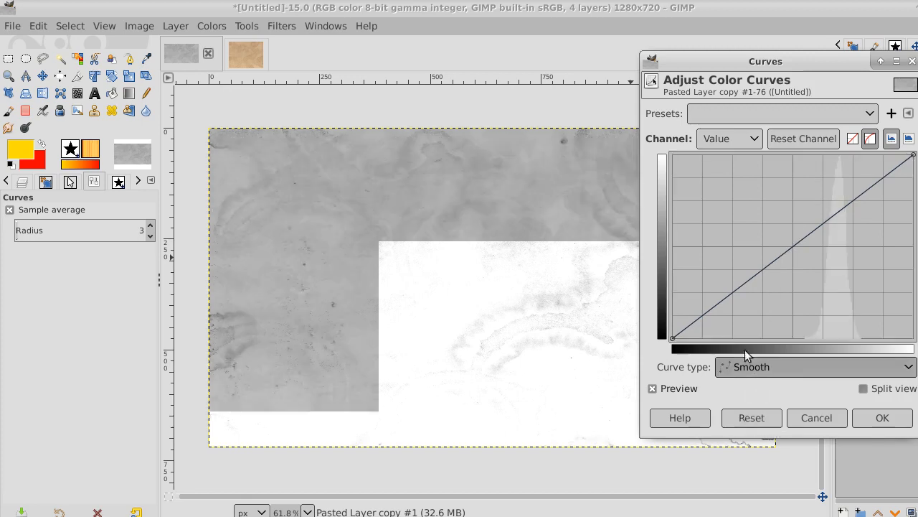
Apply a Value curve to the desaturated layer that lifts the shadows, lowers the upper tones and pulls both end points inward.
{"action": "left_click_drag", "start_coordinate": [726, 290], "coordinate": [717, 274]}
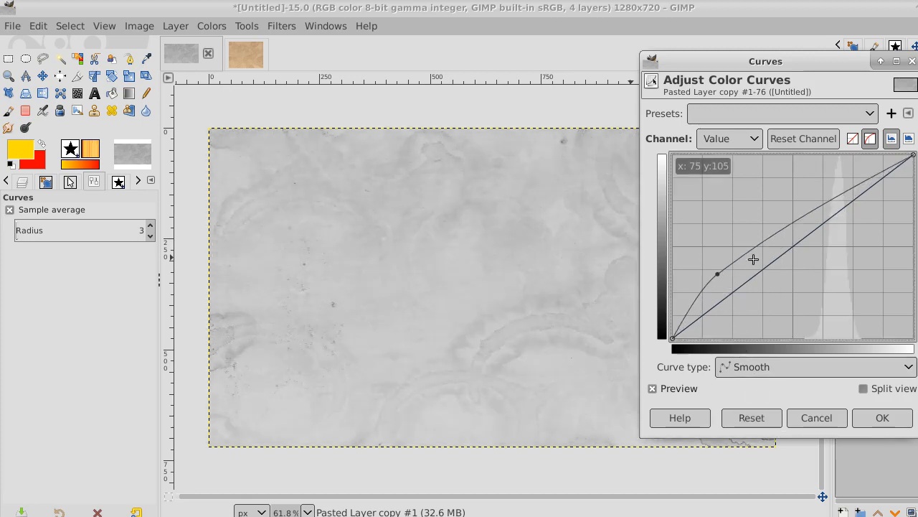
{"action": "mouse_move", "coordinate": [819, 218]}
{"action": "left_mouse_down"}
{"action": "mouse_move", "coordinate": [814, 209]}
{"action": "mouse_move", "coordinate": [837, 232]}
{"action": "mouse_move", "coordinate": [831, 226]}
{"action": "left_mouse_up"}
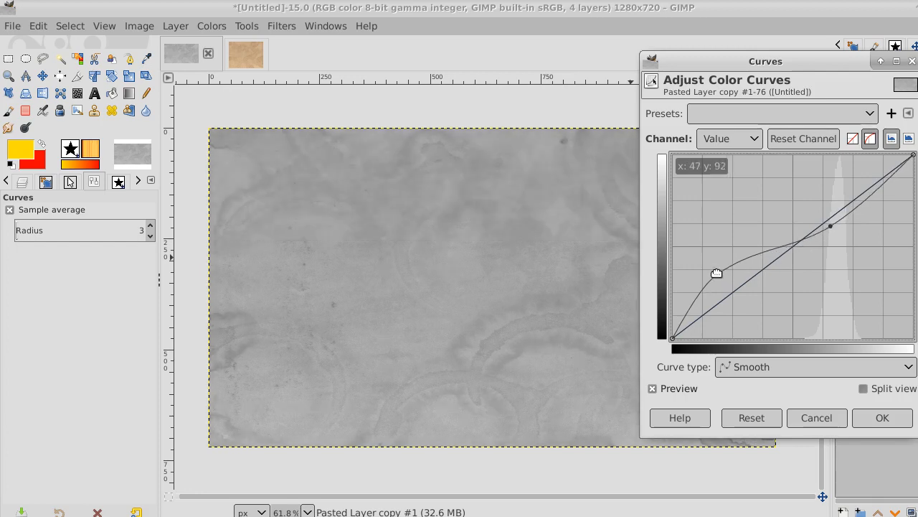
{"action": "left_click_drag", "start_coordinate": [718, 274], "coordinate": [719, 270]}
{"action": "left_click_drag", "start_coordinate": [673, 337], "coordinate": [710, 340]}
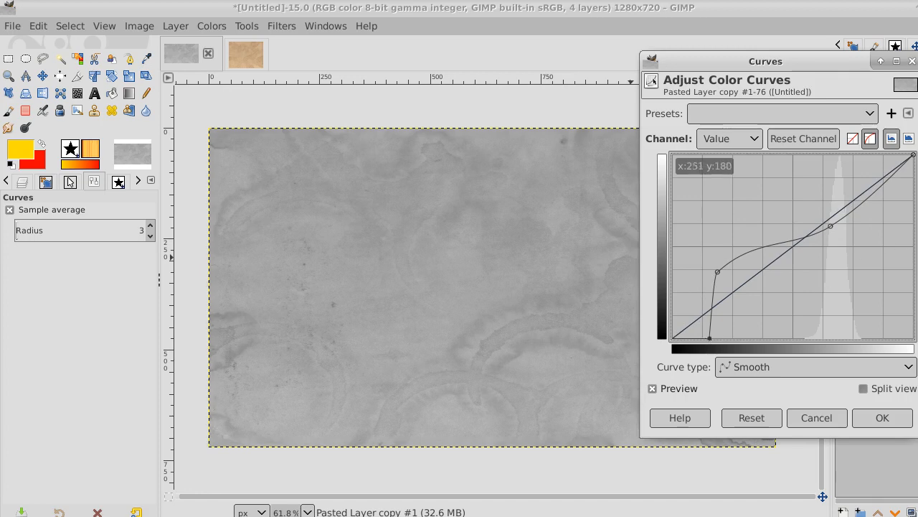
{"action": "left_click_drag", "start_coordinate": [913, 155], "coordinate": [883, 180]}
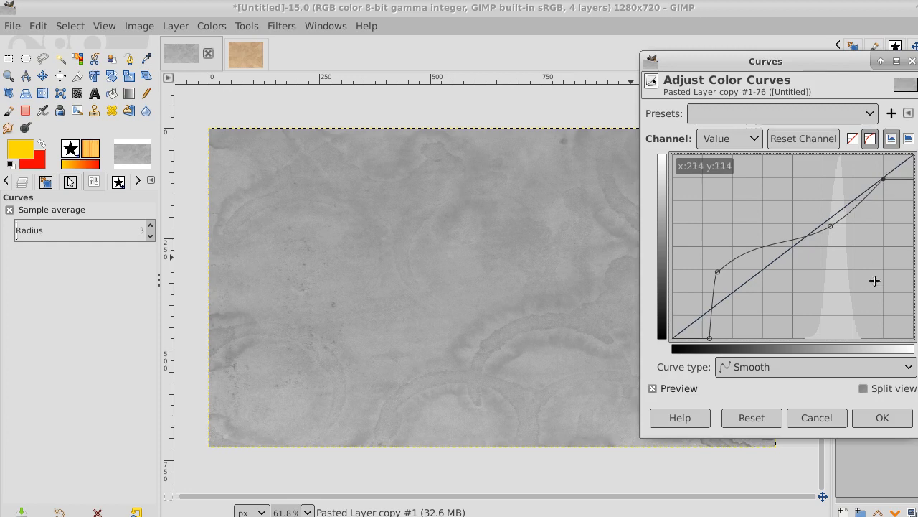
{"action": "left_click", "coordinate": [890, 417]}
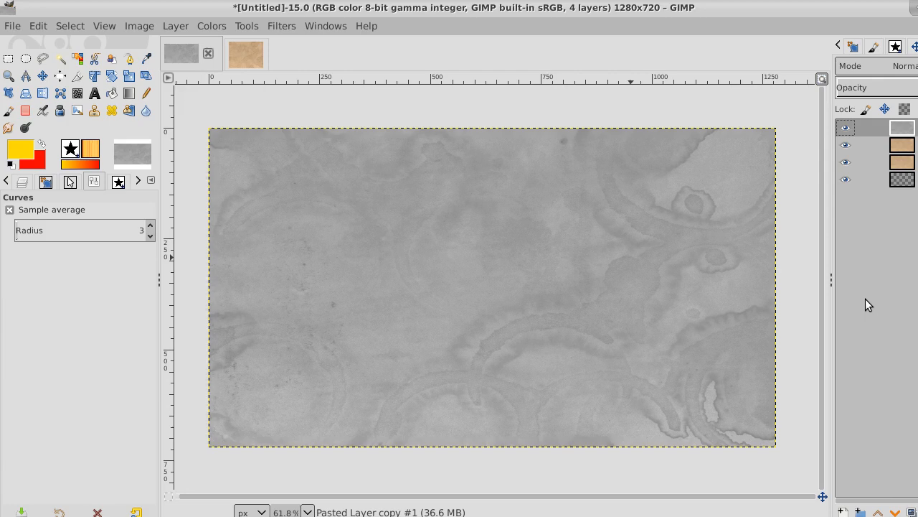
Apply a second, steeper Value curve, lowering the shadows almost to black and raising a highlight point to about input 173, output 255.
{"action": "left_click", "coordinate": [220, 26]}
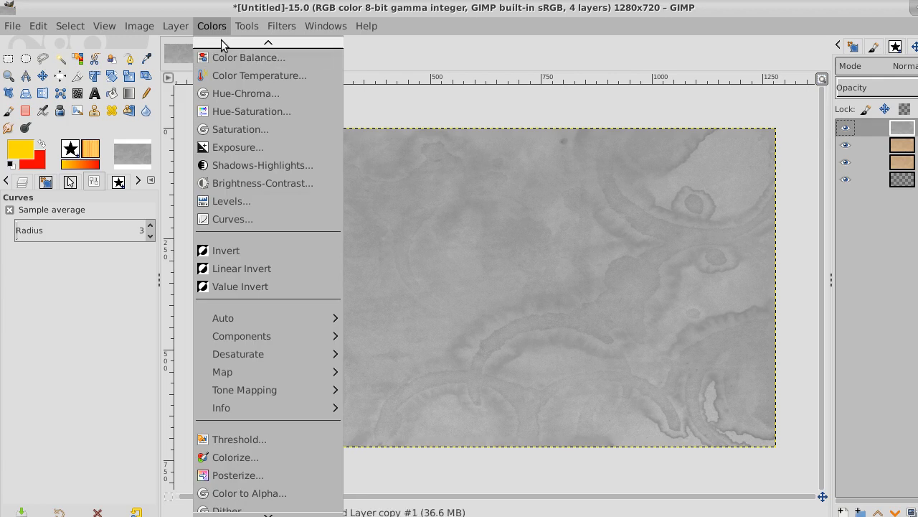
{"action": "left_click", "coordinate": [237, 218]}
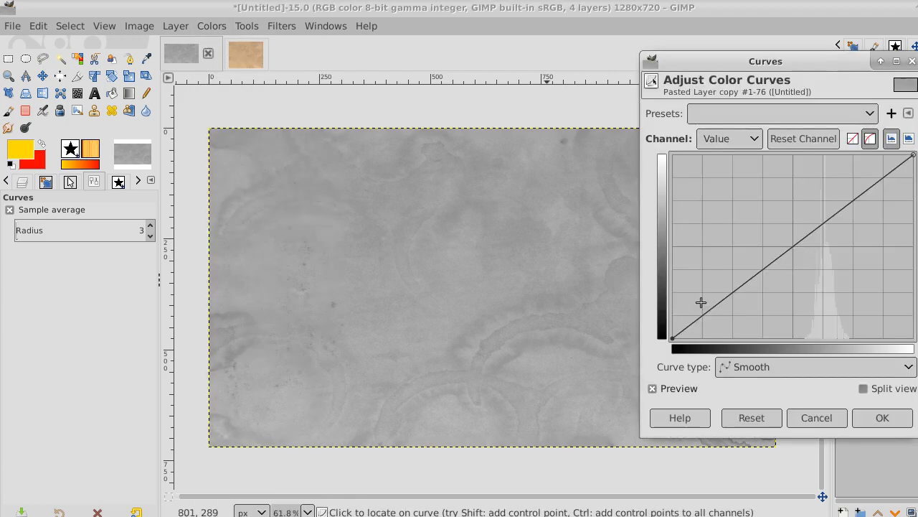
{"action": "left_click_drag", "start_coordinate": [688, 326], "coordinate": [721, 334]}
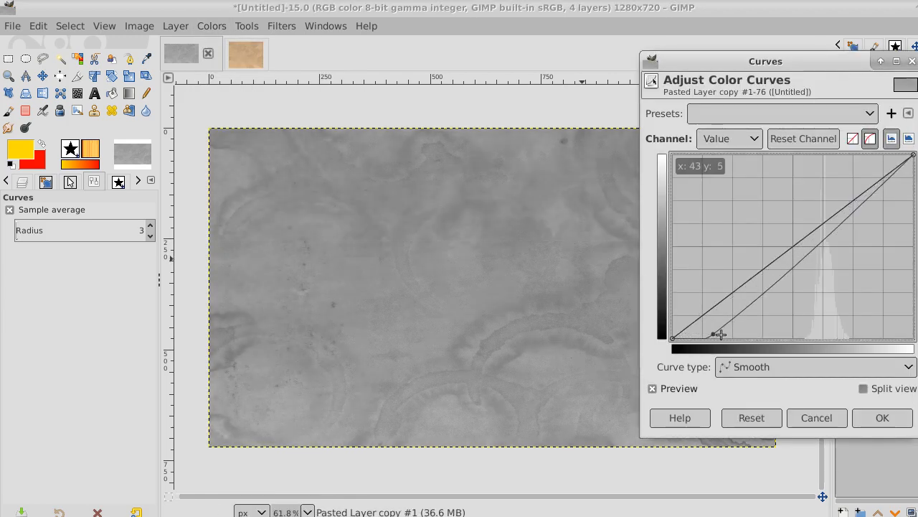
{"action": "left_click_drag", "start_coordinate": [889, 179], "coordinate": [858, 159]}
{"action": "left_click_drag", "start_coordinate": [858, 159], "coordinate": [837, 152]}
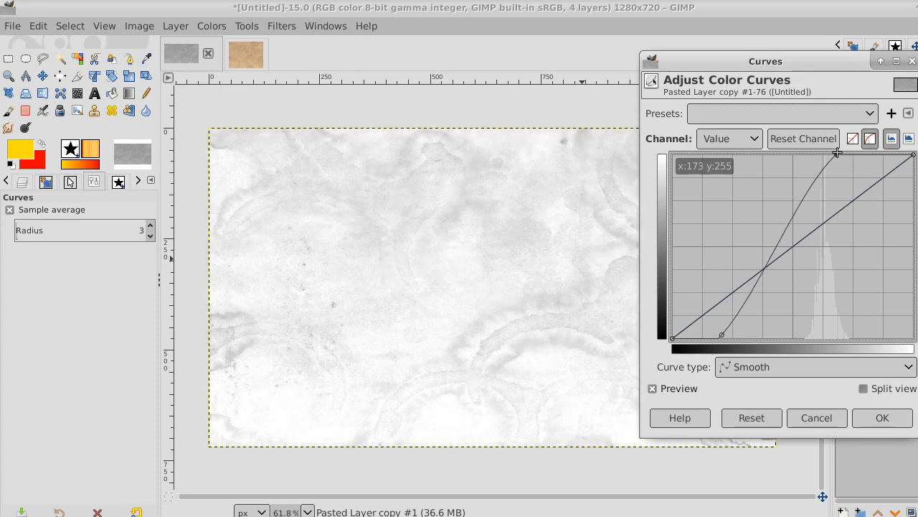
{"action": "left_click", "coordinate": [882, 417]}
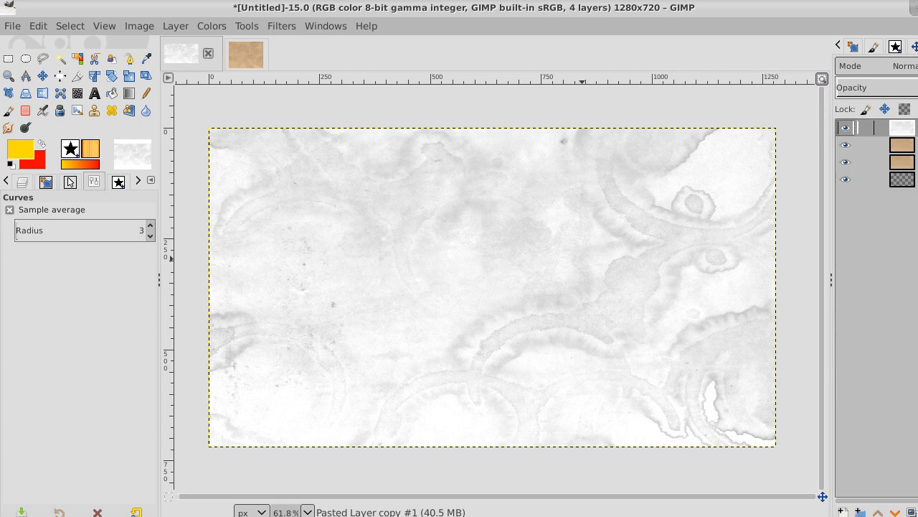
Duplicate the brightened grey texture layer and turn white transparent in the copy with Color to Alpha, keeping thresholds 0.000 and 1.000.
{"action": "left_click", "coordinate": [911, 511]}
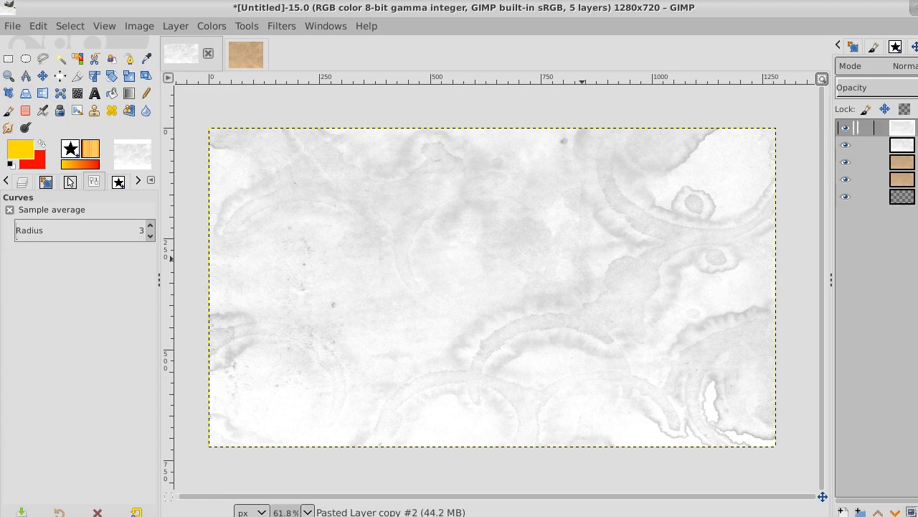
{"action": "left_click", "coordinate": [206, 25]}
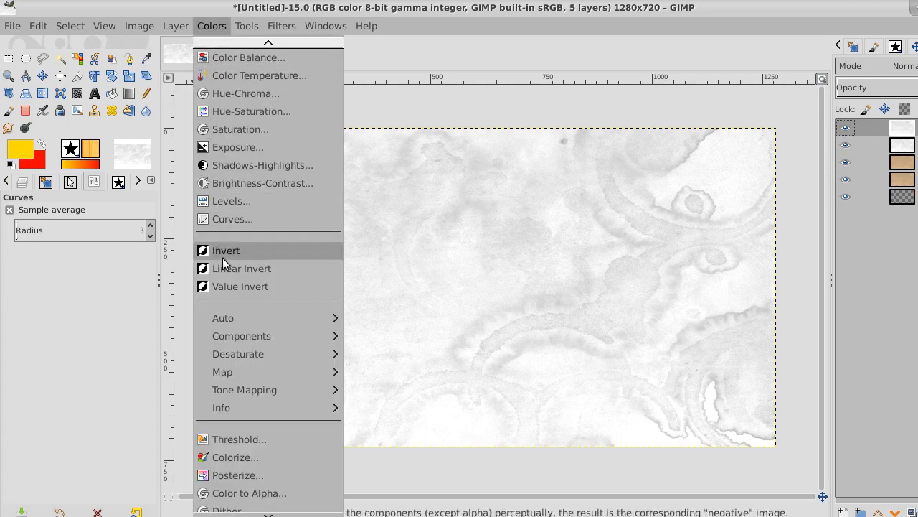
{"action": "left_click", "coordinate": [279, 495]}
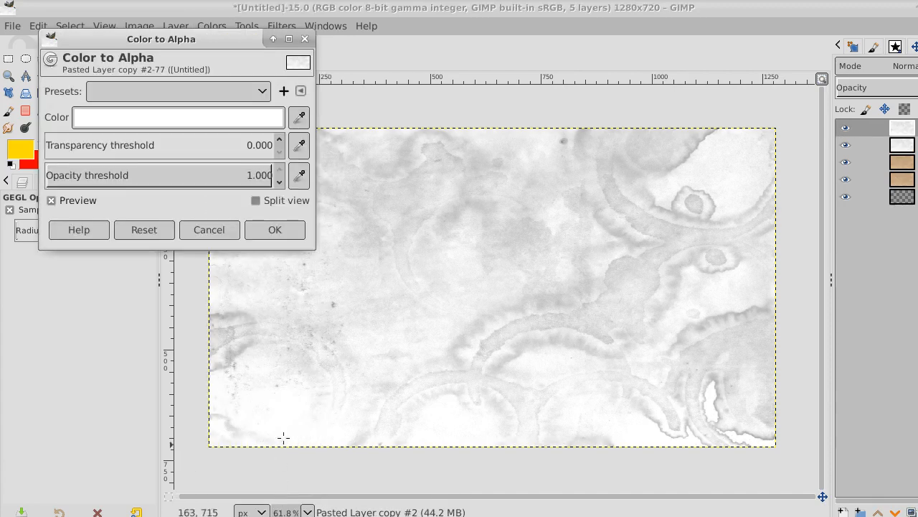
{"action": "left_click", "coordinate": [291, 230]}
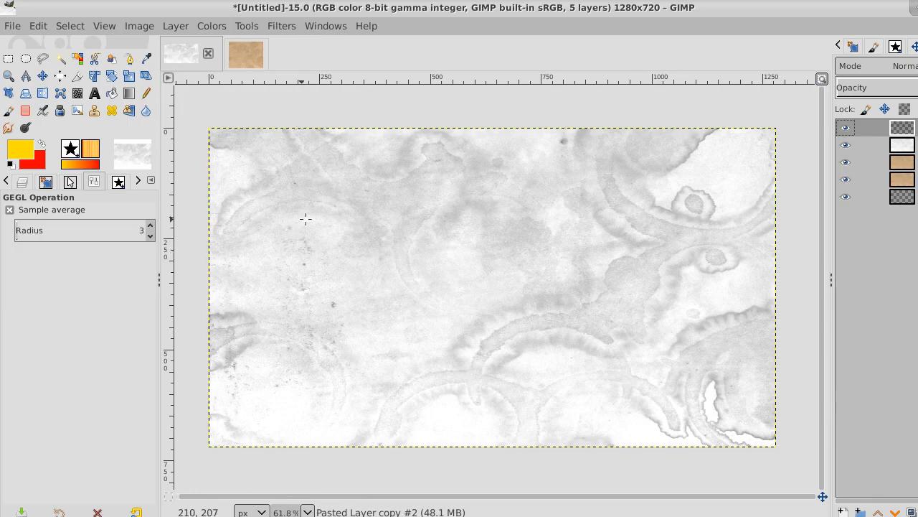
Hide the opaque grey texture layer and both tan texture layers beneath the transparent stain layer.
{"action": "left_click", "coordinate": [846, 144]}
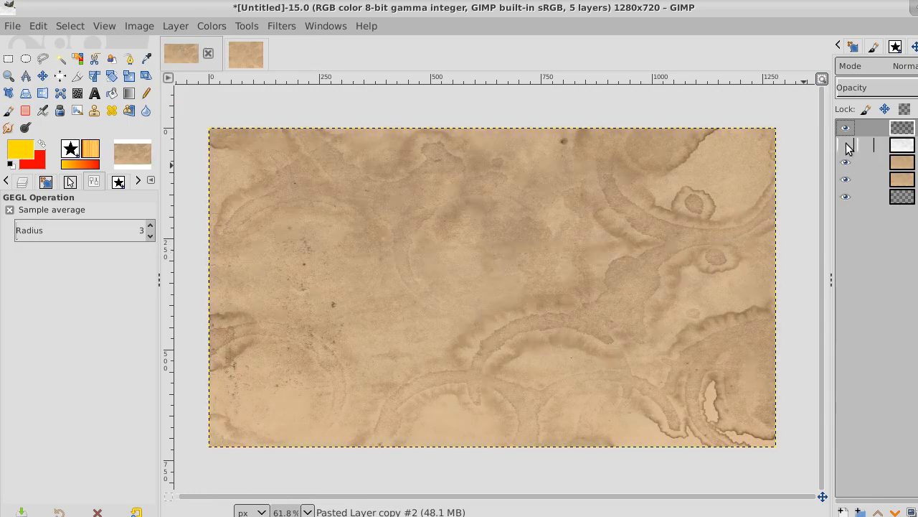
{"action": "left_click", "coordinate": [845, 163]}
{"action": "left_click", "coordinate": [845, 179]}
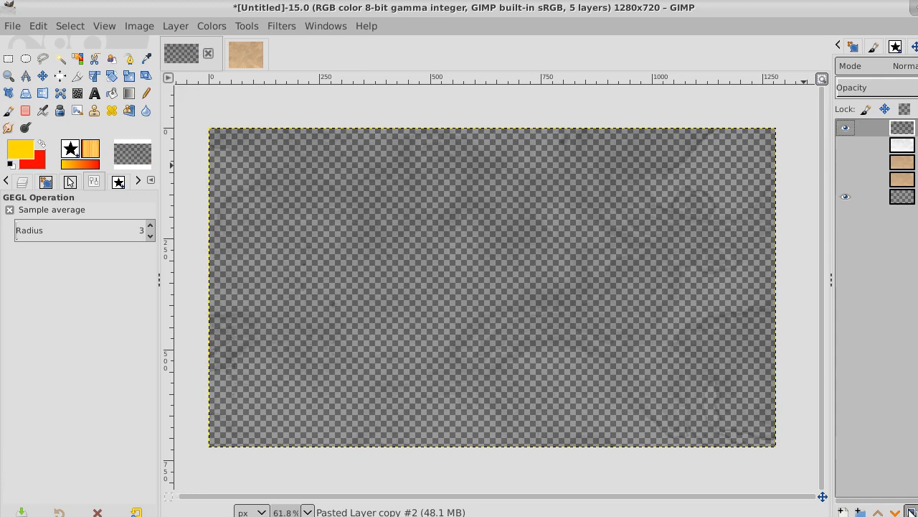
Intensify the transparent stain layer by duplicating it and merging the copy down, three times in a row.
{"action": "left_click", "coordinate": [910, 511]}
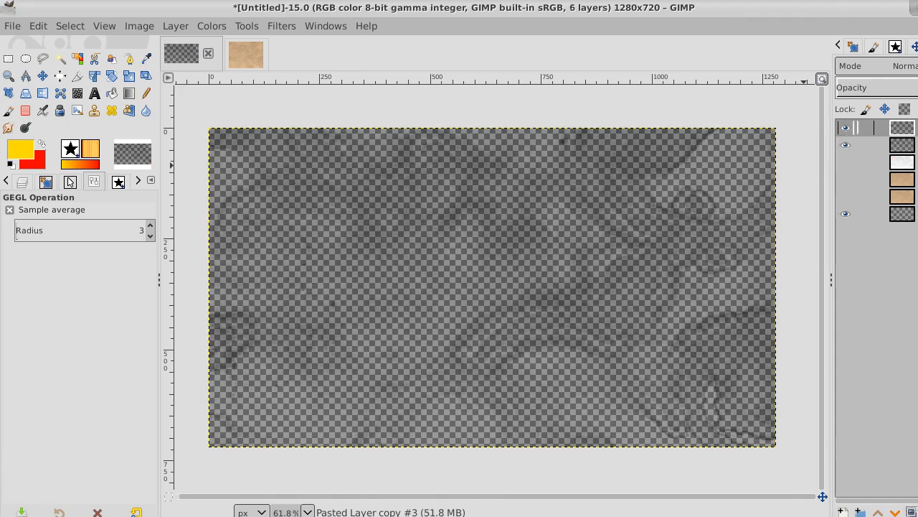
{"action": "right_click", "coordinate": [902, 128]}
{"action": "left_click", "coordinate": [897, 186]}
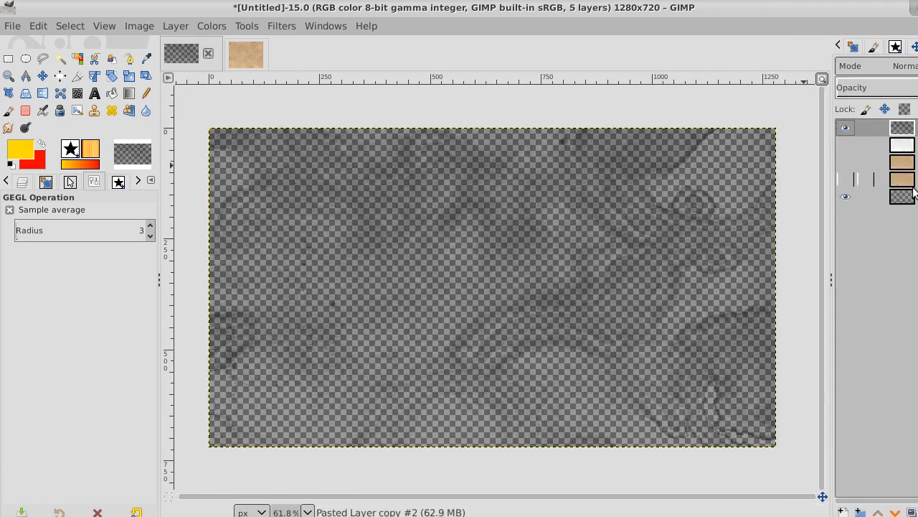
{"action": "left_click", "coordinate": [910, 511]}
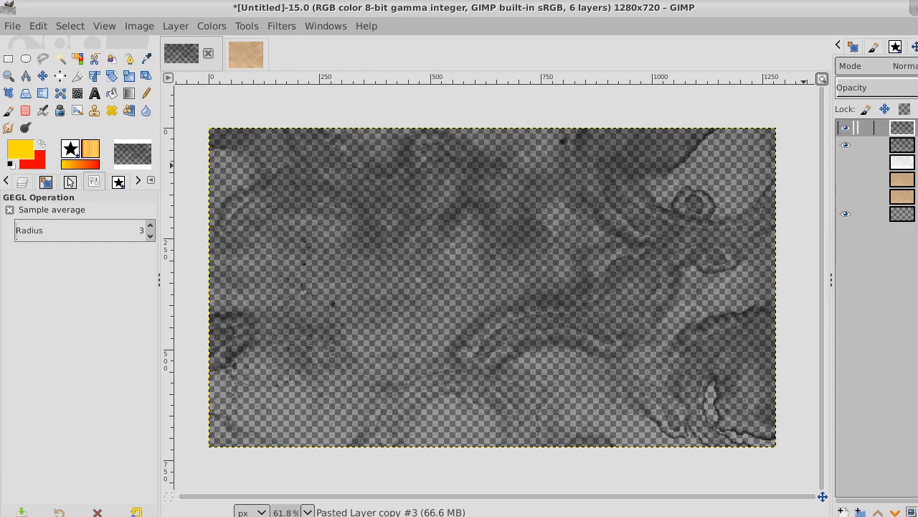
{"action": "right_click", "coordinate": [903, 128]}
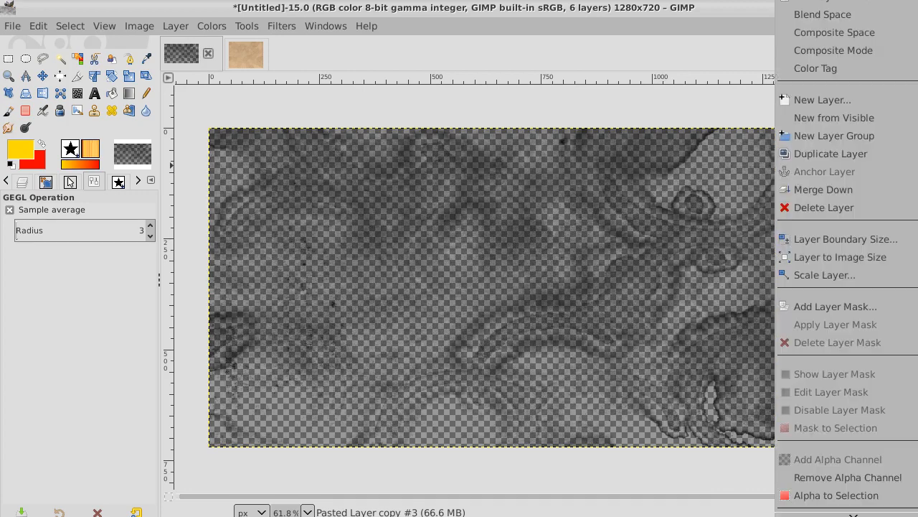
{"action": "left_click", "coordinate": [908, 191]}
{"action": "right_click", "coordinate": [903, 128]}
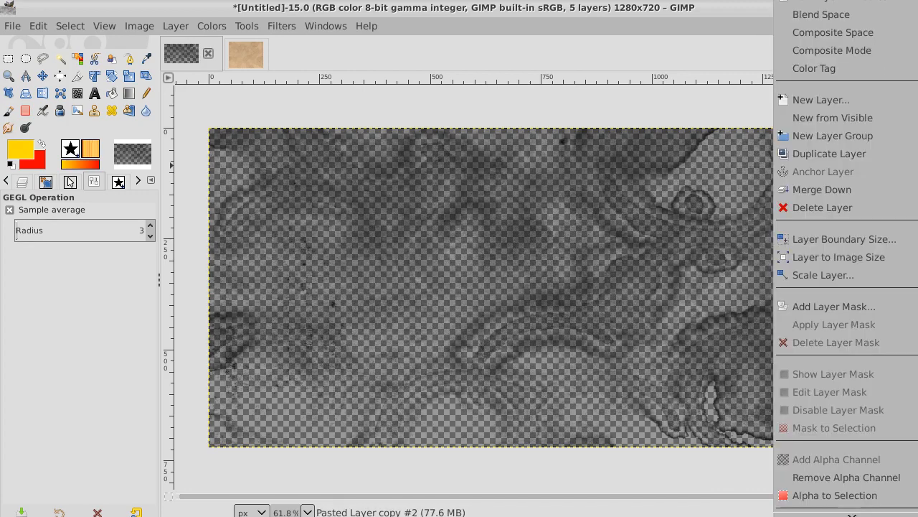
{"action": "key", "text": "Escape"}
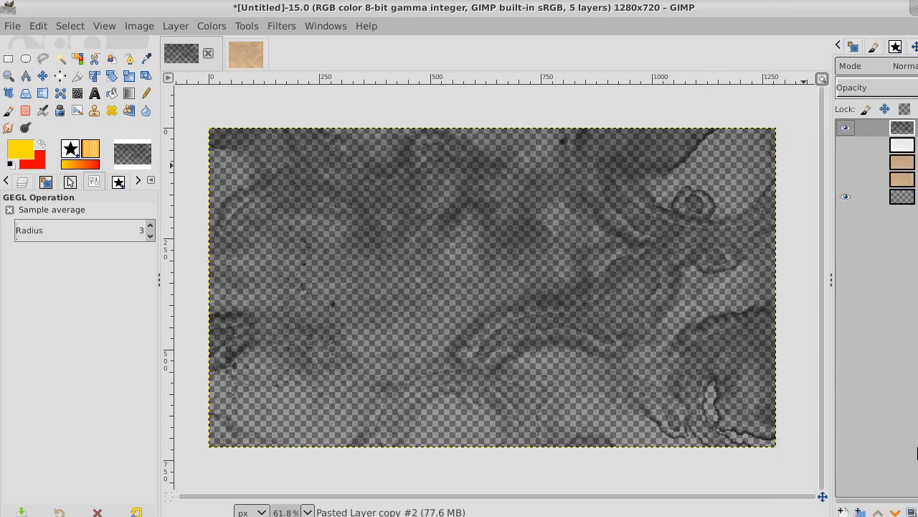
{"action": "left_click", "coordinate": [912, 512]}
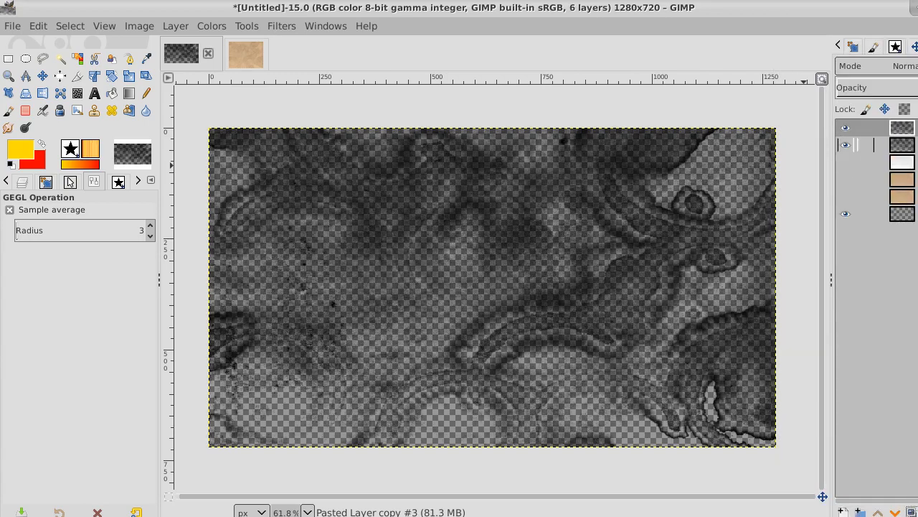
{"action": "right_click", "coordinate": [854, 131]}
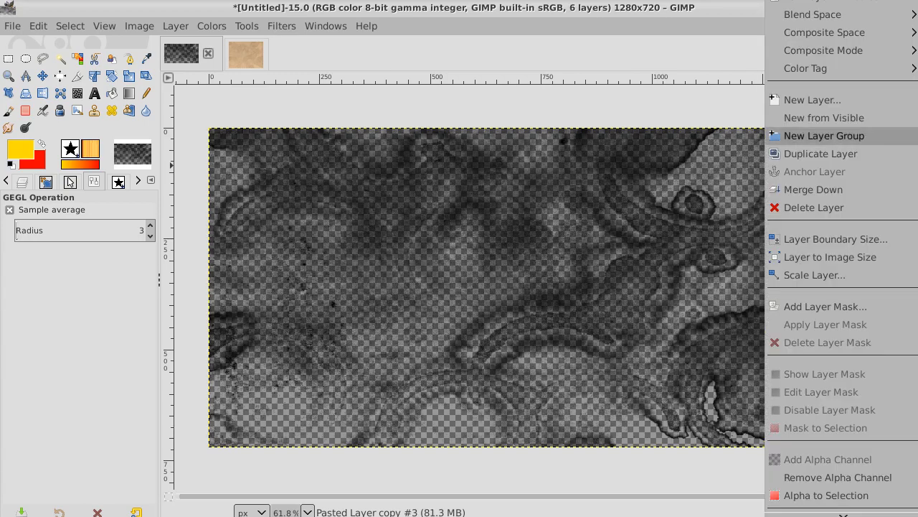
{"action": "left_click", "coordinate": [877, 188]}
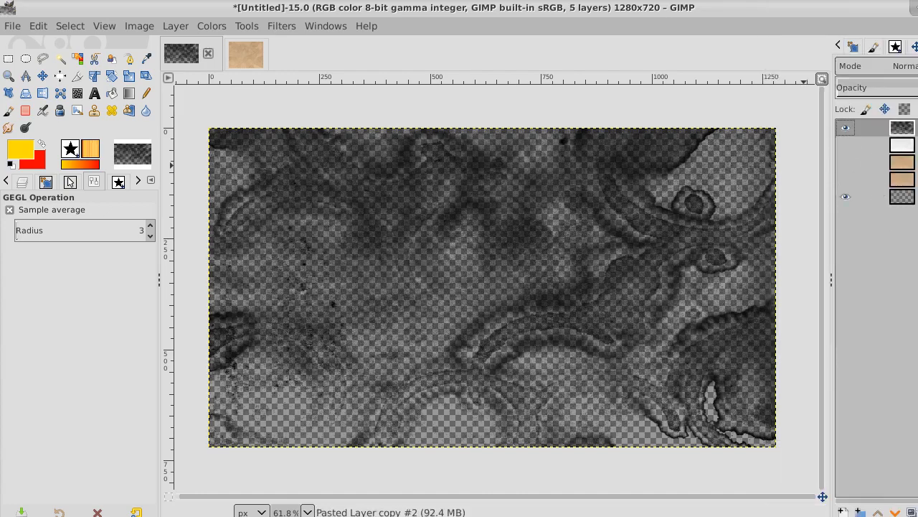
Slightly lower the merged stain layer's opacity and show the upper tan texture layer beneath it.
{"action": "mouse_move", "coordinate": [917, 96]}
{"action": "left_mouse_down"}
{"action": "mouse_move", "coordinate": [888, 96]}
{"action": "mouse_move", "coordinate": [917, 97]}
{"action": "left_mouse_up"}
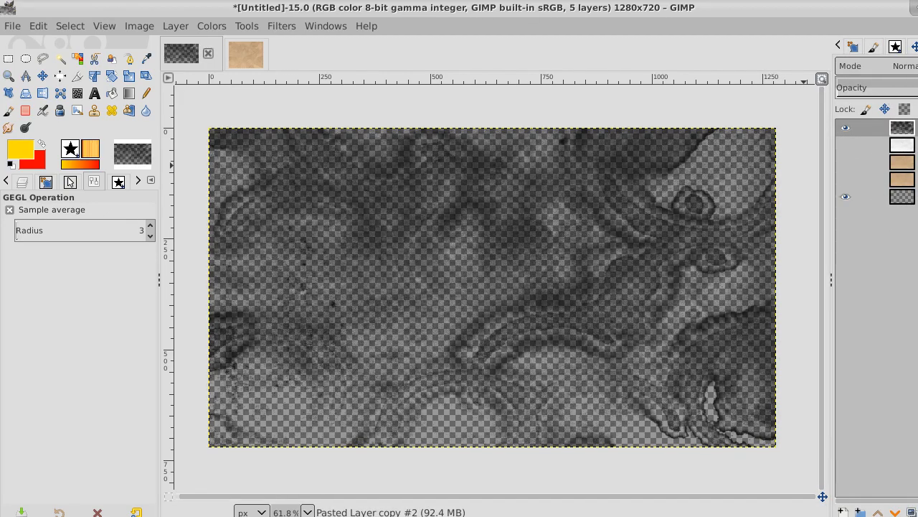
{"action": "left_click", "coordinate": [847, 163]}
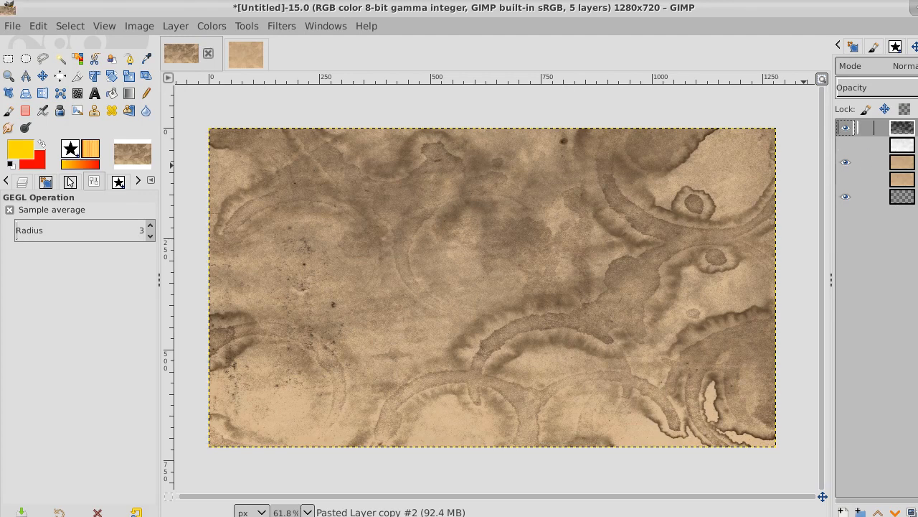
Add a new transparent layer directly above the hidden grey texture layer, beneath the stain layer.
{"action": "left_click", "coordinate": [860, 145]}
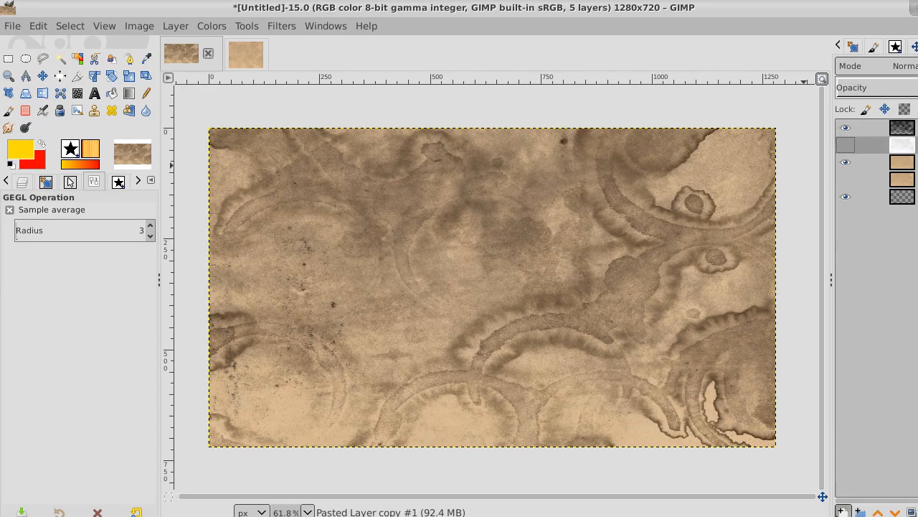
{"action": "left_click", "coordinate": [843, 511]}
{"action": "left_click", "coordinate": [911, 504]}
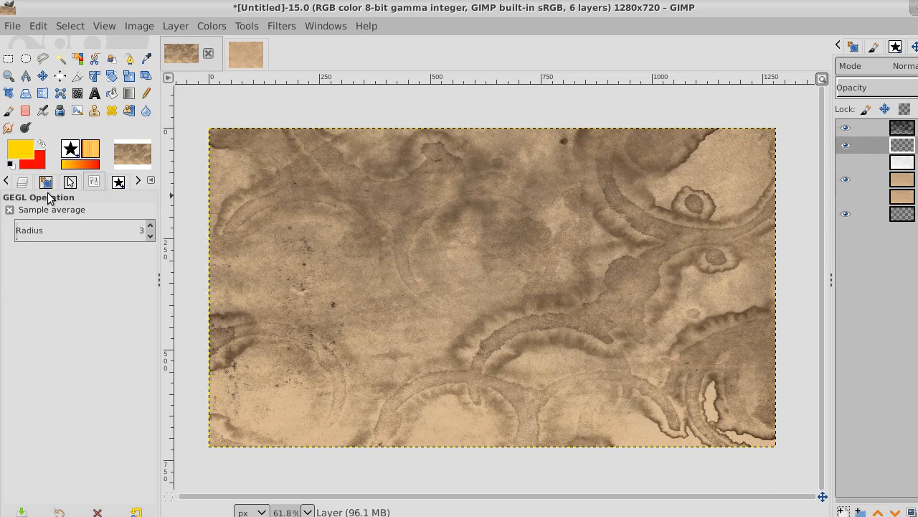
Reset the colors to black and white, make white the foreground, and fill the new transparent layer with it.
{"action": "left_click", "coordinate": [40, 145]}
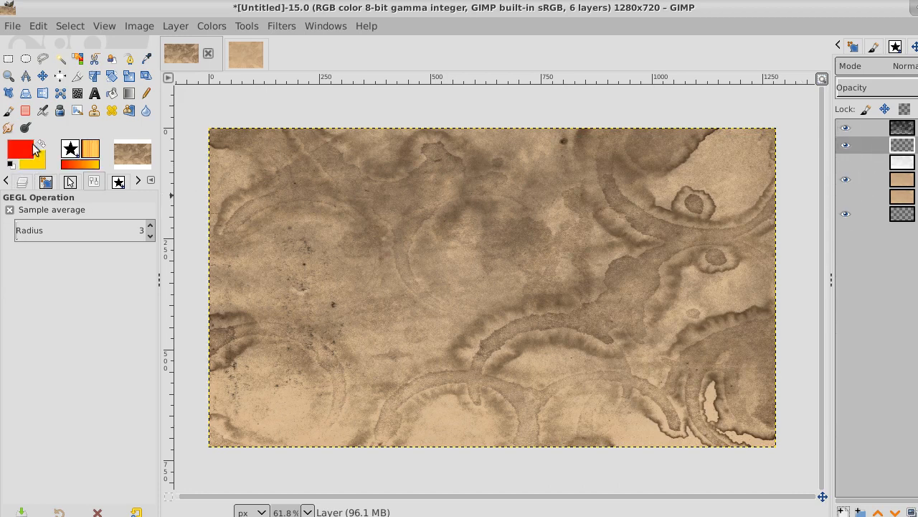
{"action": "left_click", "coordinate": [11, 164]}
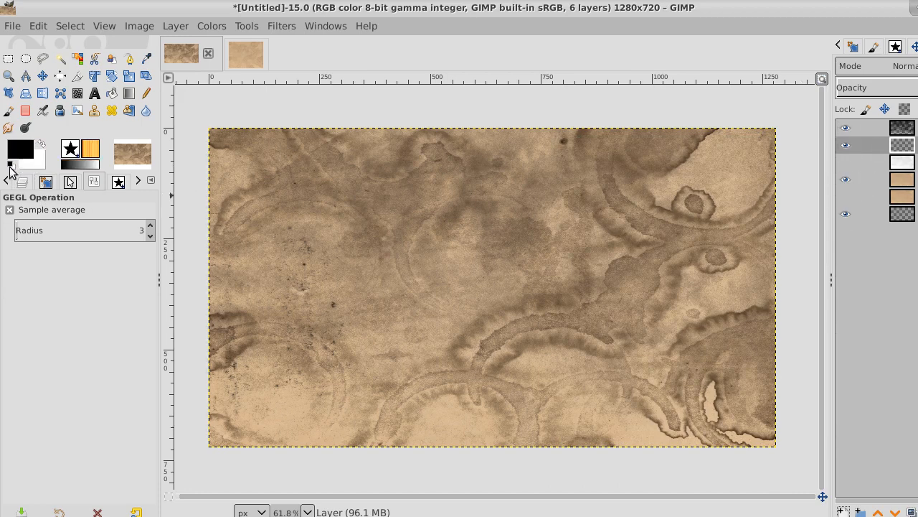
{"action": "left_click", "coordinate": [42, 147]}
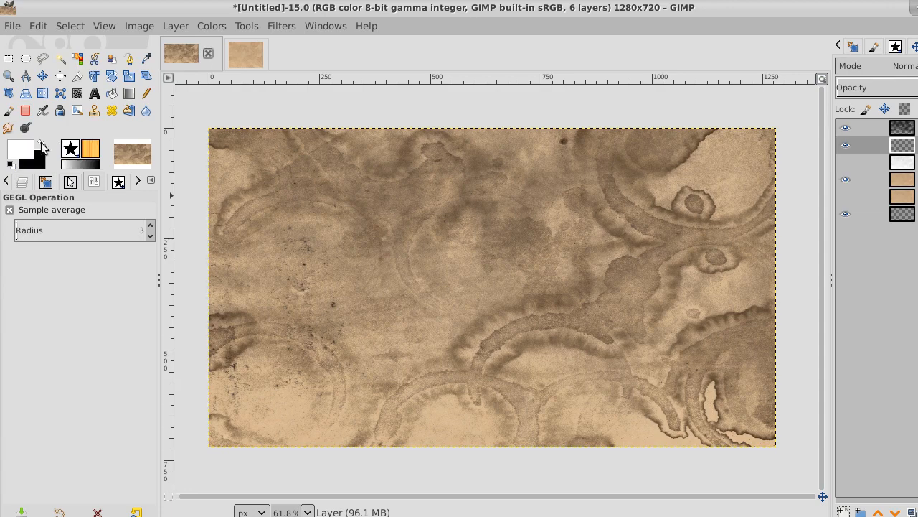
{"action": "left_click", "coordinate": [111, 94]}
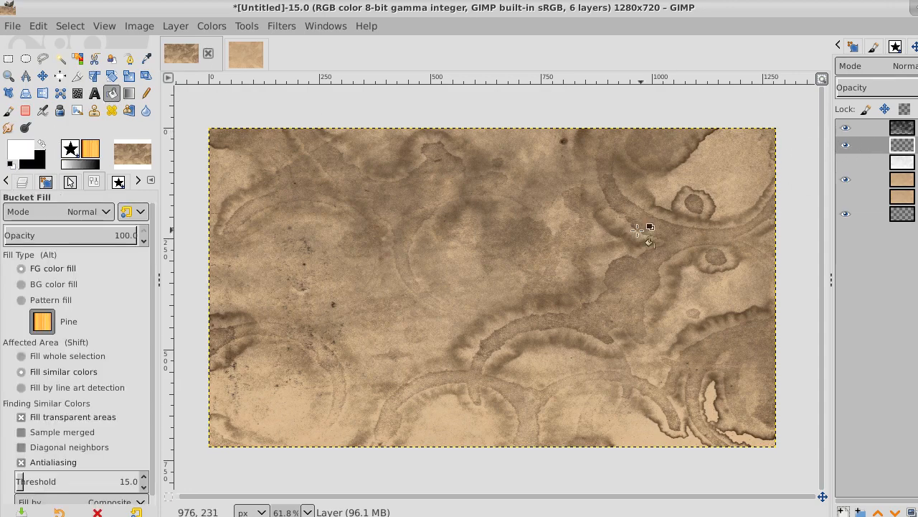
{"action": "left_click", "coordinate": [519, 260]}
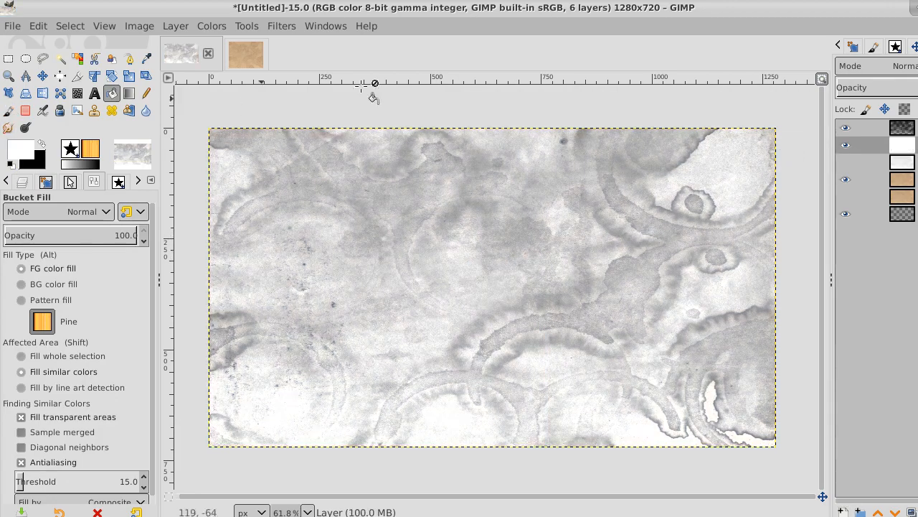
Select the light areas of the dark stain layer by color with a threshold of 12.
{"action": "left_click", "coordinate": [871, 127]}
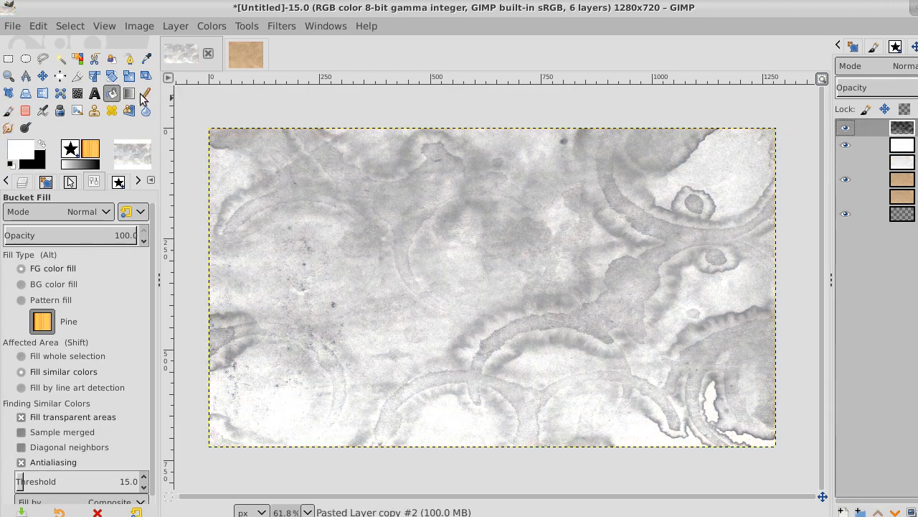
{"action": "left_click", "coordinate": [76, 58]}
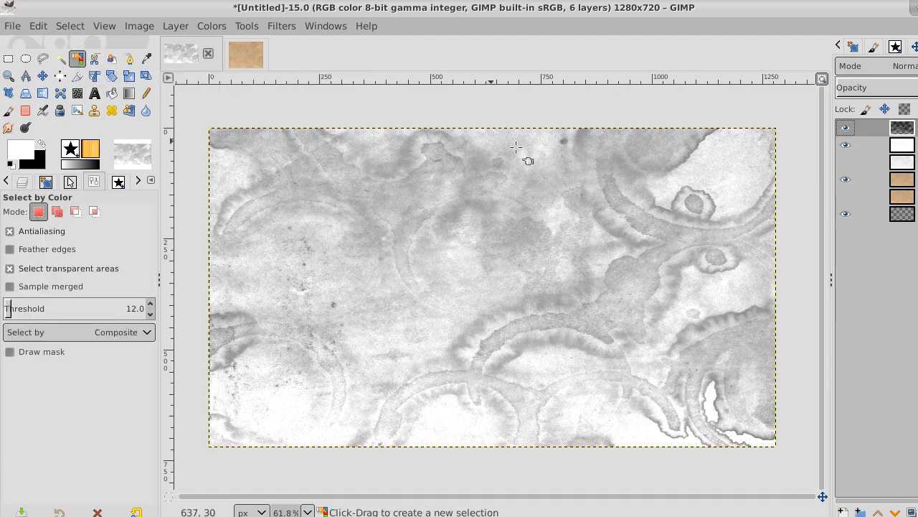
{"action": "left_click", "coordinate": [719, 177]}
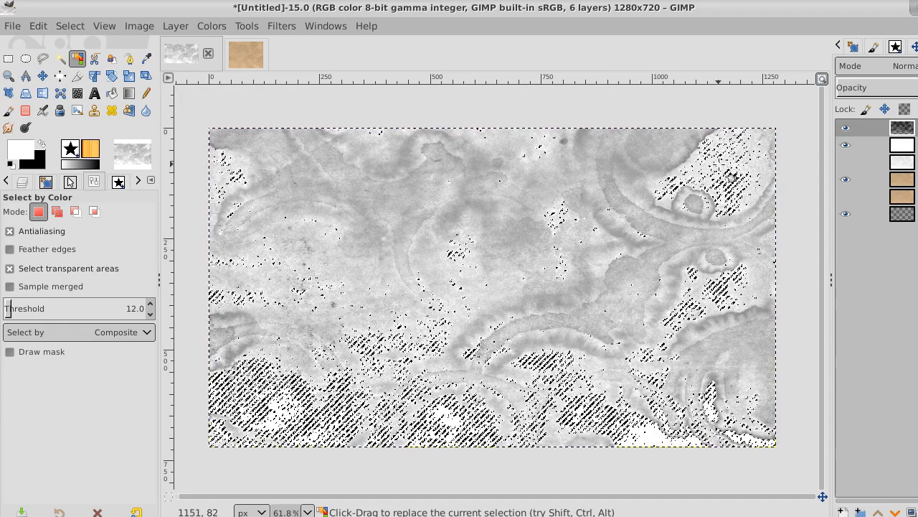
{"action": "left_click_drag", "start_coordinate": [719, 166], "coordinate": [732, 198]}
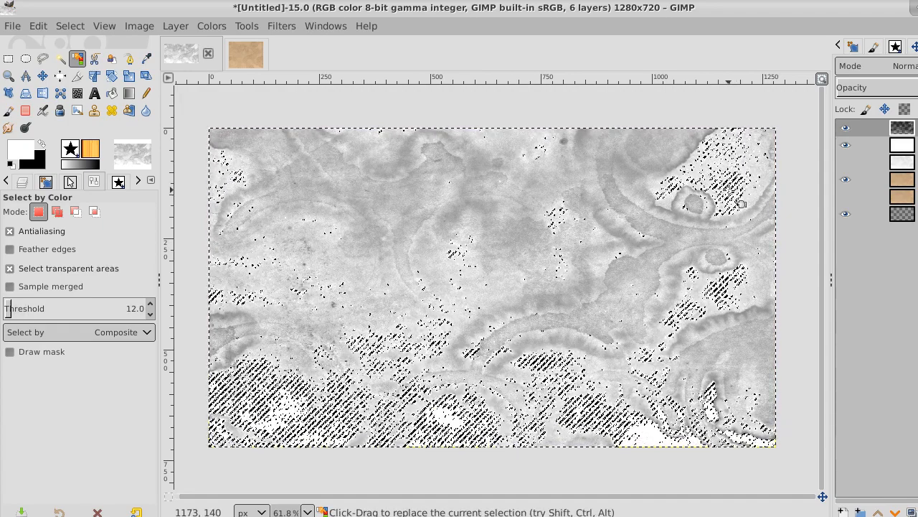
{"action": "left_click_drag", "start_coordinate": [732, 157], "coordinate": [740, 185]}
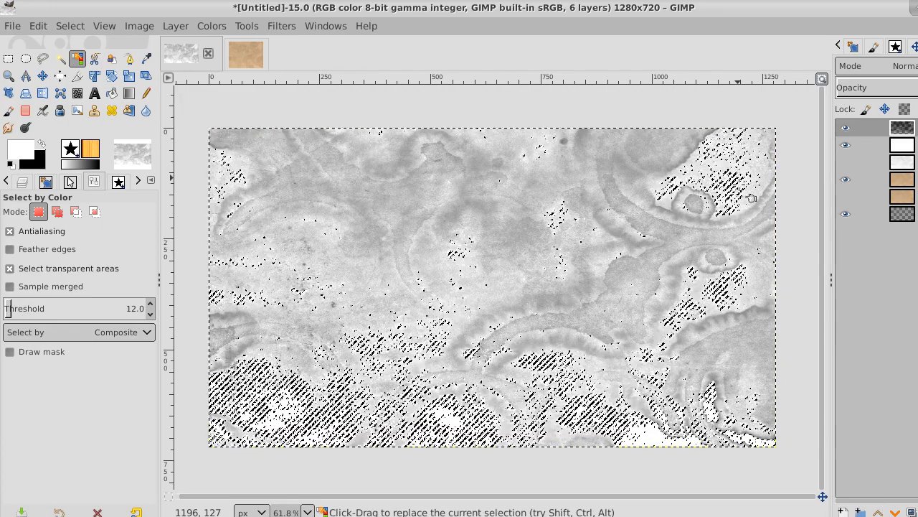
Grow the color-based selection by 11 px.
{"action": "left_click", "coordinate": [69, 25]}
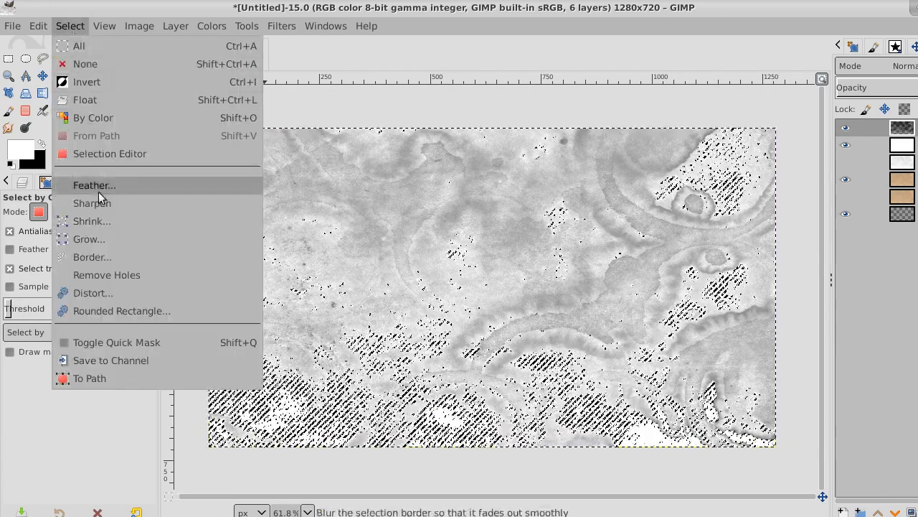
{"action": "left_click", "coordinate": [106, 233]}
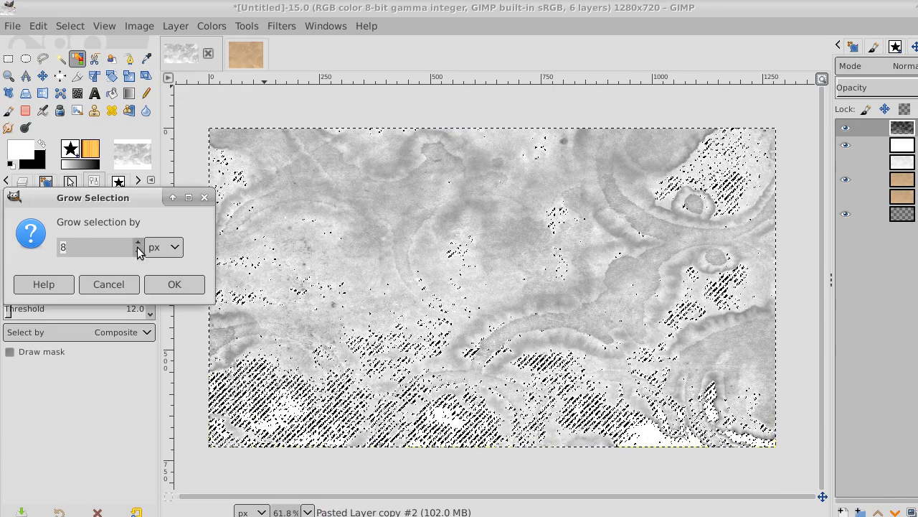
{"action": "left_click", "coordinate": [138, 241]}
{"action": "left_click", "coordinate": [138, 242]}
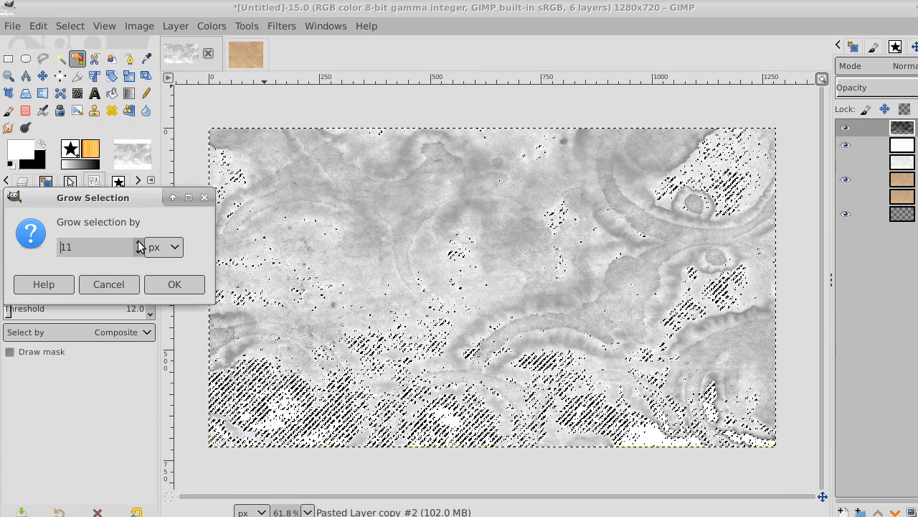
{"action": "left_click", "coordinate": [172, 285]}
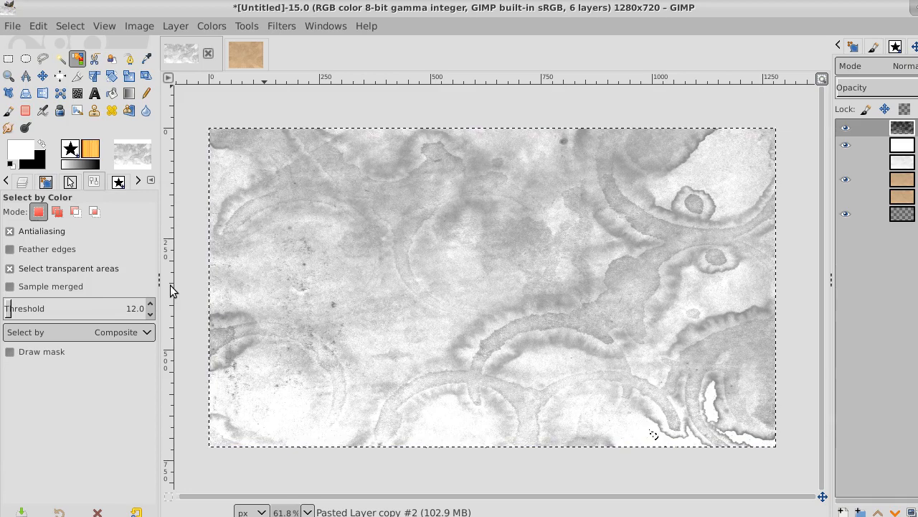
Undo the selection growth and clear the color-based selection.
{"action": "left_click", "coordinate": [67, 26]}
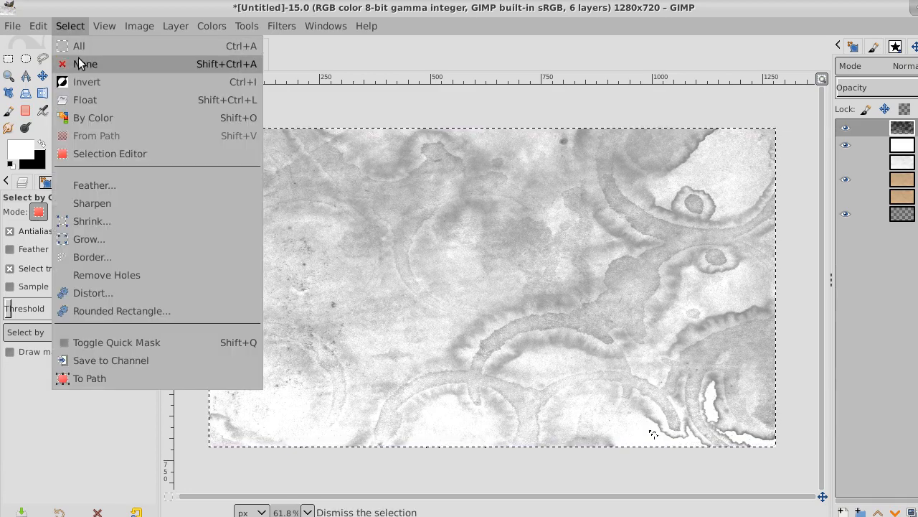
{"action": "mouse_move", "coordinate": [38, 25]}
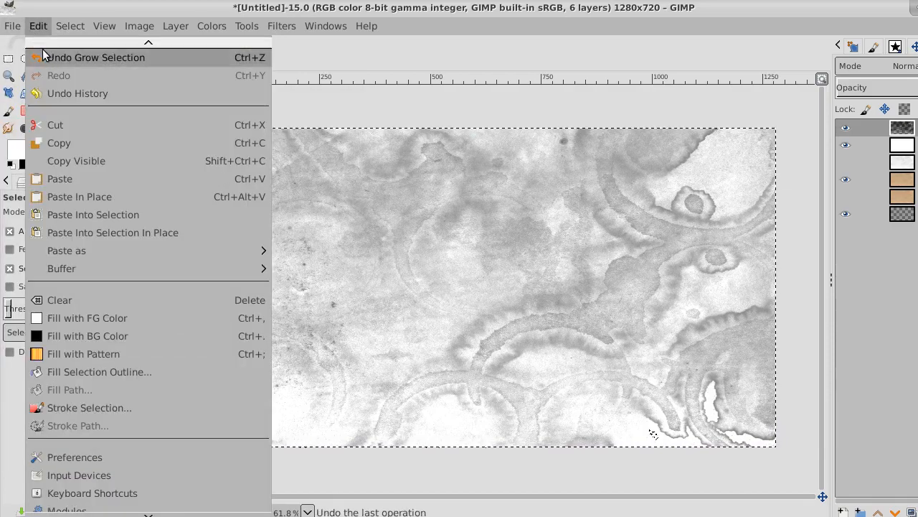
{"action": "left_click", "coordinate": [47, 54]}
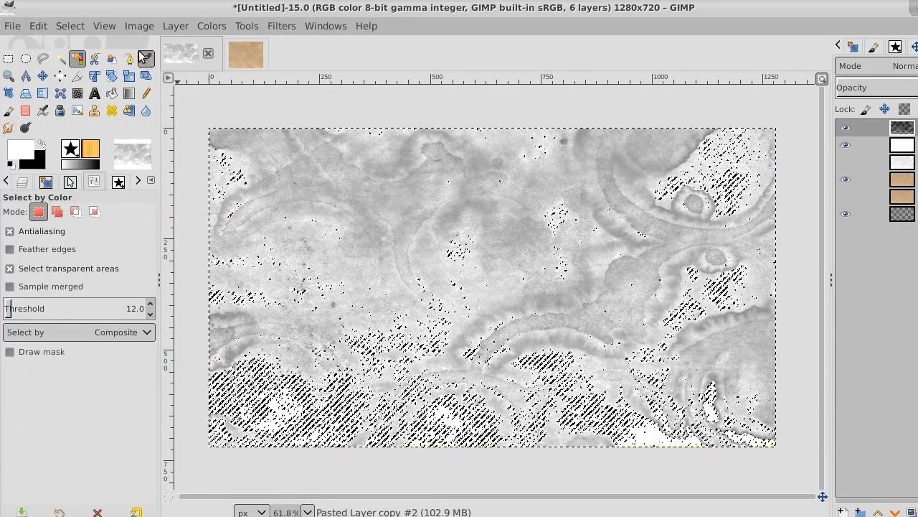
{"action": "left_click", "coordinate": [72, 27]}
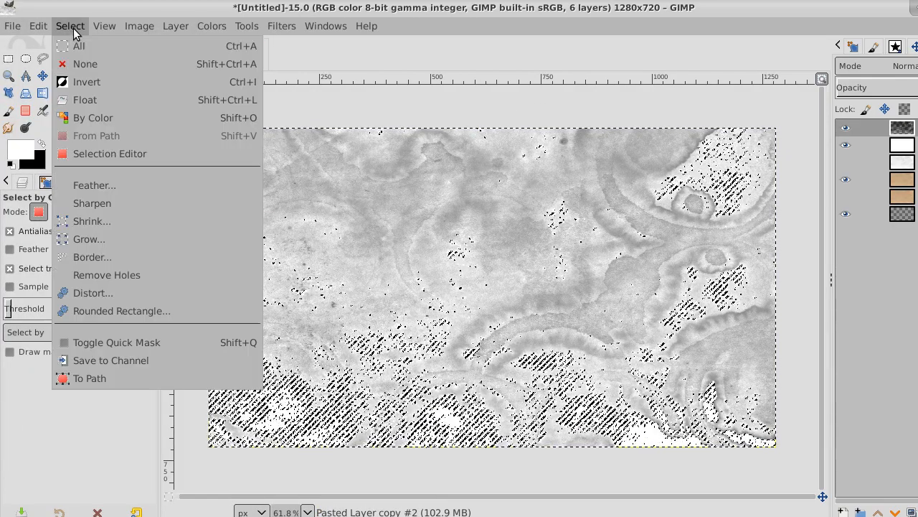
{"action": "left_click", "coordinate": [85, 63]}
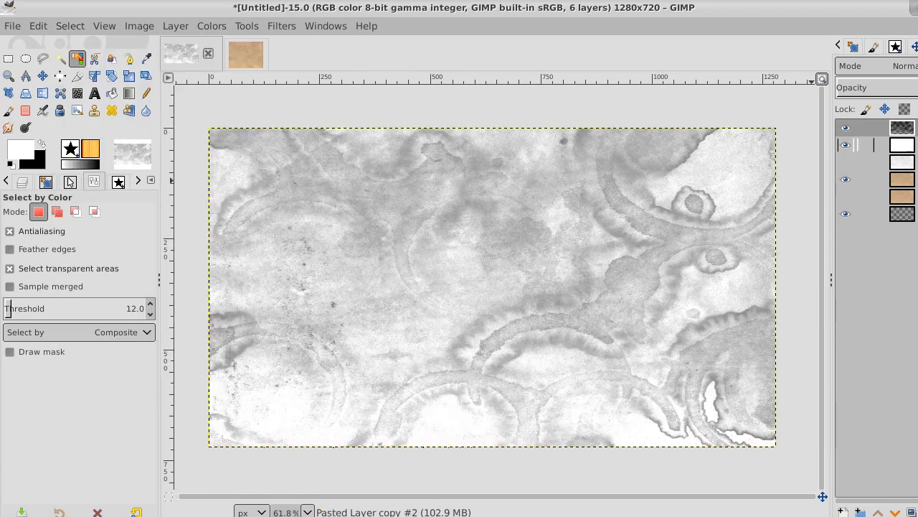
Merge the stain layer down onto the white layer and boost its contrast with Curves, using value points around 121/10 and 223/248.
{"action": "right_click", "coordinate": [904, 128]}
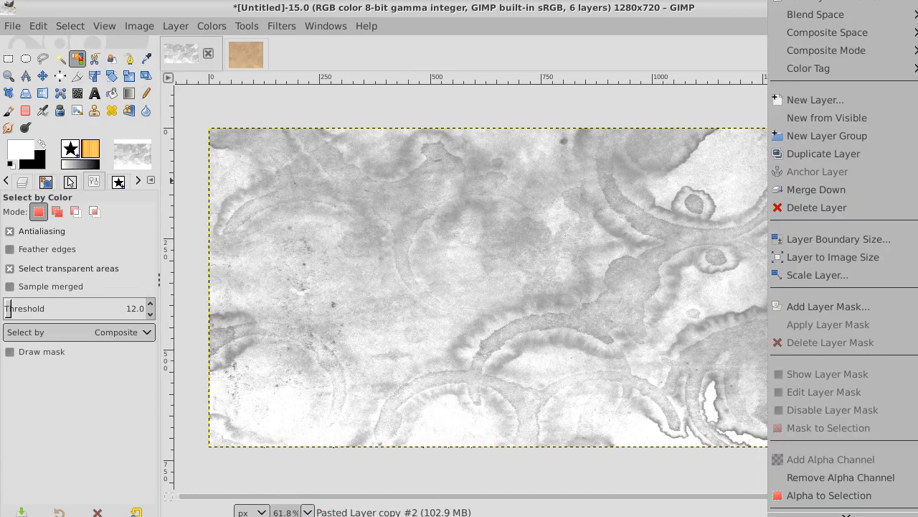
{"action": "left_click", "coordinate": [895, 188]}
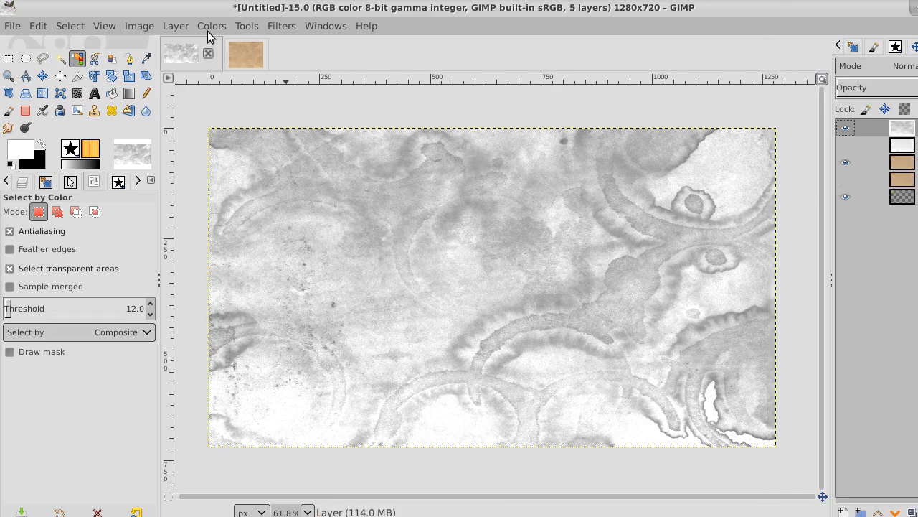
{"action": "left_click", "coordinate": [210, 27]}
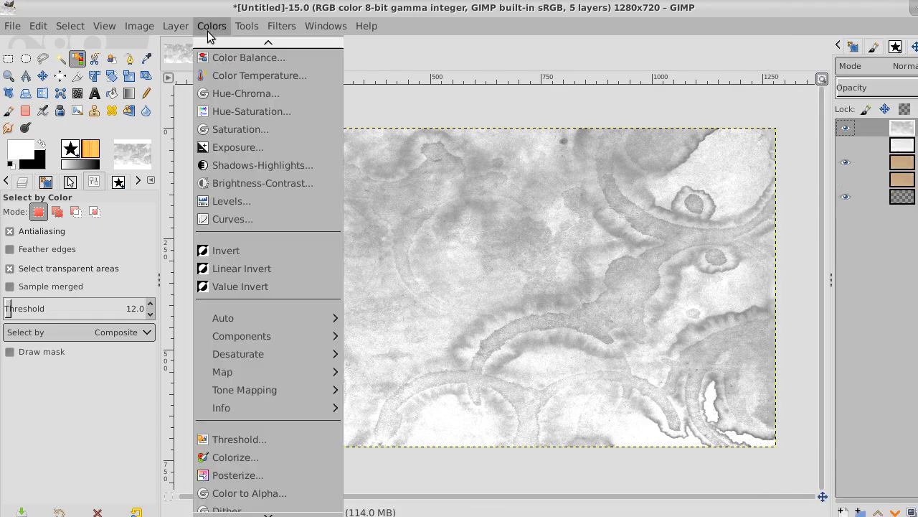
{"action": "left_click", "coordinate": [248, 219]}
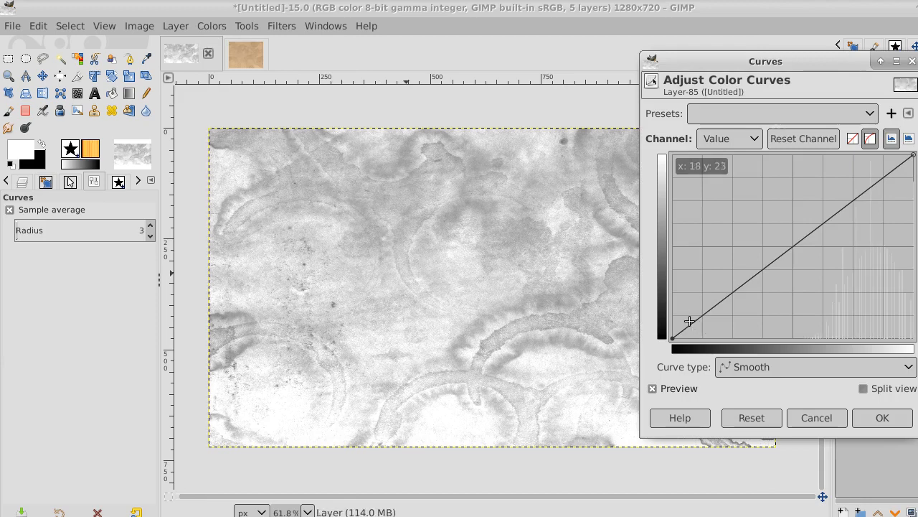
{"action": "left_click_drag", "start_coordinate": [688, 321], "coordinate": [748, 342]}
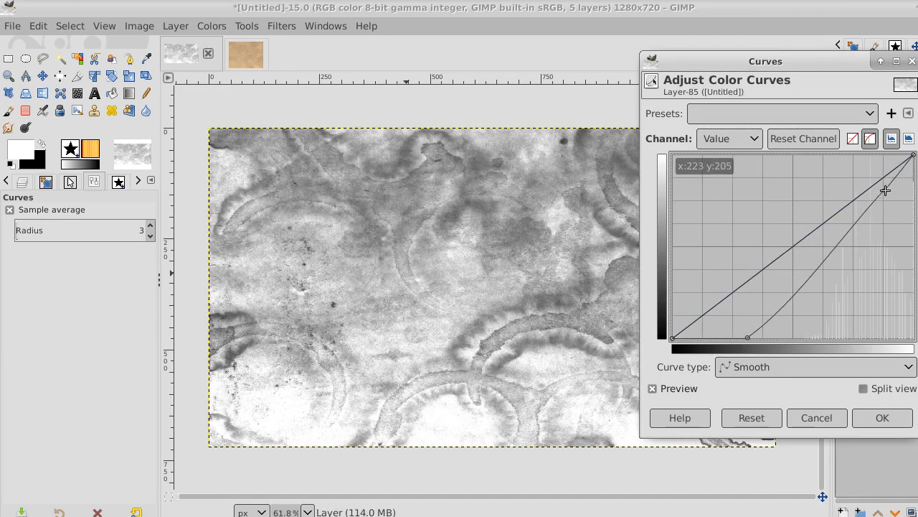
{"action": "left_click_drag", "start_coordinate": [886, 190], "coordinate": [885, 159]}
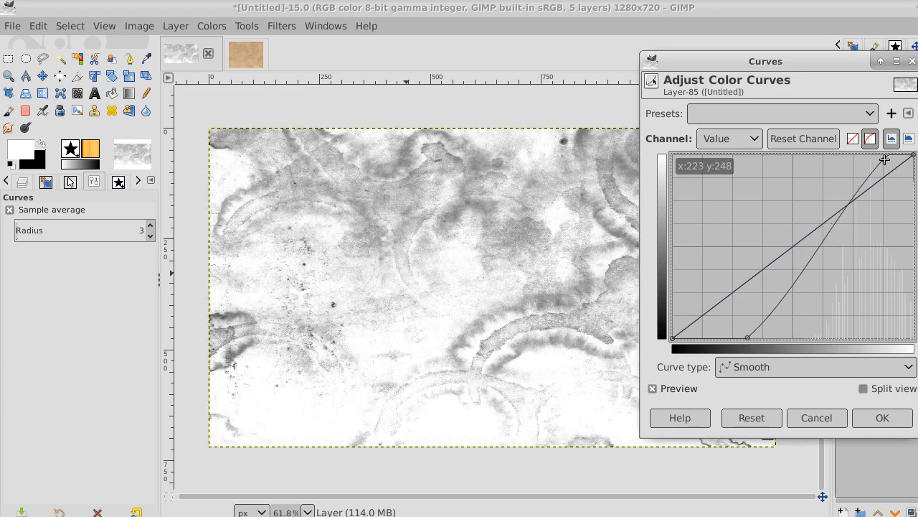
{"action": "left_click_drag", "start_coordinate": [767, 322], "coordinate": [789, 328]}
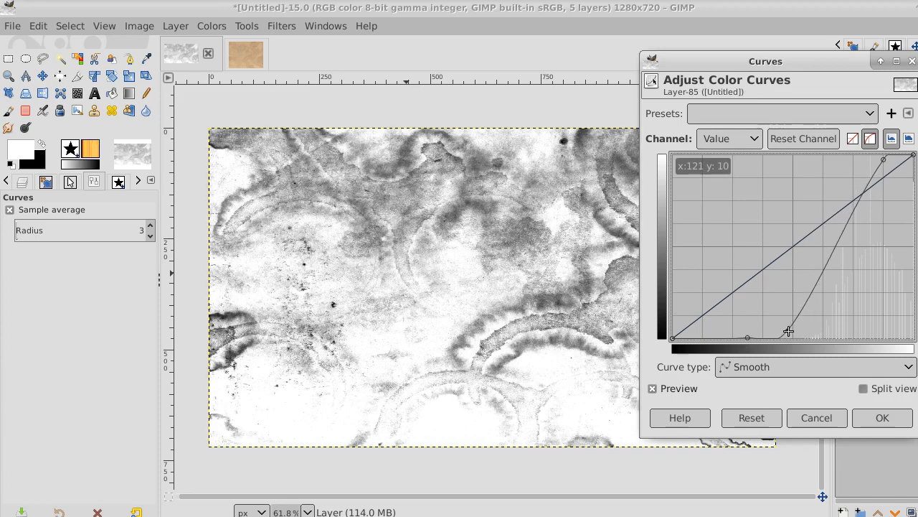
{"action": "left_click", "coordinate": [883, 416]}
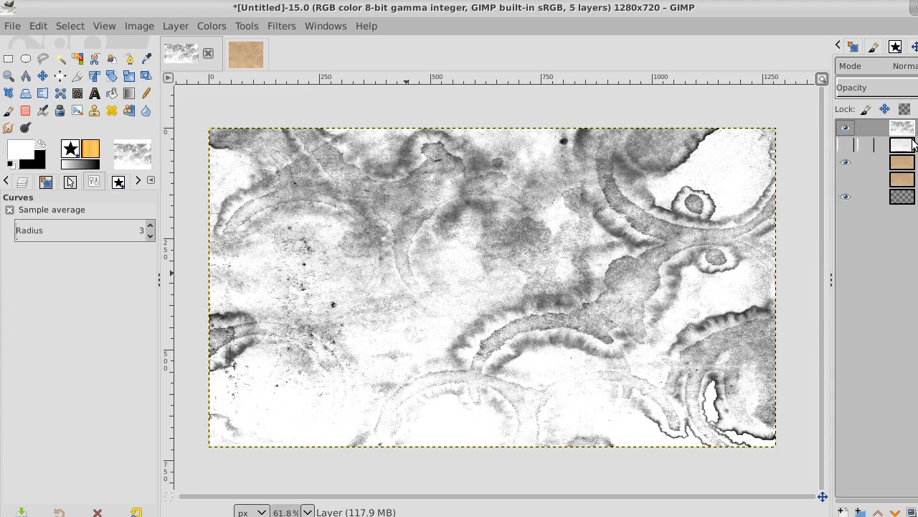
Move the merged stain layer below the hidden grey texture layer and make its white areas transparent with Color to Alpha.
{"action": "left_click", "coordinate": [895, 512]}
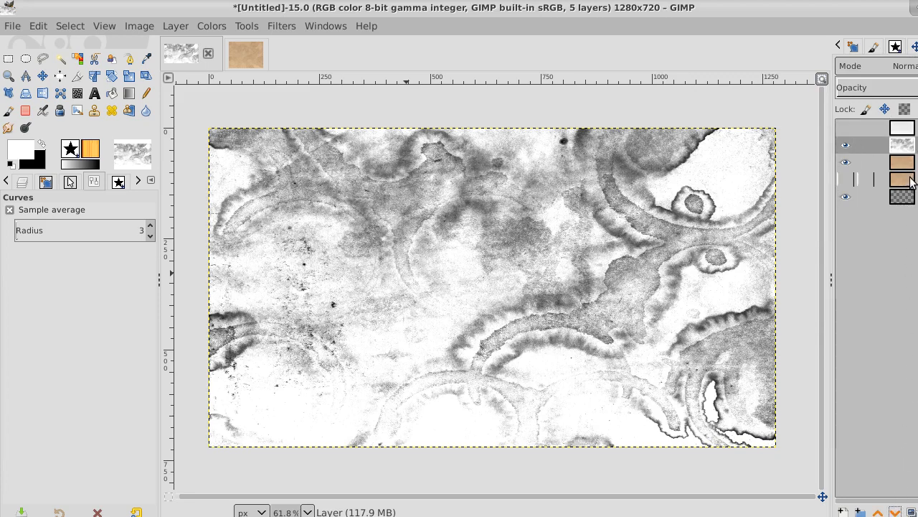
{"action": "left_click", "coordinate": [216, 27]}
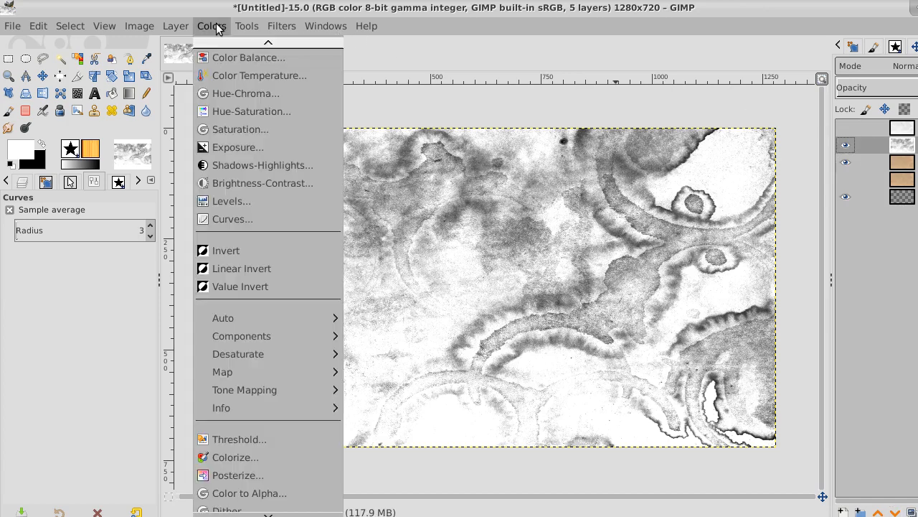
{"action": "left_click", "coordinate": [235, 493]}
{"action": "left_click", "coordinate": [279, 242]}
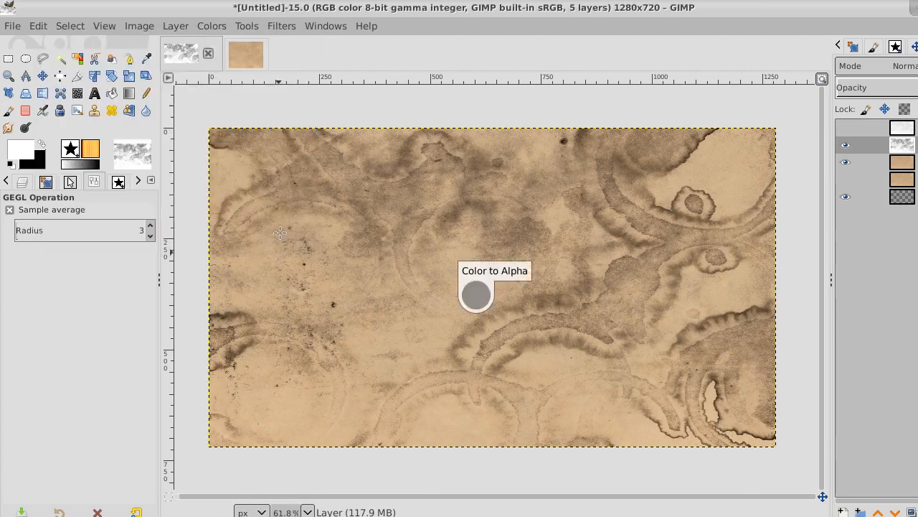
{"action": "right_click", "coordinate": [902, 145]}
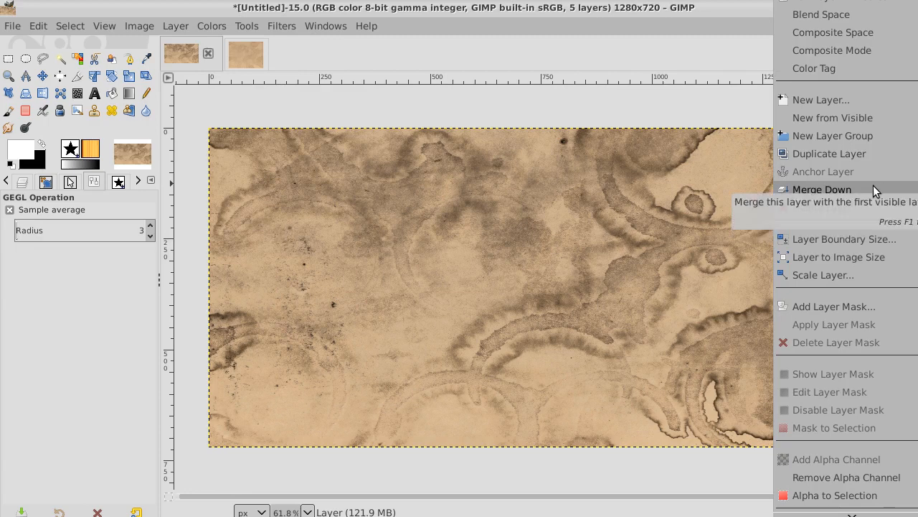
{"action": "left_click", "coordinate": [706, 38]}
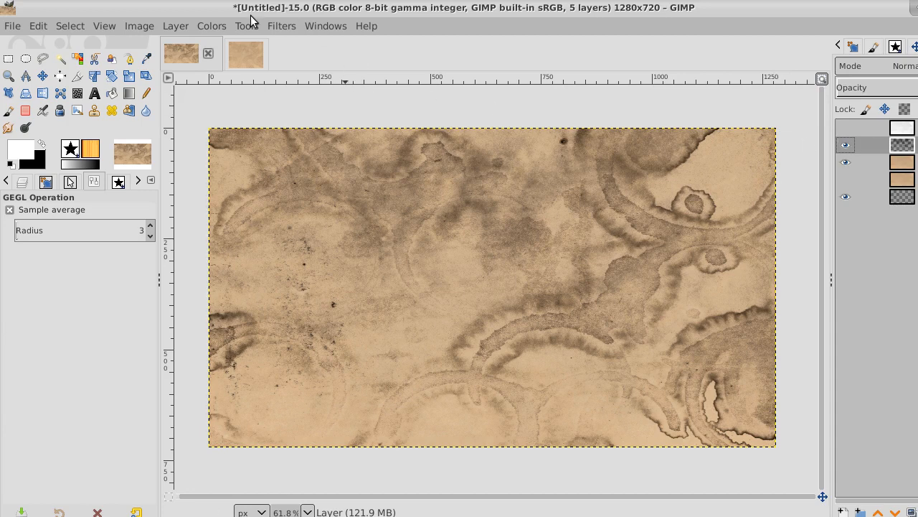
{"action": "left_click", "coordinate": [208, 26]}
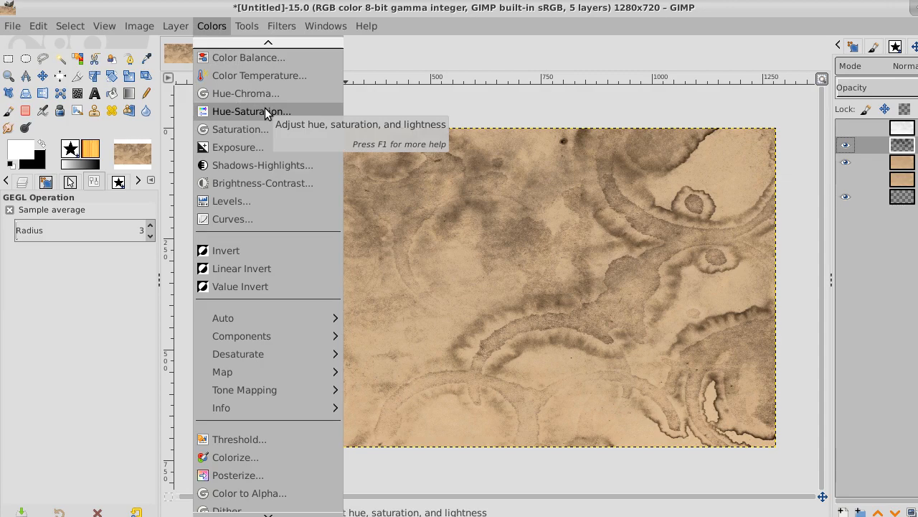
{"action": "mouse_move", "coordinate": [247, 27]}
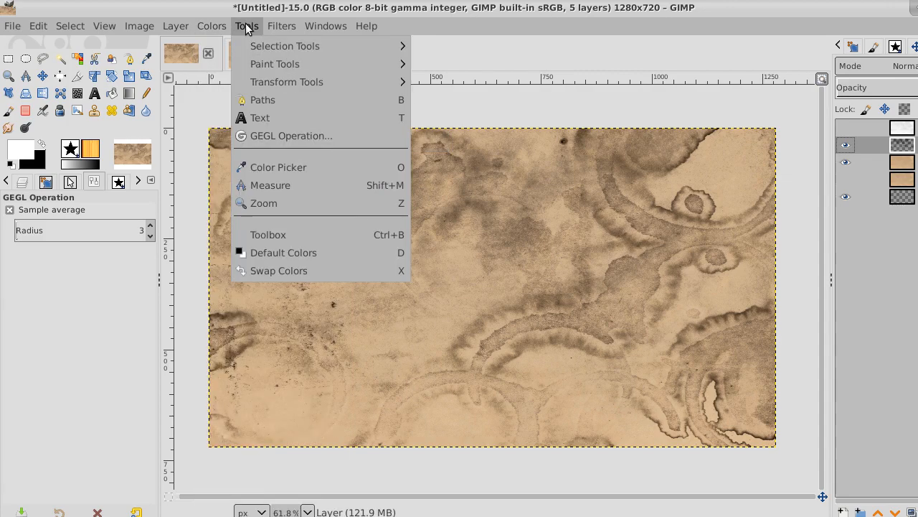
{"action": "left_click", "coordinate": [596, 48]}
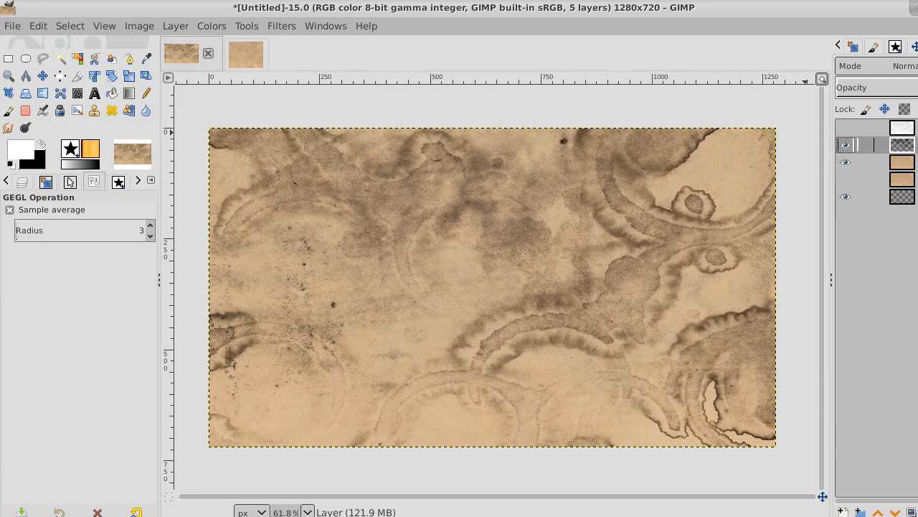
Adjust the stain layer with Levels, setting the input black point to 46 and raising the output black level.
{"action": "left_click", "coordinate": [213, 27]}
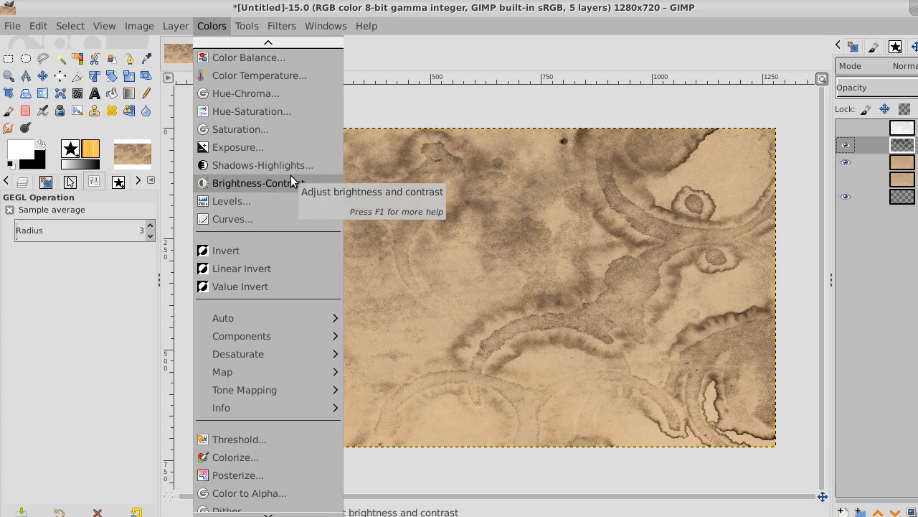
{"action": "left_click", "coordinate": [239, 203]}
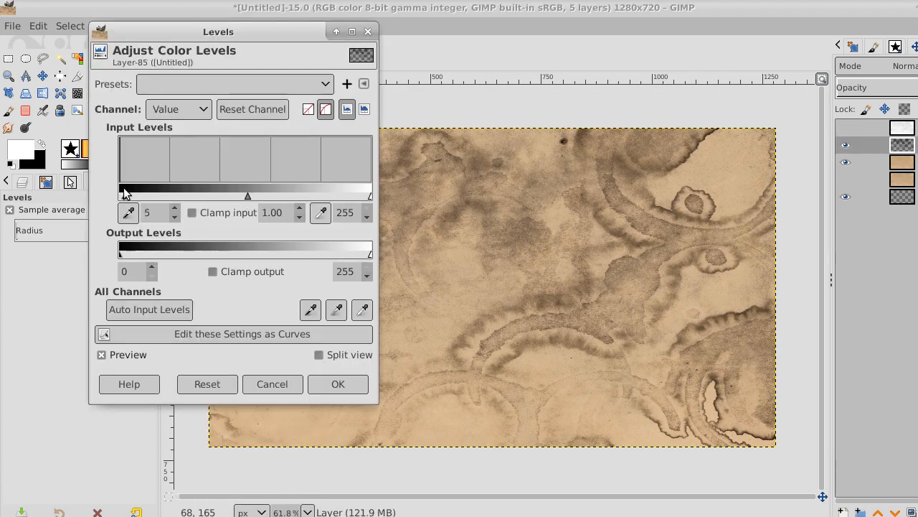
{"action": "left_click_drag", "start_coordinate": [123, 189], "coordinate": [164, 189]}
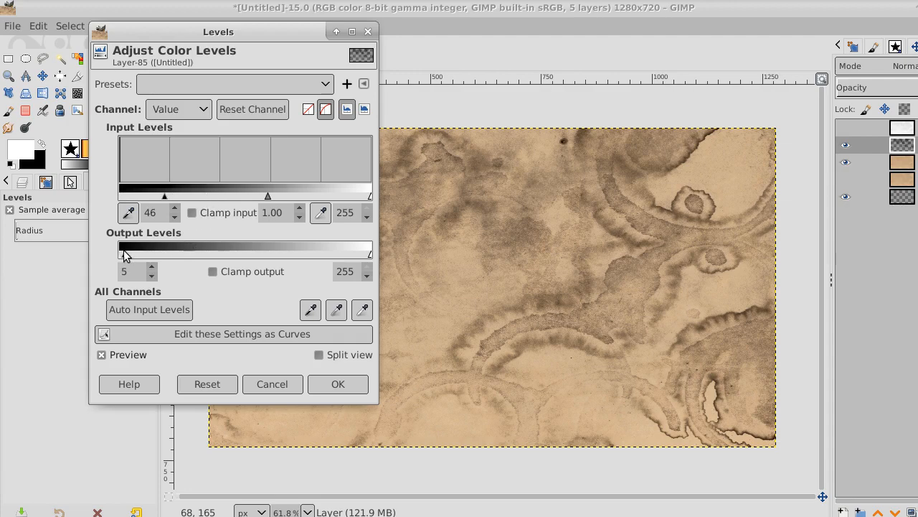
{"action": "left_click_drag", "start_coordinate": [123, 256], "coordinate": [177, 255]}
{"action": "left_click", "coordinate": [328, 386]}
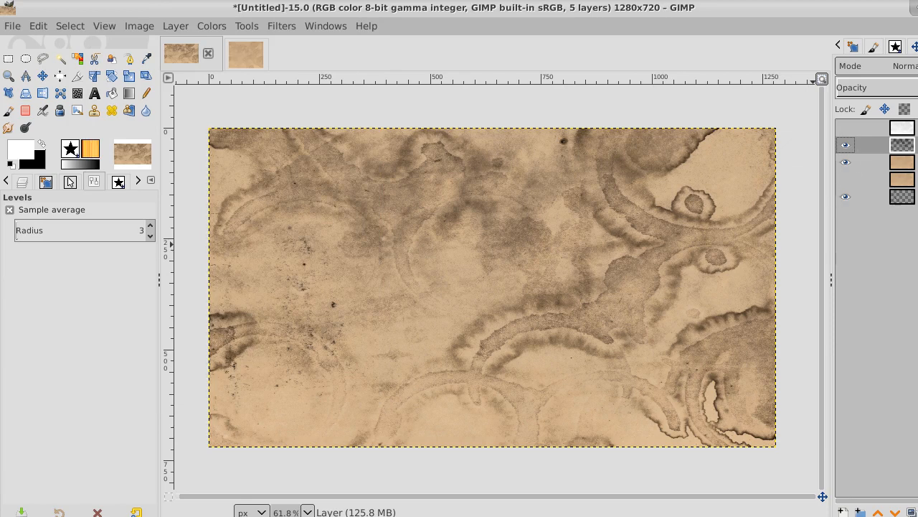
Create a new layer from the visible image above the hidden grey texture layer, and hide all the layers beneath it.
{"action": "left_click", "coordinate": [903, 128]}
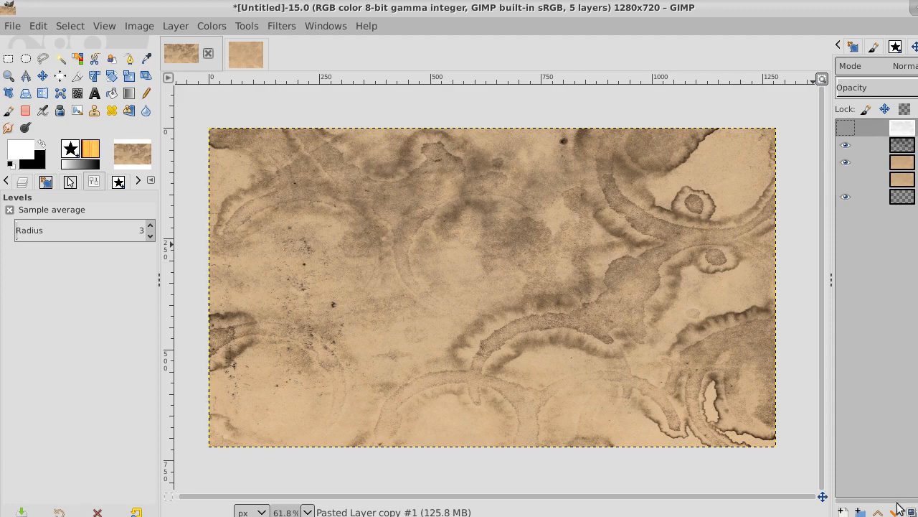
{"action": "right_click", "coordinate": [902, 127]}
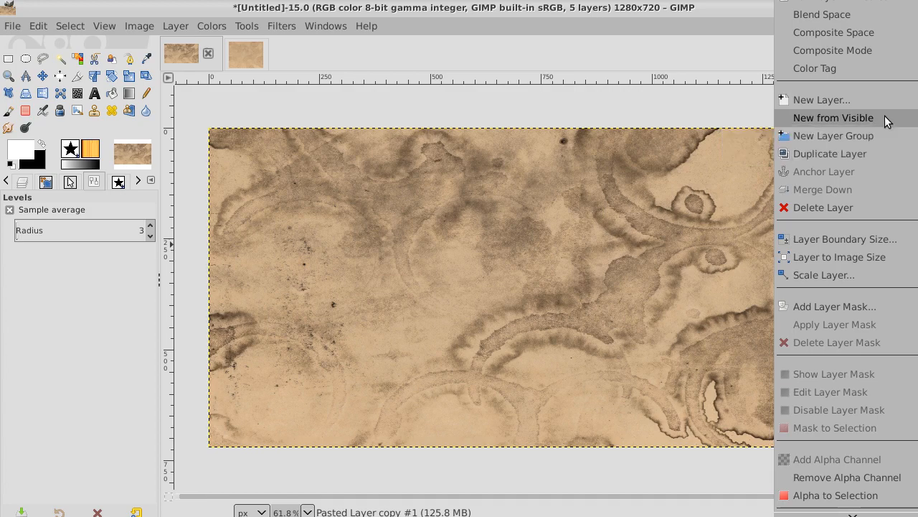
{"action": "key", "text": "Escape"}
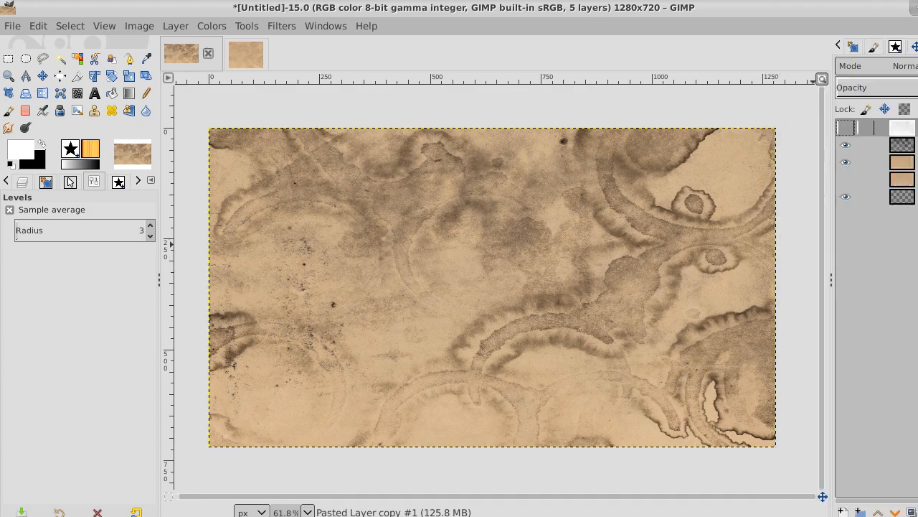
{"action": "right_click", "coordinate": [902, 128]}
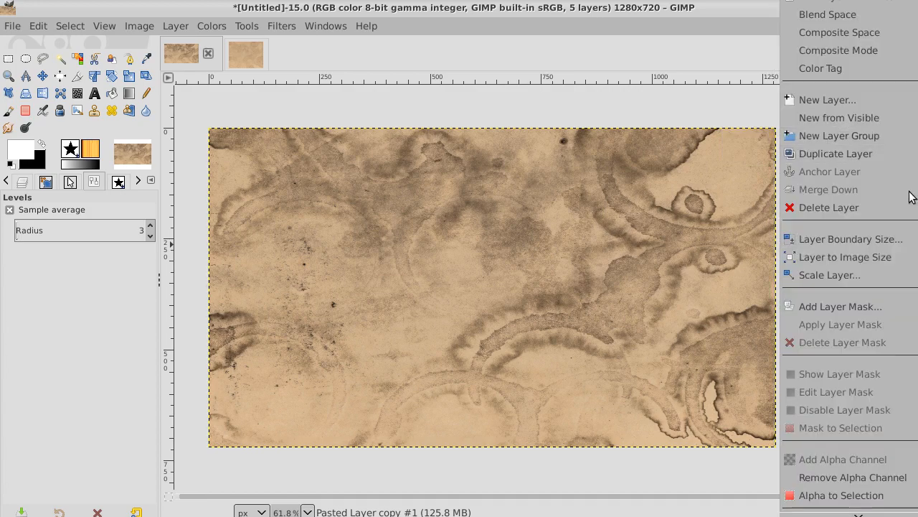
{"action": "left_click", "coordinate": [870, 117]}
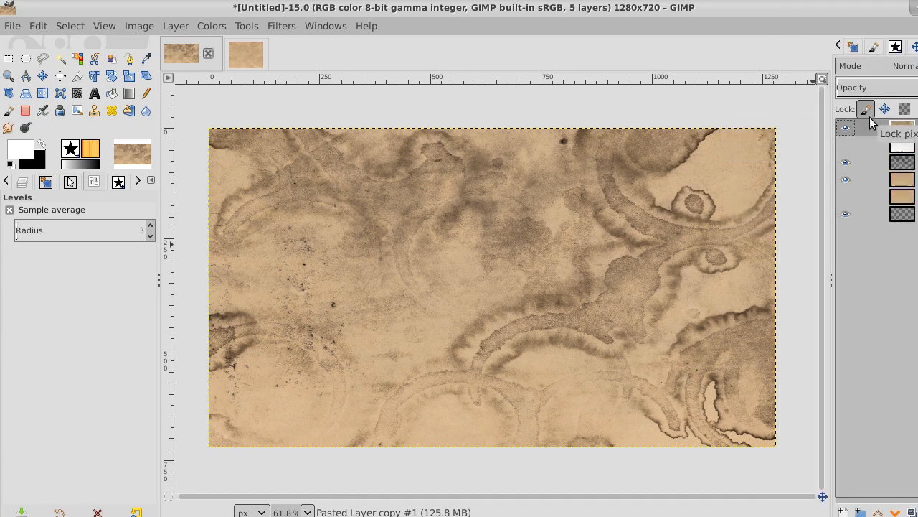
{"action": "left_click", "coordinate": [846, 179]}
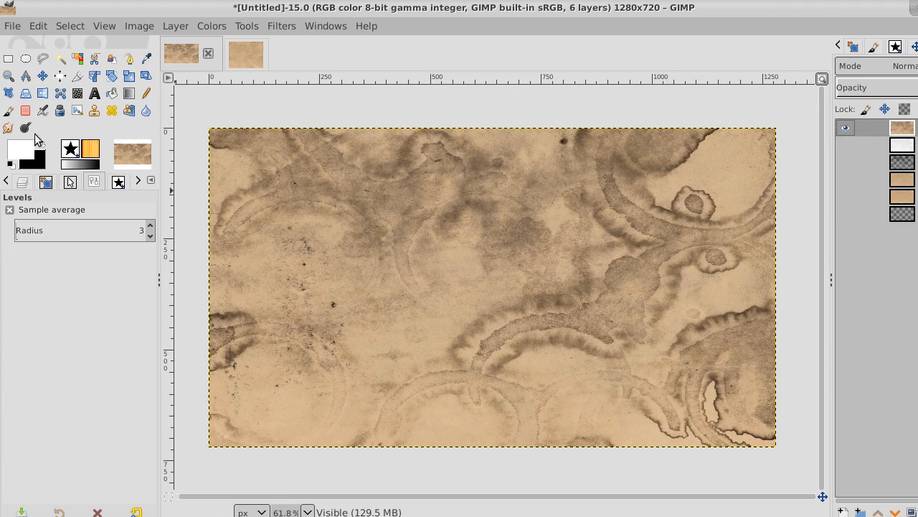
Draw a freehand selection around the dark branching stain band running from the upper right down to the lower middle.
{"action": "left_click", "coordinate": [60, 60]}
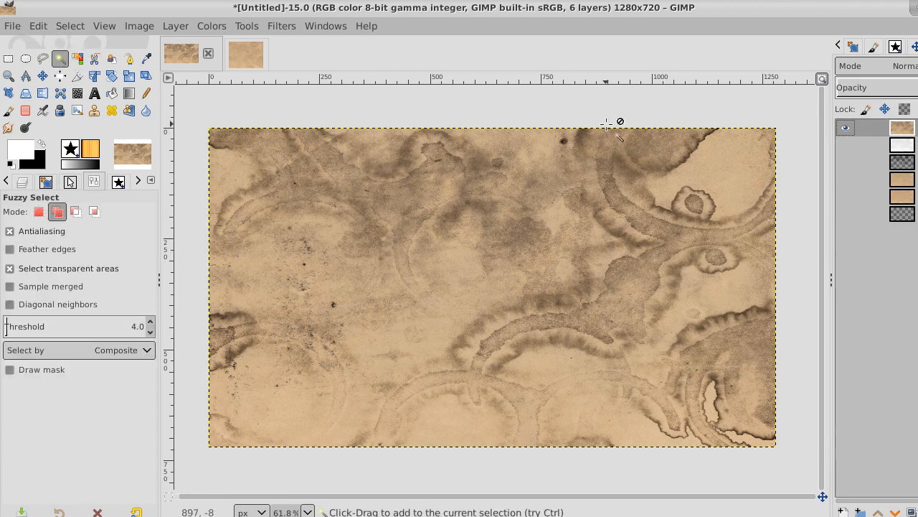
{"action": "left_click", "coordinate": [43, 60]}
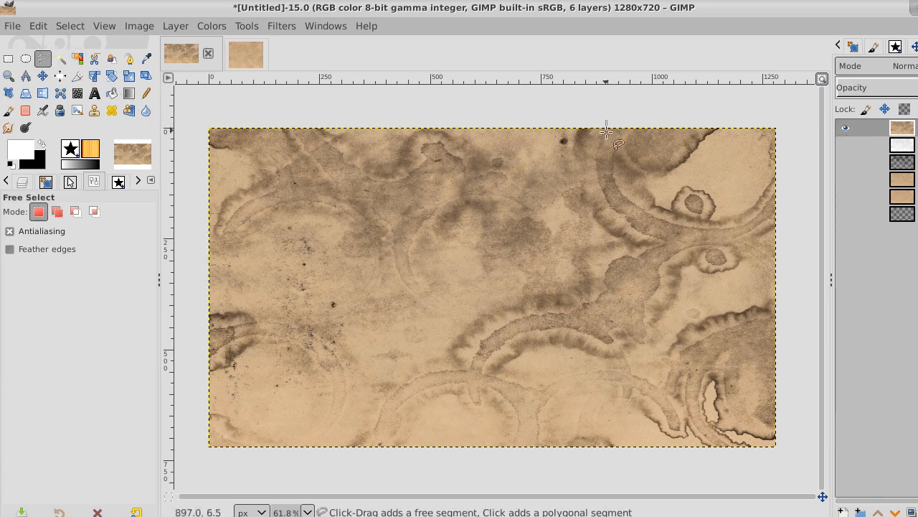
{"action": "mouse_move", "coordinate": [601, 145]}
{"action": "left_mouse_down"}
{"action": "mouse_move", "coordinate": [597, 181]}
{"action": "mouse_move", "coordinate": [611, 207]}
{"action": "mouse_move", "coordinate": [663, 245]}
{"action": "mouse_move", "coordinate": [604, 266]}
{"action": "mouse_move", "coordinate": [606, 290]}
{"action": "mouse_move", "coordinate": [588, 306]}
{"action": "mouse_move", "coordinate": [503, 323]}
{"action": "mouse_move", "coordinate": [469, 367]}
{"action": "mouse_move", "coordinate": [408, 381]}
{"action": "mouse_move", "coordinate": [377, 410]}
{"action": "mouse_move", "coordinate": [375, 435]}
{"action": "mouse_move", "coordinate": [411, 399]}
{"action": "mouse_move", "coordinate": [466, 381]}
{"action": "mouse_move", "coordinate": [477, 409]}
{"action": "mouse_move", "coordinate": [481, 389]}
{"action": "mouse_move", "coordinate": [514, 404]}
{"action": "mouse_move", "coordinate": [514, 447]}
{"action": "mouse_move", "coordinate": [527, 451]}
{"action": "mouse_move", "coordinate": [540, 444]}
{"action": "mouse_move", "coordinate": [544, 400]}
{"action": "mouse_move", "coordinate": [578, 385]}
{"action": "mouse_move", "coordinate": [611, 382]}
{"action": "mouse_move", "coordinate": [634, 393]}
{"action": "mouse_move", "coordinate": [672, 432]}
{"action": "mouse_move", "coordinate": [676, 400]}
{"action": "mouse_move", "coordinate": [640, 381]}
{"action": "mouse_move", "coordinate": [515, 388]}
{"action": "mouse_move", "coordinate": [490, 369]}
{"action": "mouse_move", "coordinate": [513, 337]}
{"action": "mouse_move", "coordinate": [543, 330]}
{"action": "mouse_move", "coordinate": [645, 339]}
{"action": "mouse_move", "coordinate": [646, 301]}
{"action": "mouse_move", "coordinate": [664, 266]}
{"action": "mouse_move", "coordinate": [690, 246]}
{"action": "mouse_move", "coordinate": [769, 226]}
{"action": "mouse_move", "coordinate": [791, 200]}
{"action": "mouse_move", "coordinate": [791, 183]}
{"action": "mouse_move", "coordinate": [768, 213]}
{"action": "mouse_move", "coordinate": [725, 226]}
{"action": "mouse_move", "coordinate": [630, 208]}
{"action": "mouse_move", "coordinate": [614, 181]}
{"action": "mouse_move", "coordinate": [609, 125]}
{"action": "left_mouse_up"}
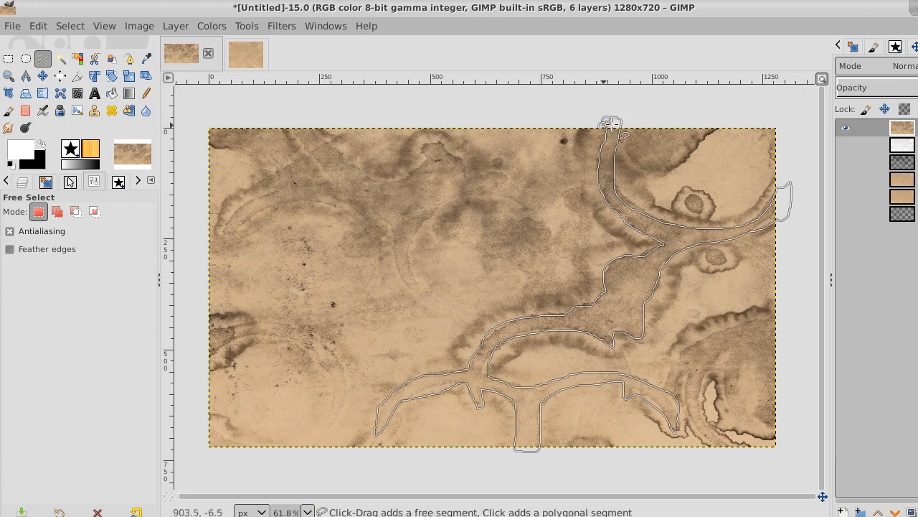
{"action": "left_click", "coordinate": [94, 75]}
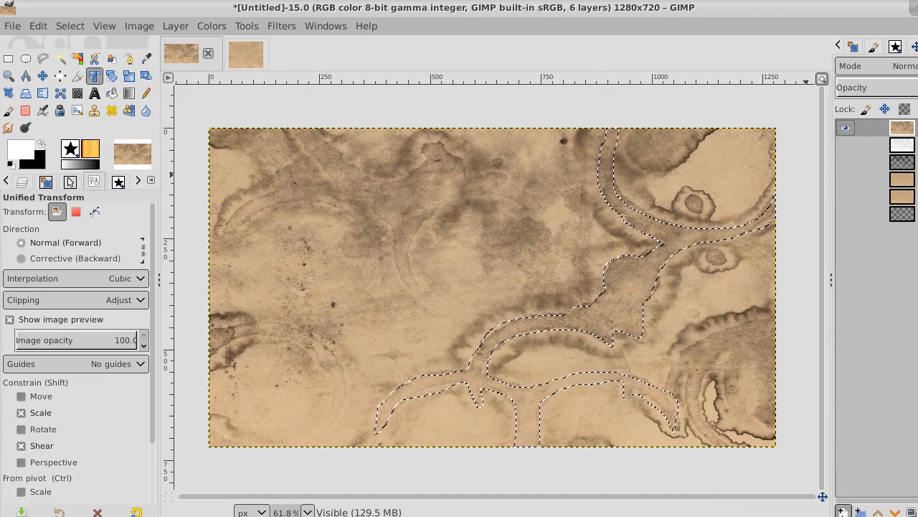
Add a new transparent layer above the flattened copy and set the foreground color to brown 89591d.
{"action": "left_click", "coordinate": [843, 511]}
{"action": "key", "text": "Return"}
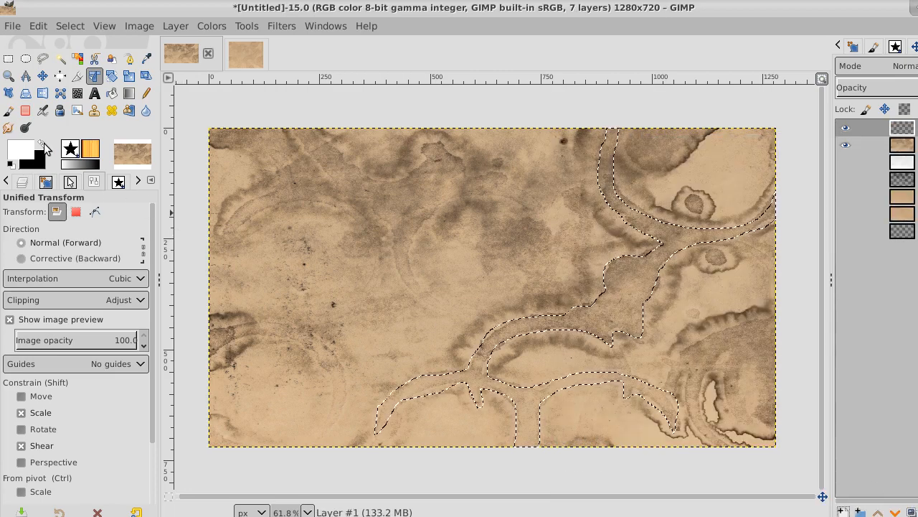
{"action": "left_click", "coordinate": [44, 144]}
{"action": "left_click", "coordinate": [22, 149]}
{"action": "left_click", "coordinate": [79, 134]}
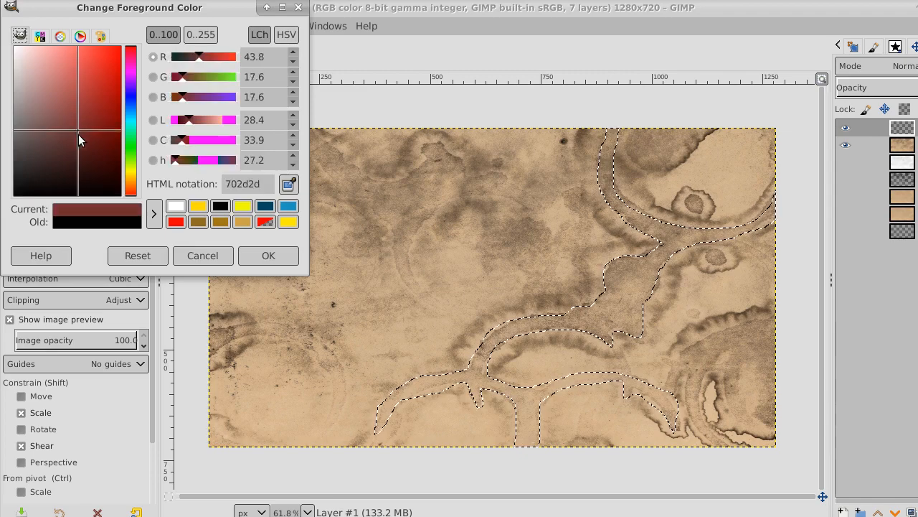
{"action": "left_click", "coordinate": [131, 187]}
{"action": "left_click_drag", "start_coordinate": [93, 152], "coordinate": [97, 116]}
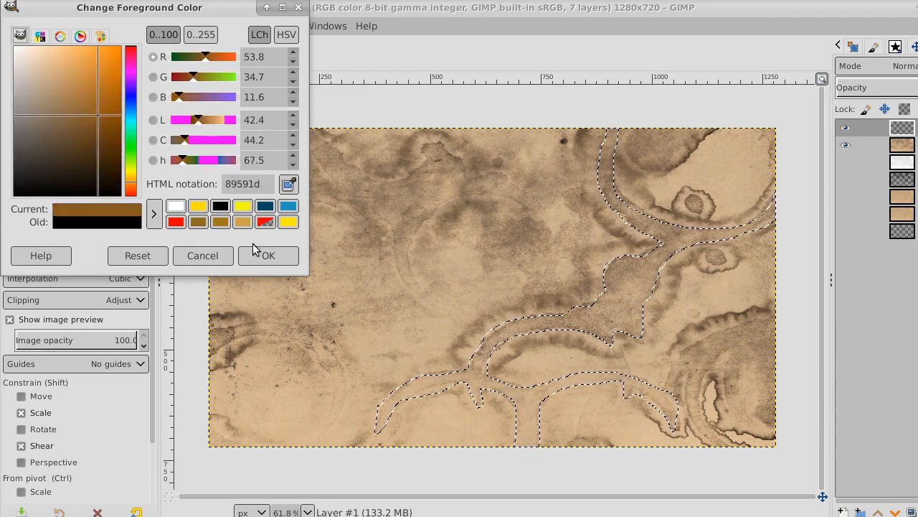
{"action": "left_click", "coordinate": [268, 256]}
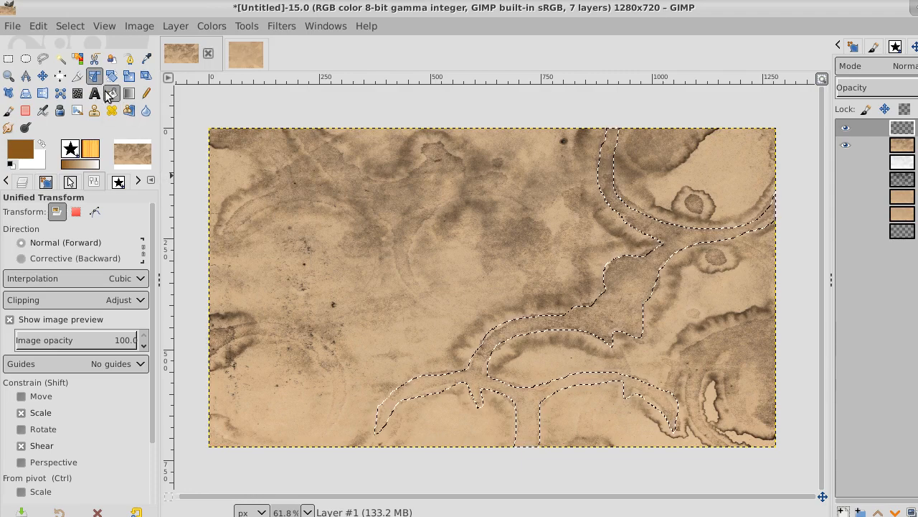
Fill the branching selection with the brown on the new layer and lower that layer's opacity.
{"action": "left_click", "coordinate": [111, 93]}
{"action": "left_click", "coordinate": [618, 206]}
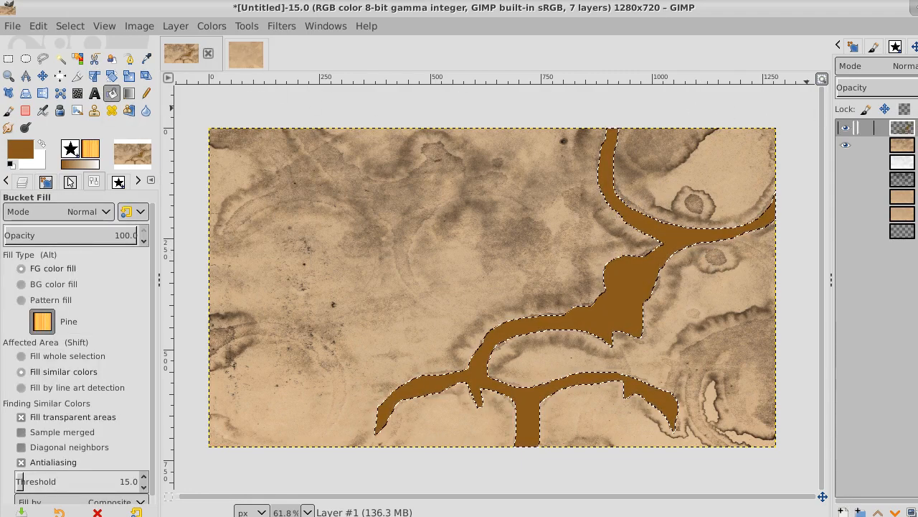
{"action": "left_click", "coordinate": [912, 86]}
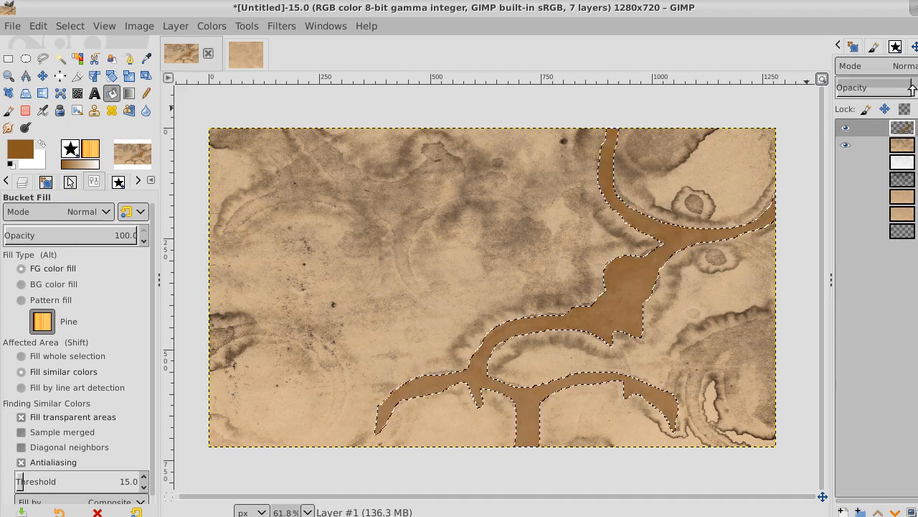
{"action": "left_click_drag", "start_coordinate": [912, 87], "coordinate": [908, 160]}
Add a transparent 1280x720 layer beneath the brown layer and fill the branching selection on it with black.
{"action": "left_click", "coordinate": [874, 145]}
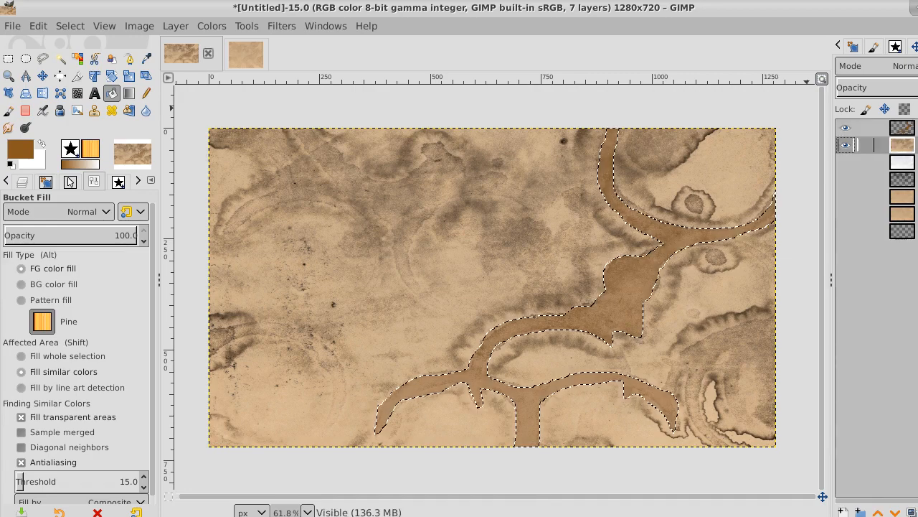
{"action": "left_click", "coordinate": [845, 512]}
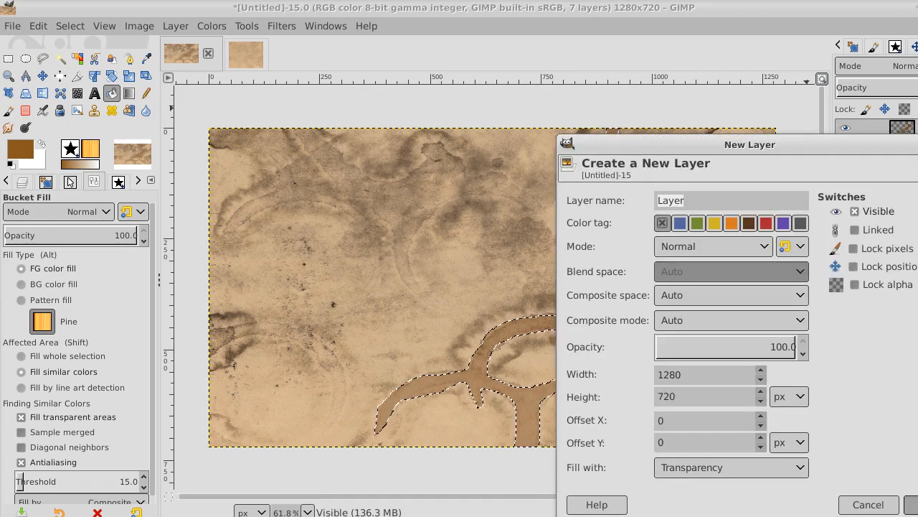
{"action": "key", "text": "Return"}
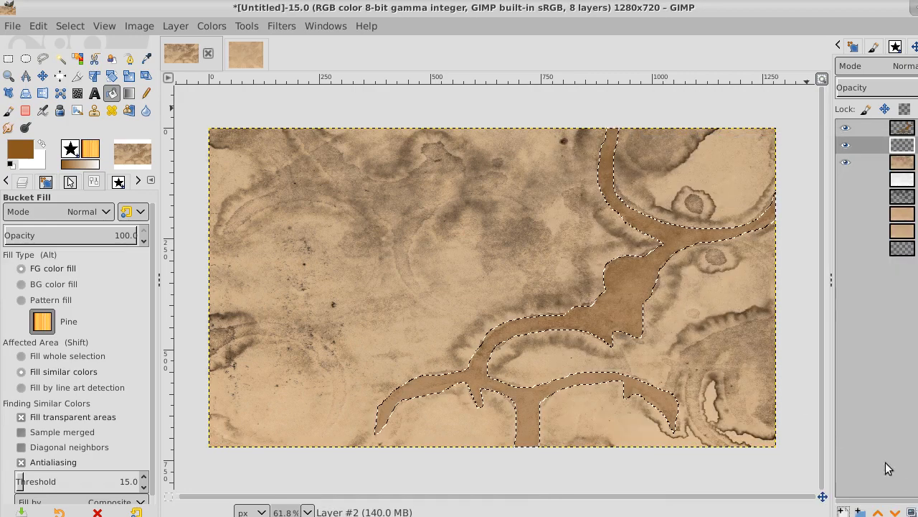
{"action": "left_click", "coordinate": [10, 165]}
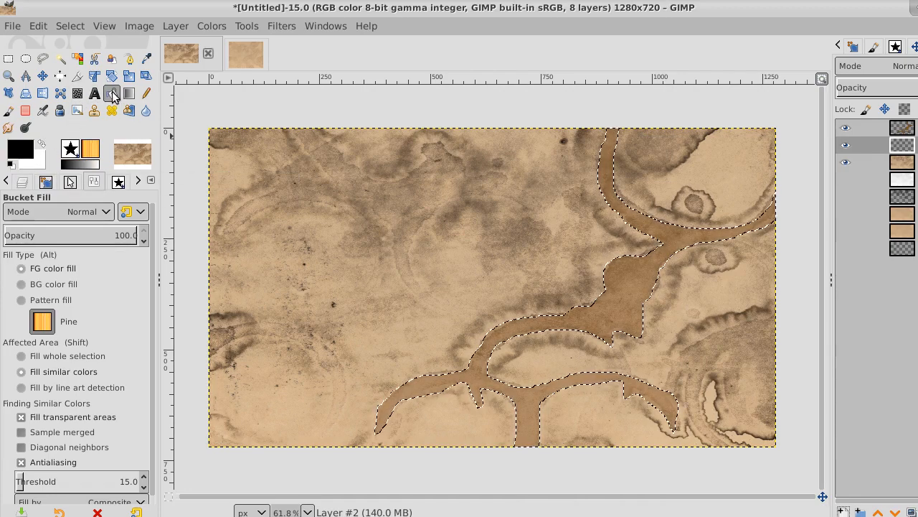
{"action": "left_click", "coordinate": [638, 289]}
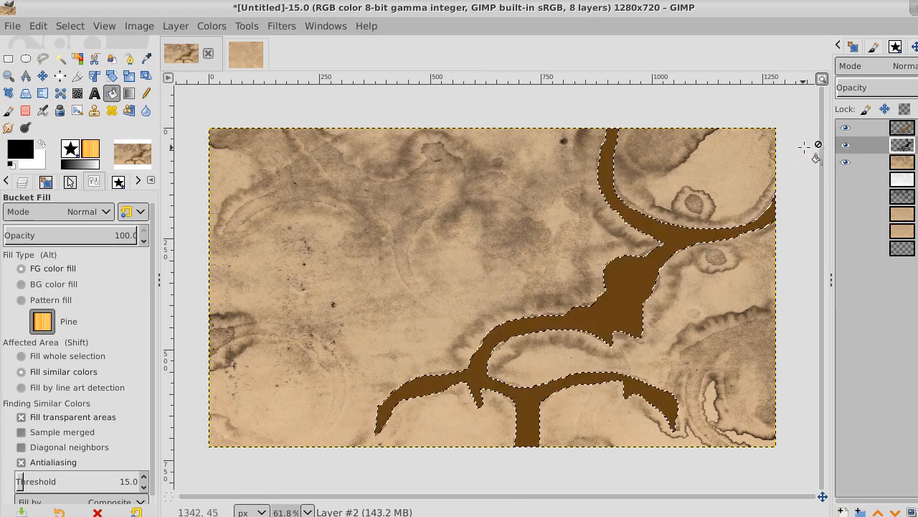
Clear the branching selection.
{"action": "left_click", "coordinate": [865, 128]}
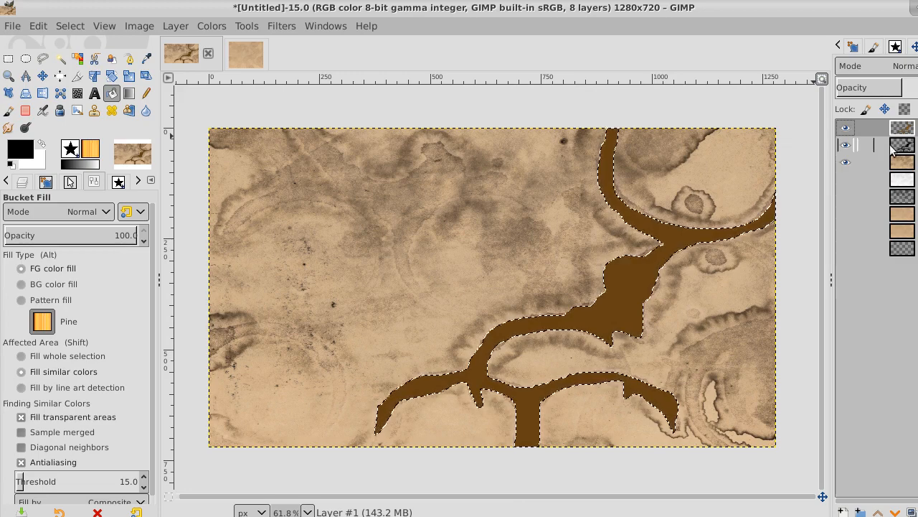
{"action": "left_click", "coordinate": [70, 26]}
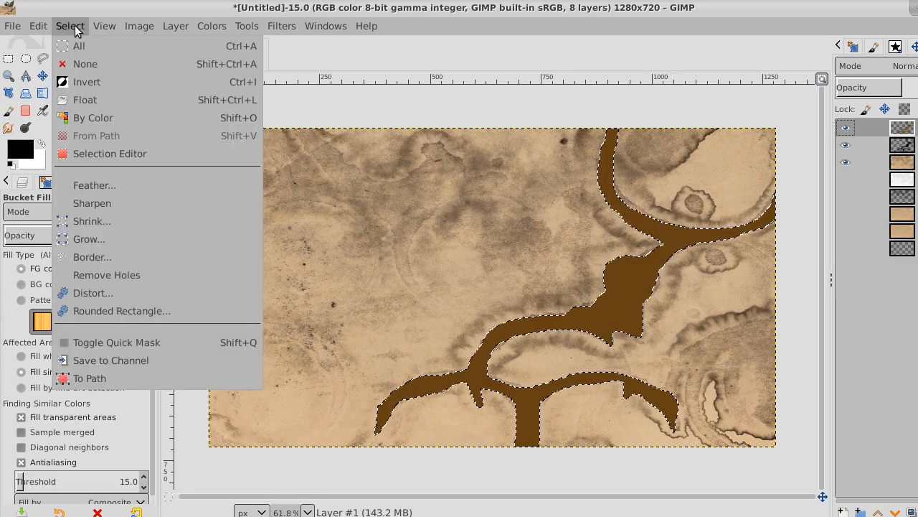
{"action": "left_click", "coordinate": [83, 64]}
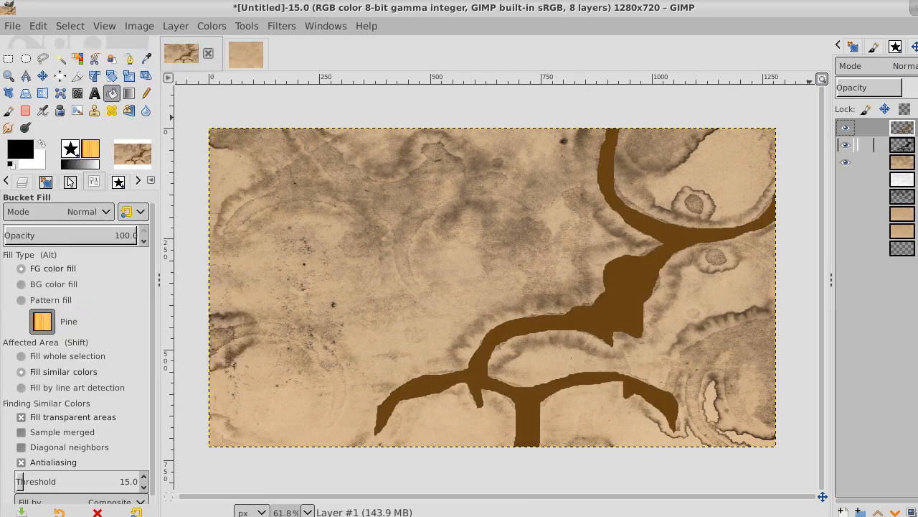
Hide the brown layer and duplicate the black branching layer.
{"action": "left_click", "coordinate": [902, 144]}
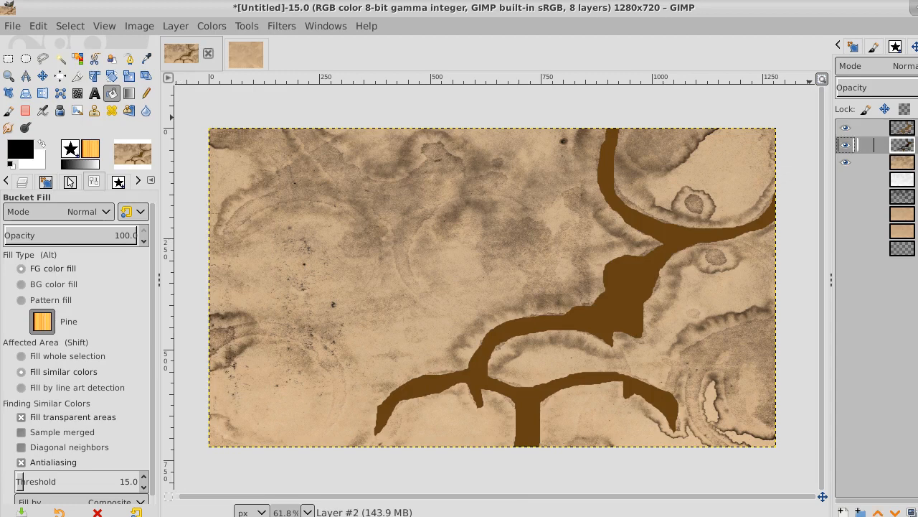
{"action": "left_click", "coordinate": [845, 128]}
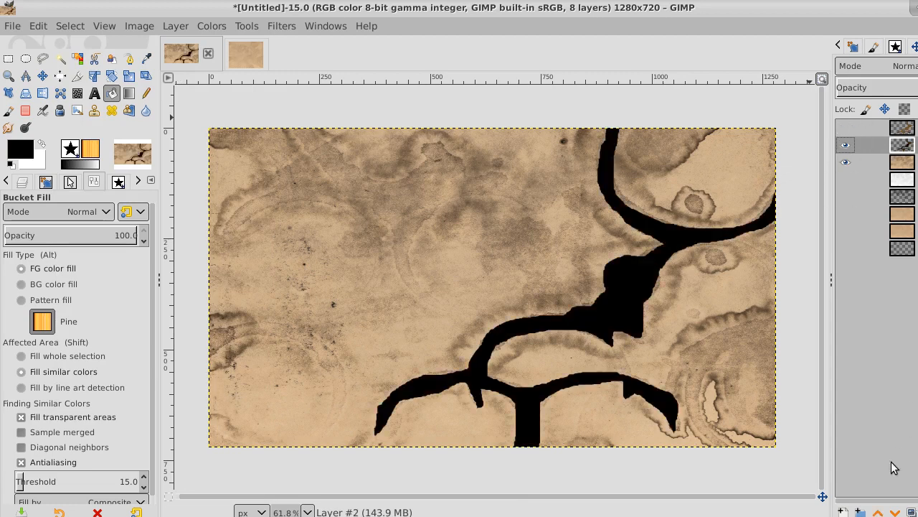
{"action": "left_click", "coordinate": [911, 512]}
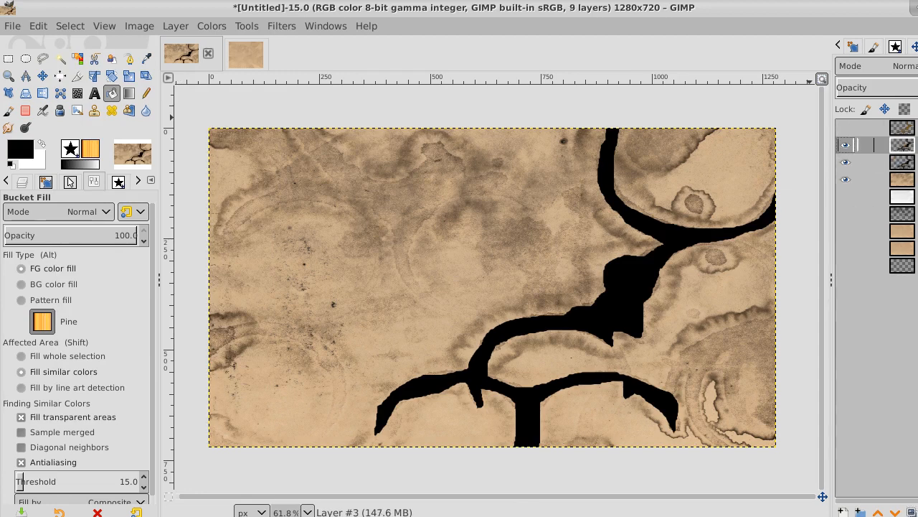
Move the duplicated black layer slightly to the left of the original and fit its boundary to the image size.
{"action": "left_click", "coordinate": [44, 76]}
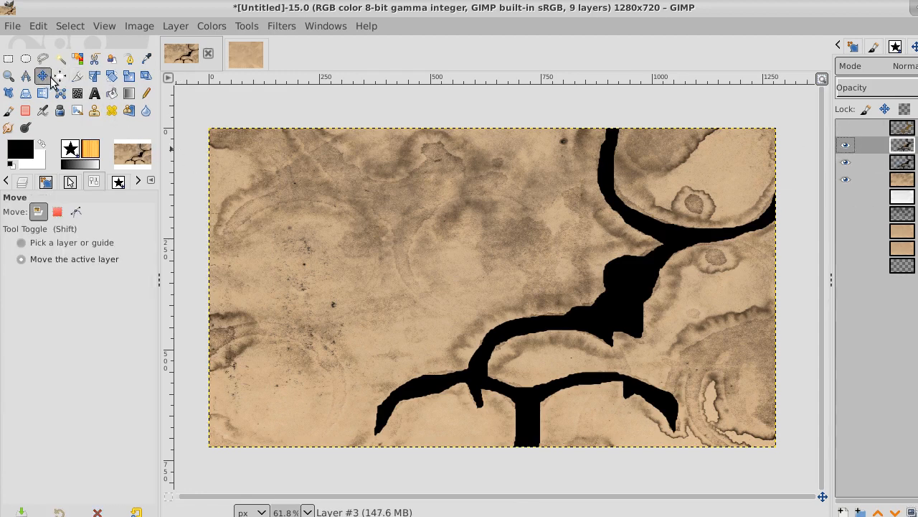
{"action": "left_click_drag", "start_coordinate": [633, 270], "coordinate": [613, 268]}
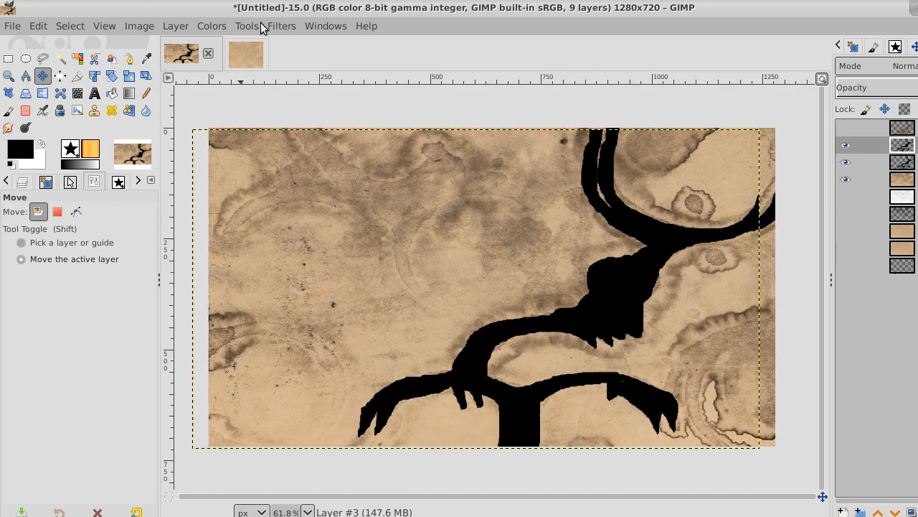
{"action": "left_click", "coordinate": [176, 26]}
{"action": "left_click", "coordinate": [329, 287]}
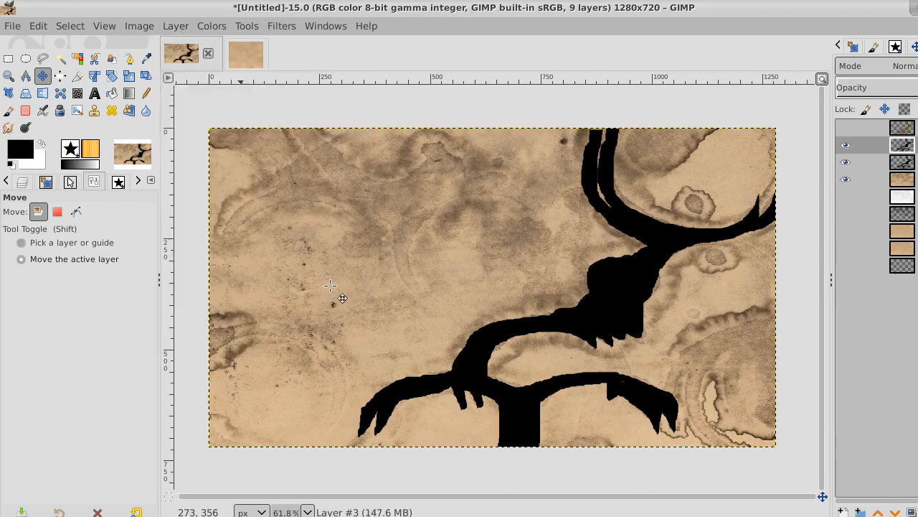
Soften the offset black branching layer with a Gaussian blur of equal horizontal and vertical size.
{"action": "left_click", "coordinate": [282, 27]}
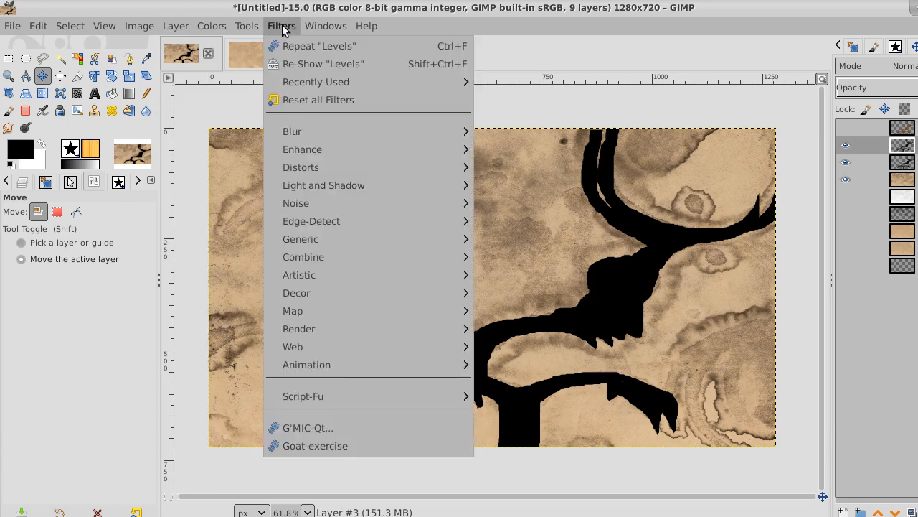
{"action": "mouse_move", "coordinate": [307, 130]}
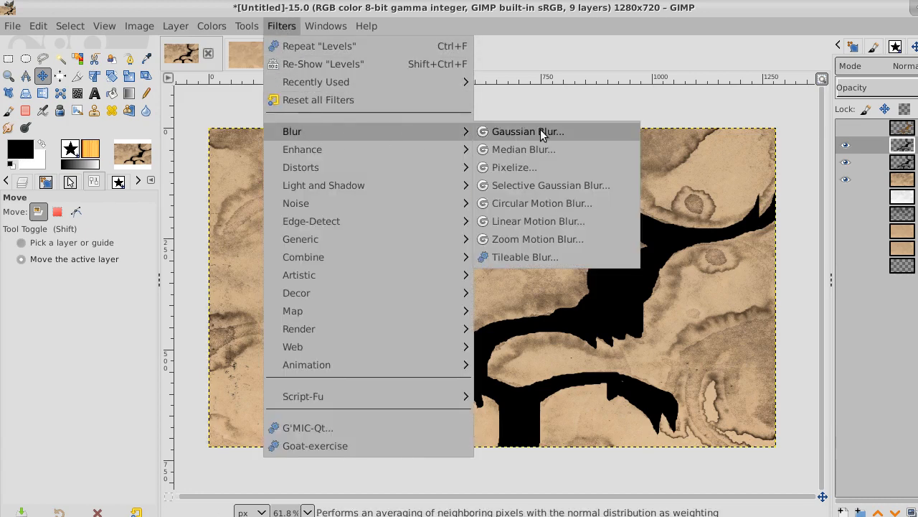
{"action": "left_click", "coordinate": [540, 131]}
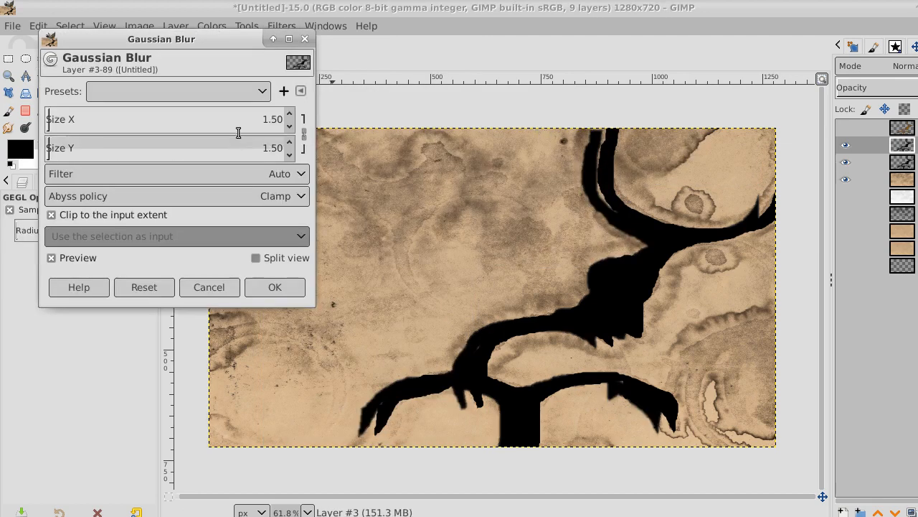
{"action": "left_click", "coordinate": [289, 116]}
{"action": "left_click", "coordinate": [289, 116]}
{"action": "left_click", "coordinate": [289, 117]}
{"action": "left_click", "coordinate": [289, 116]}
{"action": "left_click", "coordinate": [290, 117]}
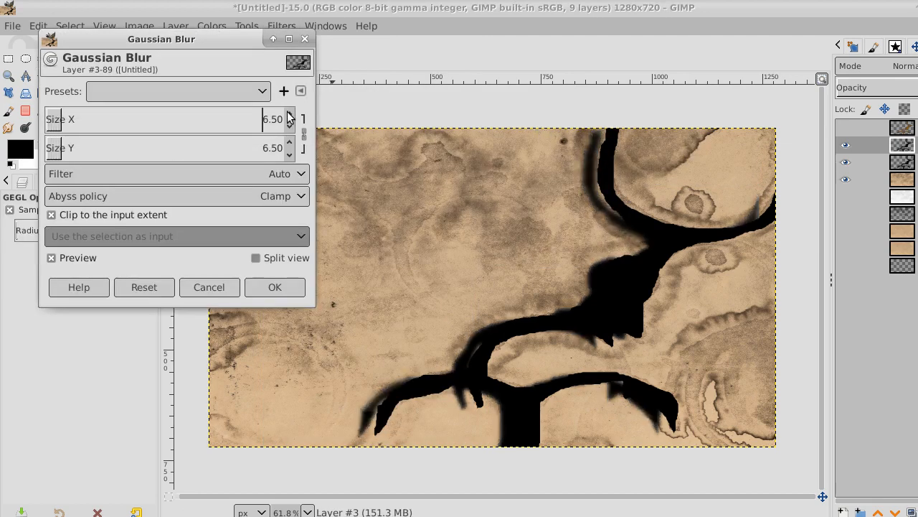
{"action": "left_click", "coordinate": [291, 127]}
{"action": "left_click", "coordinate": [291, 127]}
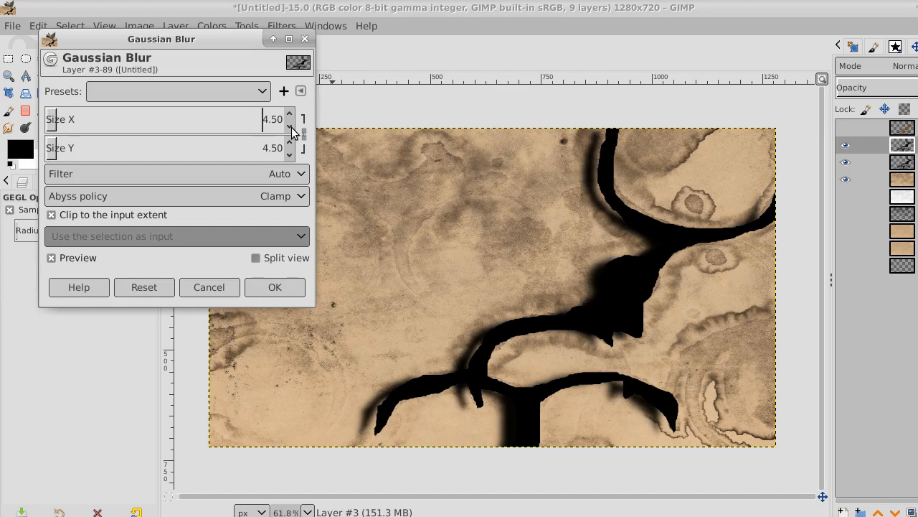
{"action": "left_click", "coordinate": [291, 127]}
{"action": "left_click", "coordinate": [275, 287]}
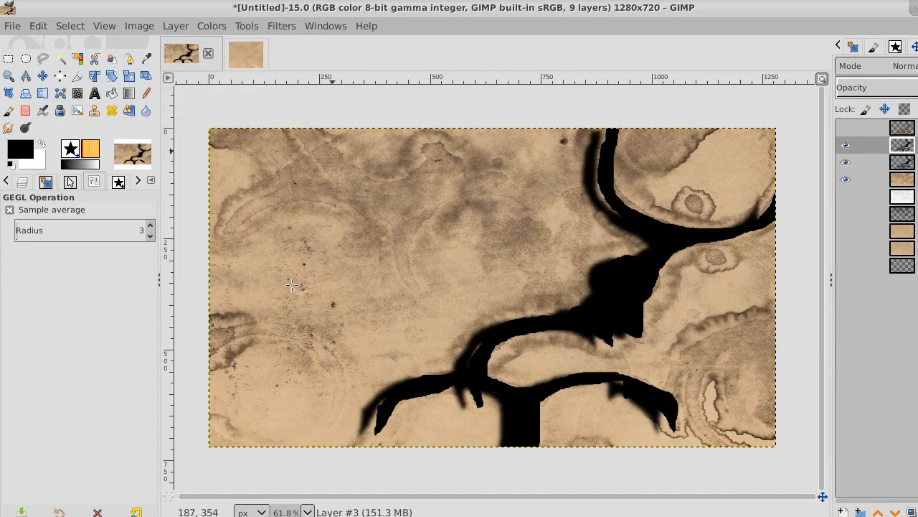
Hide the blurred black layer and select the black branching shape on the original black layer by color.
{"action": "left_click", "coordinate": [845, 146]}
{"action": "left_click", "coordinate": [894, 162]}
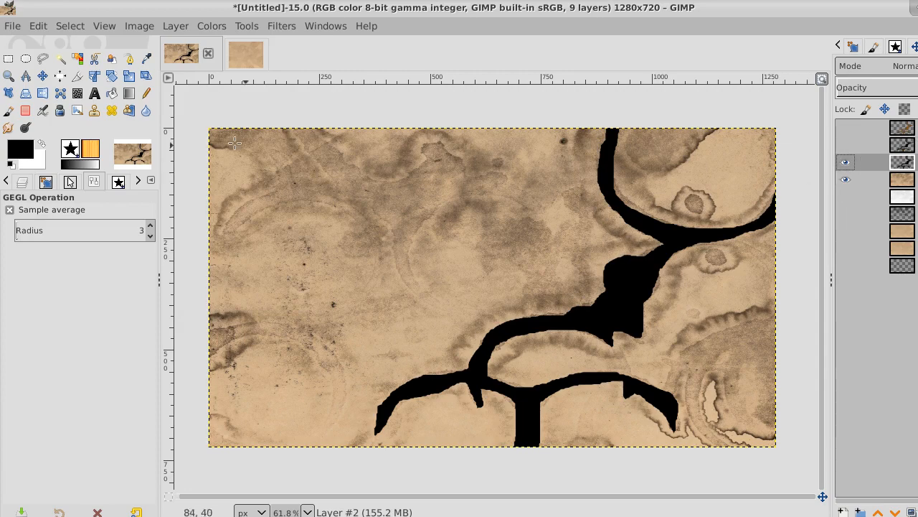
{"action": "left_click", "coordinate": [76, 58]}
{"action": "left_click", "coordinate": [641, 263]}
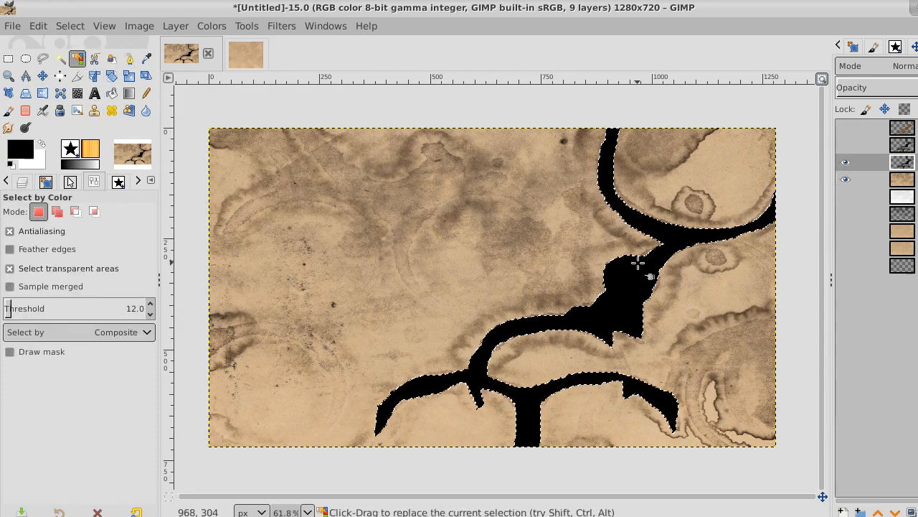
Delete the selected branching area from the blurred black layer and hide the original black layer.
{"action": "left_click", "coordinate": [875, 147]}
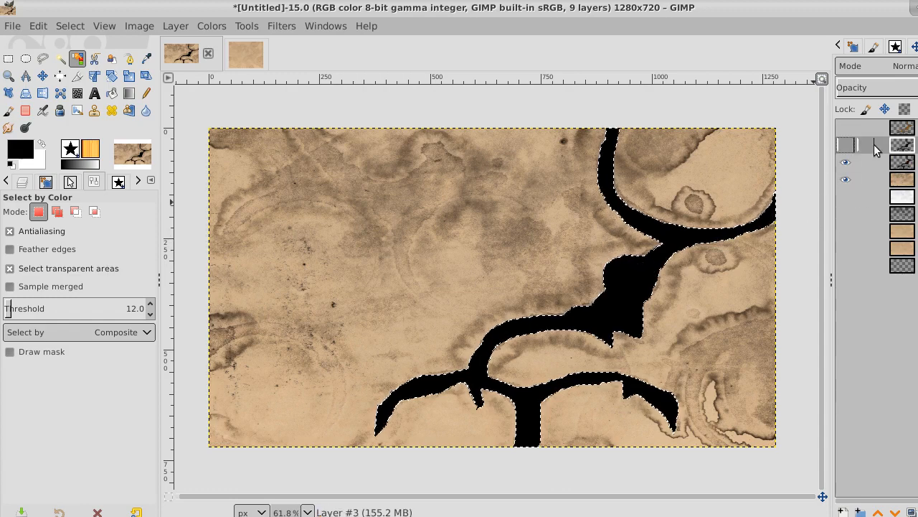
{"action": "left_click", "coordinate": [847, 145]}
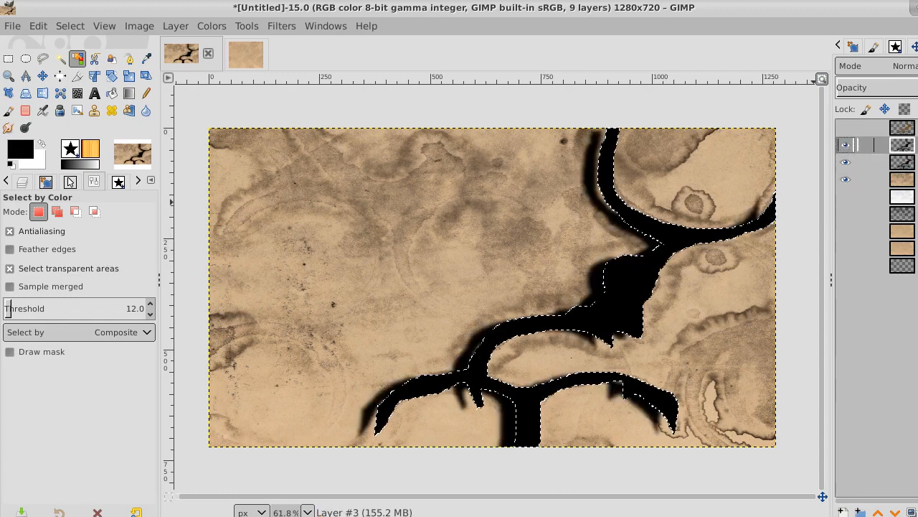
{"action": "left_click", "coordinate": [845, 162]}
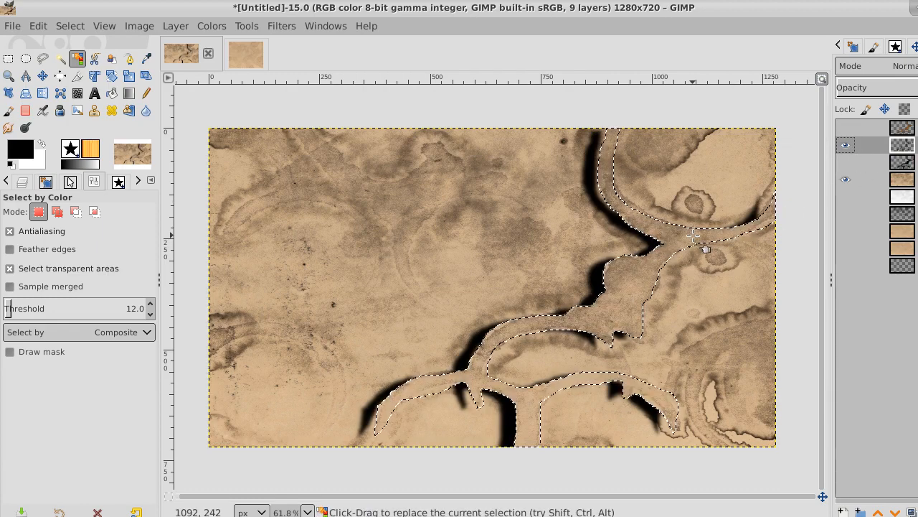
Clear the branching selection and show the brown branching layer above the blurred shadow.
{"action": "left_click", "coordinate": [64, 28]}
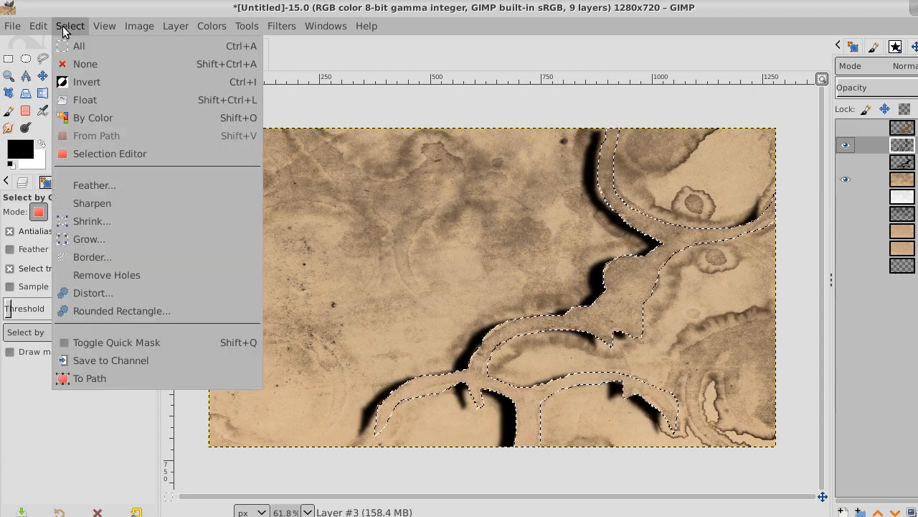
{"action": "left_click", "coordinate": [83, 63]}
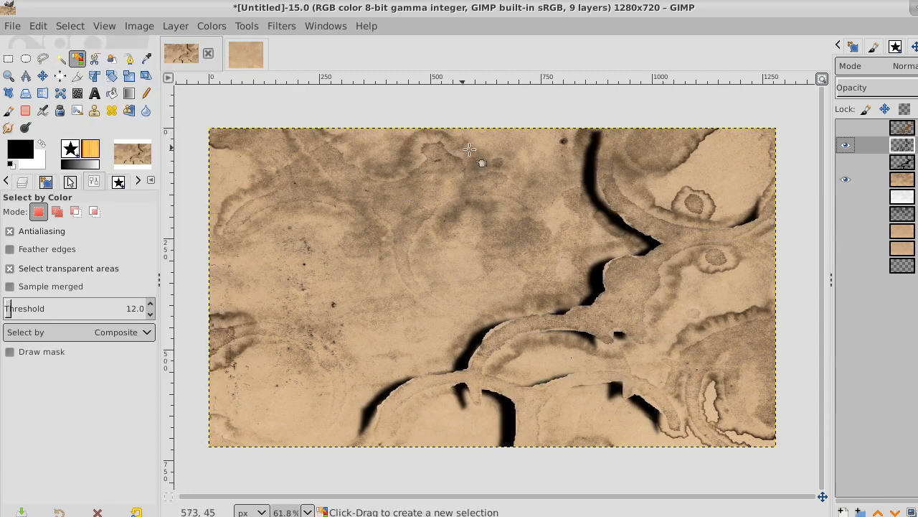
{"action": "left_click", "coordinate": [846, 129]}
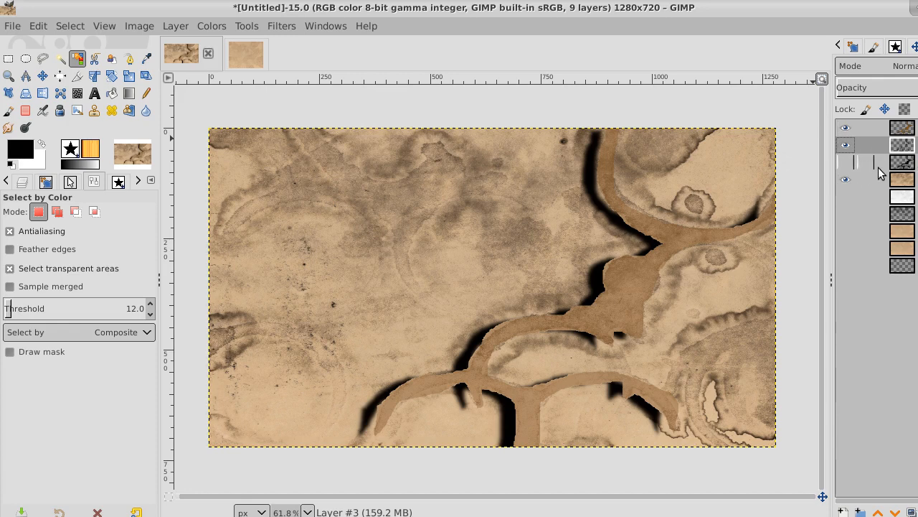
{"action": "left_click", "coordinate": [846, 130]}
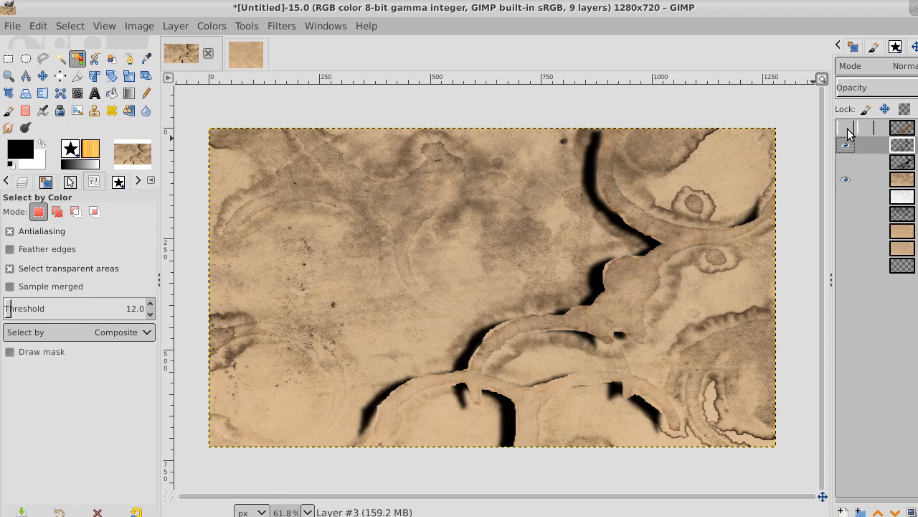
{"action": "left_click", "coordinate": [847, 128]}
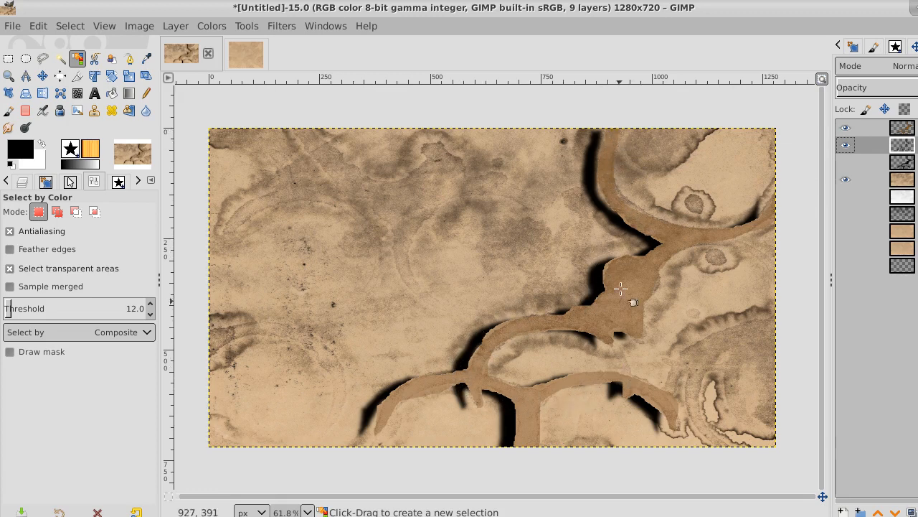
Add a transparent 1280x720 layer above the brown branching layer.
{"action": "left_click", "coordinate": [868, 127]}
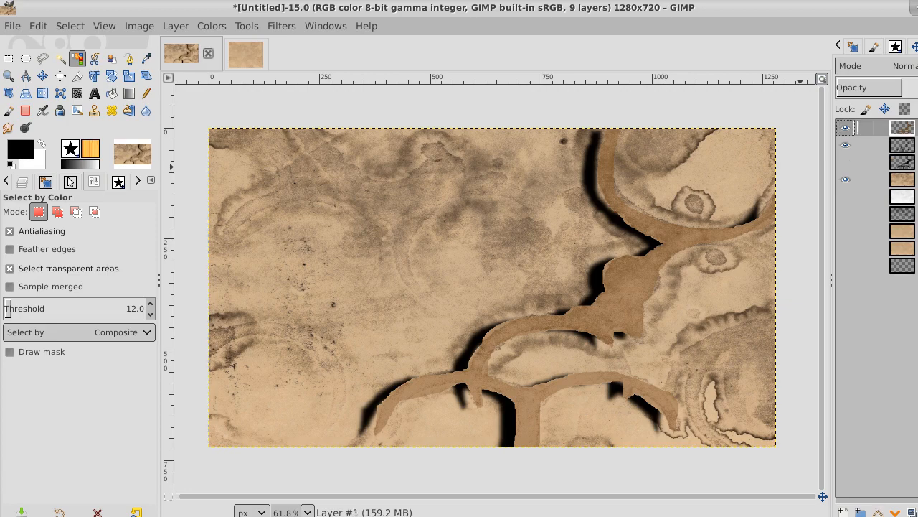
{"action": "left_click", "coordinate": [844, 512]}
{"action": "left_click", "coordinate": [911, 505]}
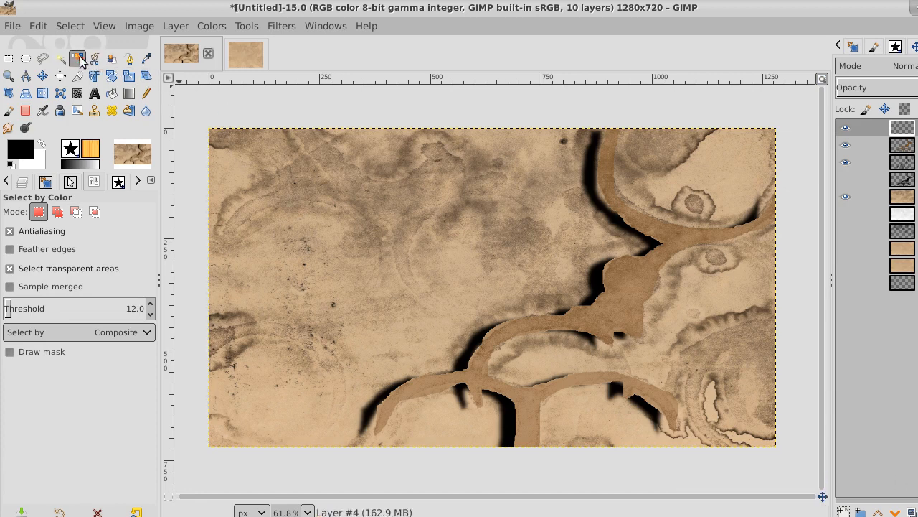
Select the transparent area around the brown branching shape by color and make the new top layer active.
{"action": "left_click", "coordinate": [873, 145]}
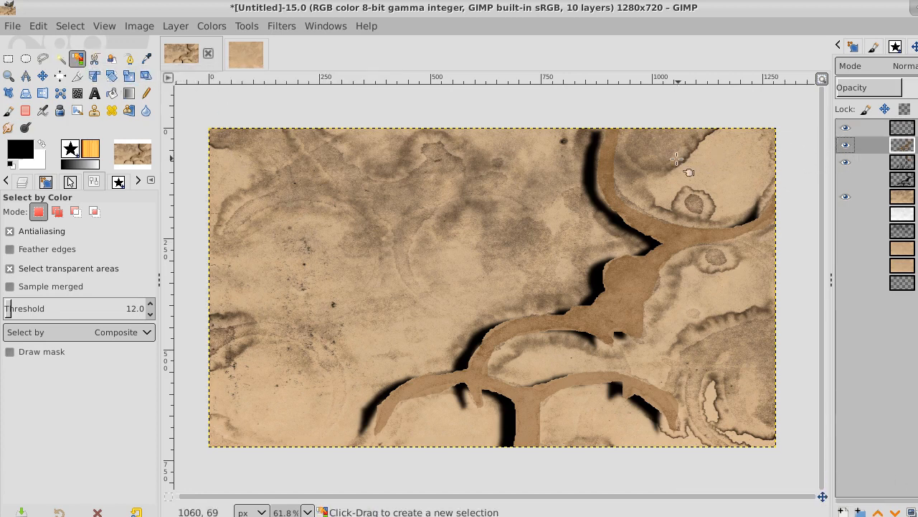
{"action": "left_click", "coordinate": [666, 163]}
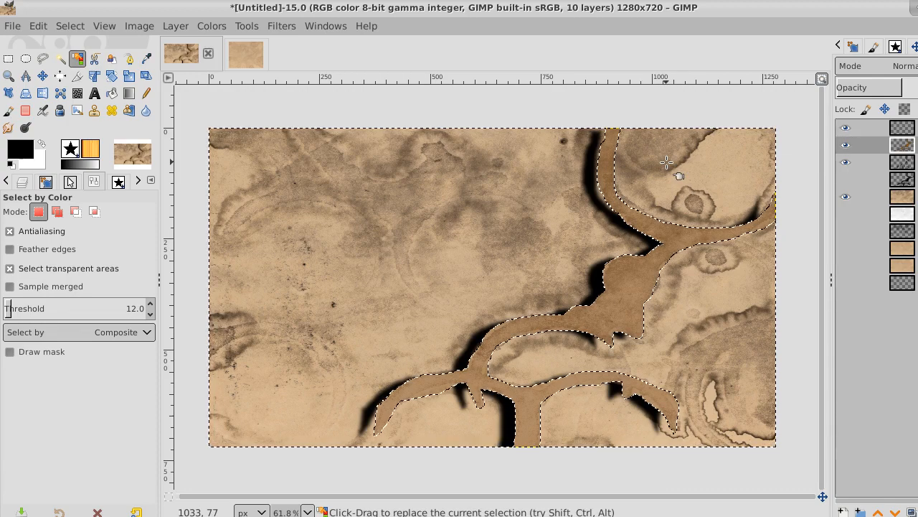
{"action": "left_click", "coordinate": [861, 128]}
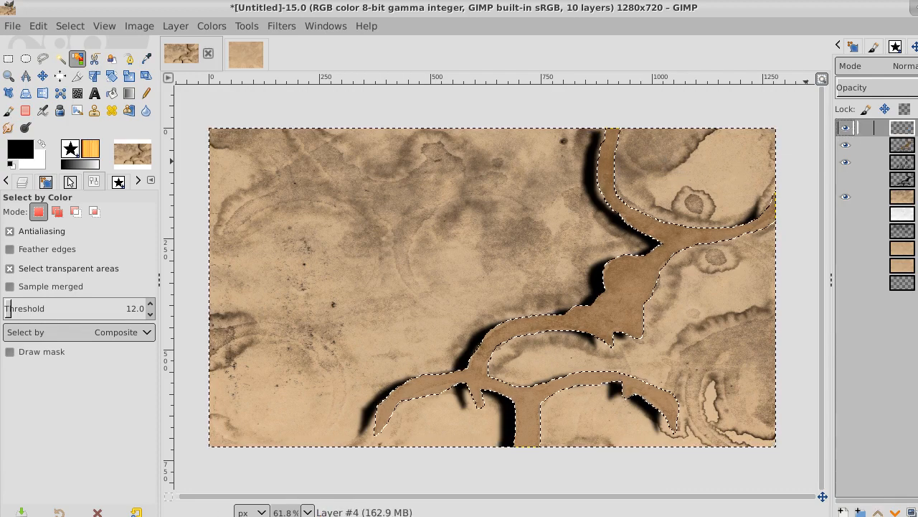
Fill the selected area around the branches with dark brown on the new top layer, then clear the selection.
{"action": "left_click", "coordinate": [23, 148]}
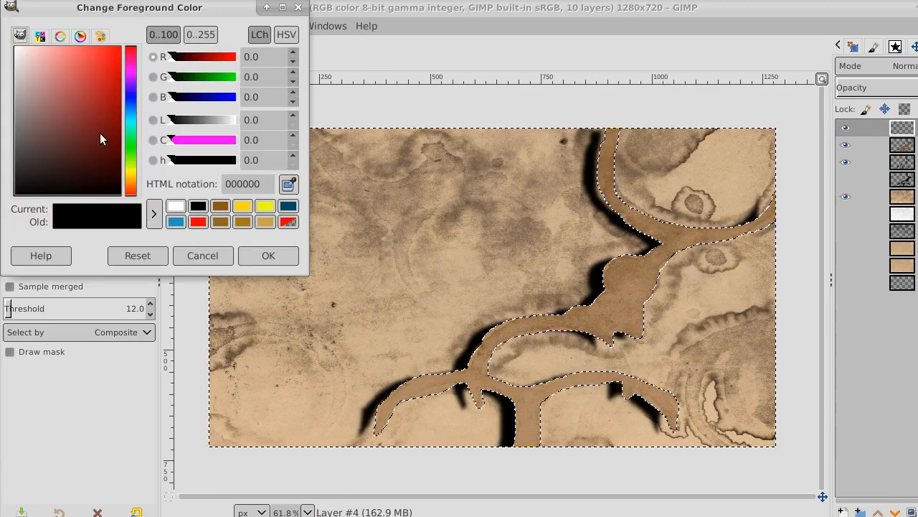
{"action": "left_click", "coordinate": [128, 178]}
{"action": "left_click_drag", "start_coordinate": [107, 129], "coordinate": [131, 142]}
{"action": "left_click", "coordinate": [268, 256]}
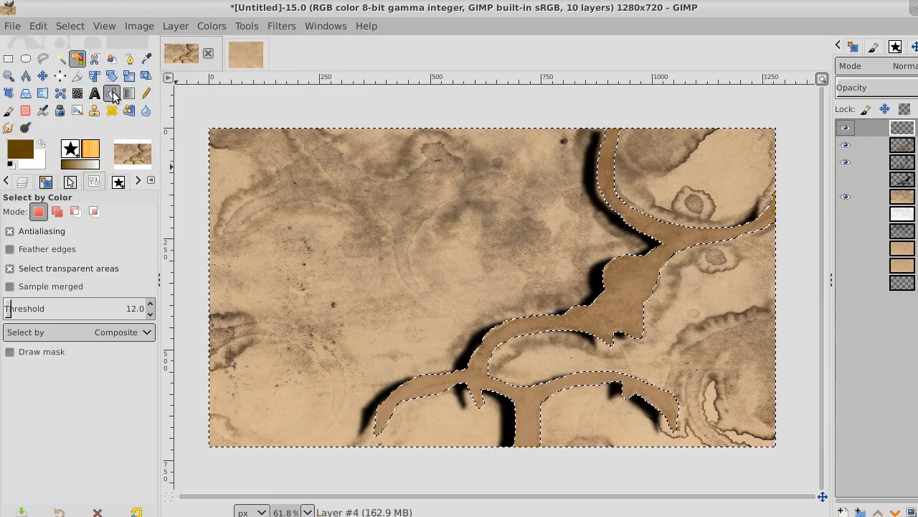
{"action": "left_click", "coordinate": [147, 112]}
{"action": "left_click", "coordinate": [693, 168]}
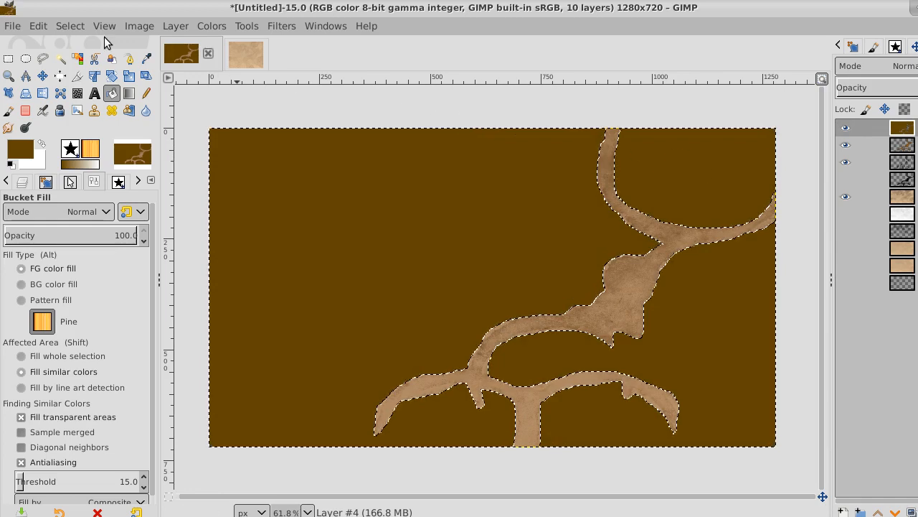
{"action": "left_click", "coordinate": [72, 25]}
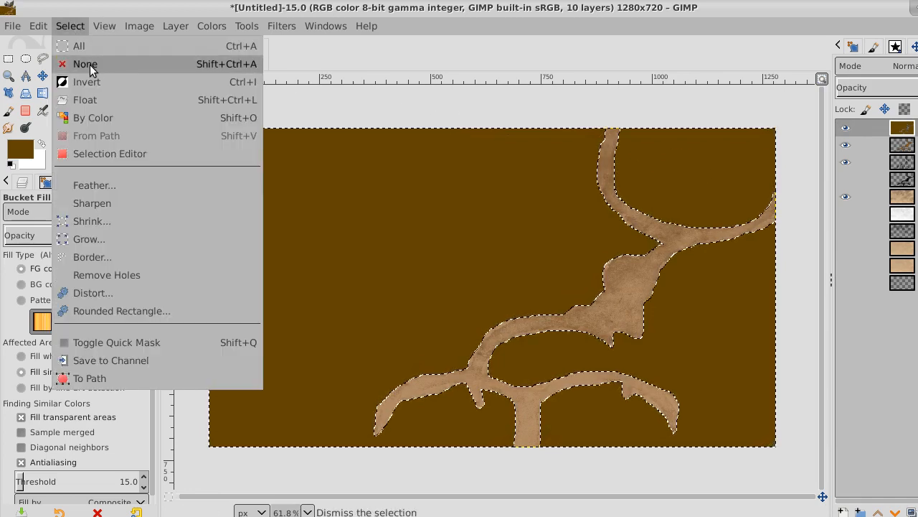
{"action": "left_click", "coordinate": [86, 63]}
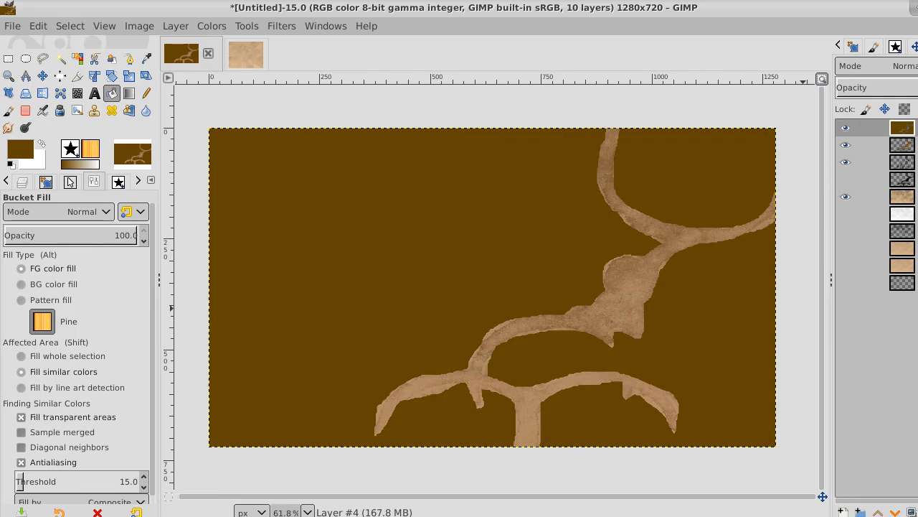
Duplicate the dark brown layer with its original hidden, and apply a Gaussian blur of size 3.50 to the duplicate.
{"action": "left_click", "coordinate": [912, 511]}
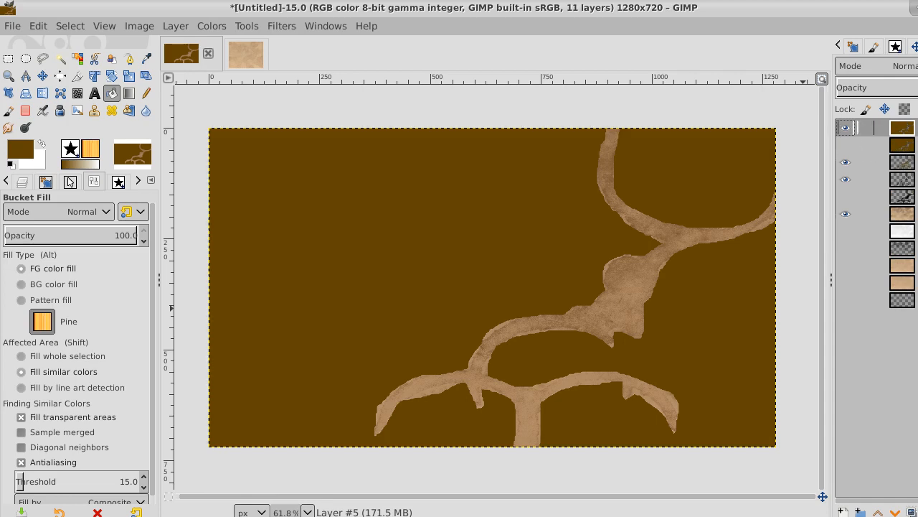
{"action": "left_click", "coordinate": [295, 23]}
{"action": "mouse_move", "coordinate": [419, 131]}
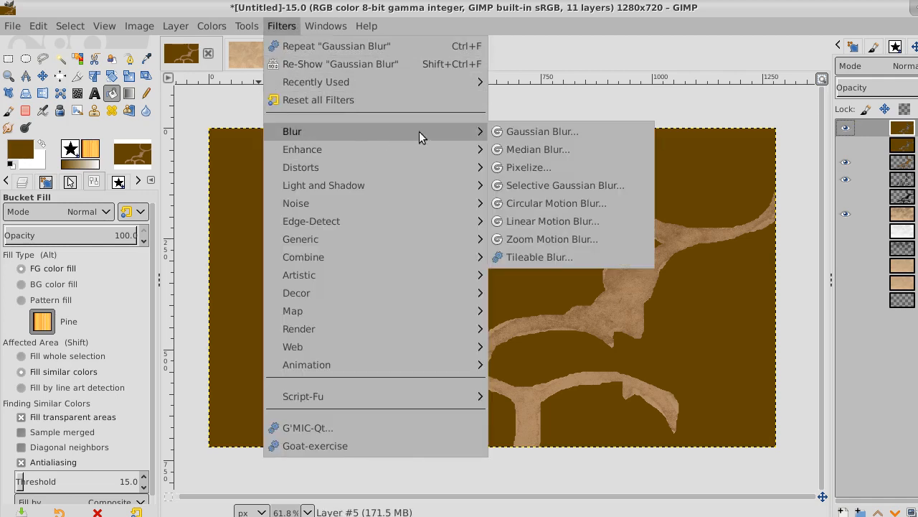
{"action": "left_click", "coordinate": [525, 131]}
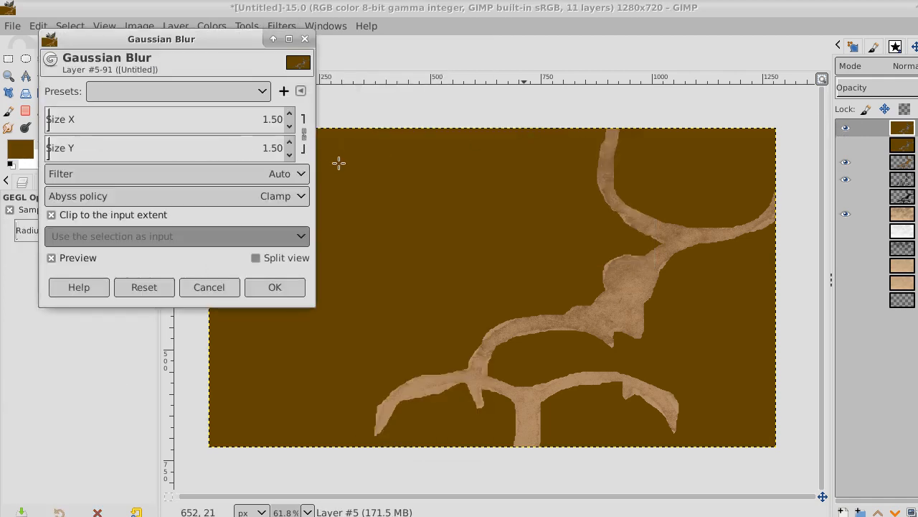
{"action": "left_click", "coordinate": [290, 115]}
{"action": "left_click", "coordinate": [290, 114]}
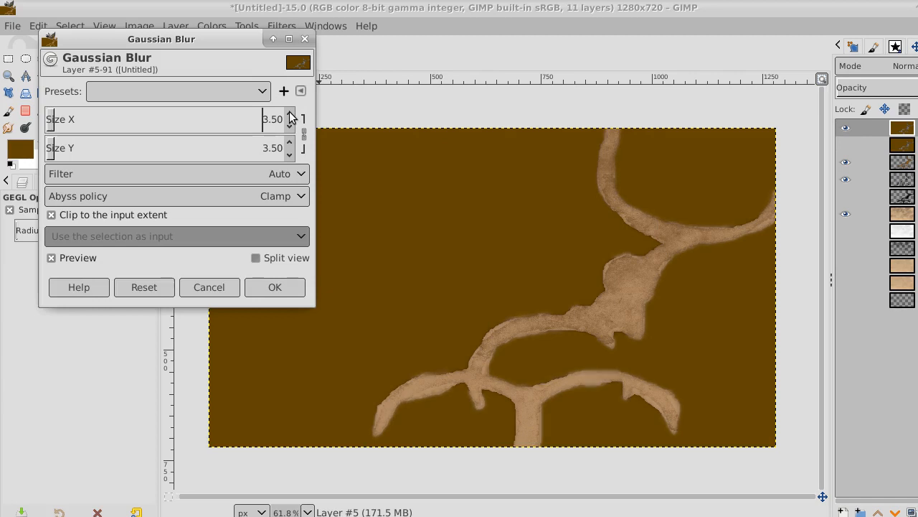
{"action": "left_click", "coordinate": [296, 287]}
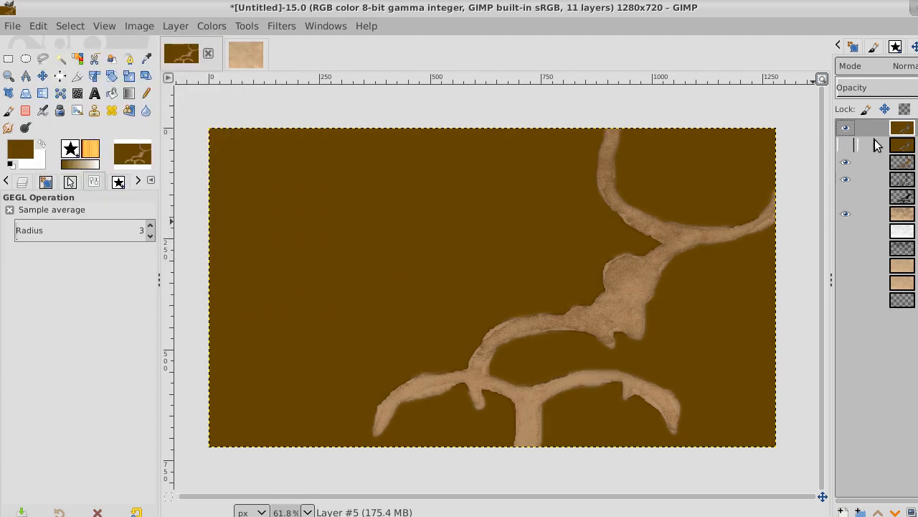
Show the unblurred dark brown layer in place of the blurred copy and select its dark brown area by color.
{"action": "left_click", "coordinate": [850, 144]}
{"action": "left_click", "coordinate": [849, 128]}
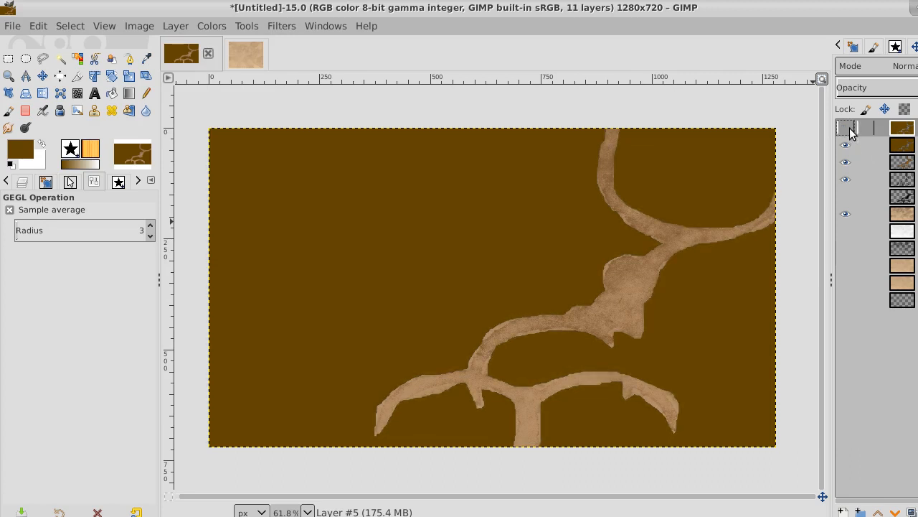
{"action": "left_click", "coordinate": [902, 145]}
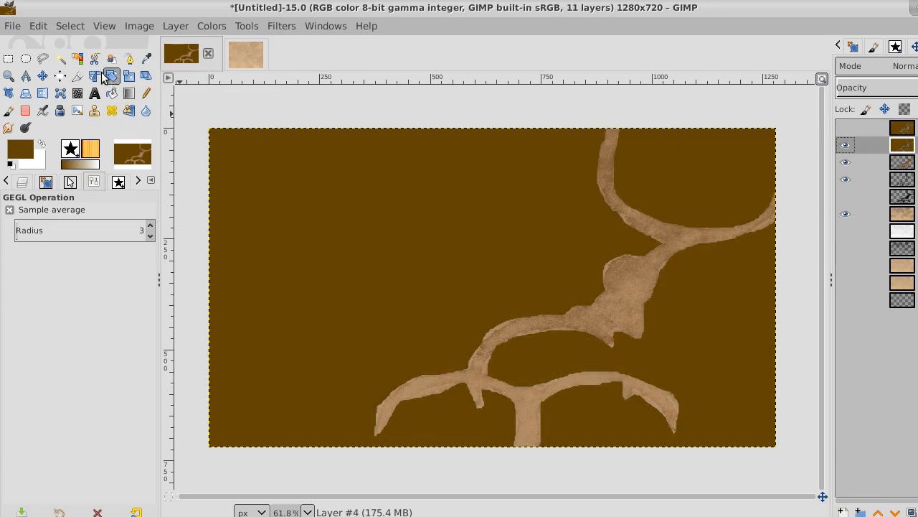
{"action": "left_click", "coordinate": [79, 60]}
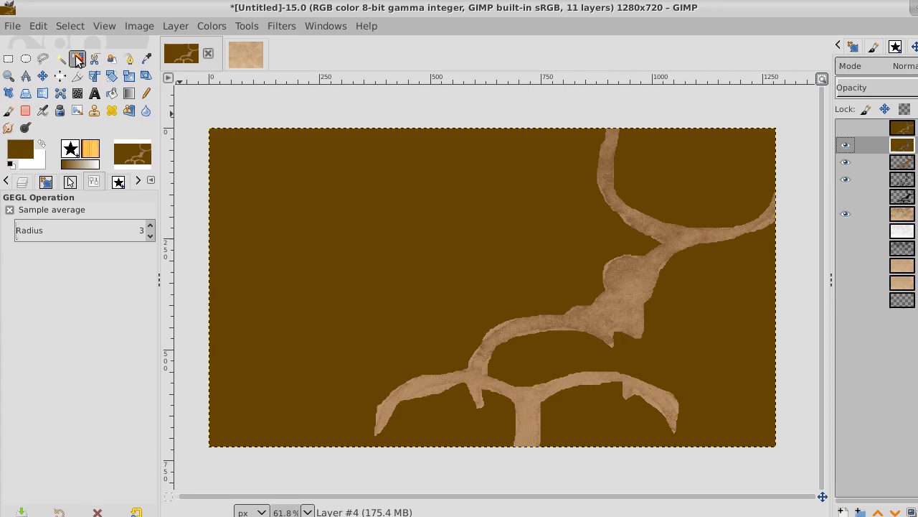
{"action": "left_click", "coordinate": [547, 219]}
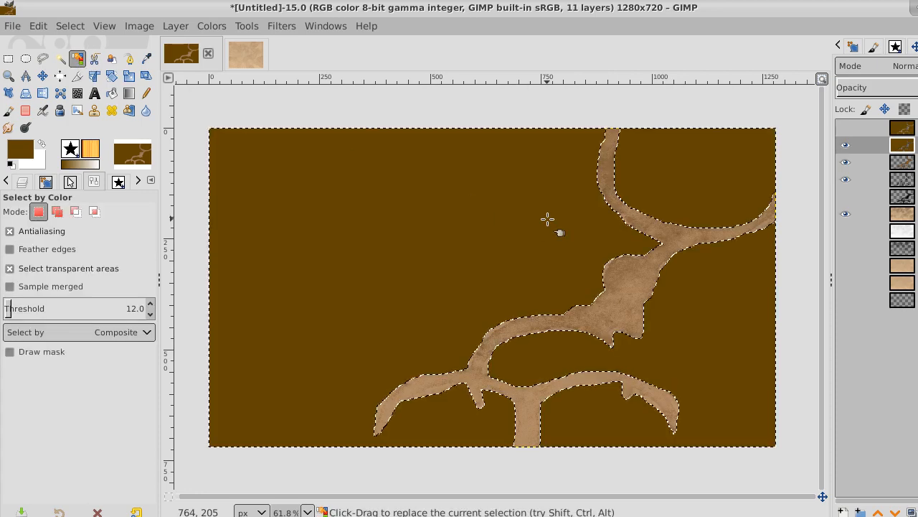
Show only the blurred dark brown layer of the two, delete its selected area around the branches, and clear the selection.
{"action": "left_click", "coordinate": [845, 144]}
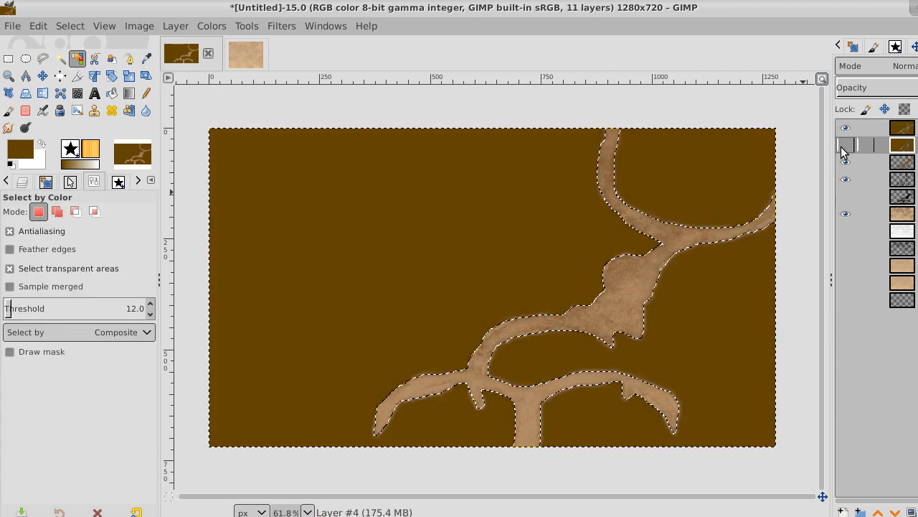
{"action": "left_click", "coordinate": [901, 127]}
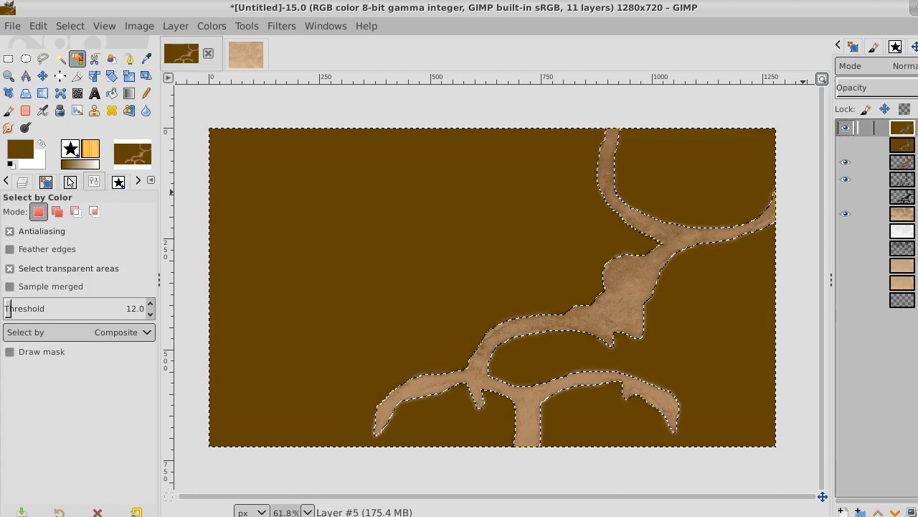
{"action": "key", "text": "Delete"}
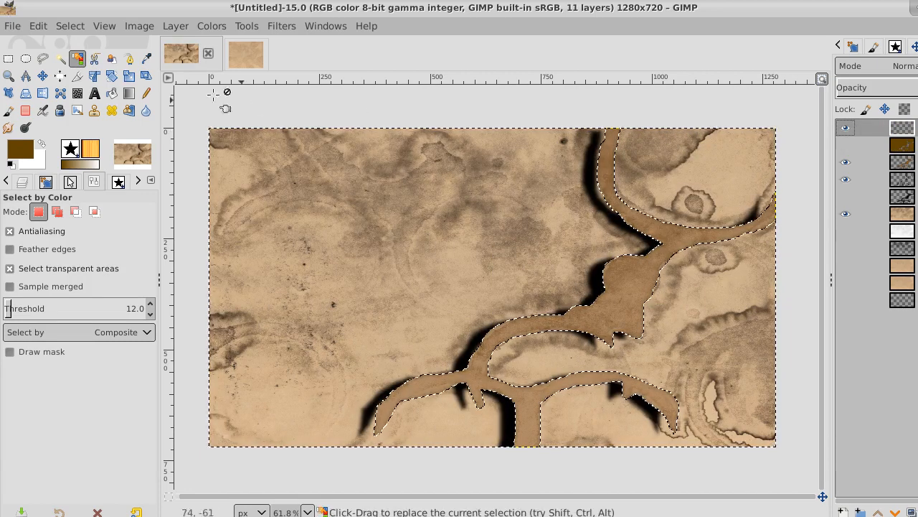
{"action": "left_click", "coordinate": [70, 26]}
{"action": "left_click", "coordinate": [85, 64]}
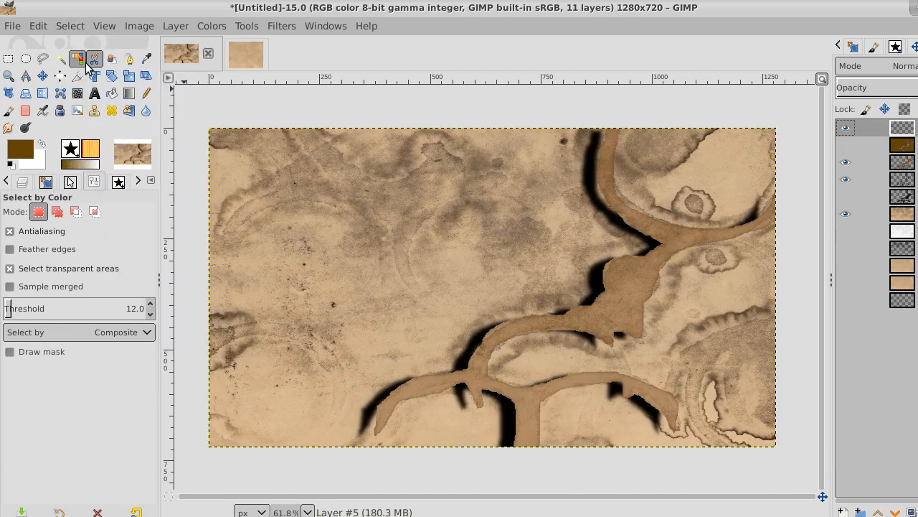
Compare the image with and without the soft dark brown edge shading on the branches.
{"action": "left_click", "coordinate": [846, 129]}
{"action": "left_click", "coordinate": [846, 129]}
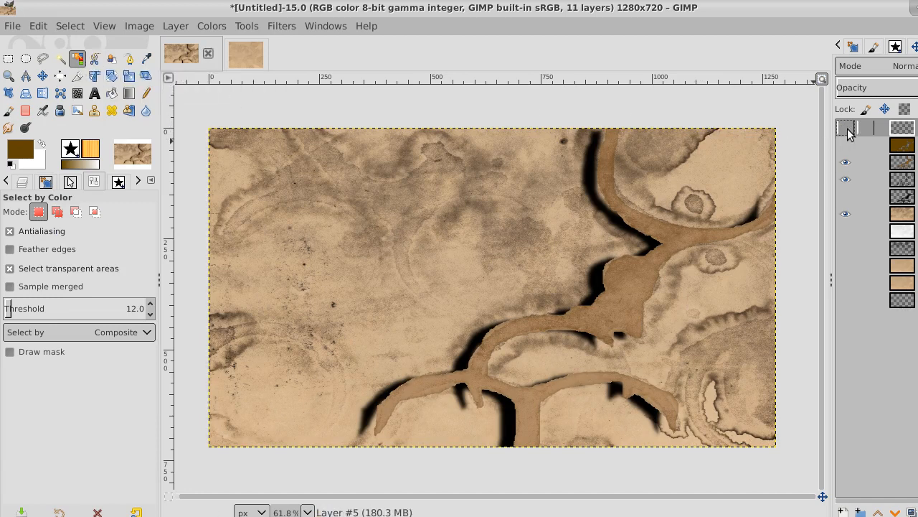
{"action": "left_click", "coordinate": [848, 129]}
{"action": "left_click", "coordinate": [847, 129]}
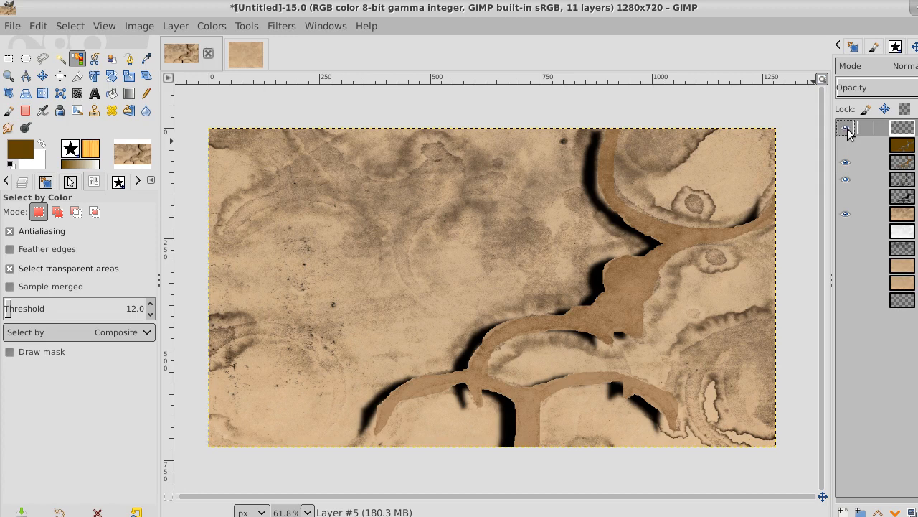
{"action": "left_click", "coordinate": [848, 129]}
{"action": "left_click", "coordinate": [847, 129]}
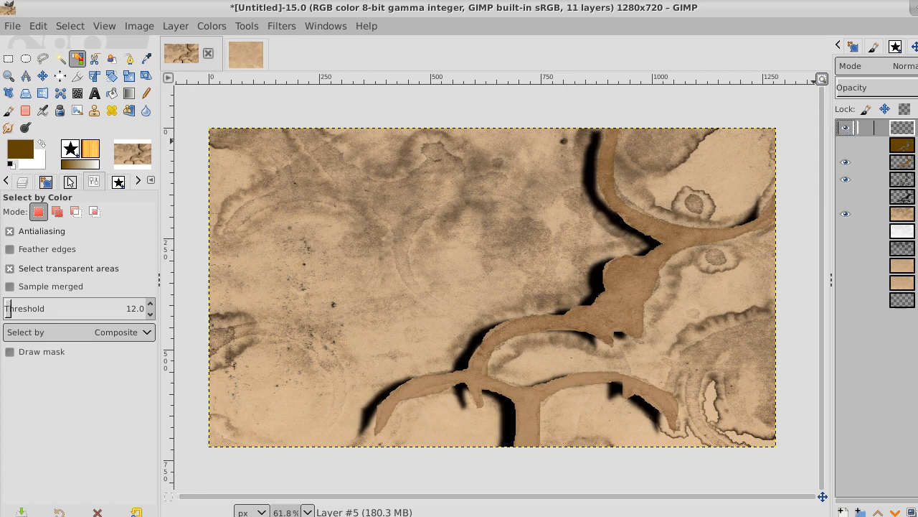
Strengthen the branch edge shading by duplicating its layer and merging the copy down, three times in a row.
{"action": "left_click", "coordinate": [910, 508]}
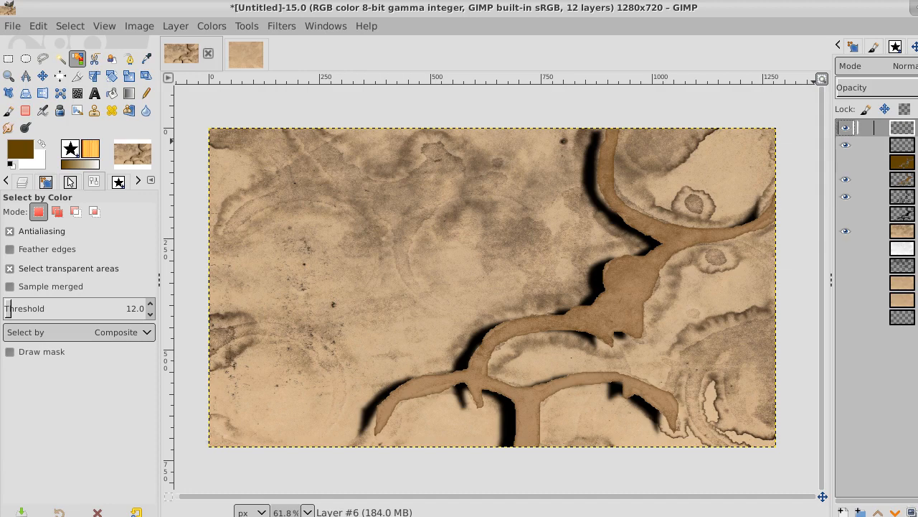
{"action": "right_click", "coordinate": [873, 128]}
{"action": "left_click", "coordinate": [904, 187]}
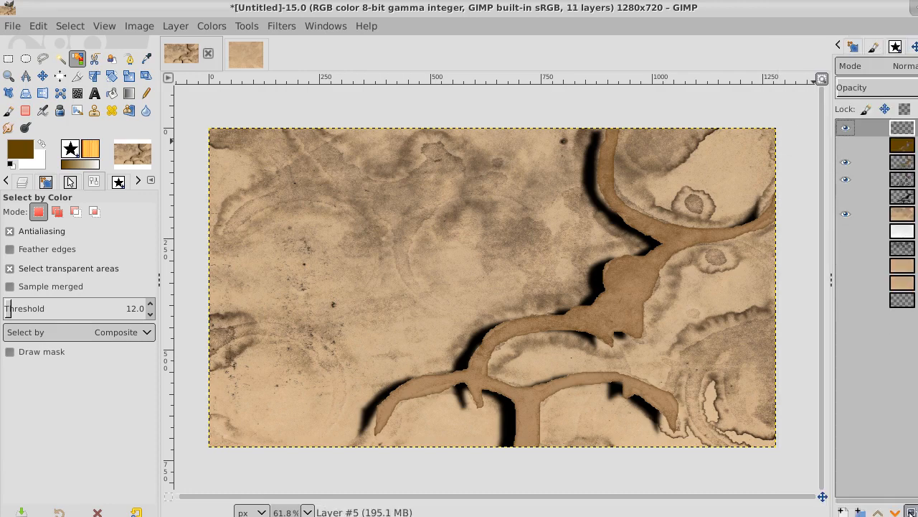
{"action": "left_click", "coordinate": [910, 509]}
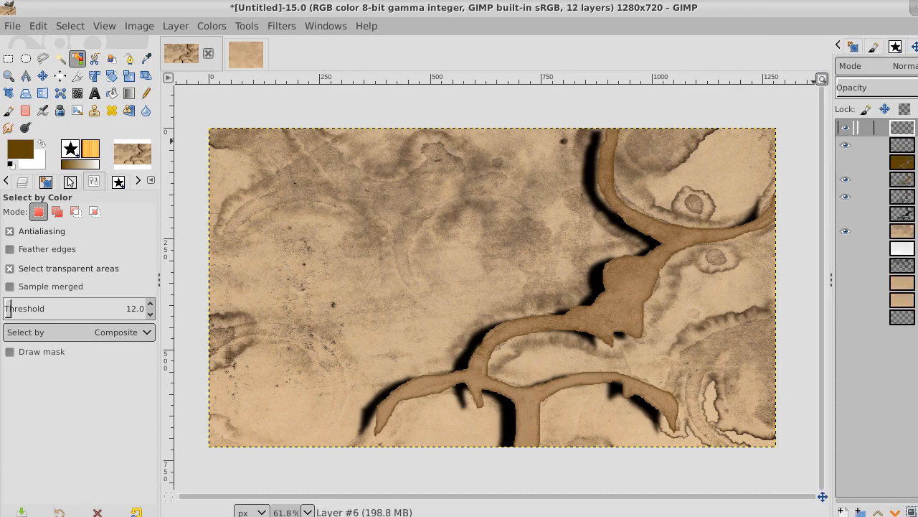
{"action": "right_click", "coordinate": [874, 128]}
{"action": "left_click", "coordinate": [915, 190]}
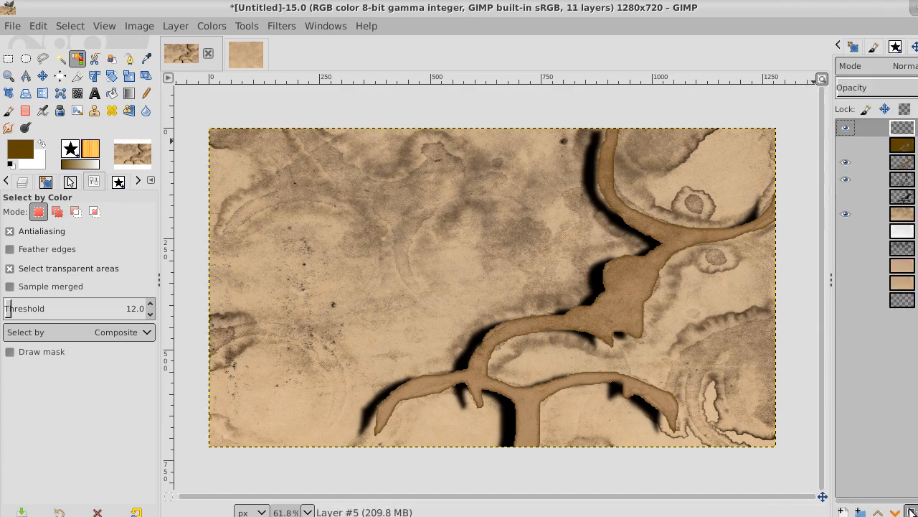
{"action": "left_click", "coordinate": [909, 510]}
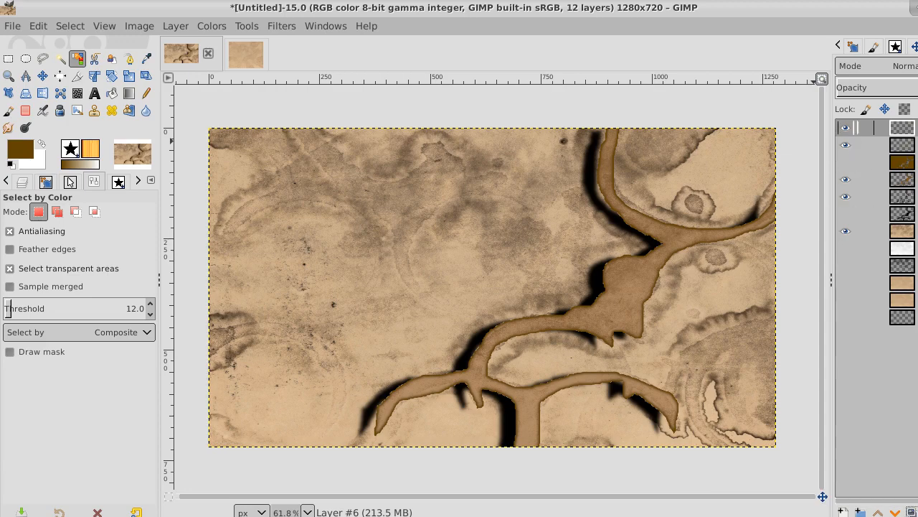
{"action": "right_click", "coordinate": [897, 179]}
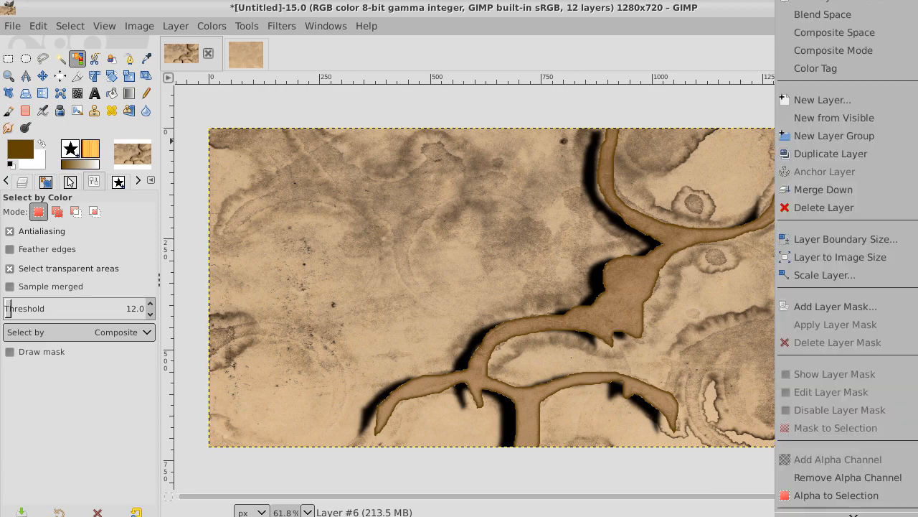
{"action": "left_click", "coordinate": [890, 188]}
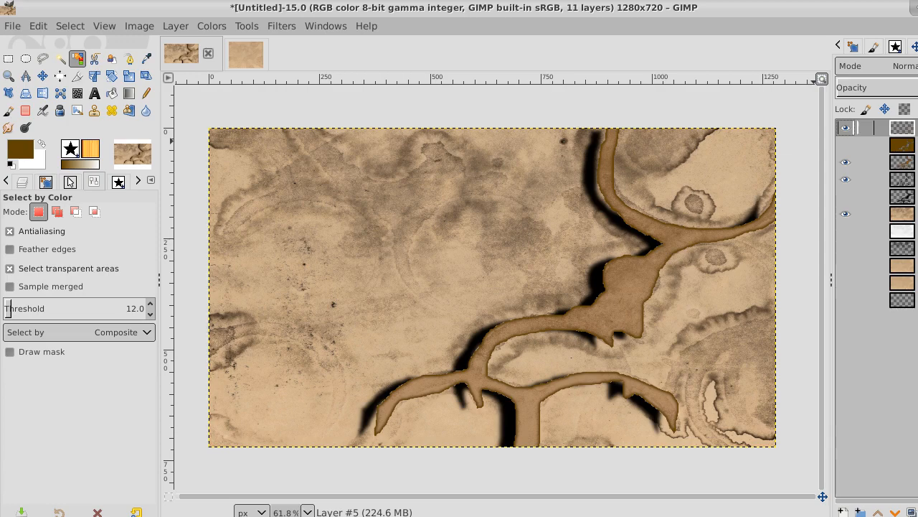
Create a new layer from the visible image and move it to the very bottom of the layer stack.
{"action": "right_click", "coordinate": [902, 127]}
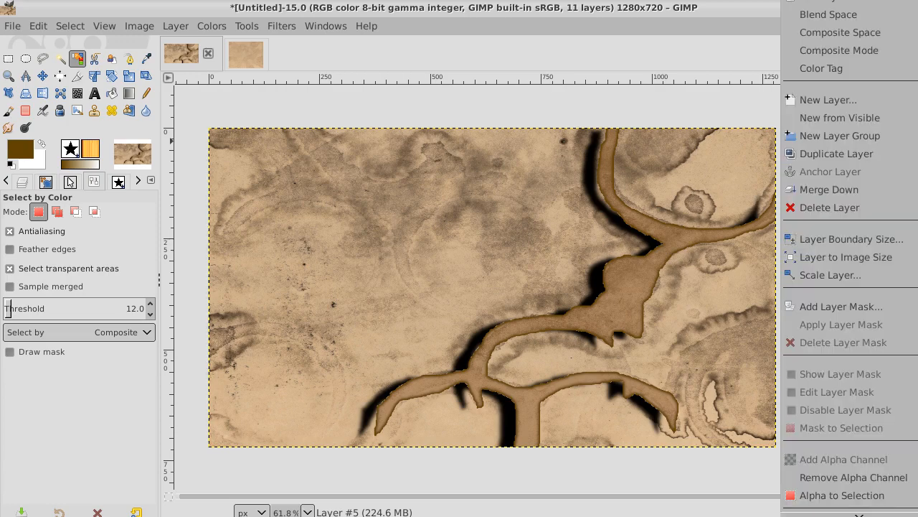
{"action": "left_click", "coordinate": [872, 116]}
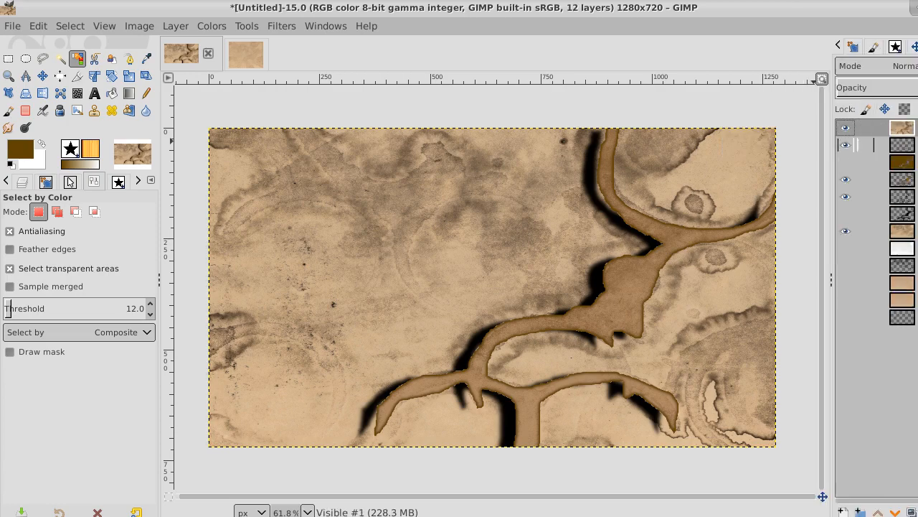
{"action": "left_click", "coordinate": [895, 511]}
{"action": "left_click", "coordinate": [894, 511]}
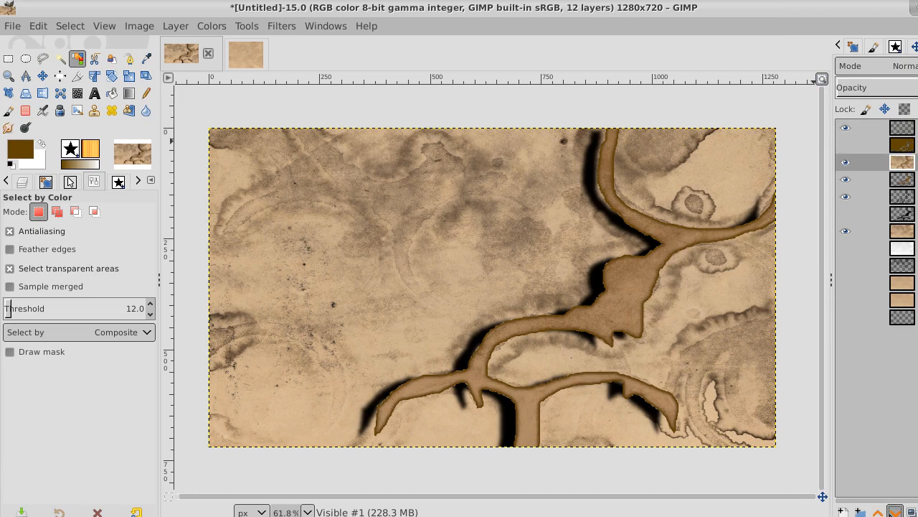
{"action": "left_click", "coordinate": [895, 511]}
{"action": "left_click", "coordinate": [894, 511]}
{"action": "left_click", "coordinate": [894, 511]}
{"action": "left_click", "coordinate": [895, 511]}
{"action": "left_click", "coordinate": [895, 511]}
{"action": "left_click", "coordinate": [894, 511]}
{"action": "left_click", "coordinate": [895, 510]}
{"action": "left_click", "coordinate": [894, 511]}
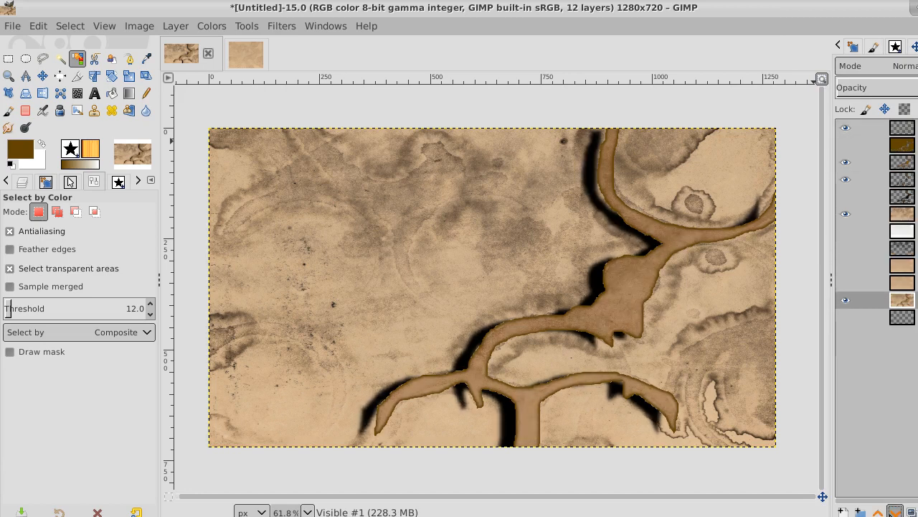
{"action": "left_click", "coordinate": [894, 511]}
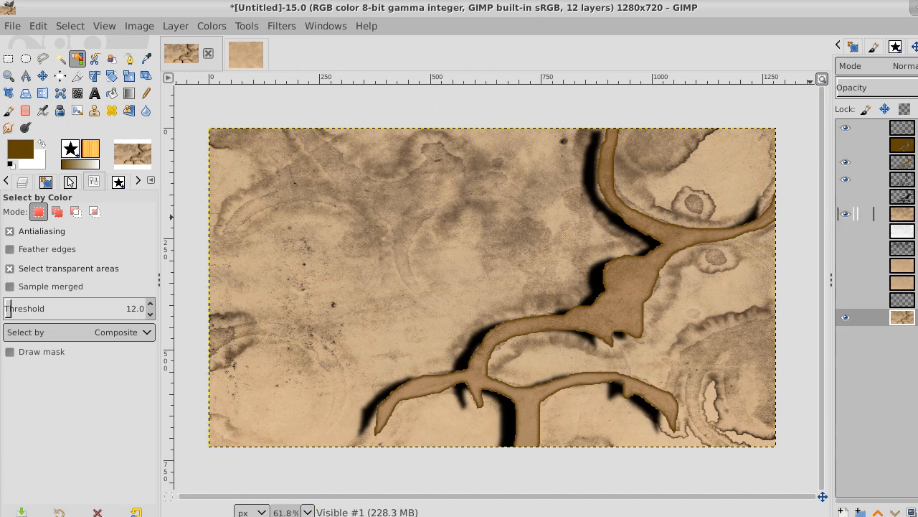
Hide the edge shading, branch and shadow layers, and duplicate the coffee-stained paper layer.
{"action": "left_click", "coordinate": [874, 213]}
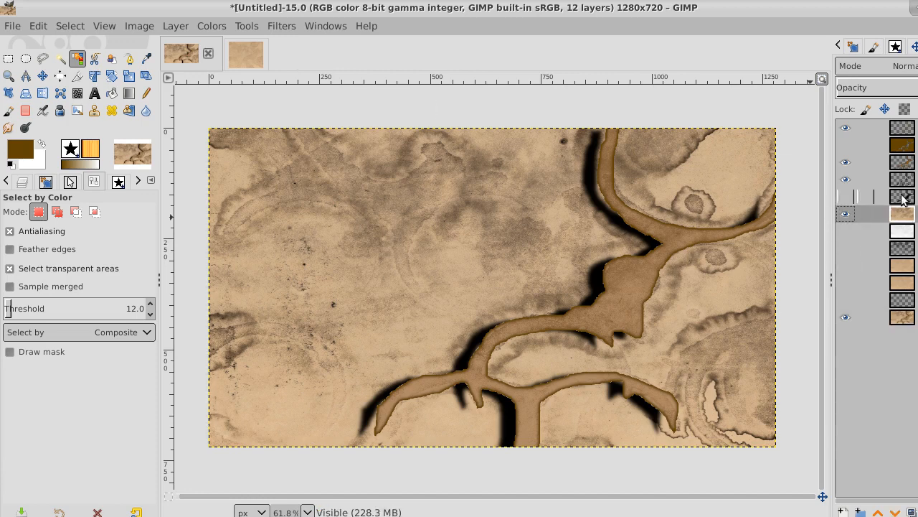
{"action": "left_click", "coordinate": [846, 127]}
{"action": "left_click", "coordinate": [845, 161]}
{"action": "left_click", "coordinate": [847, 179]}
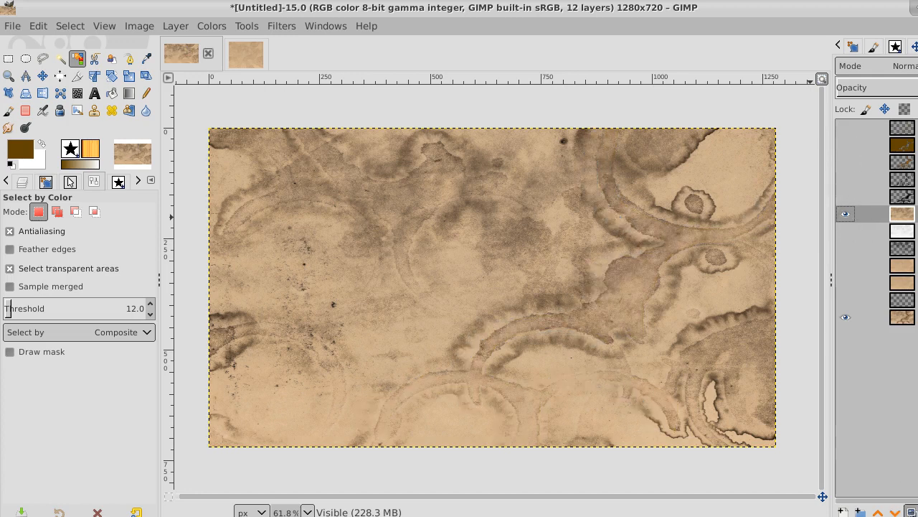
{"action": "left_click", "coordinate": [909, 511]}
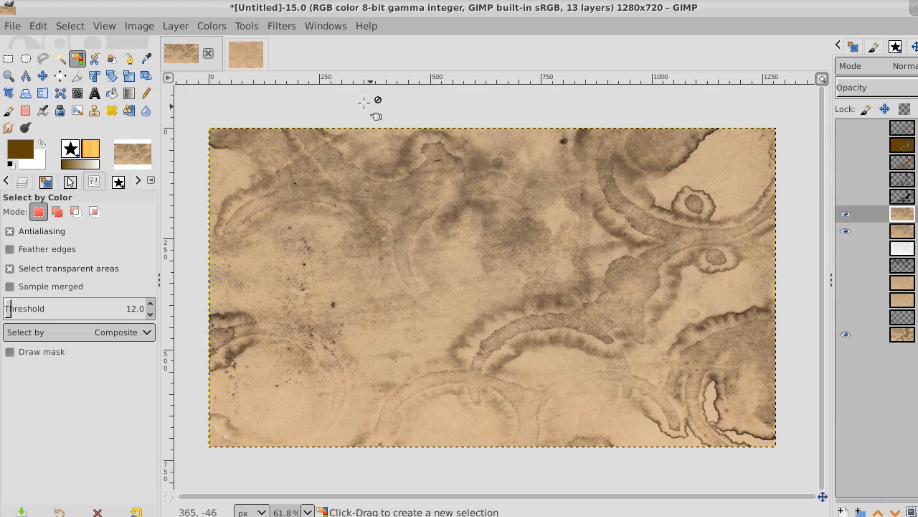
Preview the Anguish, Aurora and Blockism filters in G'MIC's Artistic group and apply Cartoon to the duplicated paper layer.
{"action": "left_click", "coordinate": [285, 26]}
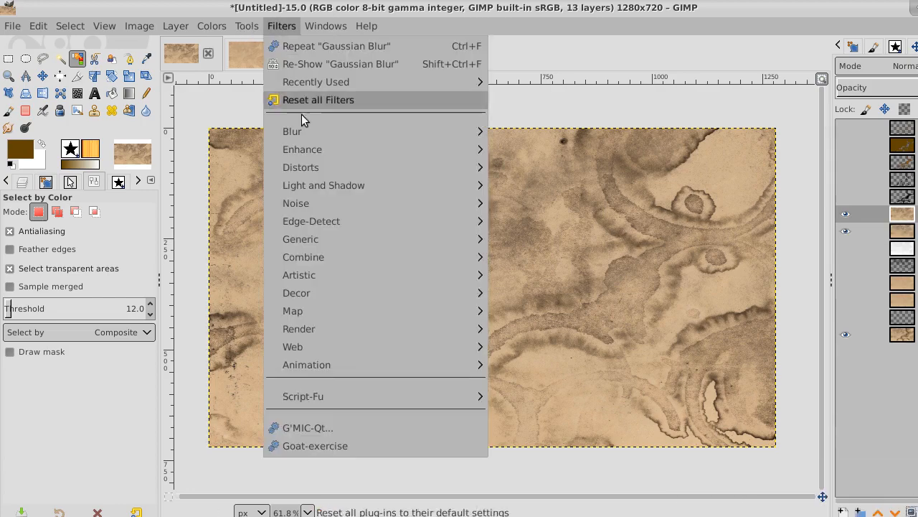
{"action": "left_click", "coordinate": [313, 426]}
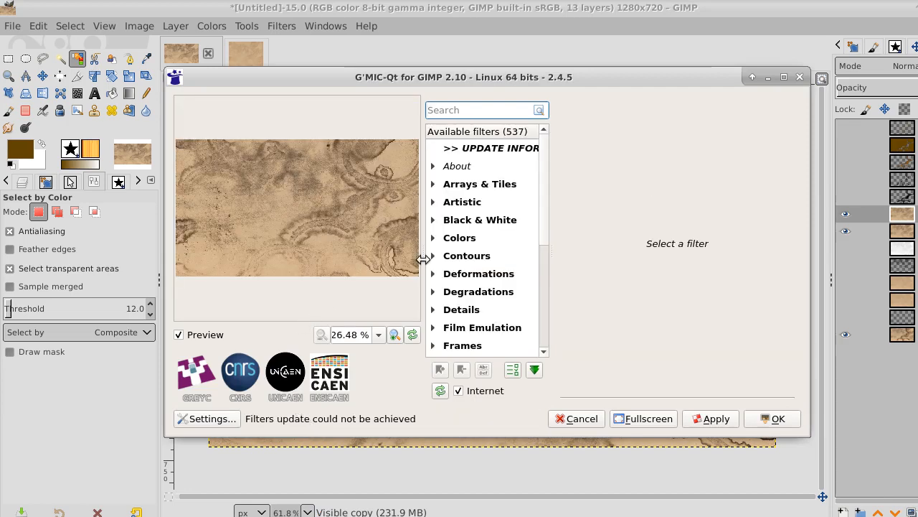
{"action": "left_click", "coordinate": [434, 203]}
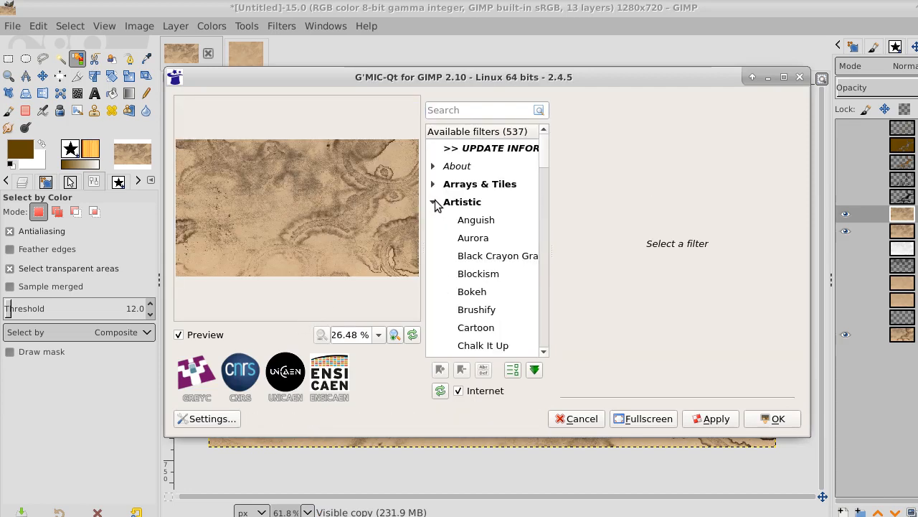
{"action": "left_click", "coordinate": [472, 219]}
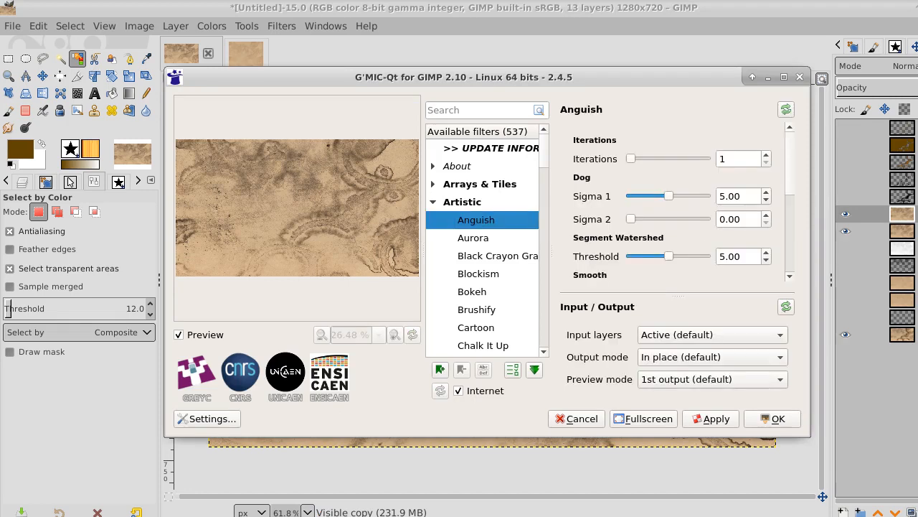
{"action": "left_click", "coordinate": [481, 241]}
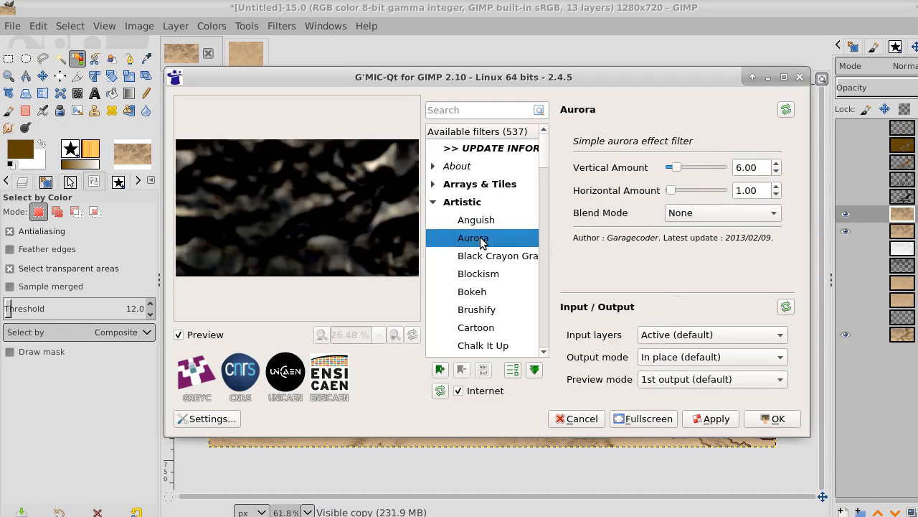
{"action": "left_click", "coordinate": [485, 274]}
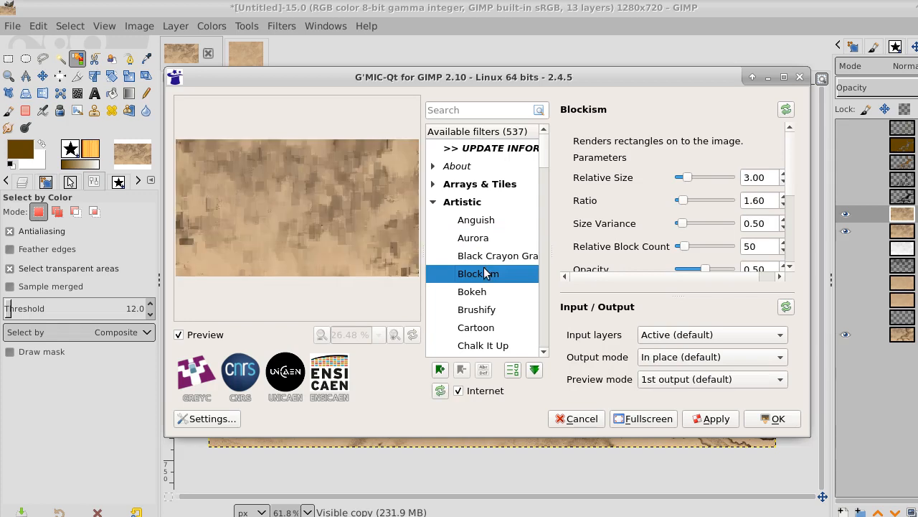
{"action": "left_click", "coordinate": [480, 328]}
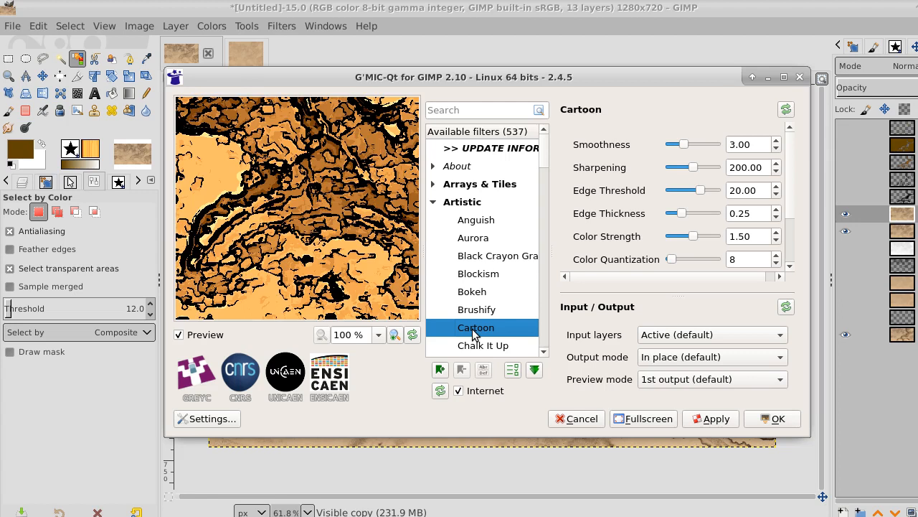
{"action": "left_click", "coordinate": [774, 419]}
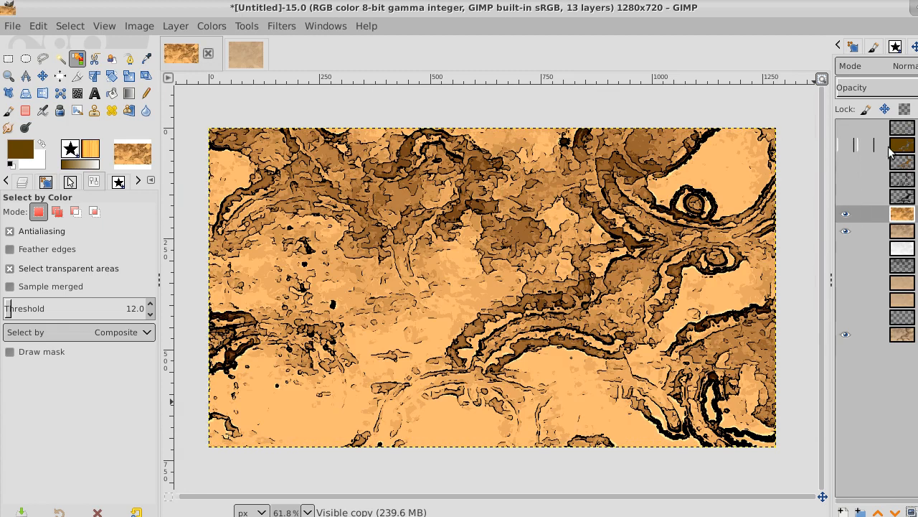
Show the branch, shadow and edge shading layers again and create a new top layer from the visible image.
{"action": "left_click", "coordinate": [845, 164]}
{"action": "left_click", "coordinate": [846, 180]}
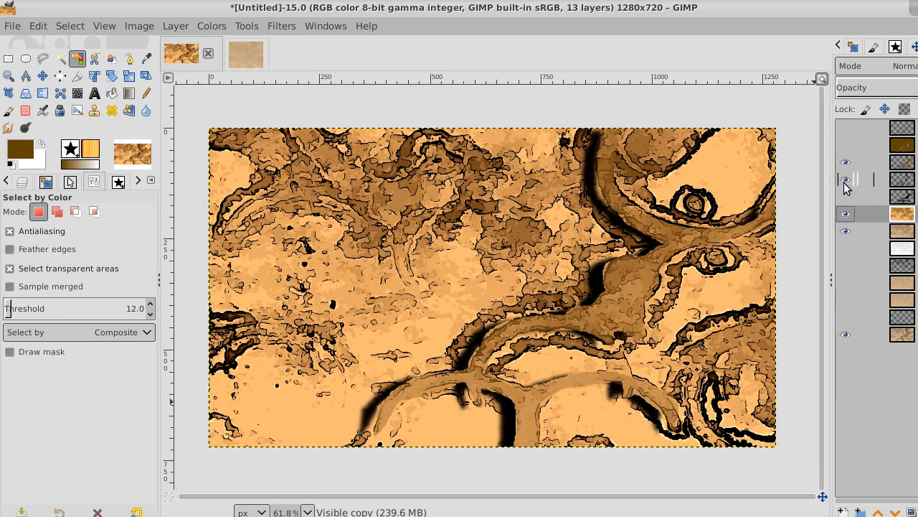
{"action": "left_click", "coordinate": [843, 131]}
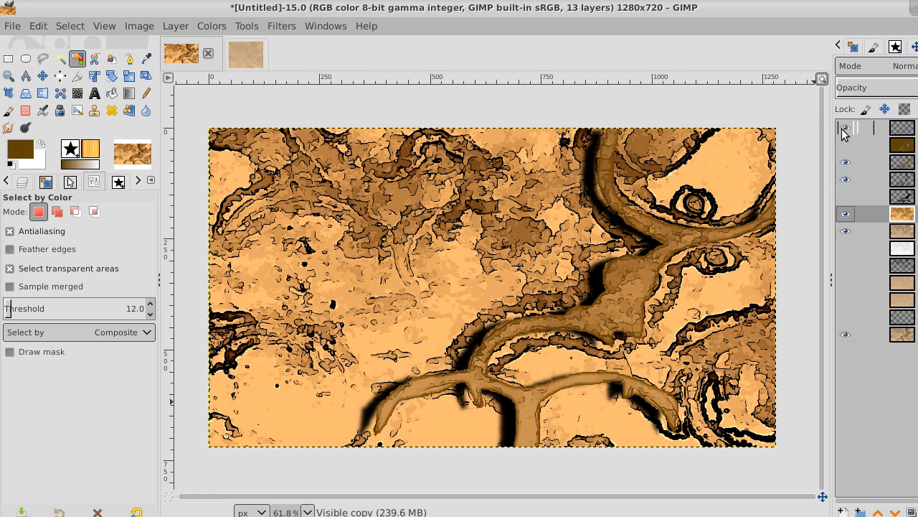
{"action": "left_click", "coordinate": [845, 214]}
{"action": "left_click", "coordinate": [911, 130]}
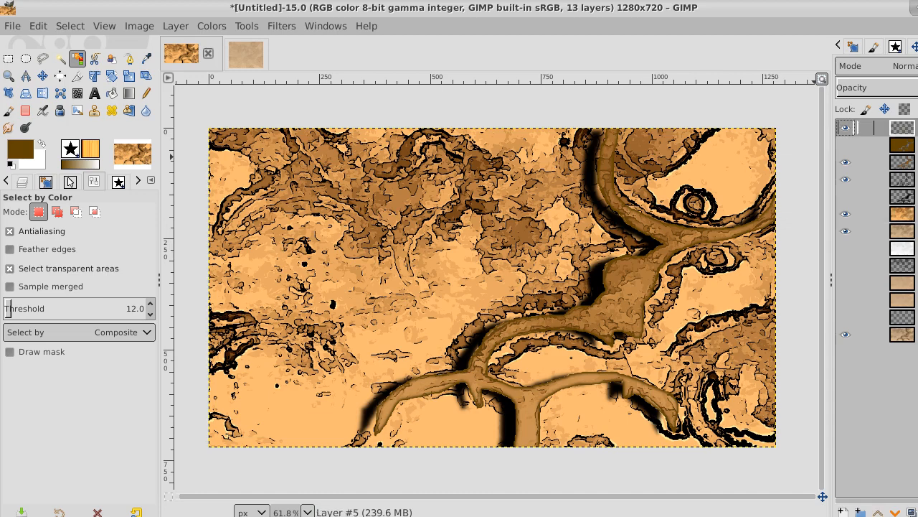
{"action": "right_click", "coordinate": [910, 128]}
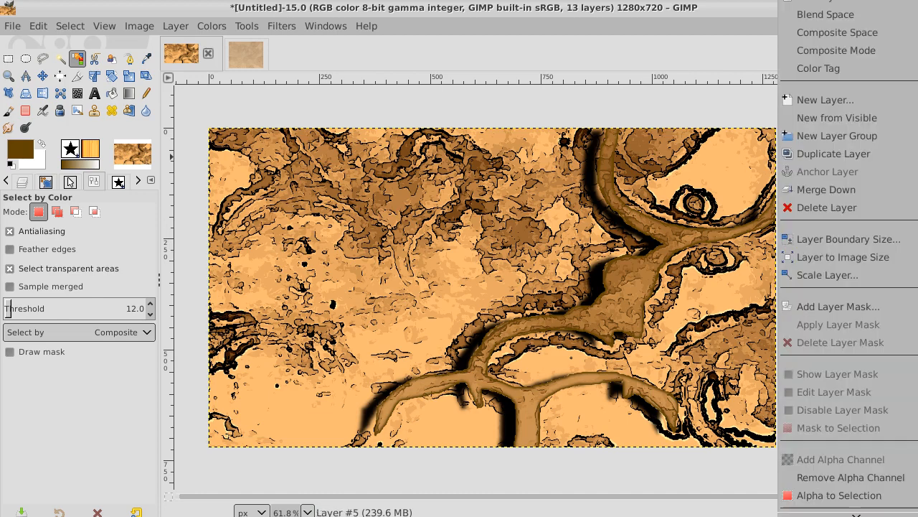
{"action": "left_click", "coordinate": [891, 118]}
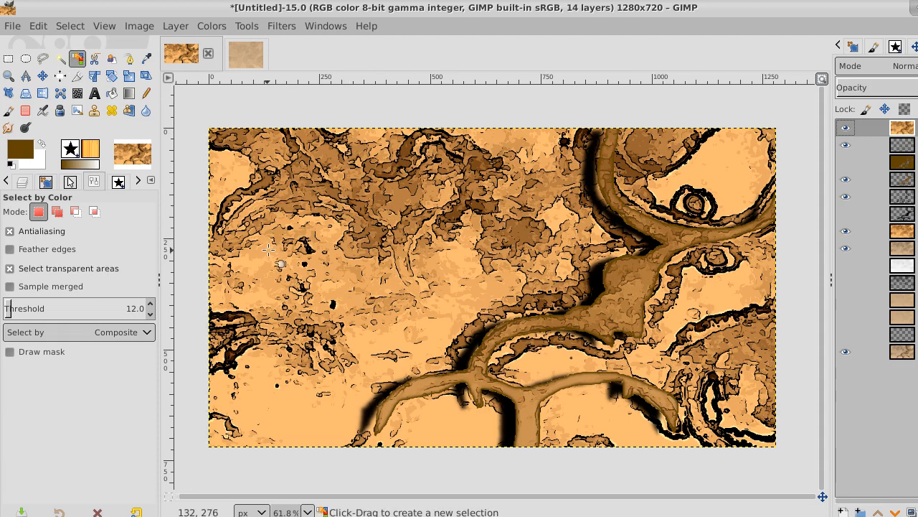
Select the light orange paper areas by color on the merged top layer and add a new transparent layer above it.
{"action": "left_click", "coordinate": [249, 264]}
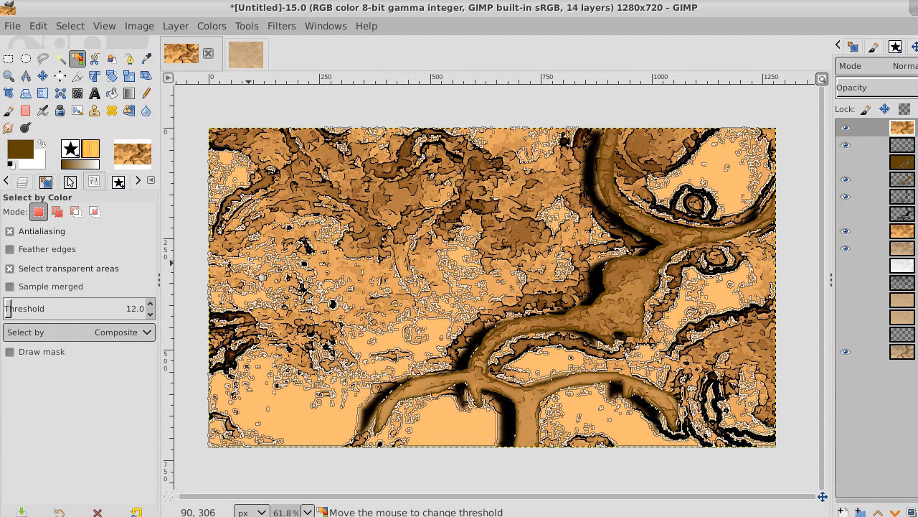
{"action": "left_click_drag", "start_coordinate": [249, 264], "coordinate": [265, 270]}
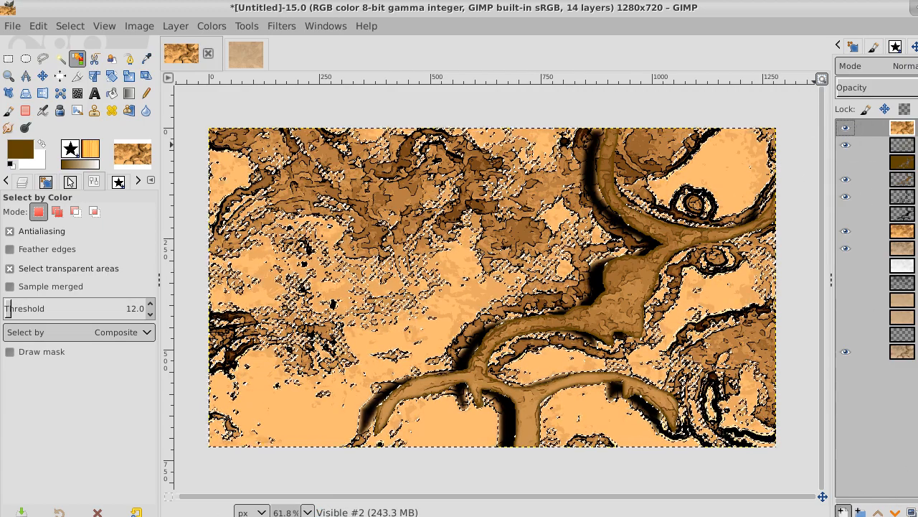
{"action": "key", "text": "shift+ctrl+n"}
{"action": "key", "text": "Return"}
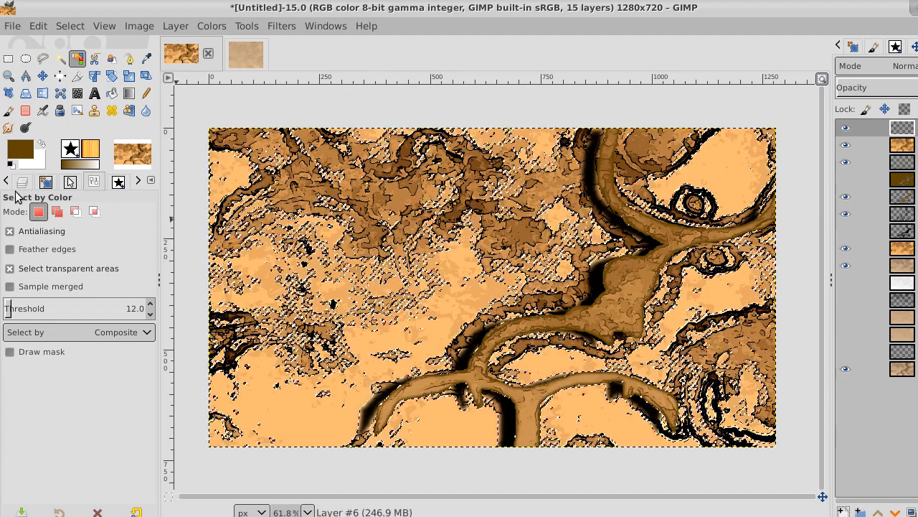
Set the foreground color to a dark teal.
{"action": "left_click", "coordinate": [20, 149]}
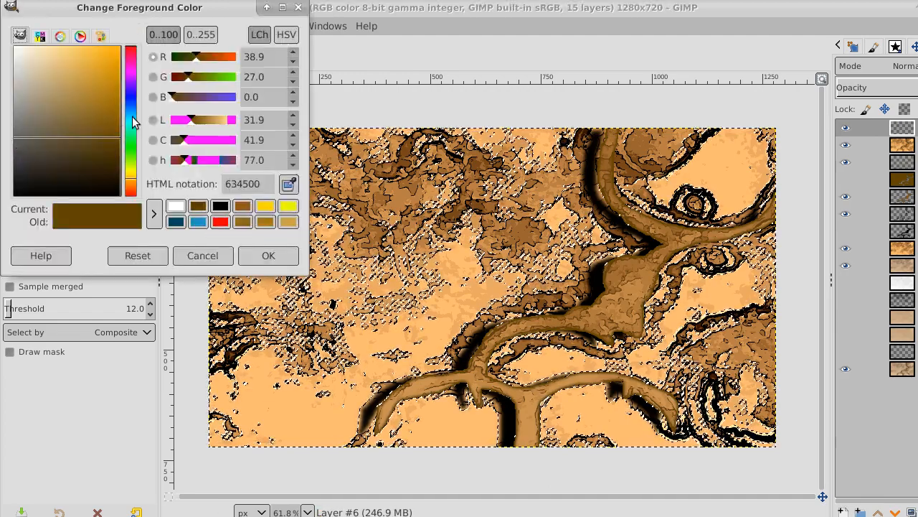
{"action": "left_click_drag", "start_coordinate": [132, 122], "coordinate": [112, 122]}
{"action": "left_click", "coordinate": [102, 112]}
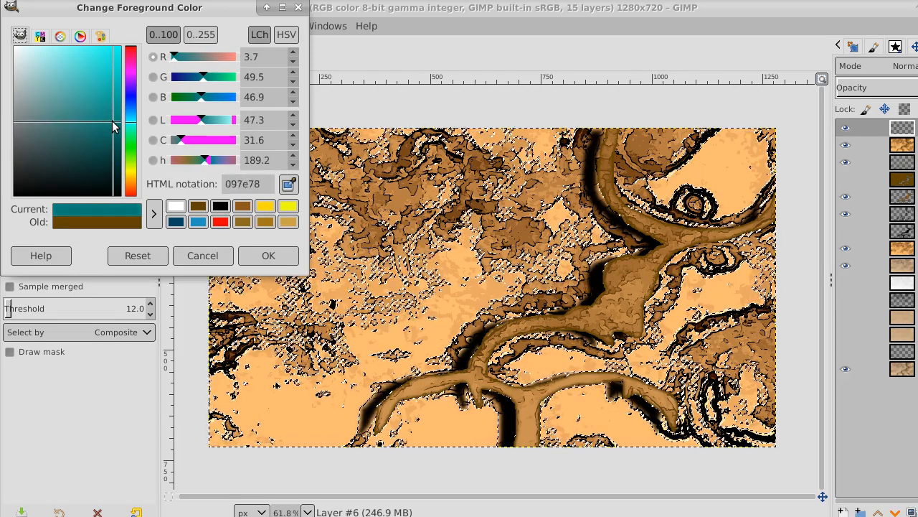
{"action": "left_click", "coordinate": [269, 257]}
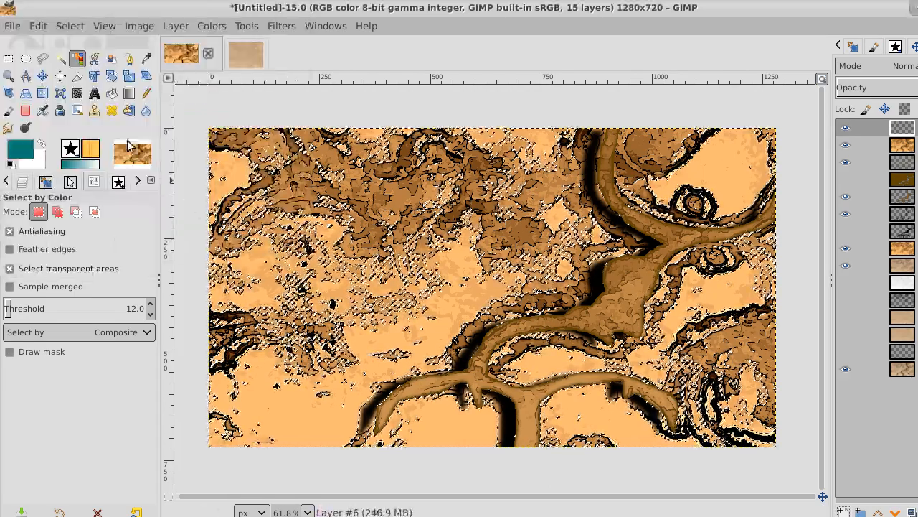
Bucket-fill the selected paper areas on the new layer with dark teal and clear the selection.
{"action": "left_click", "coordinate": [111, 95]}
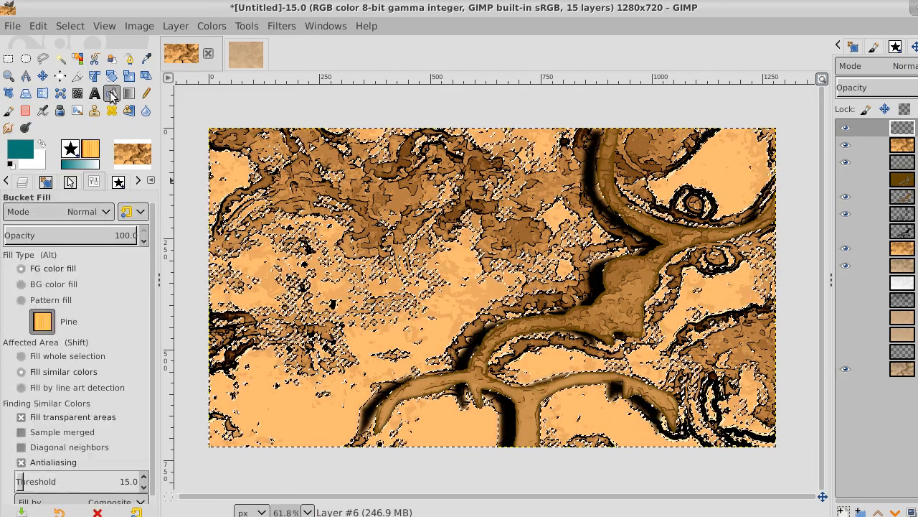
{"action": "left_click", "coordinate": [241, 167]}
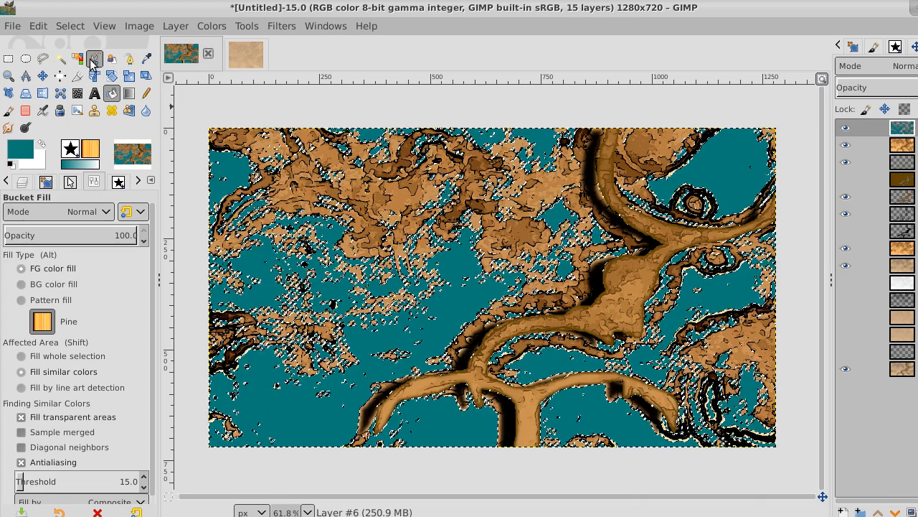
{"action": "left_click", "coordinate": [70, 26]}
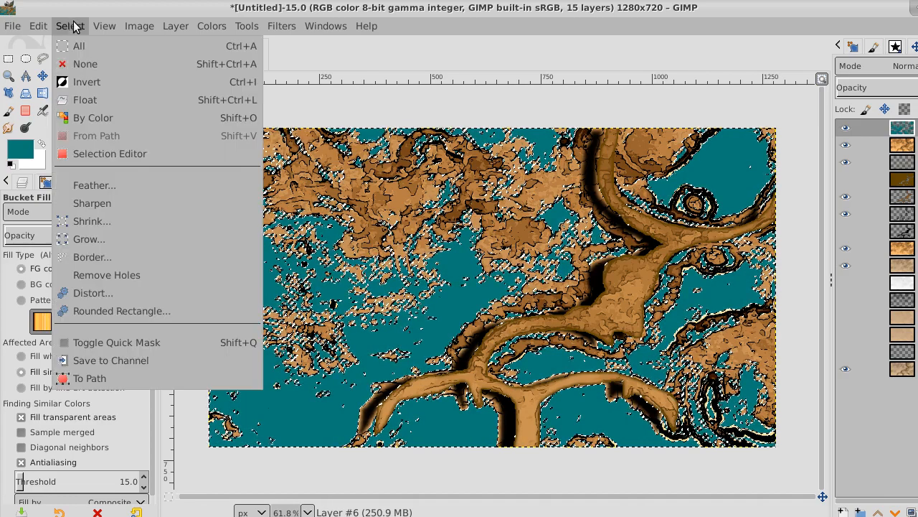
{"action": "left_click", "coordinate": [88, 68]}
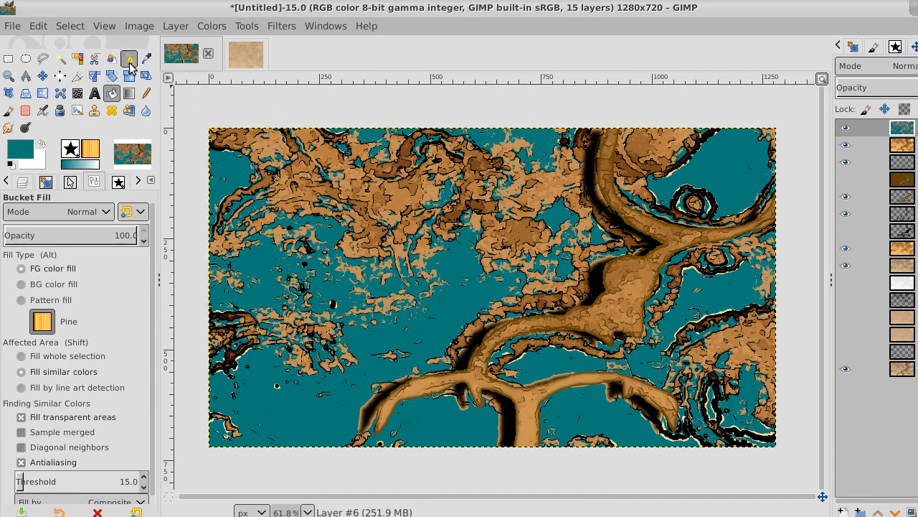
Select the dark teal areas by color and shrink the selection by about 12 px.
{"action": "left_click", "coordinate": [77, 58]}
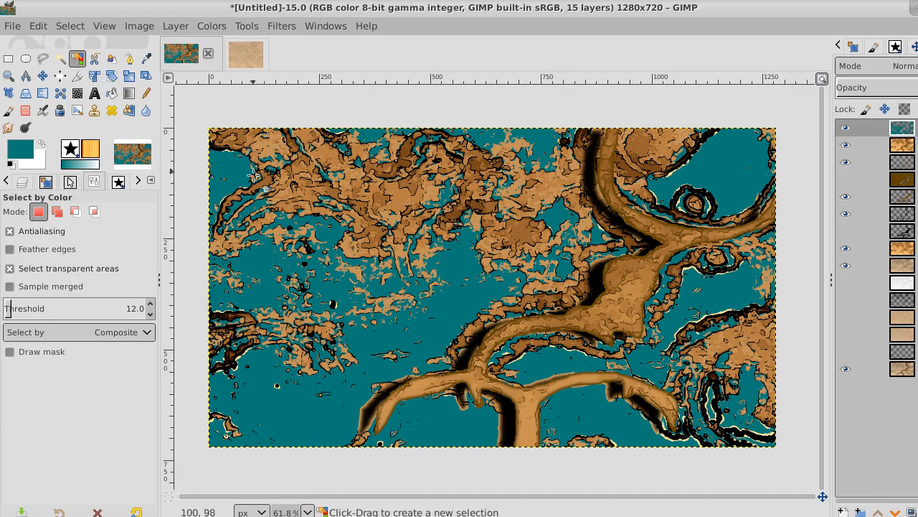
{"action": "left_click", "coordinate": [259, 264]}
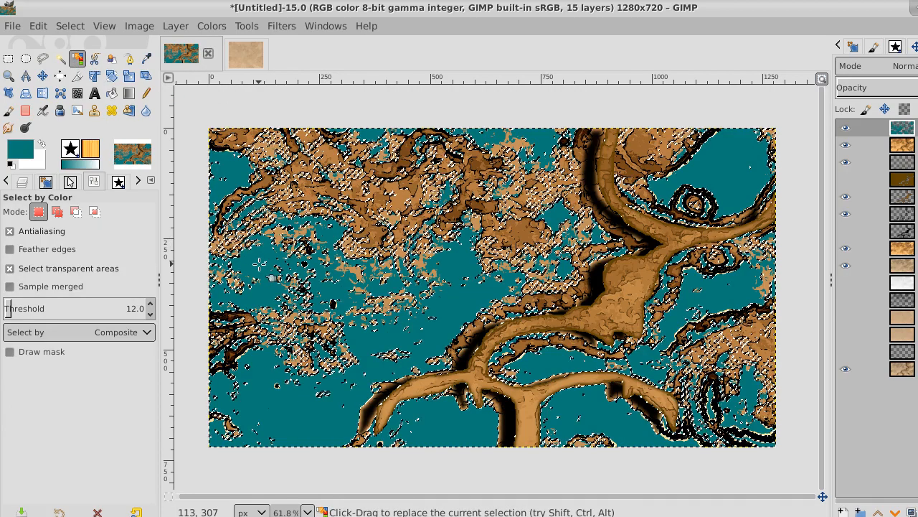
{"action": "left_click", "coordinate": [78, 27]}
{"action": "left_click", "coordinate": [122, 219]}
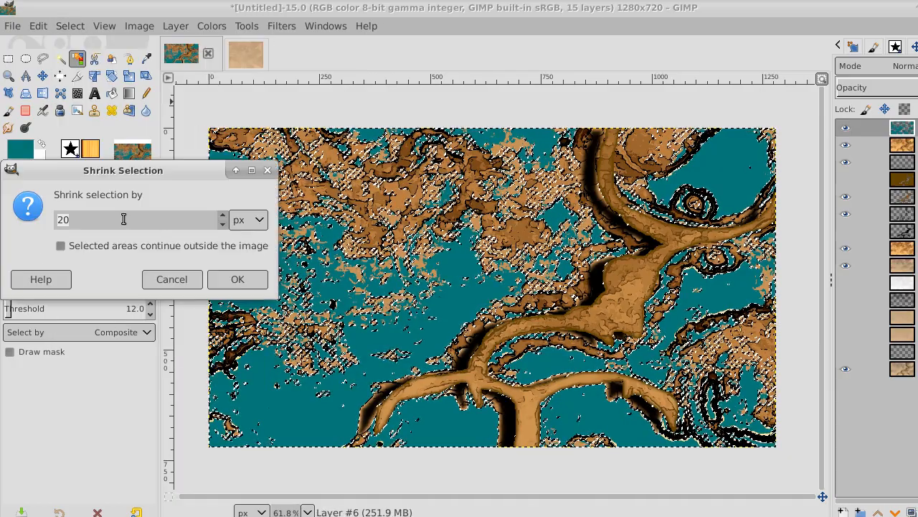
{"action": "left_click", "coordinate": [224, 226]}
{"action": "left_click", "coordinate": [224, 225]}
{"action": "left_click", "coordinate": [224, 225]}
{"action": "left_click", "coordinate": [224, 225]}
{"action": "left_click", "coordinate": [223, 226]}
{"action": "left_click", "coordinate": [224, 225]}
{"action": "left_click", "coordinate": [224, 226]}
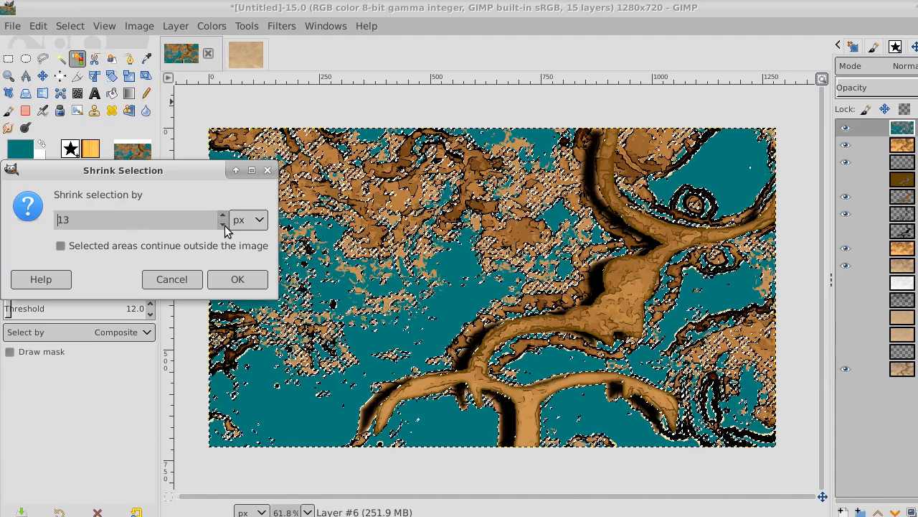
{"action": "left_click", "coordinate": [224, 225]}
{"action": "left_click", "coordinate": [244, 279]}
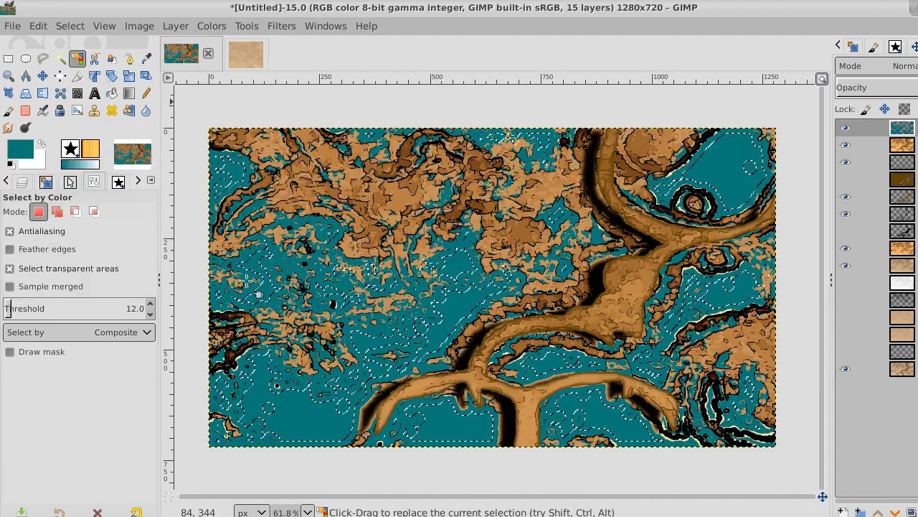
Set the foreground color to a lighter teal and activate the Bucket Fill tool.
{"action": "left_click", "coordinate": [25, 146]}
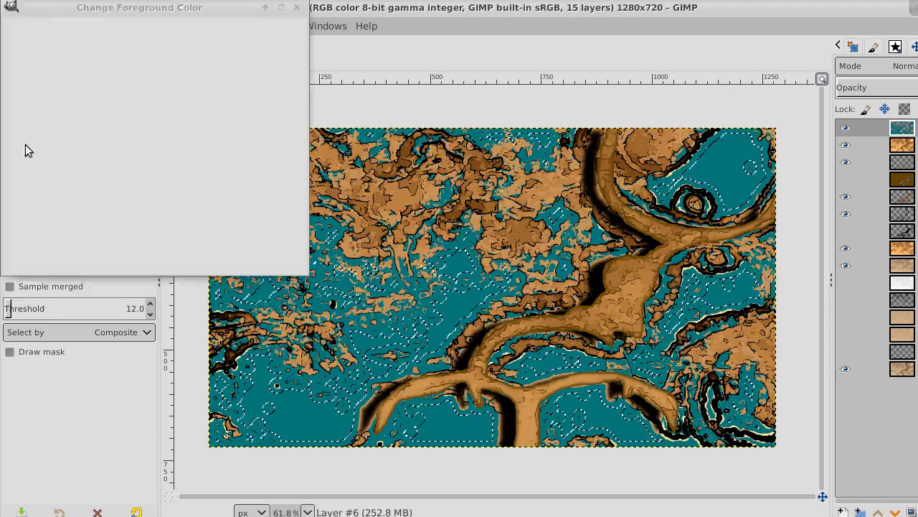
{"action": "left_click_drag", "start_coordinate": [98, 124], "coordinate": [102, 99]}
{"action": "left_click", "coordinate": [269, 256]}
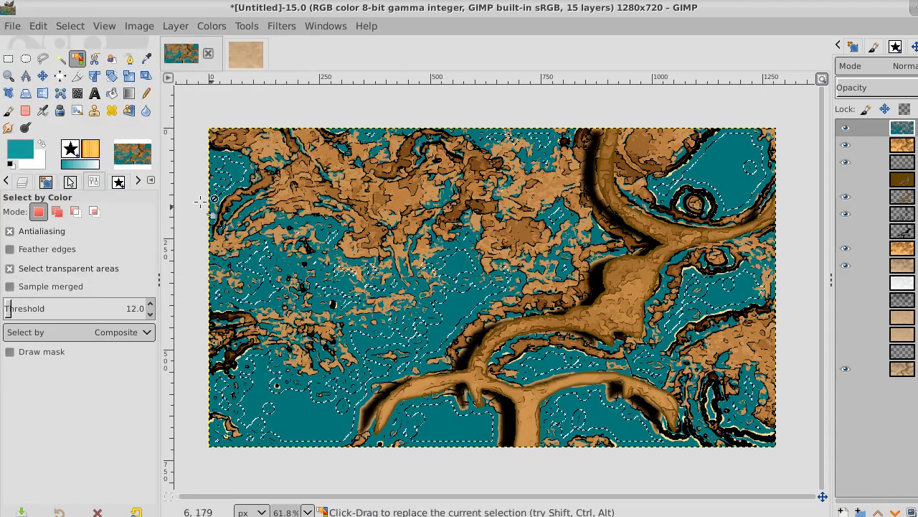
{"action": "left_click", "coordinate": [111, 93]}
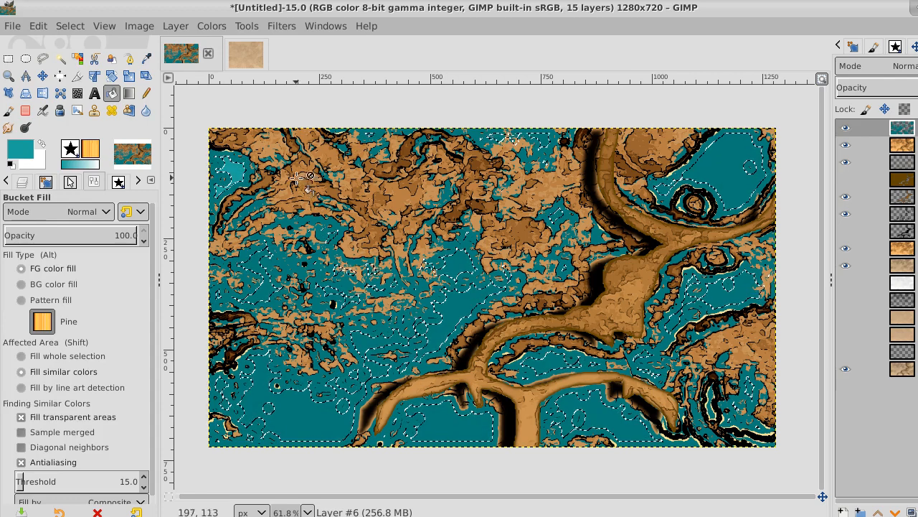
Undo the last bucket fill and add a new 1280 x 720 transparent layer at the top of the stack.
{"action": "left_click", "coordinate": [37, 26]}
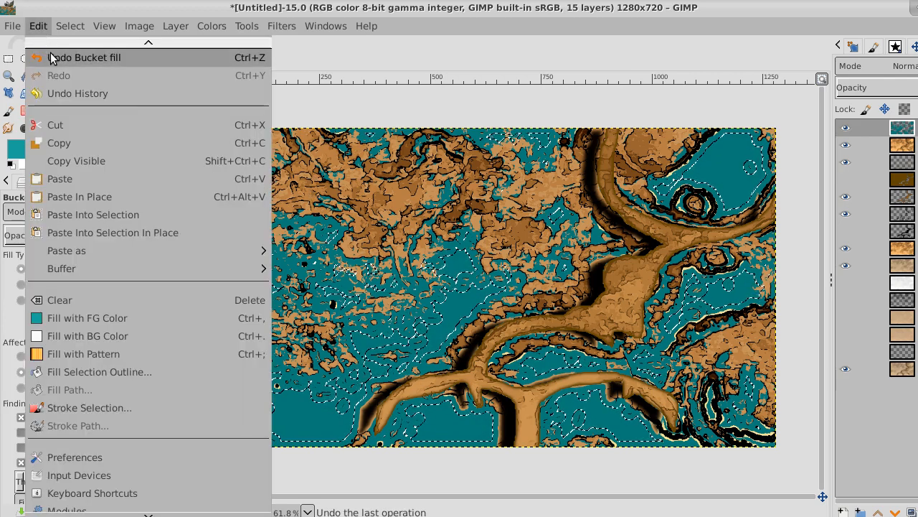
{"action": "left_click", "coordinate": [49, 58]}
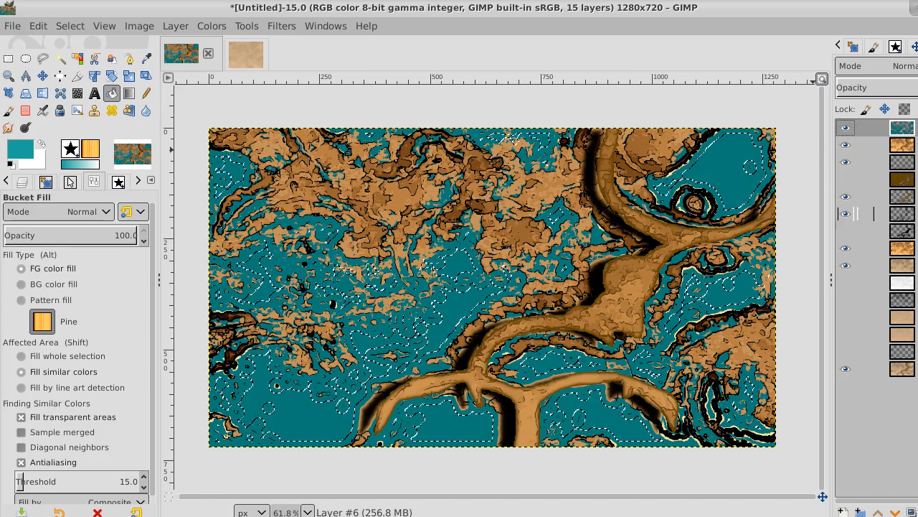
{"action": "left_click", "coordinate": [841, 511]}
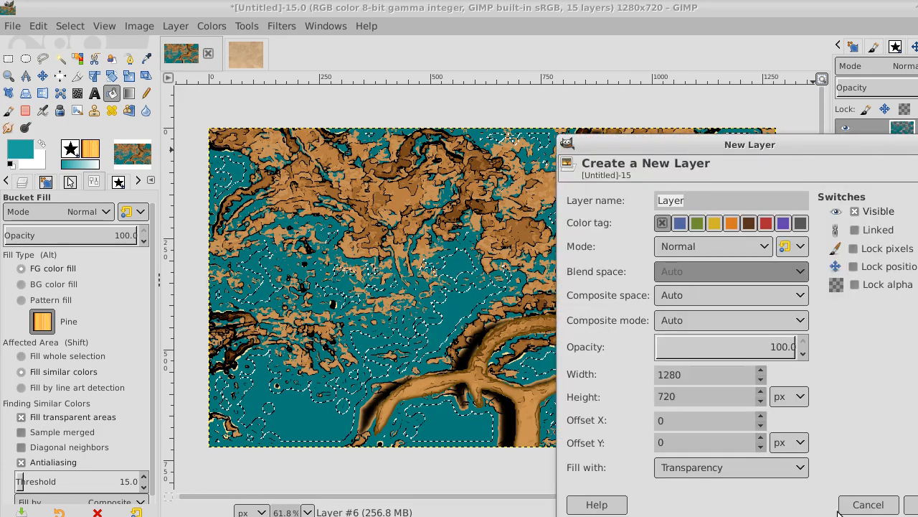
{"action": "key", "text": "Return"}
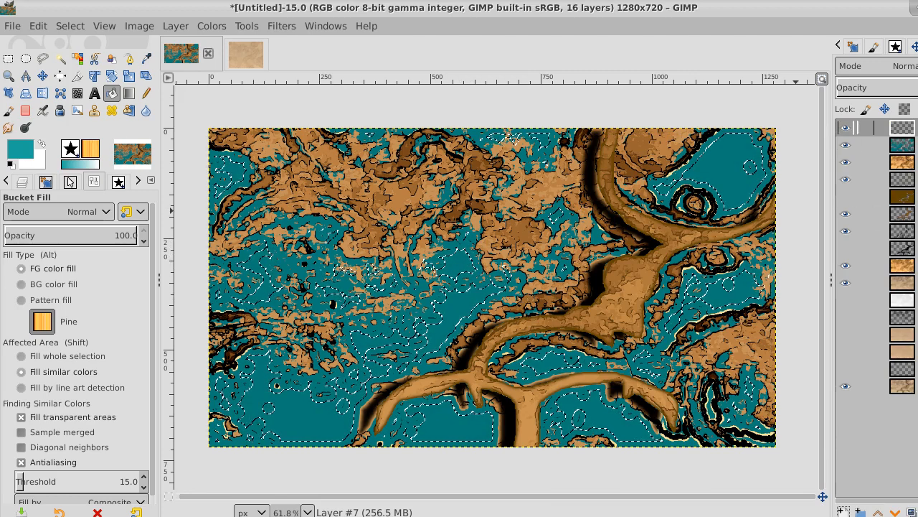
Fill the shrunken selection with the lighter teal on the new layer and clear the selection.
{"action": "left_click", "coordinate": [730, 164]}
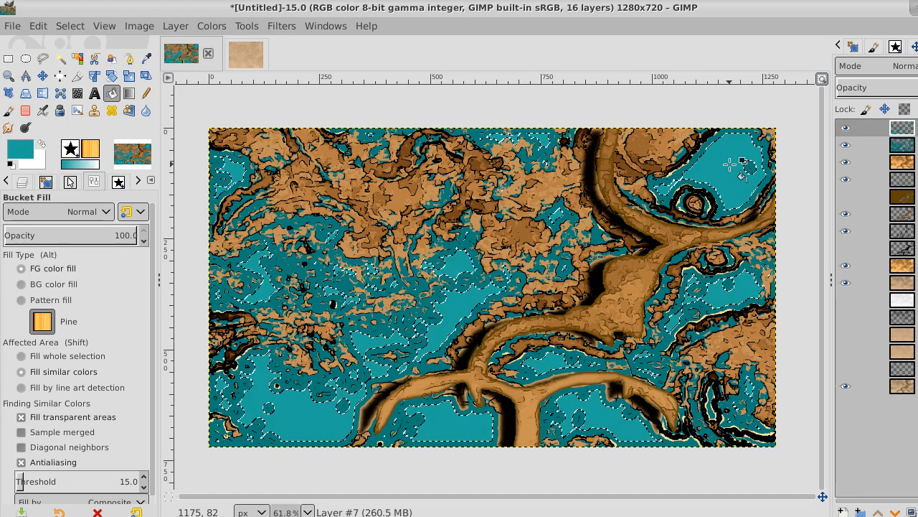
{"action": "left_click", "coordinate": [70, 25]}
{"action": "left_click", "coordinate": [84, 63]}
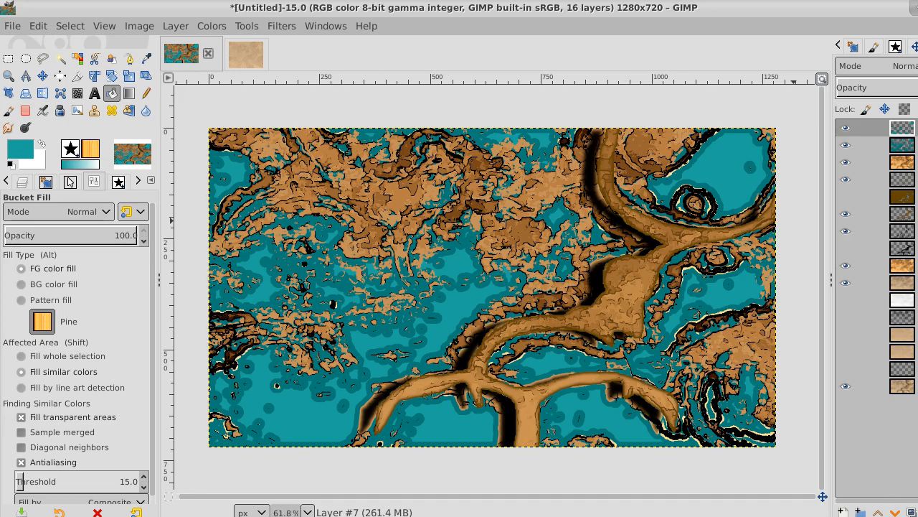
Switch to the file manager, open Pirate 2-6 Pirate Picts.pdf from the misc folder in GIMP, and import page 1 at 850 x 1100 pixels.
{"action": "key", "text": "alt+Tab"}
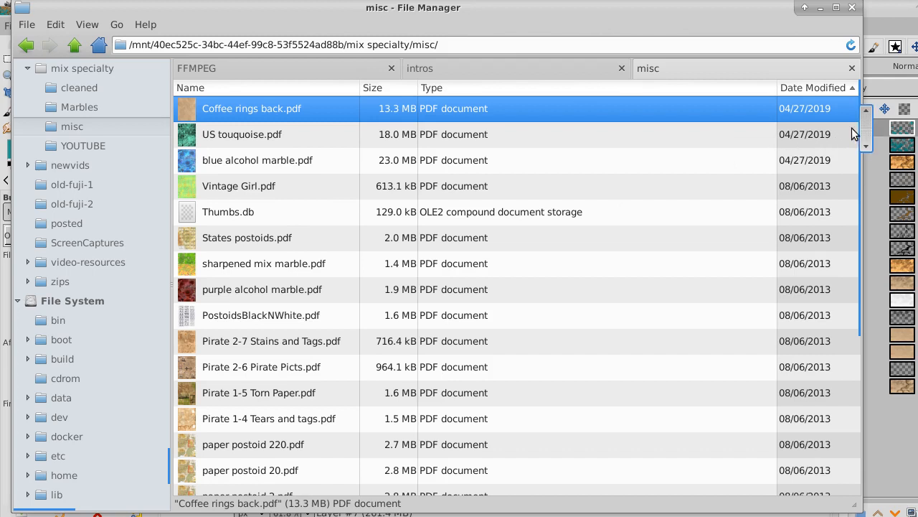
{"action": "left_click_drag", "start_coordinate": [866, 127], "coordinate": [851, 295]}
{"action": "left_click", "coordinate": [203, 178]}
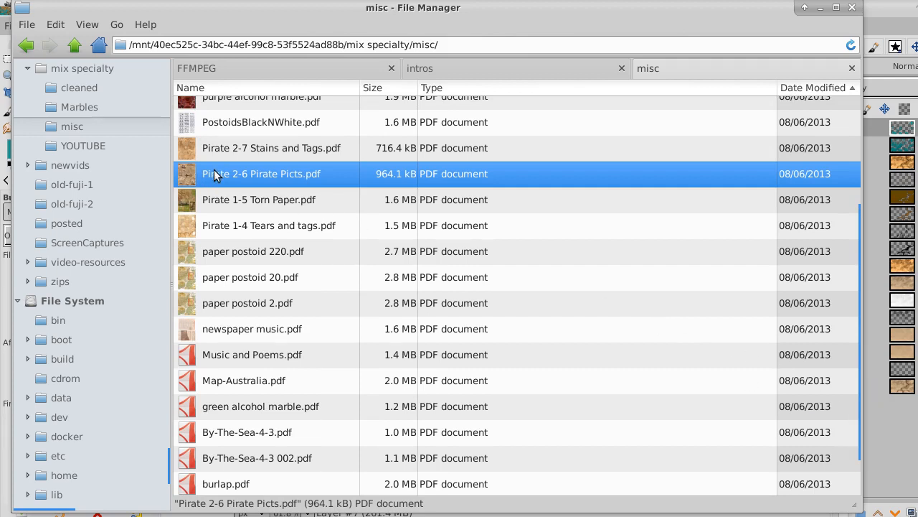
{"action": "right_click", "coordinate": [214, 170]}
{"action": "mouse_move", "coordinate": [348, 196]}
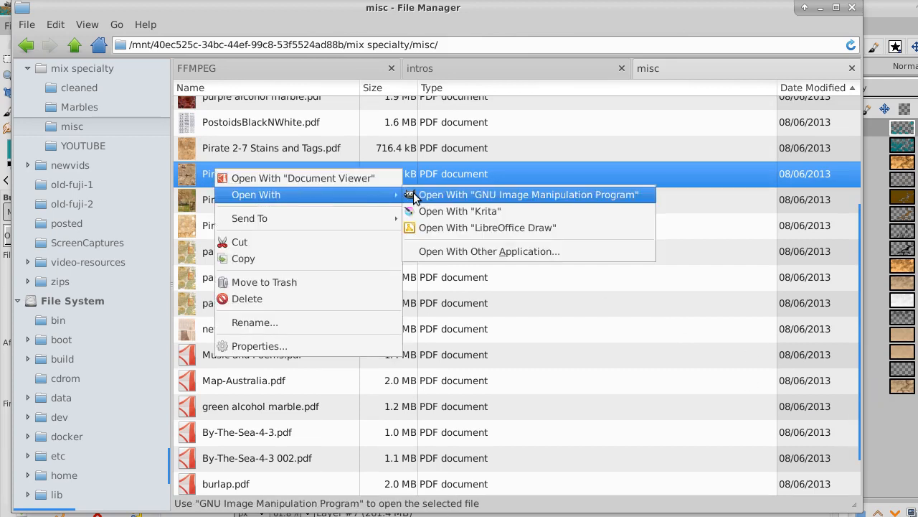
{"action": "left_click", "coordinate": [466, 196]}
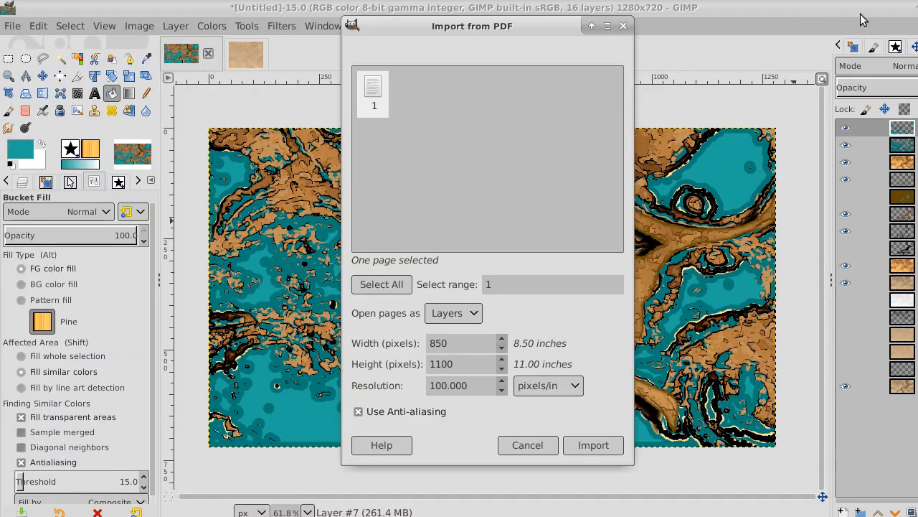
{"action": "left_click", "coordinate": [593, 445]}
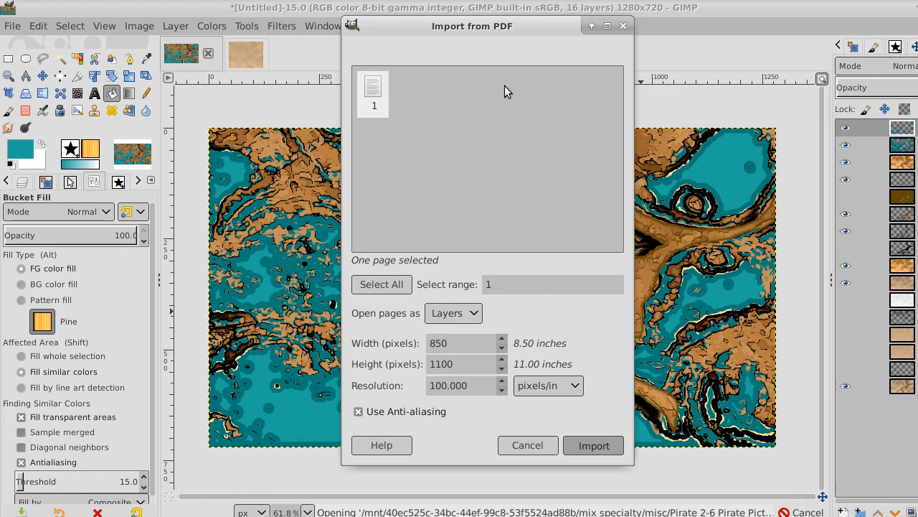
{"action": "left_click_drag", "start_coordinate": [503, 26], "coordinate": [578, 36]}
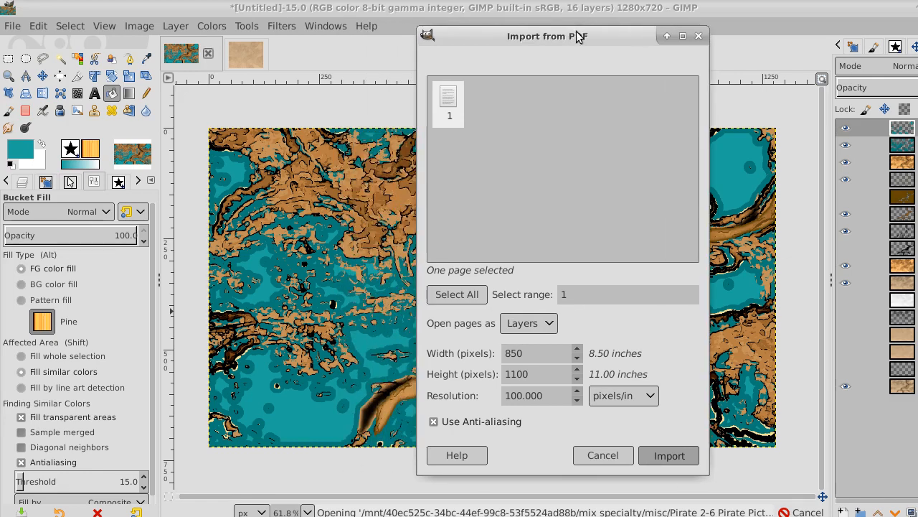
{"action": "double_click", "coordinate": [446, 103]}
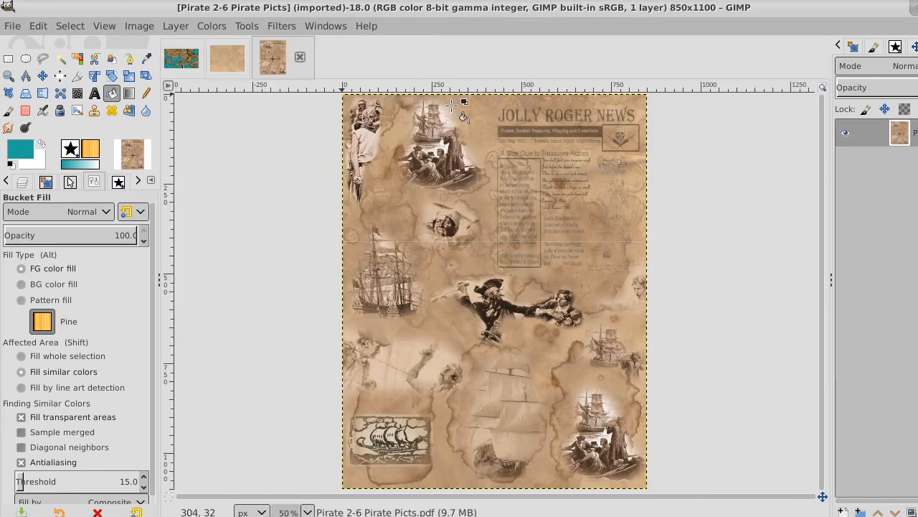
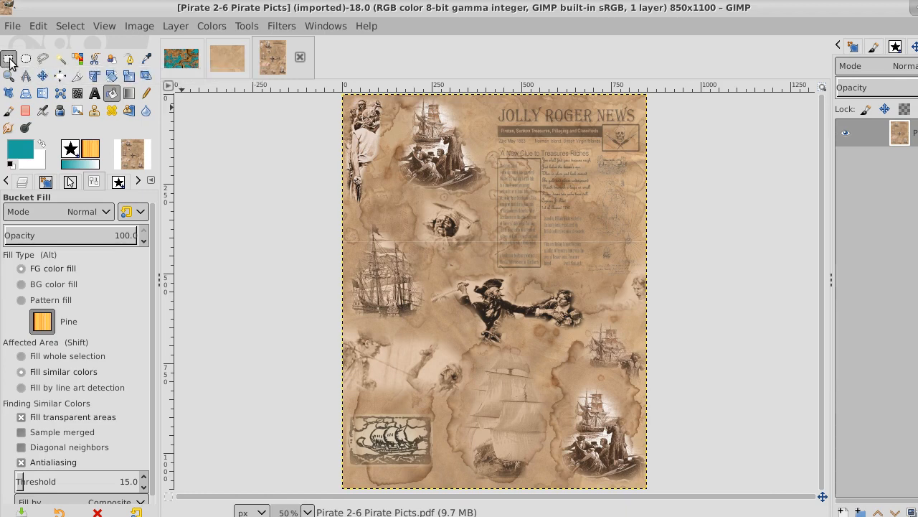
Select a rectangle about 636 x 304 px around the fighting pirates in the middle of the imported page and copy it.
{"action": "left_click", "coordinate": [9, 60]}
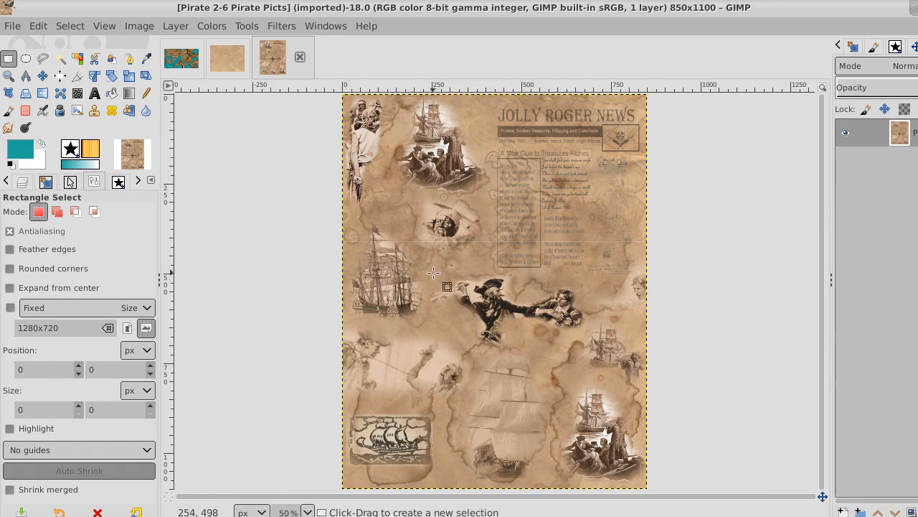
{"action": "left_click_drag", "start_coordinate": [426, 270], "coordinate": [654, 379]}
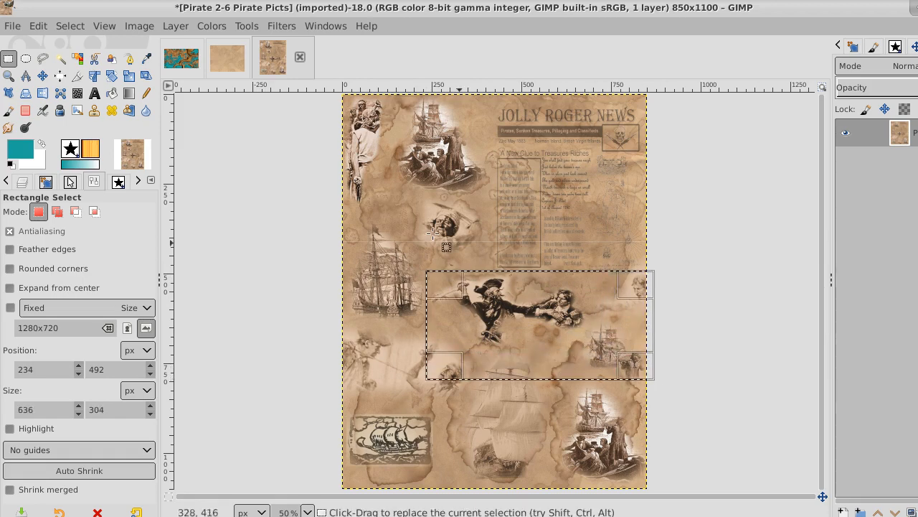
{"action": "left_click", "coordinate": [39, 26]}
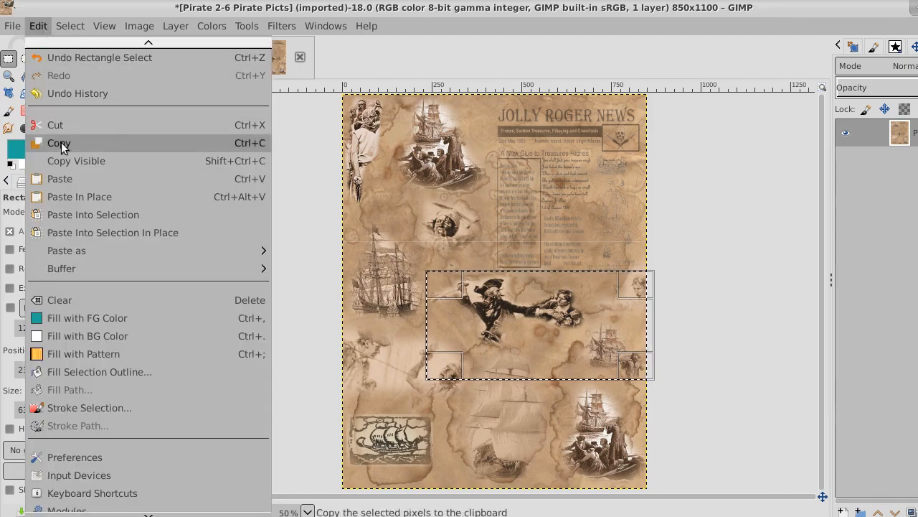
{"action": "left_click", "coordinate": [64, 143]}
Switch to the 1280x720 branch texture image and paste the copied pirate artwork as a new layer.
{"action": "left_click", "coordinate": [182, 61]}
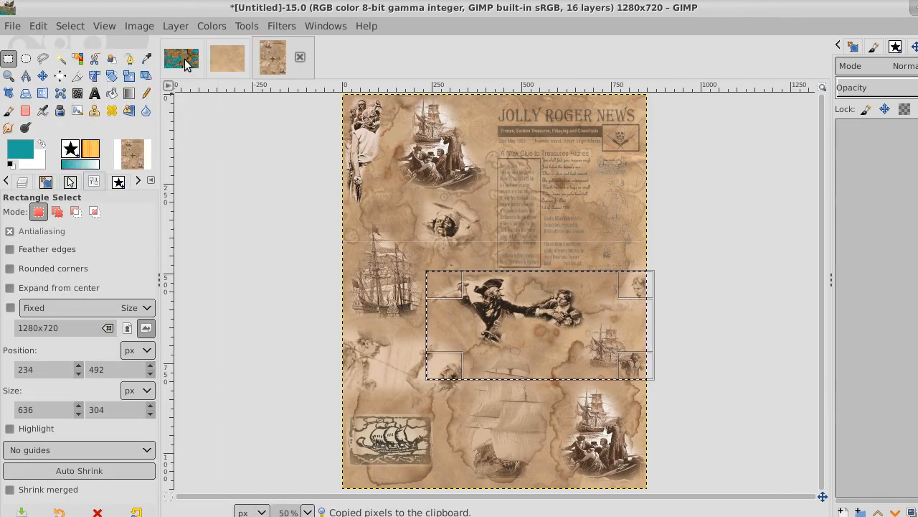
{"action": "left_click", "coordinate": [38, 26]}
{"action": "mouse_move", "coordinate": [134, 251]}
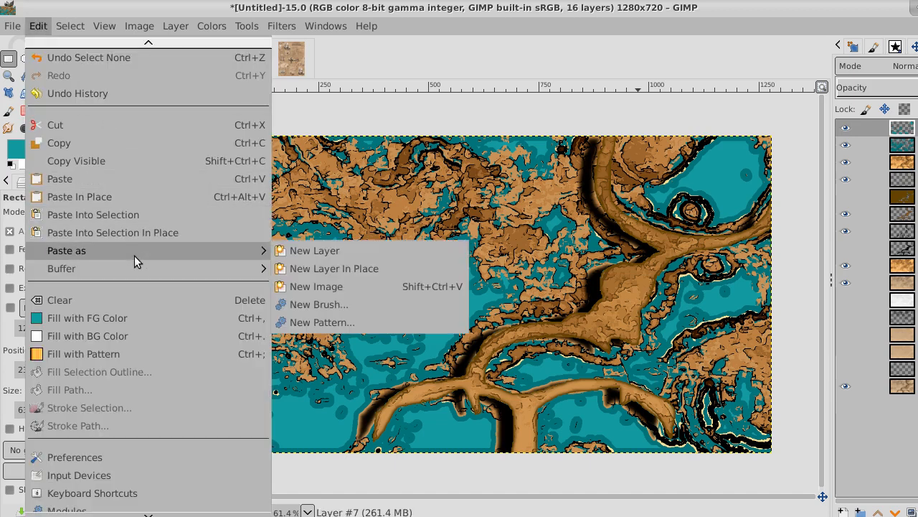
{"action": "left_click", "coordinate": [358, 250]}
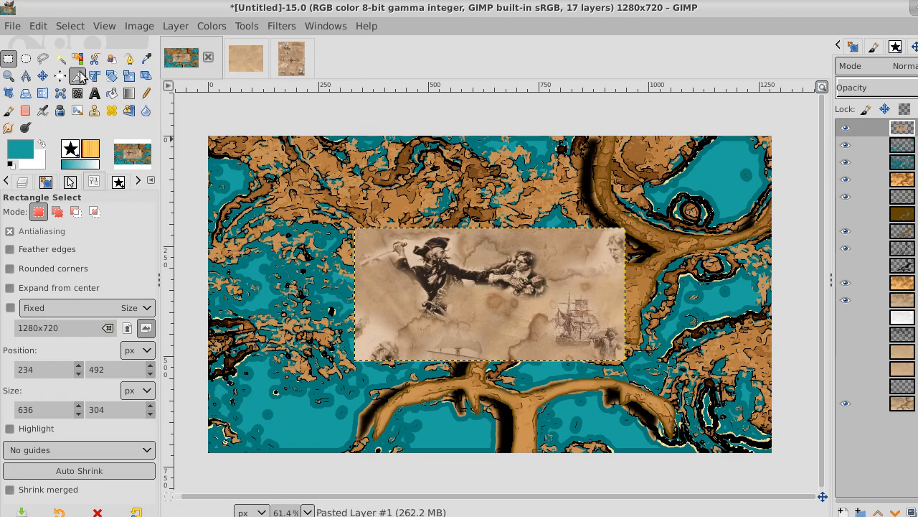
Move the pasted pirate layer to the upper-left area of the canvas and expand the layer to the image size.
{"action": "left_click", "coordinate": [43, 77]}
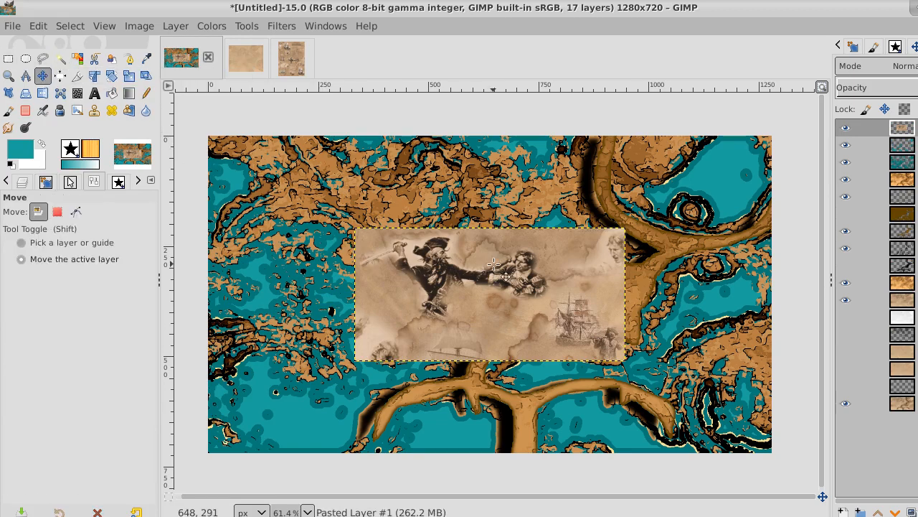
{"action": "left_click_drag", "start_coordinate": [518, 275], "coordinate": [398, 210]}
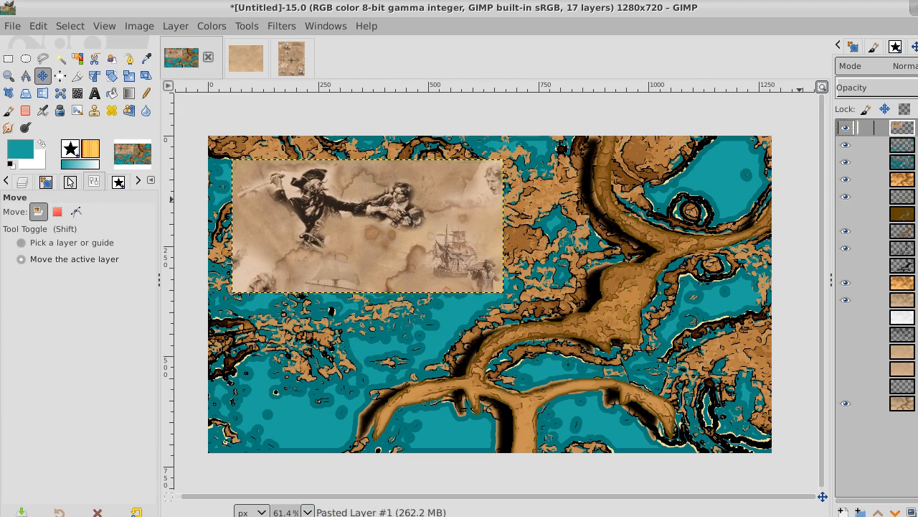
{"action": "right_click", "coordinate": [874, 127]}
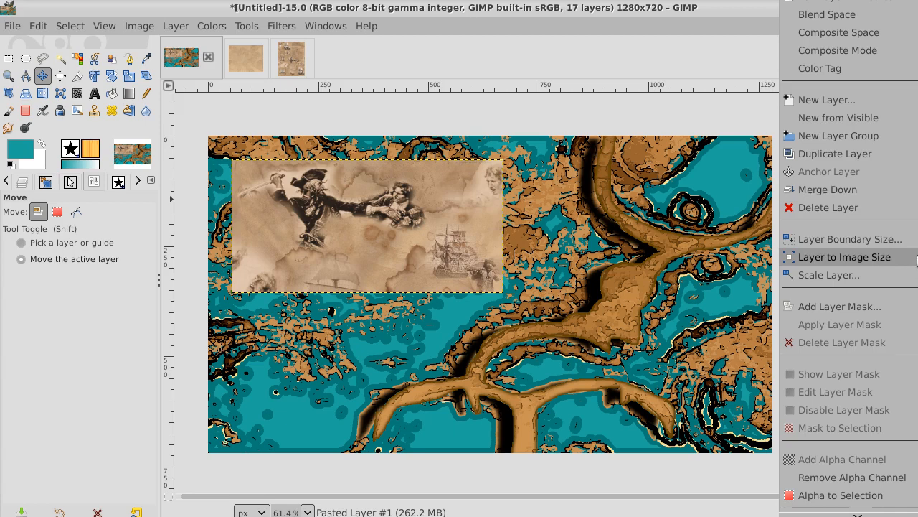
{"action": "left_click", "coordinate": [911, 257]}
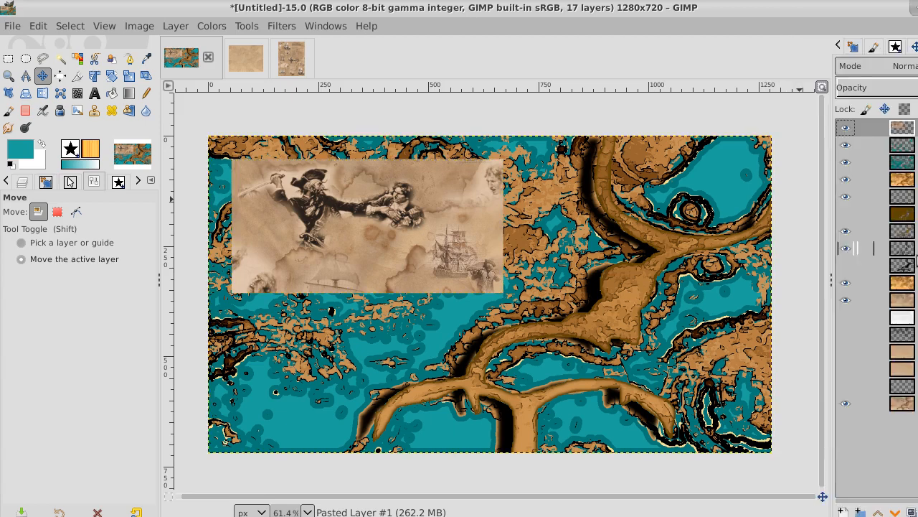
Select the tan paper background around the pirates by color, raising the threshold to about 16.5.
{"action": "left_click", "coordinate": [76, 58]}
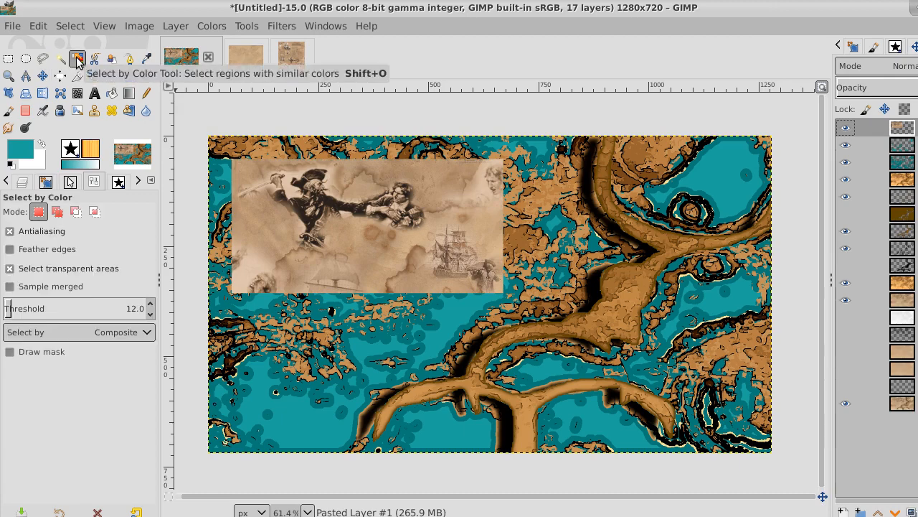
{"action": "left_click", "coordinate": [446, 185]}
{"action": "left_click_drag", "start_coordinate": [446, 186], "coordinate": [452, 191]}
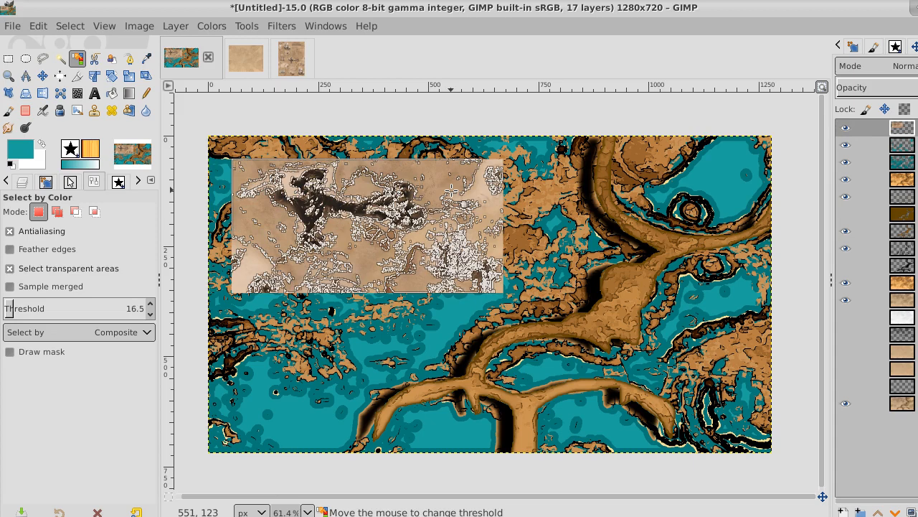
Select the tan parchment background of the pirate picture by color and cut it from its layer.
{"action": "left_click_drag", "start_coordinate": [451, 190], "coordinate": [451, 191]}
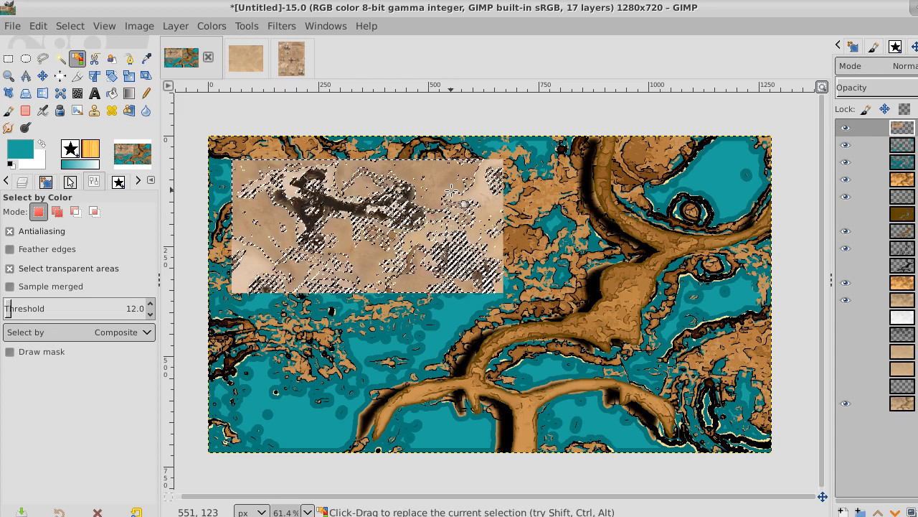
{"action": "left_click", "coordinate": [38, 26]}
{"action": "left_click", "coordinate": [79, 121]}
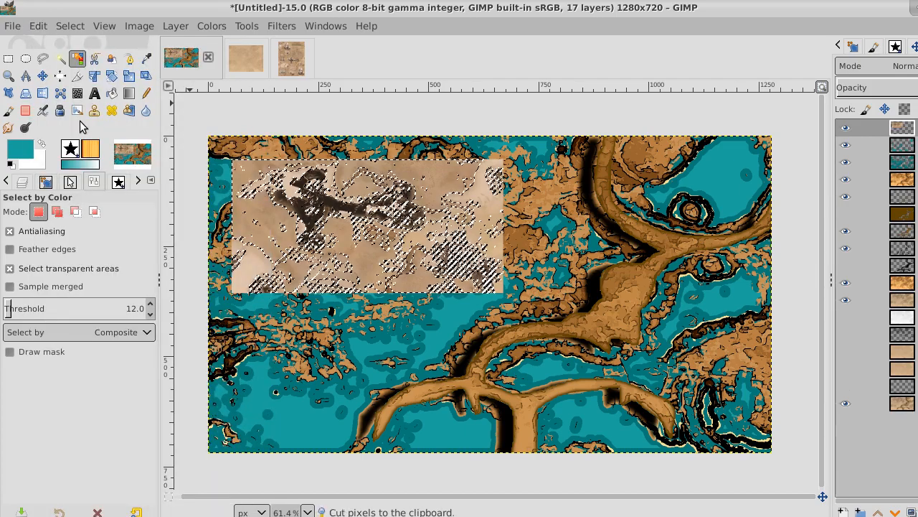
Paste the cut parchment background in place and turn the floating selection into a new layer.
{"action": "left_click", "coordinate": [38, 26]}
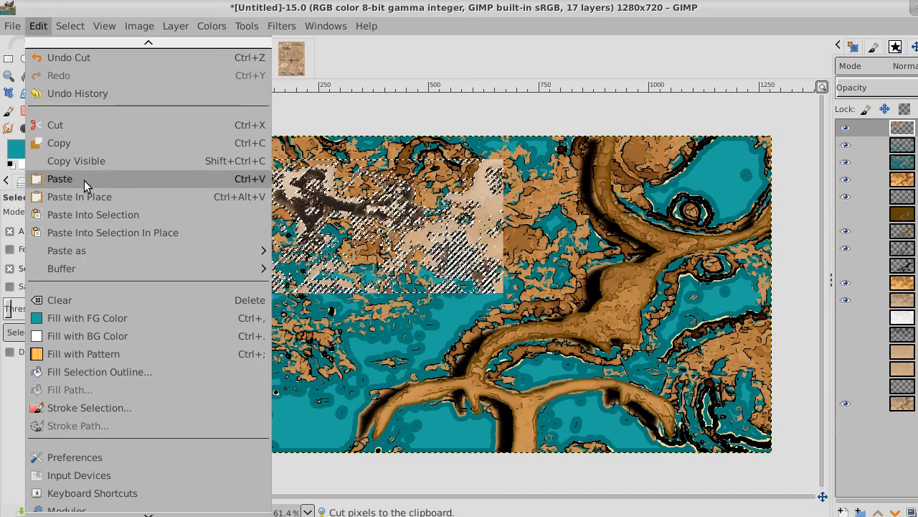
{"action": "left_click", "coordinate": [98, 196]}
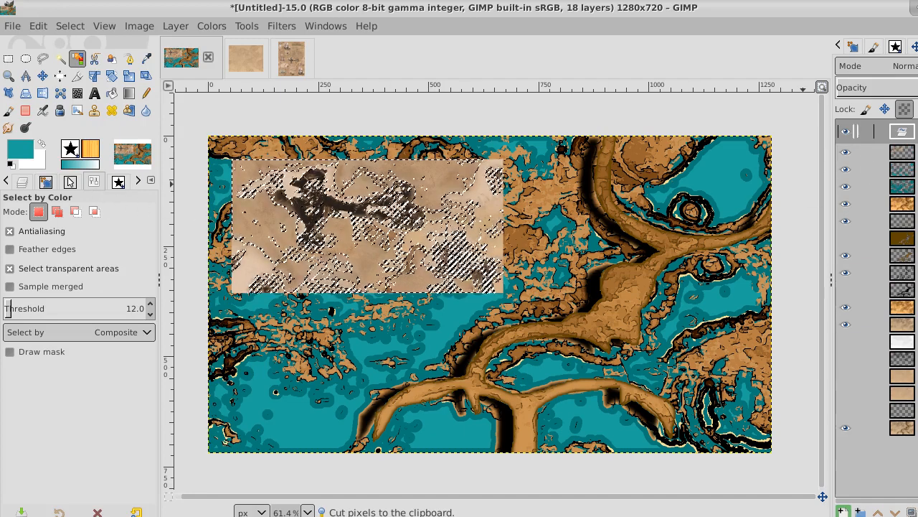
{"action": "right_click", "coordinate": [902, 131]}
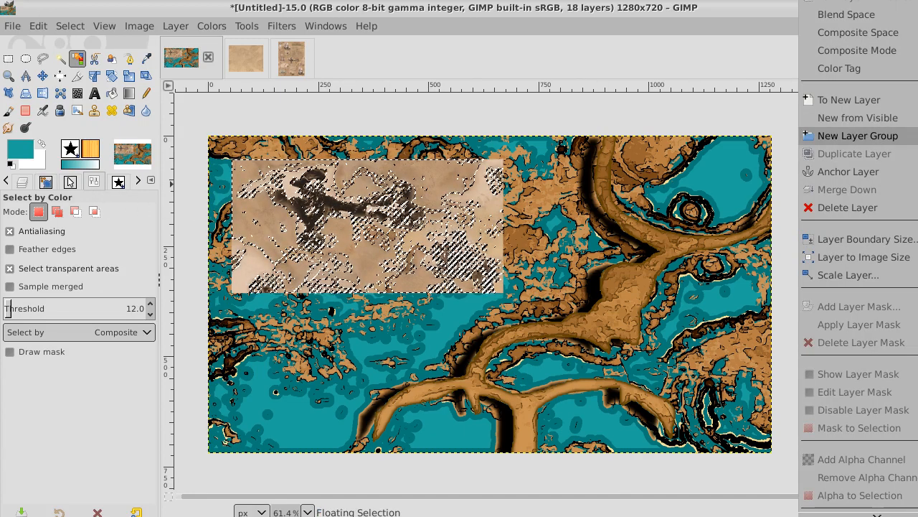
{"action": "left_click", "coordinate": [905, 101]}
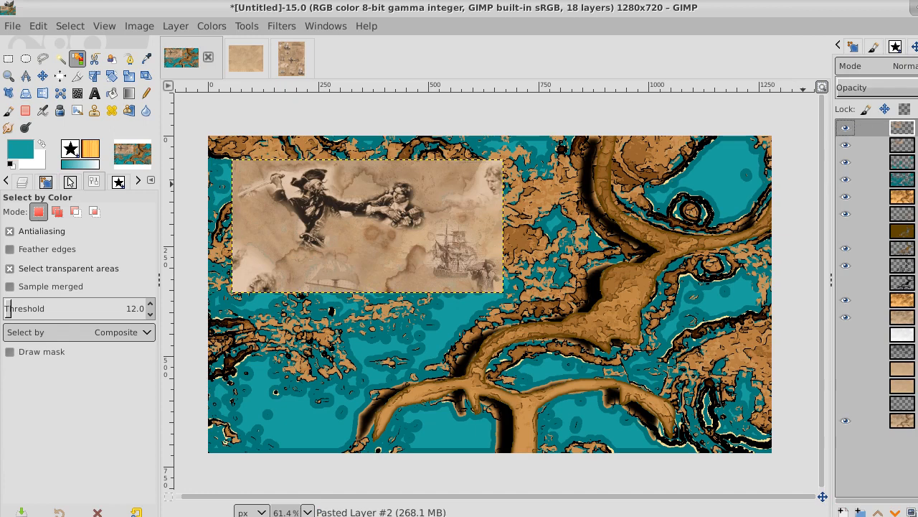
Lower the opacity of the pasted parchment layer until the map shows through, and expand the layer to image size.
{"action": "left_click", "coordinate": [911, 87]}
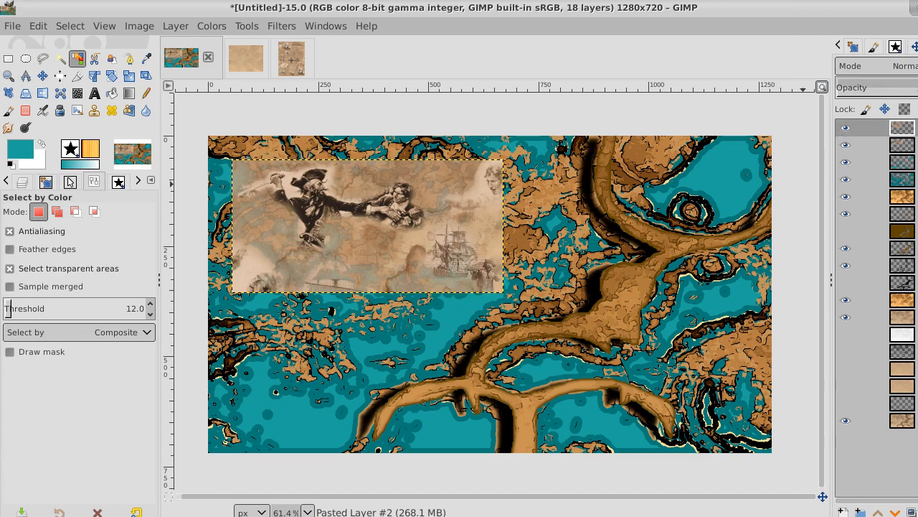
{"action": "left_click_drag", "start_coordinate": [911, 88], "coordinate": [889, 96]}
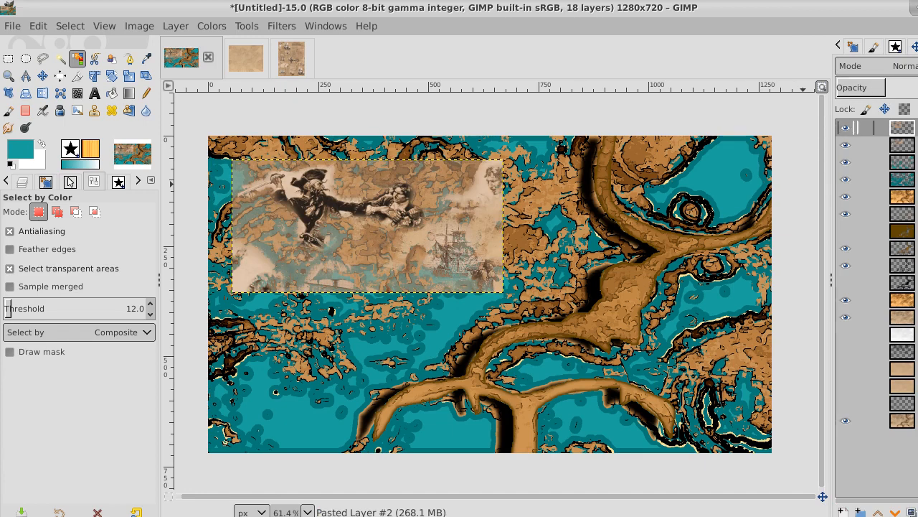
{"action": "right_click", "coordinate": [860, 128]}
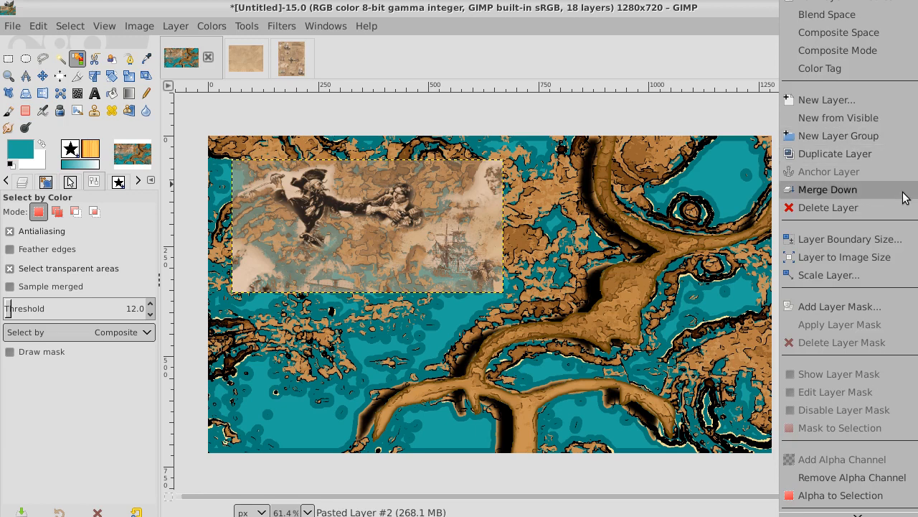
{"action": "left_click", "coordinate": [893, 257]}
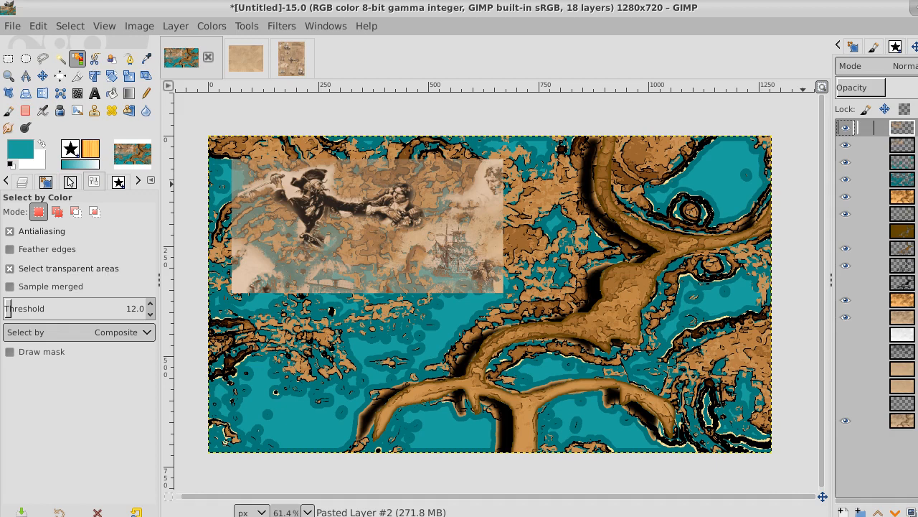
Create a new layer from the visible image and cut a 647 × 345 px rectangle at position 152, 293 out of it.
{"action": "right_click", "coordinate": [857, 127]}
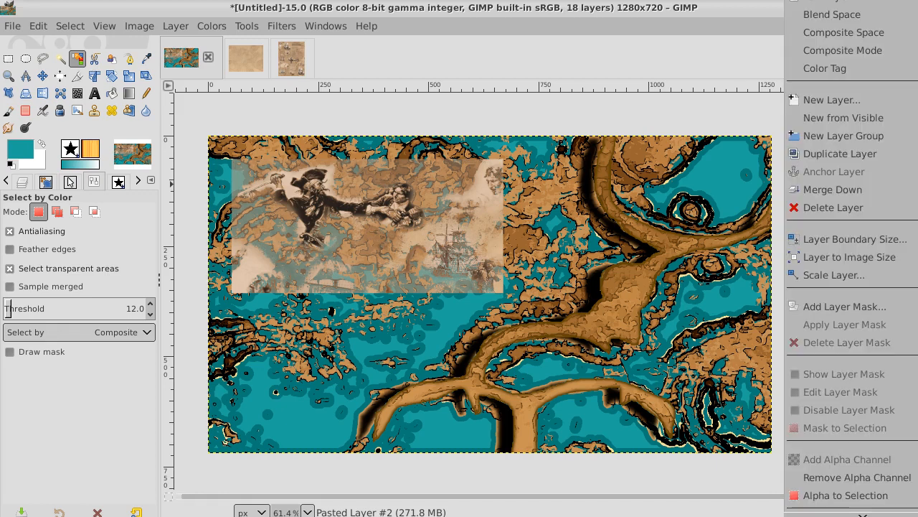
{"action": "left_click", "coordinate": [892, 119]}
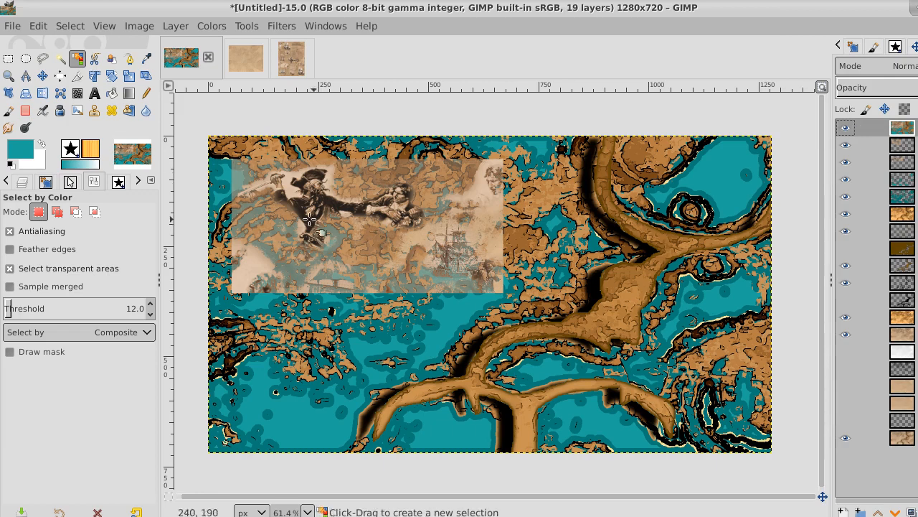
{"action": "key", "text": "r"}
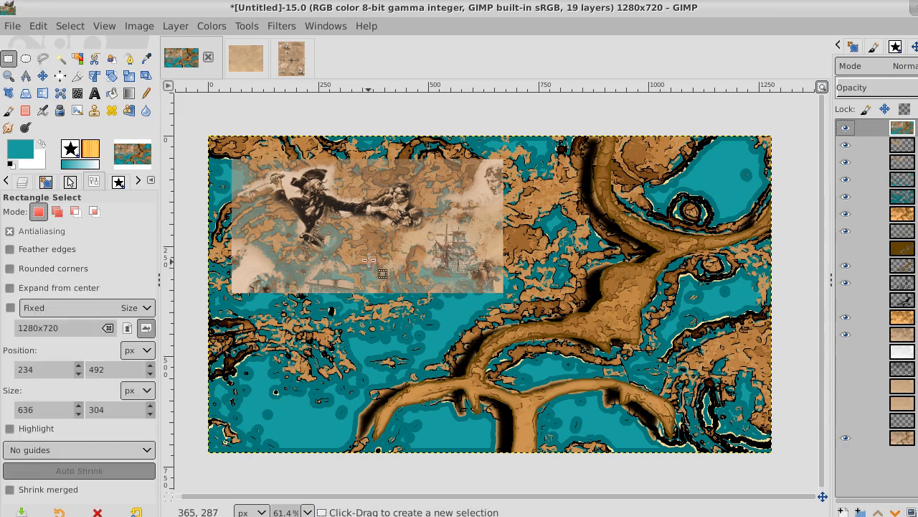
{"action": "left_click_drag", "start_coordinate": [365, 253], "coordinate": [529, 405]}
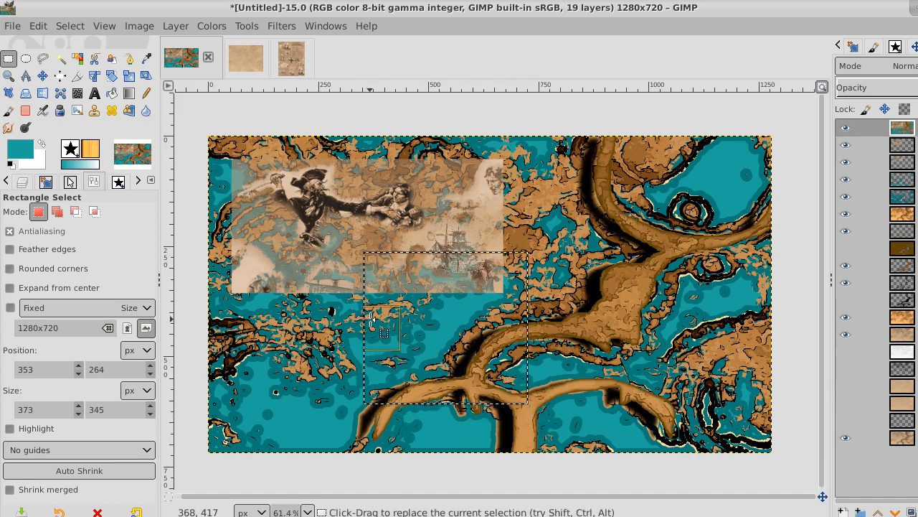
{"action": "left_click_drag", "start_coordinate": [367, 320], "coordinate": [250, 324]}
{"action": "left_click_drag", "start_coordinate": [388, 313], "coordinate": [421, 325]}
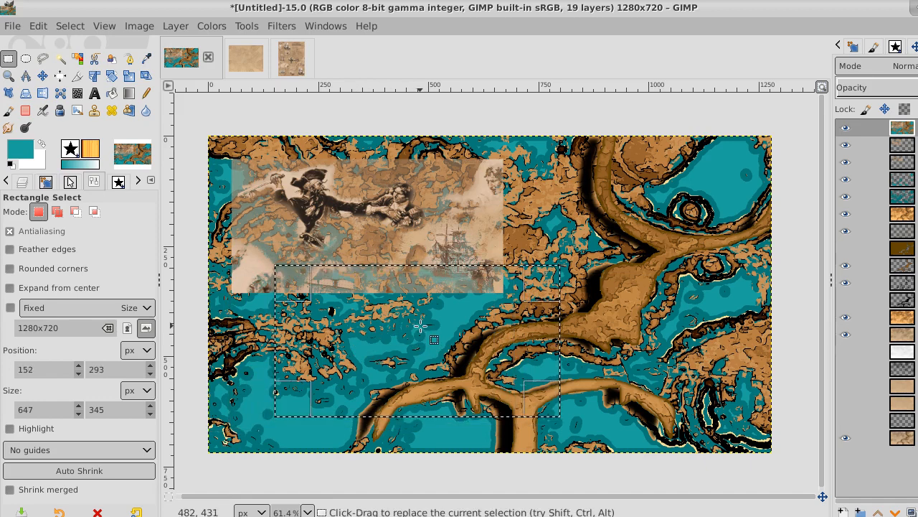
{"action": "left_click", "coordinate": [40, 25]}
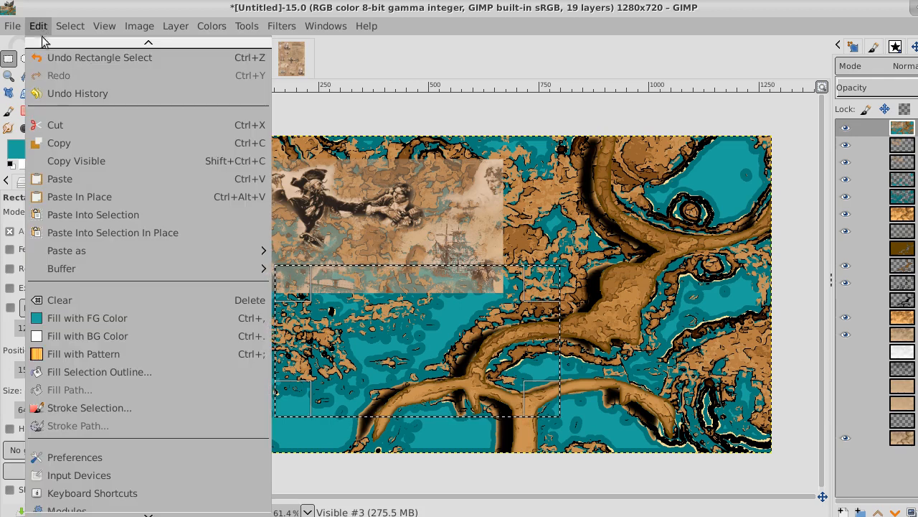
{"action": "left_click", "coordinate": [70, 125]}
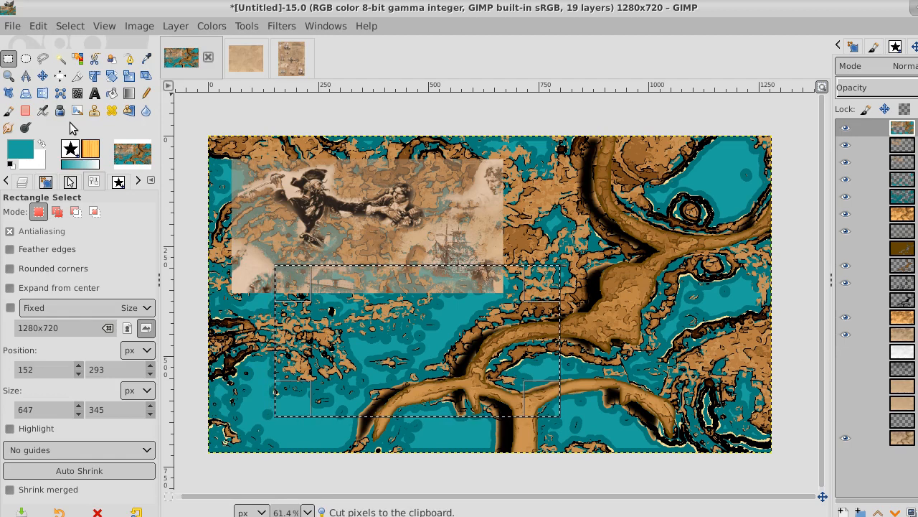
Paste the cut rectangle in place as its own new layer and expand that layer to image size.
{"action": "left_click", "coordinate": [39, 27]}
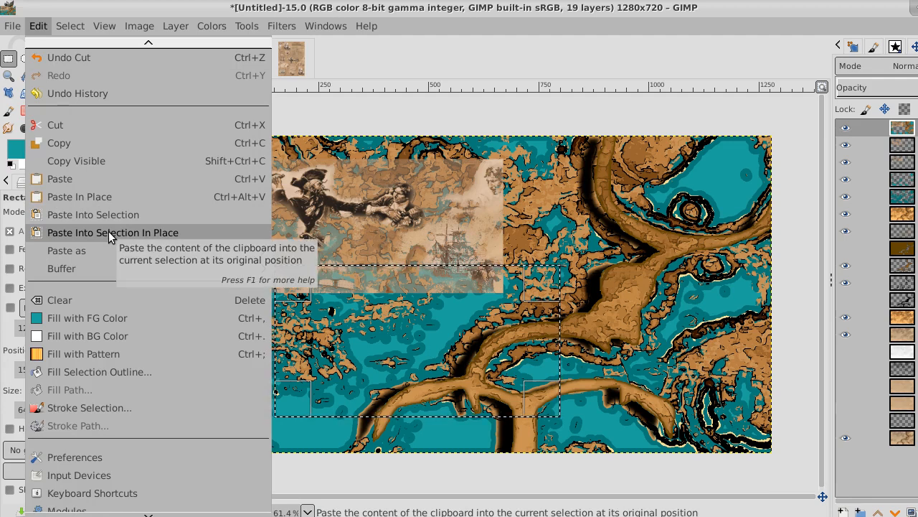
{"action": "left_click", "coordinate": [476, 44]}
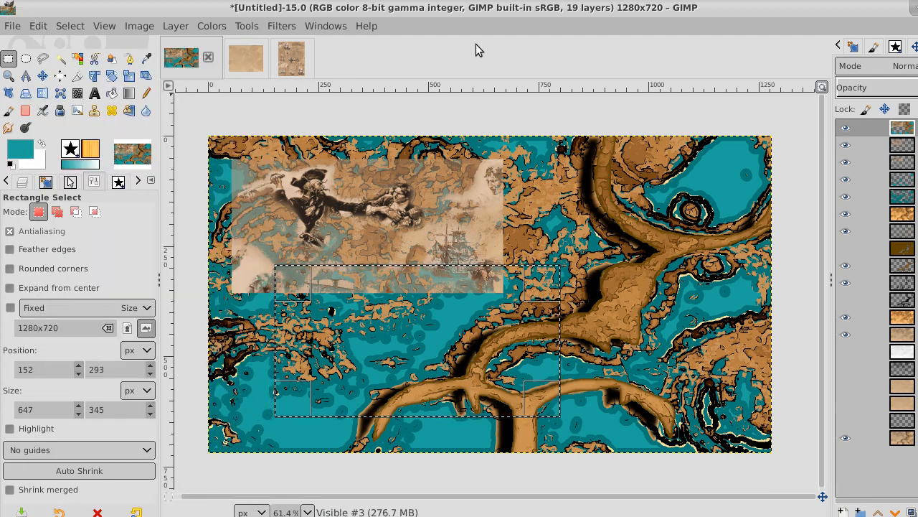
{"action": "left_click", "coordinate": [34, 26]}
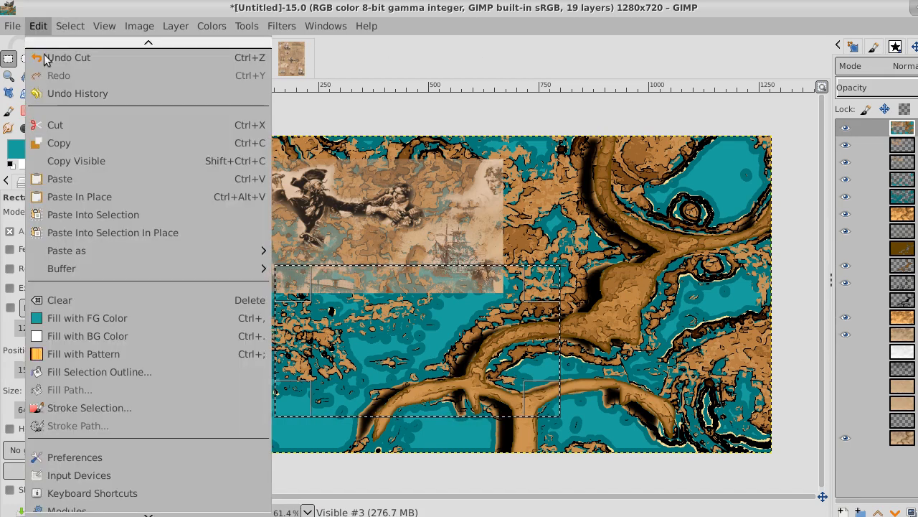
{"action": "left_click", "coordinate": [108, 197]}
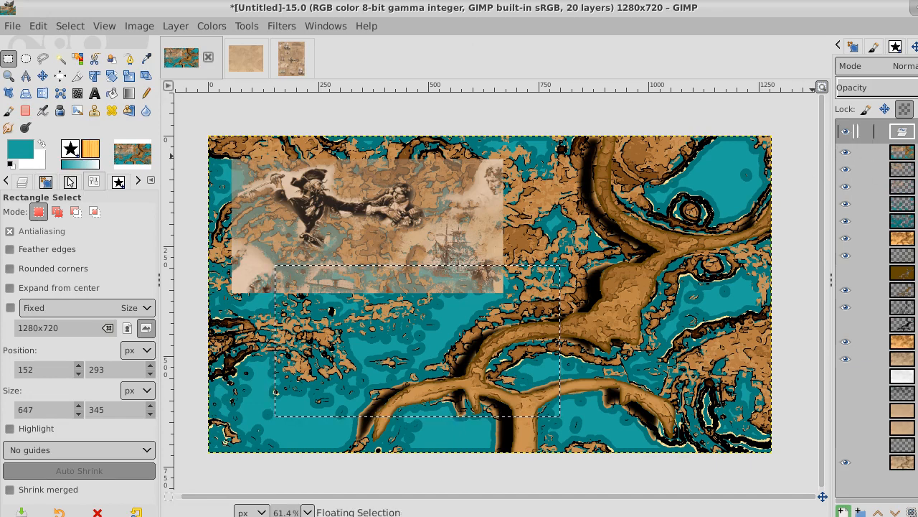
{"action": "right_click", "coordinate": [861, 131]}
{"action": "left_click", "coordinate": [832, 96]}
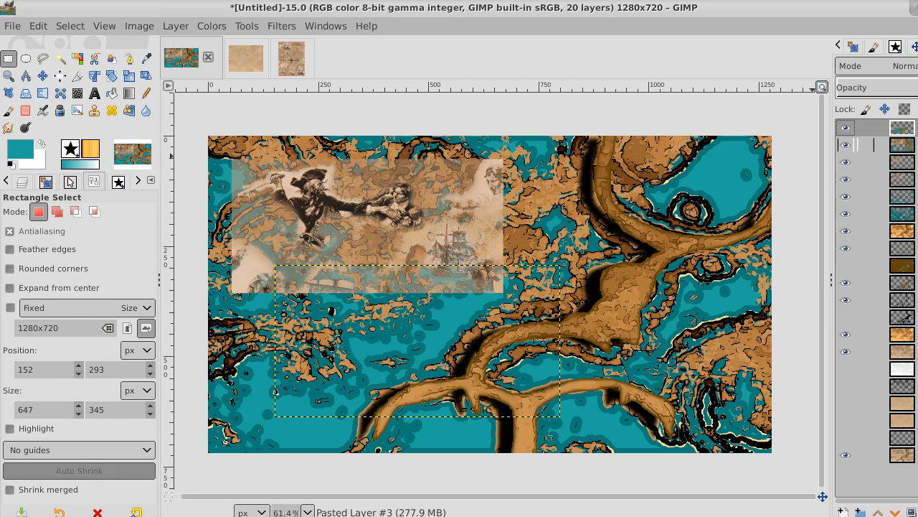
{"action": "right_click", "coordinate": [857, 144]}
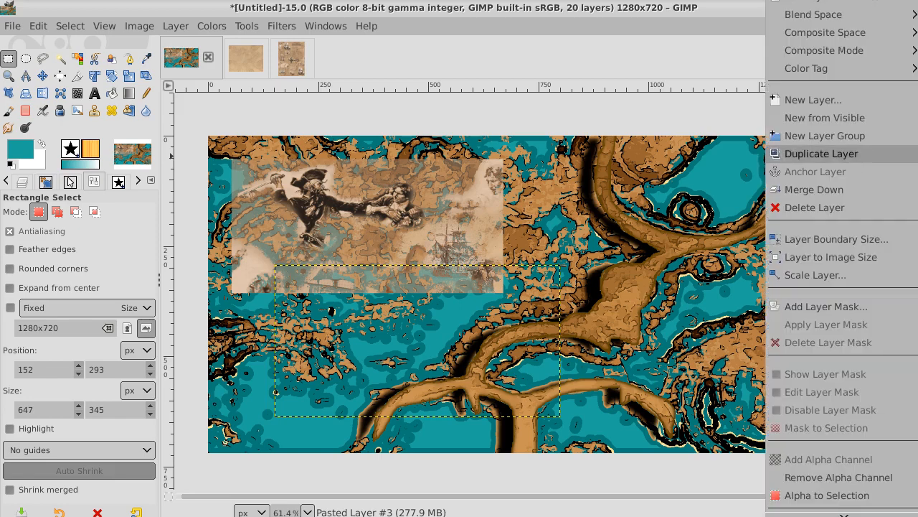
{"action": "left_click", "coordinate": [901, 258]}
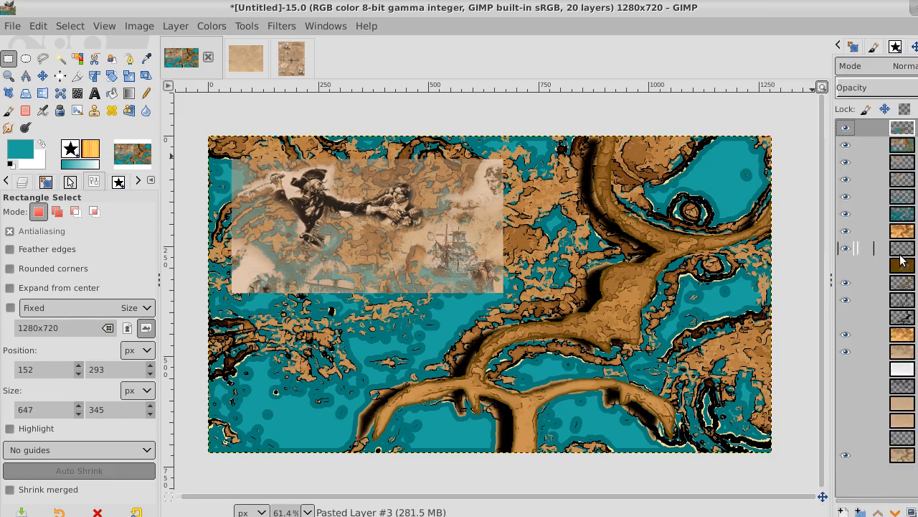
On the layer made from the visible image, select everything outside the cut-out rectangle by selecting by color and inverting.
{"action": "left_click", "coordinate": [889, 145]}
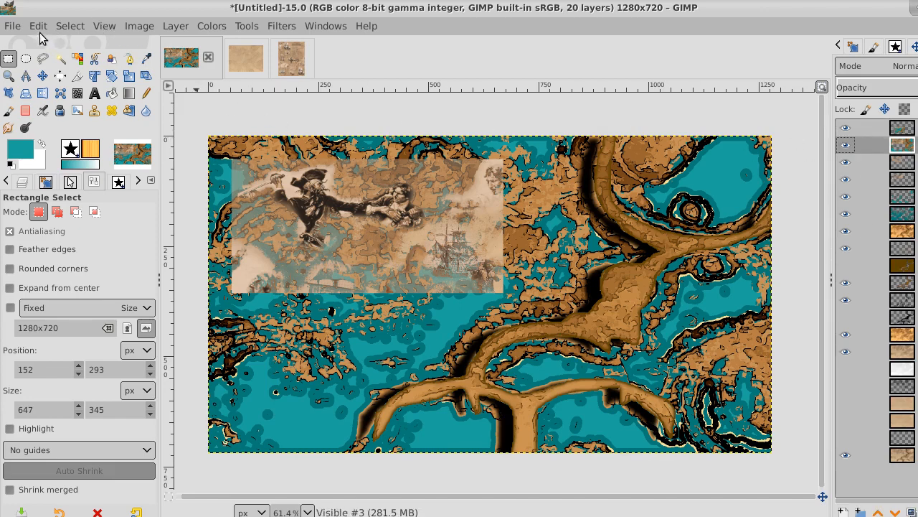
{"action": "left_click", "coordinate": [78, 59]}
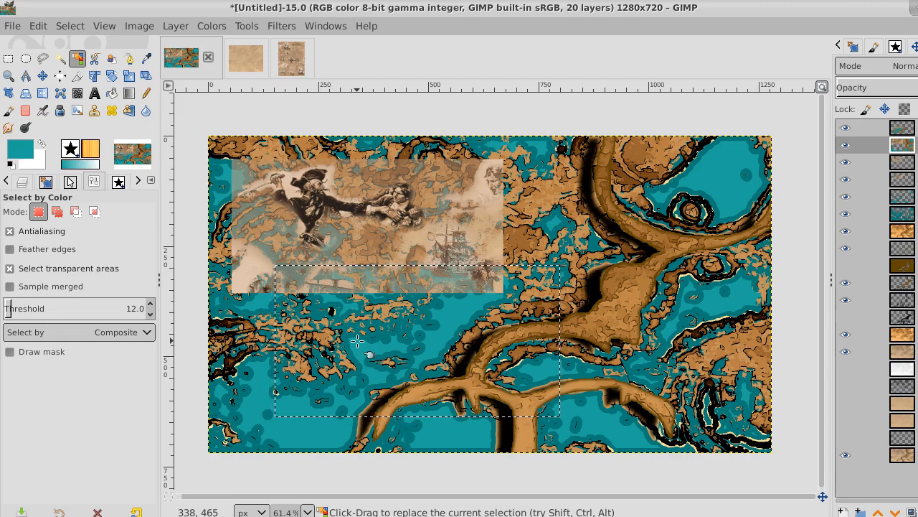
{"action": "left_click", "coordinate": [69, 26]}
{"action": "left_click", "coordinate": [89, 83]}
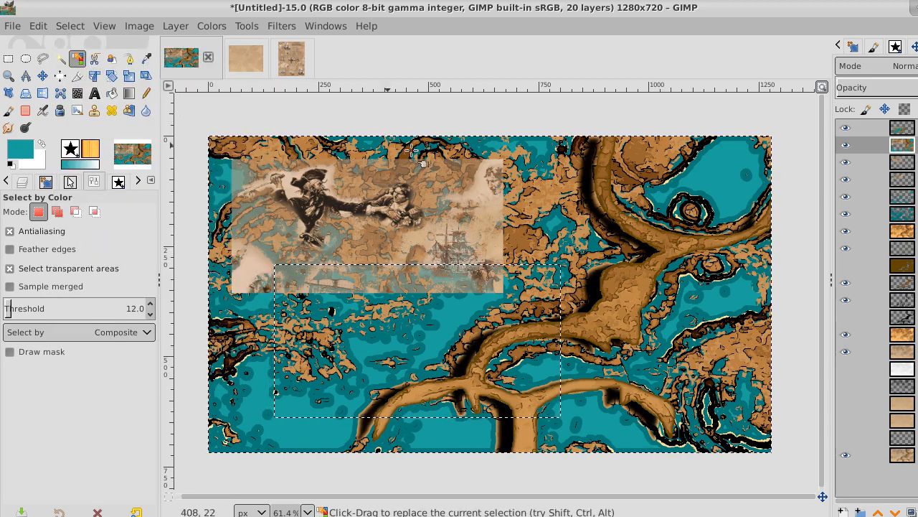
Add a new layer directly above the semi-transparent parchment layer and bucket-fill the selected area around the rectangle with black.
{"action": "left_click", "coordinate": [872, 162]}
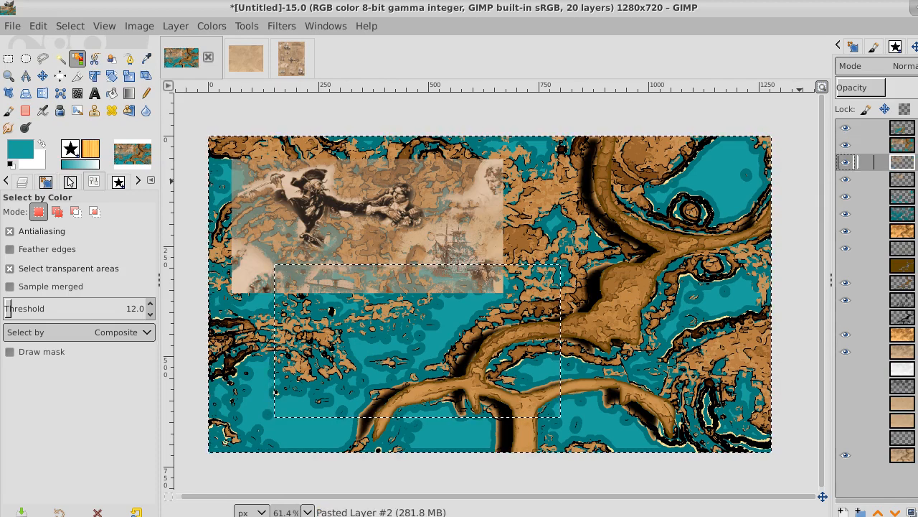
{"action": "left_click", "coordinate": [860, 511]}
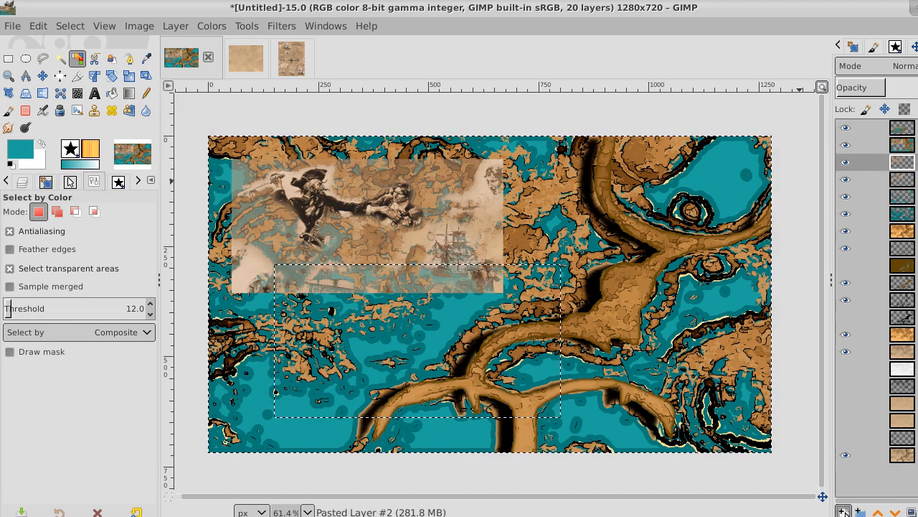
{"action": "key", "text": "Return"}
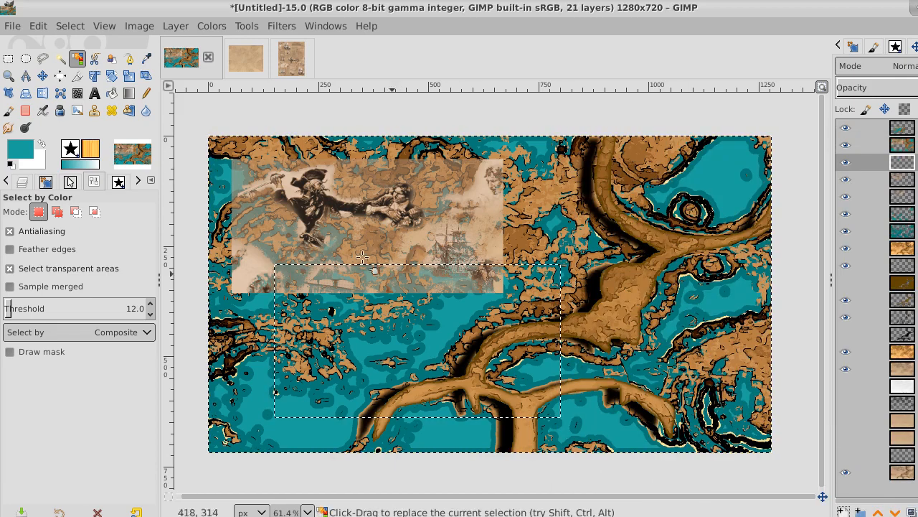
{"action": "left_click", "coordinate": [12, 165]}
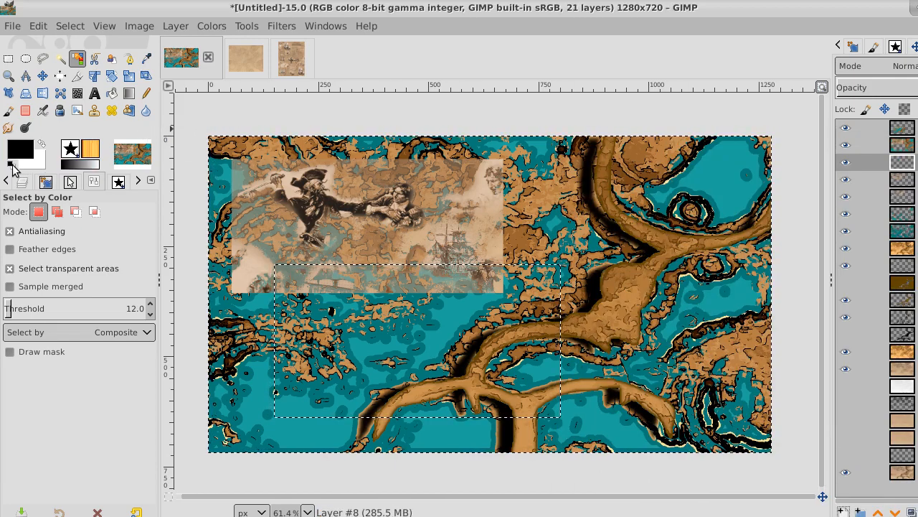
{"action": "left_click", "coordinate": [113, 94]}
{"action": "left_click", "coordinate": [291, 212]}
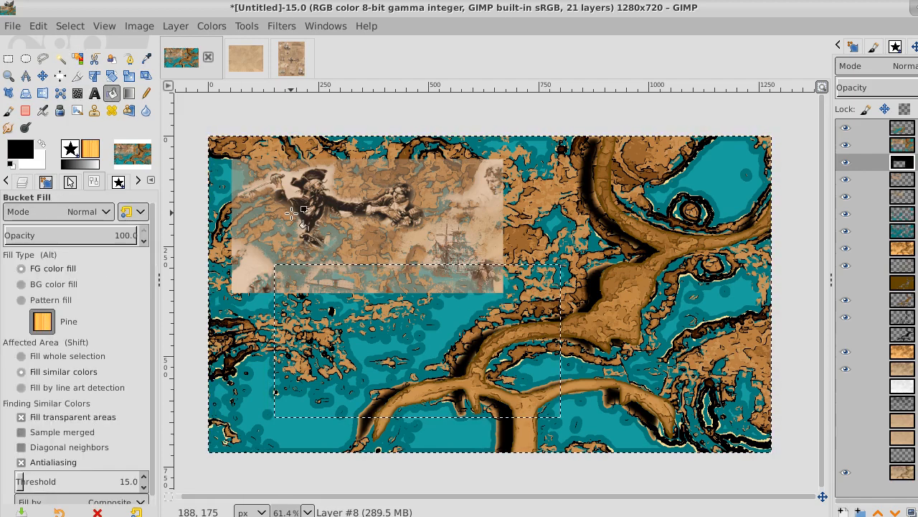
Clear the selection and hide the two layers above the black-filled layer.
{"action": "left_click", "coordinate": [72, 25]}
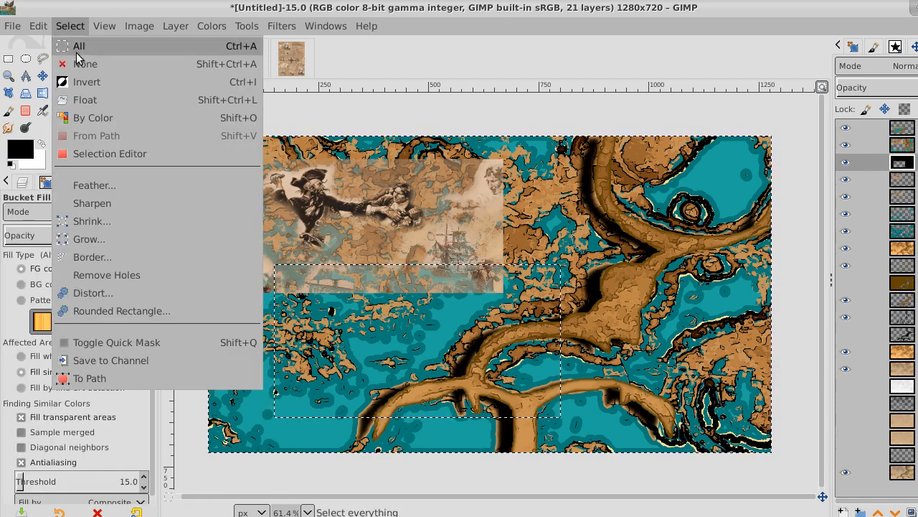
{"action": "left_click", "coordinate": [85, 63]}
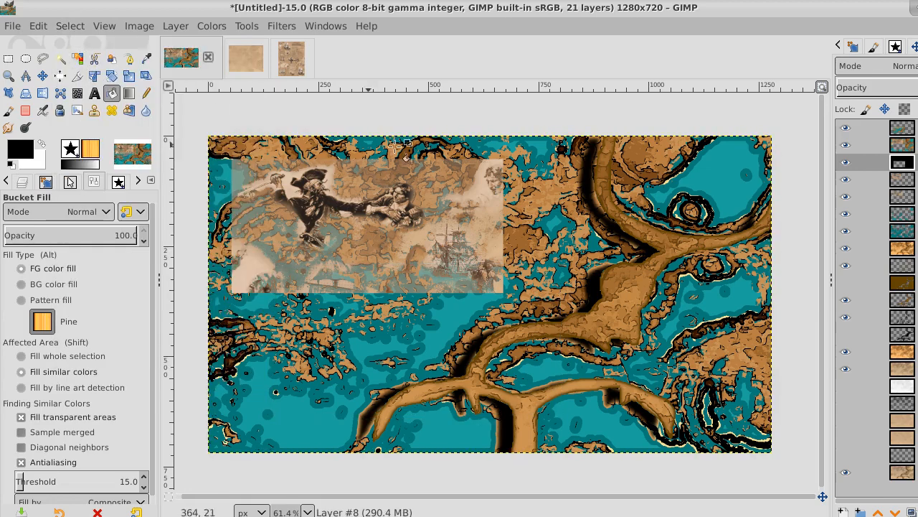
{"action": "left_click", "coordinate": [848, 146]}
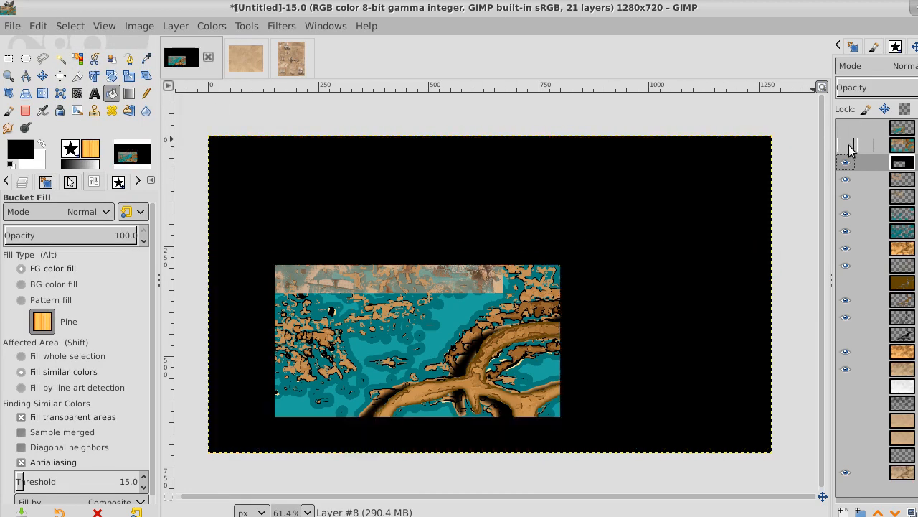
Show the two layers above the black surround layer, duplicate the black layer and hide its lower copy.
{"action": "left_click", "coordinate": [849, 147]}
{"action": "left_click", "coordinate": [849, 132]}
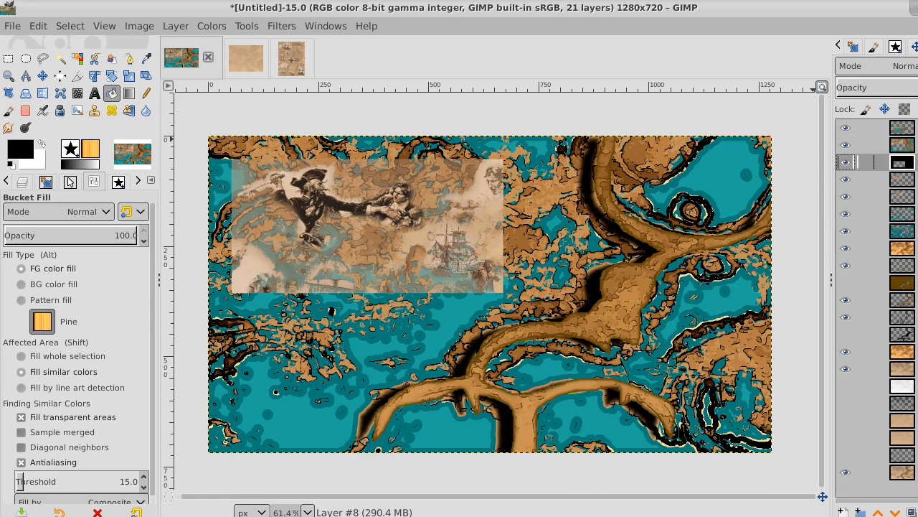
{"action": "left_click", "coordinate": [911, 512]}
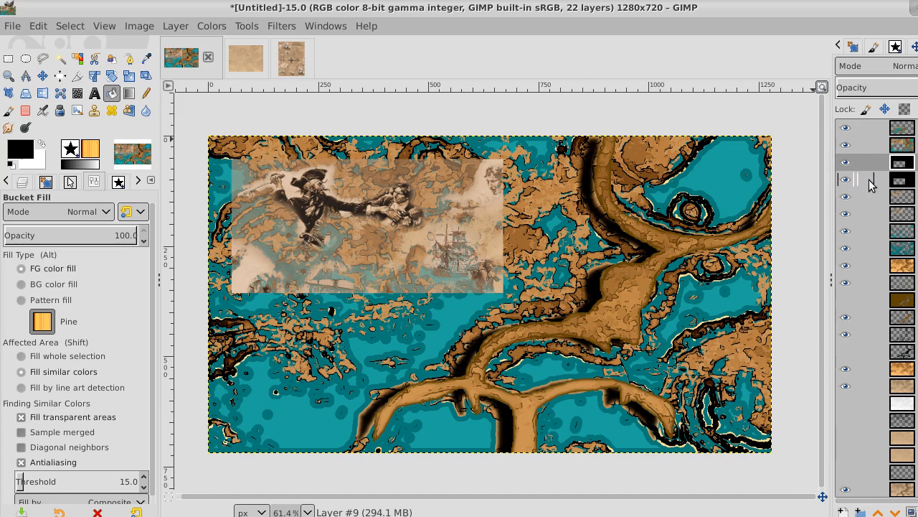
{"action": "left_click", "coordinate": [846, 180]}
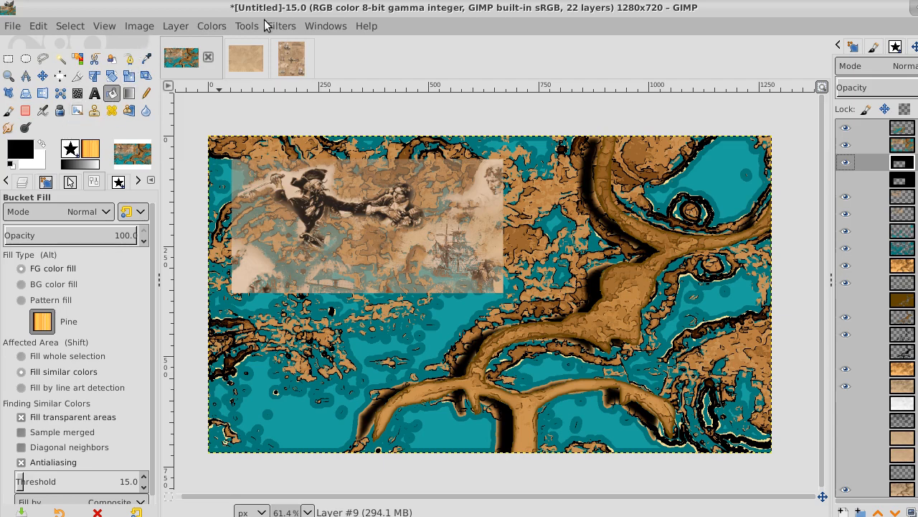
Apply a Gaussian Blur with Size X and Size Y of 6.50 to the upper black surround layer.
{"action": "left_click", "coordinate": [287, 26]}
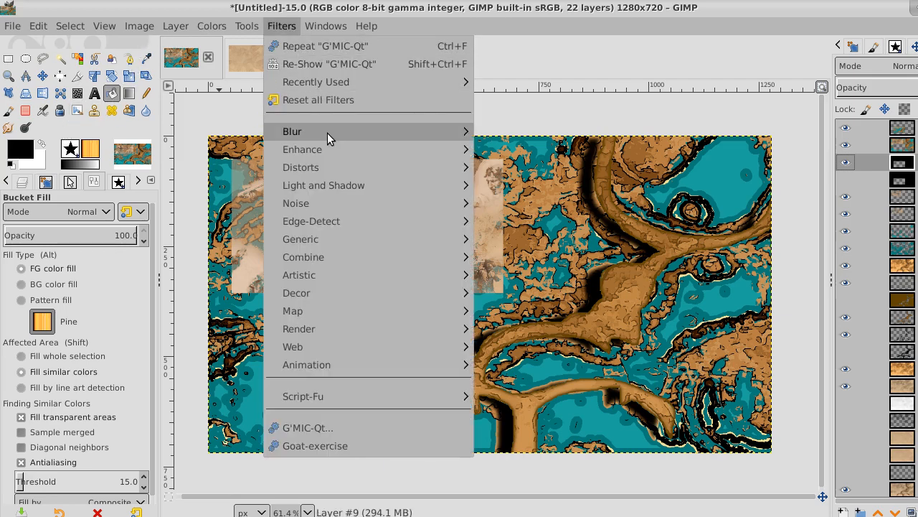
{"action": "mouse_move", "coordinate": [328, 133]}
{"action": "left_click", "coordinate": [527, 127]}
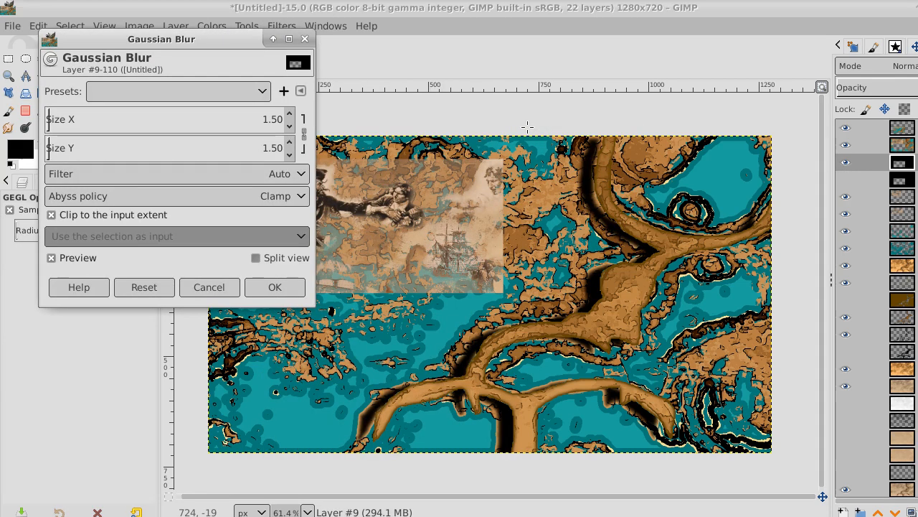
{"action": "left_click", "coordinate": [291, 113]}
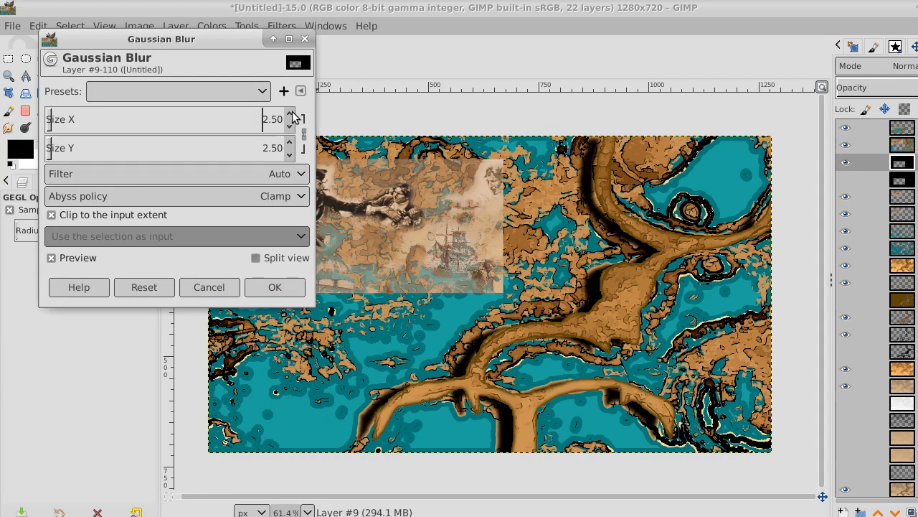
{"action": "left_click", "coordinate": [291, 113]}
{"action": "left_click", "coordinate": [291, 113]}
{"action": "left_click", "coordinate": [290, 113]}
{"action": "left_click", "coordinate": [290, 114]}
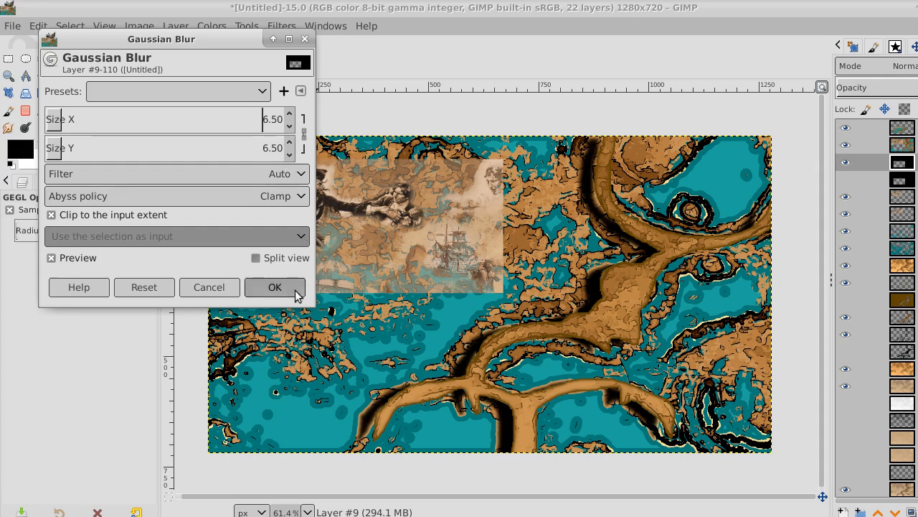
{"action": "left_click", "coordinate": [295, 289]}
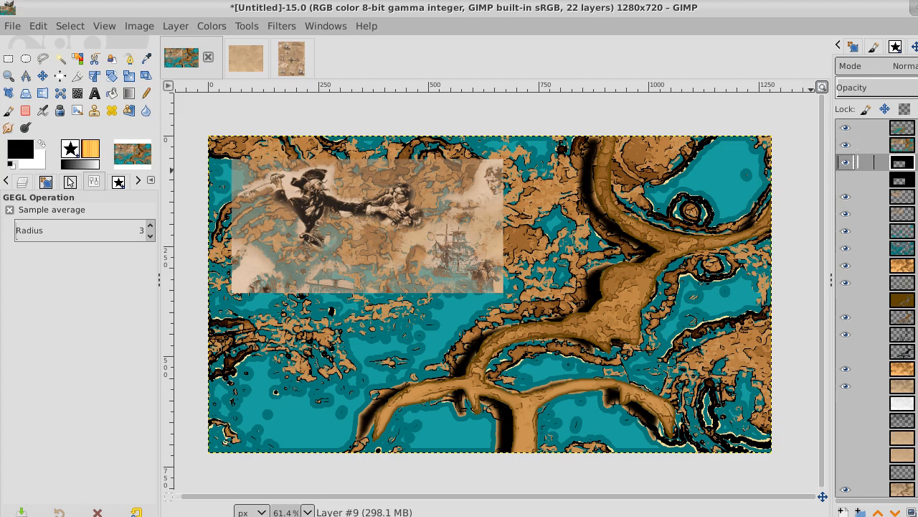
Toggle the two topmost layers to check the blurred surround, leaving both of them hidden.
{"action": "left_click", "coordinate": [845, 145]}
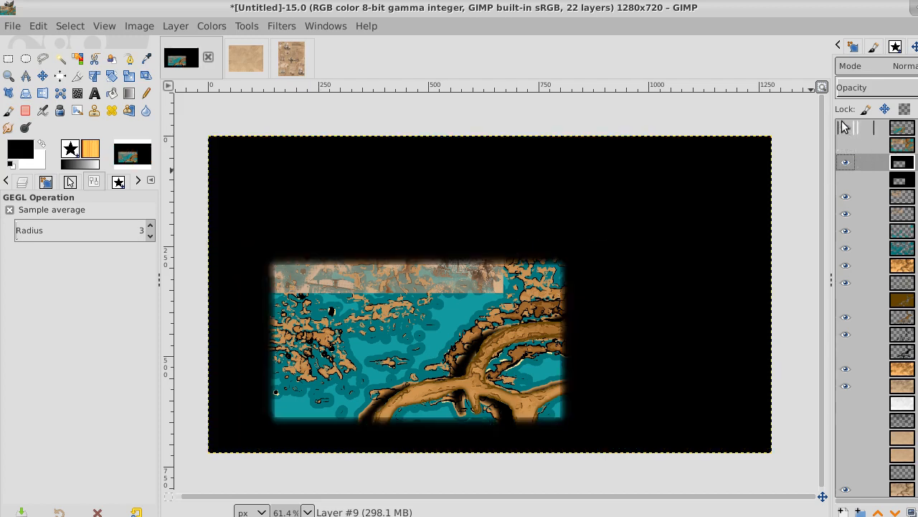
{"action": "left_click", "coordinate": [845, 145]}
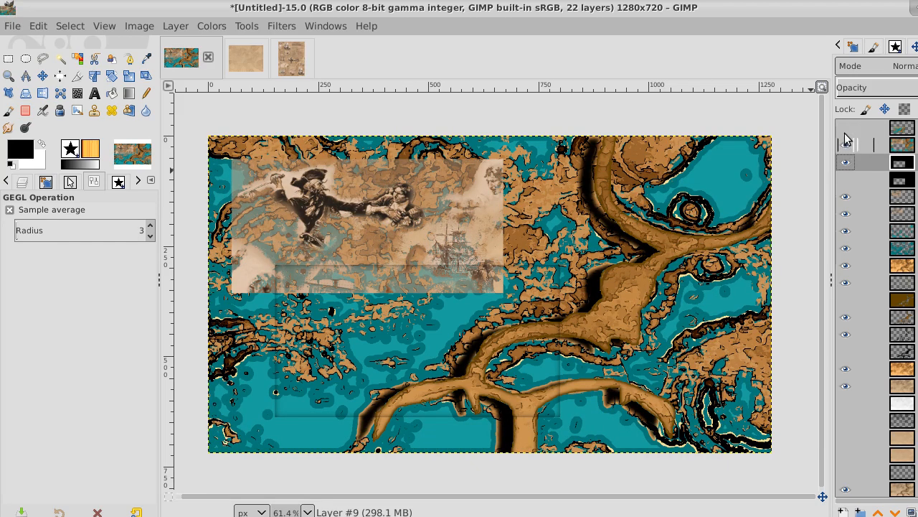
{"action": "left_click", "coordinate": [845, 129]}
{"action": "left_click", "coordinate": [846, 129]}
{"action": "left_click", "coordinate": [847, 146]}
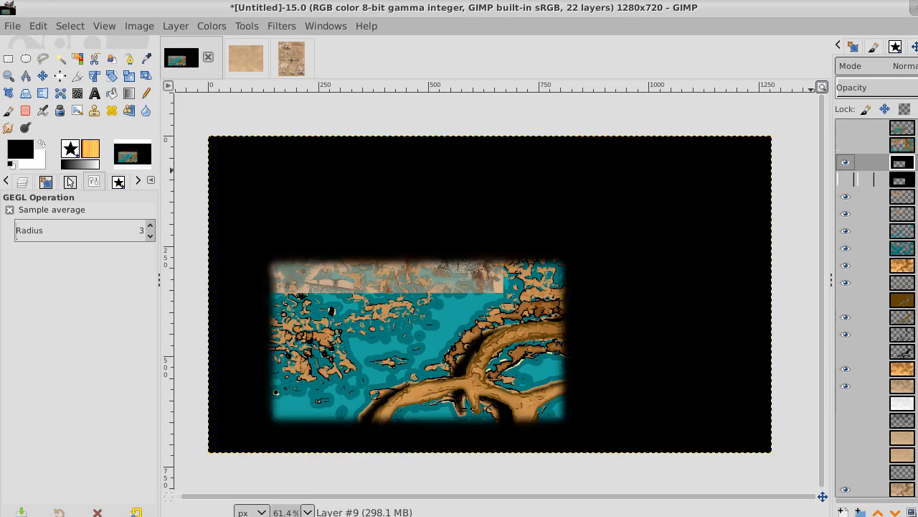
Show the unblurred black layer in place of the blurred one and select its black surround by color.
{"action": "left_click", "coordinate": [865, 180]}
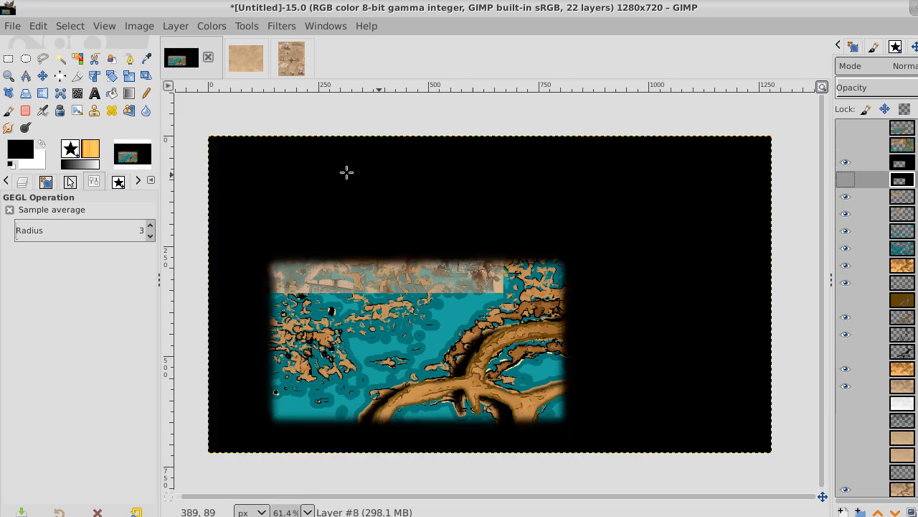
{"action": "left_click", "coordinate": [77, 58]}
{"action": "left_click", "coordinate": [845, 162]}
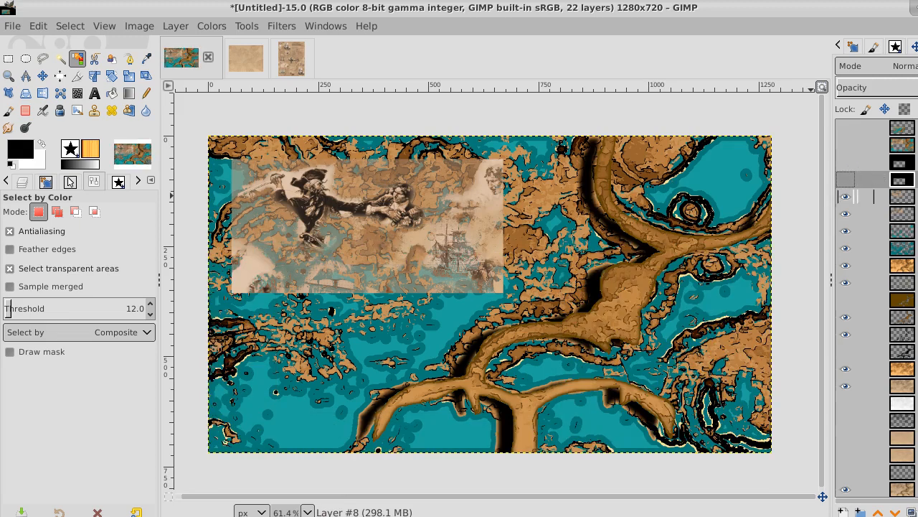
{"action": "left_click", "coordinate": [845, 180]}
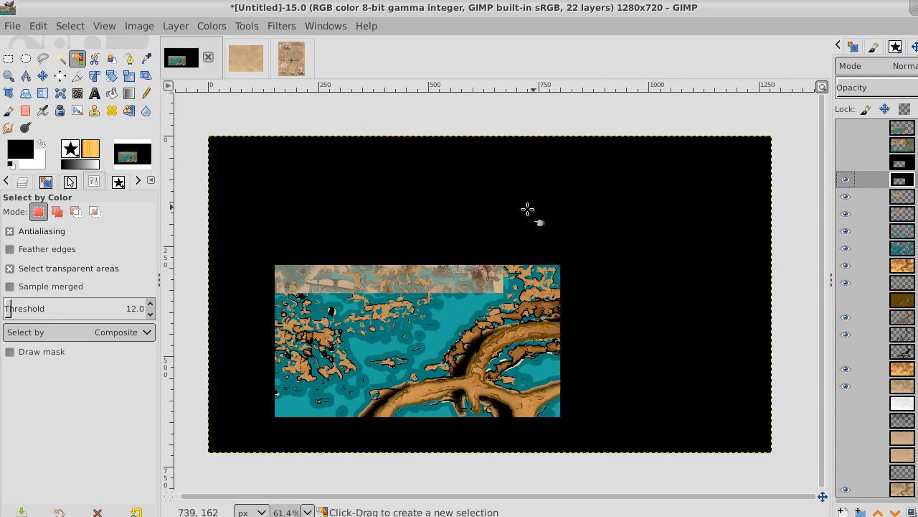
{"action": "left_click", "coordinate": [485, 212]}
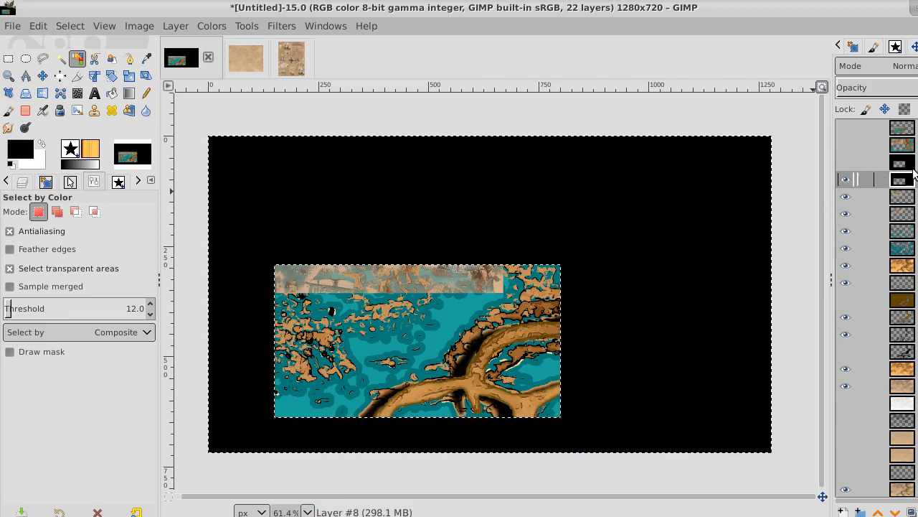
Show the blurred black layer, hide the unblurred one, and delete the selected surround from the blurred layer.
{"action": "left_click", "coordinate": [854, 163]}
{"action": "left_click", "coordinate": [845, 163]}
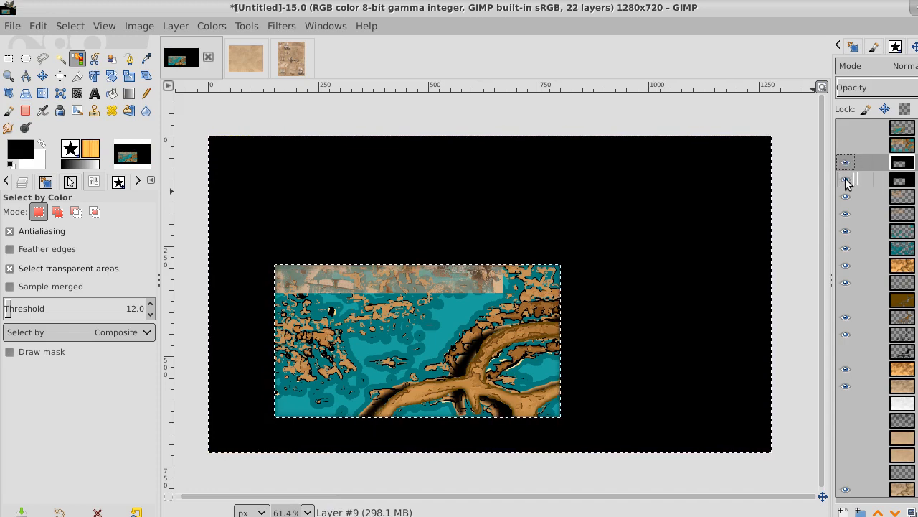
{"action": "left_click", "coordinate": [845, 179]}
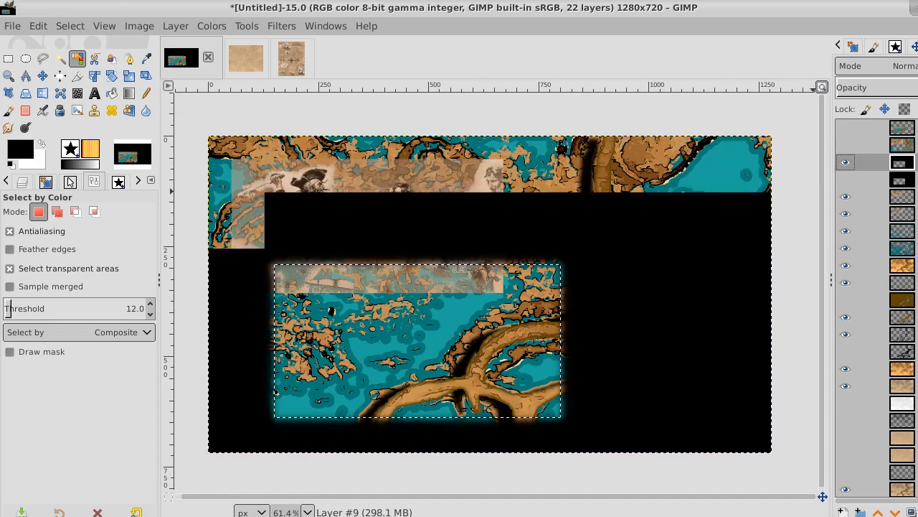
{"action": "key", "text": "Delete"}
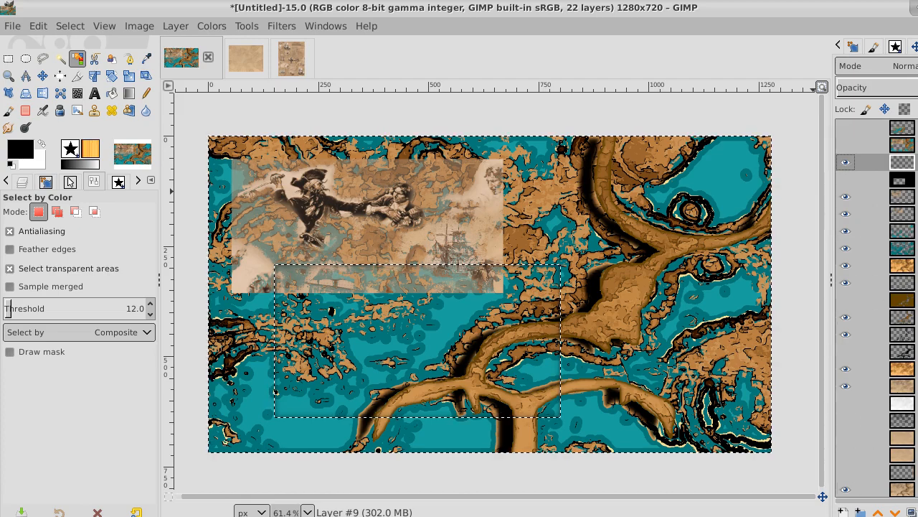
Duplicate the blurred inner-shadow layer four times and raise the active copy to the top of the layer stack.
{"action": "left_click", "coordinate": [911, 512]}
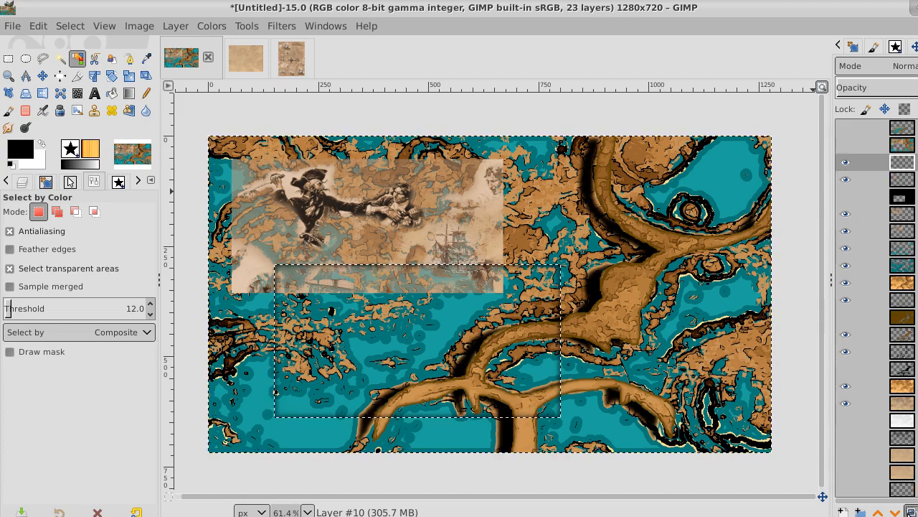
{"action": "left_click", "coordinate": [911, 512]}
{"action": "left_click", "coordinate": [910, 512]}
{"action": "left_click", "coordinate": [910, 511]}
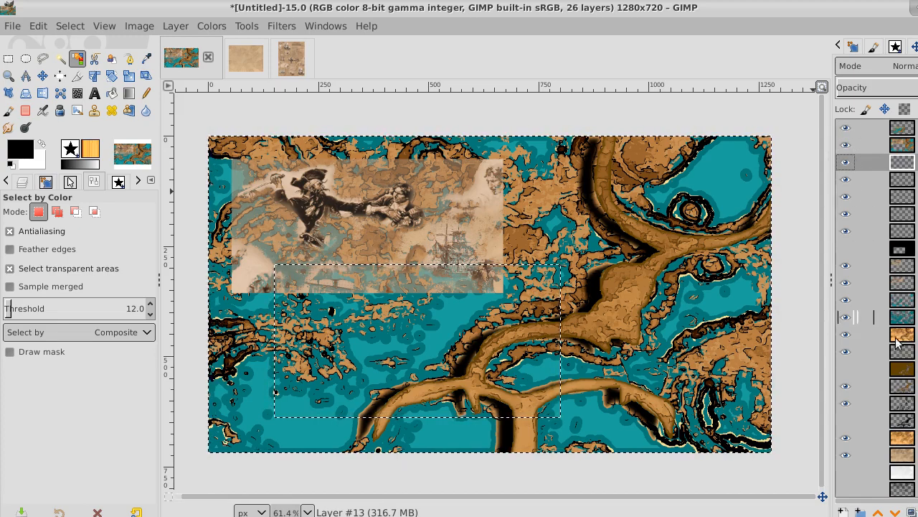
{"action": "left_click", "coordinate": [877, 512]}
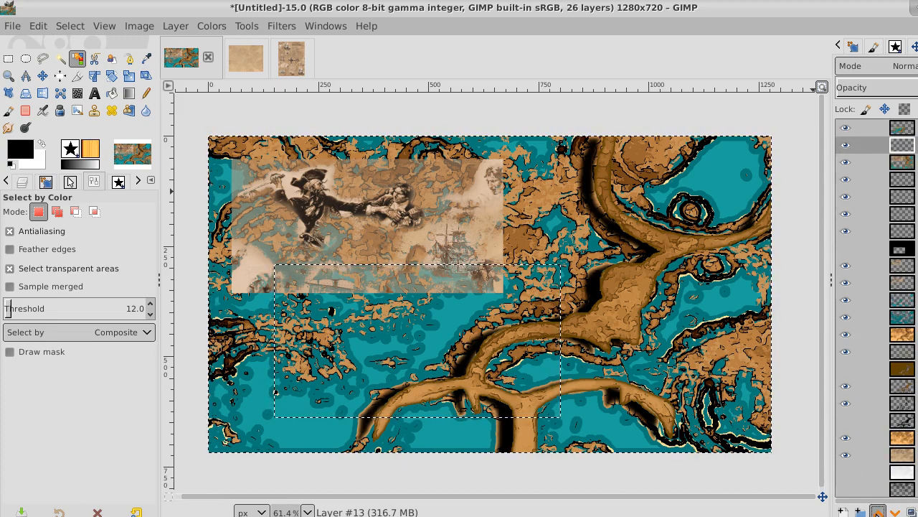
{"action": "left_click", "coordinate": [877, 511]}
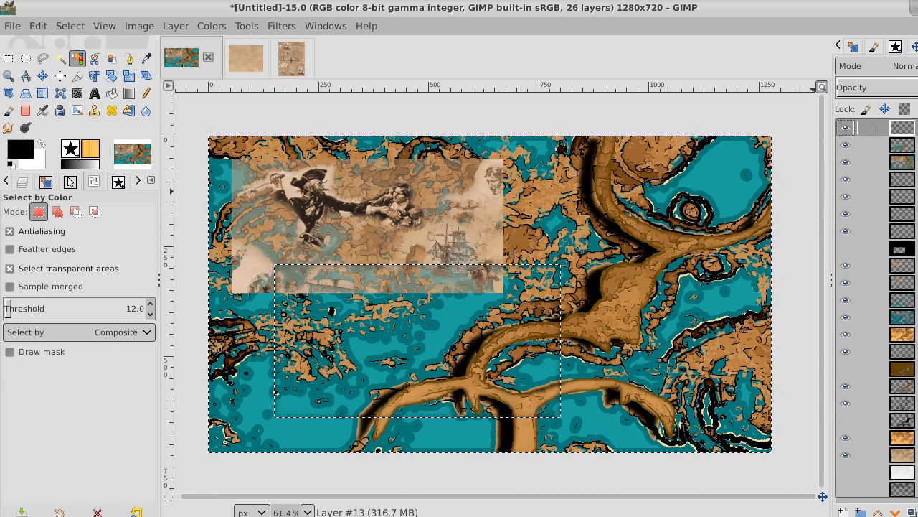
Clear the selection around the rectangle.
{"action": "right_click", "coordinate": [882, 128]}
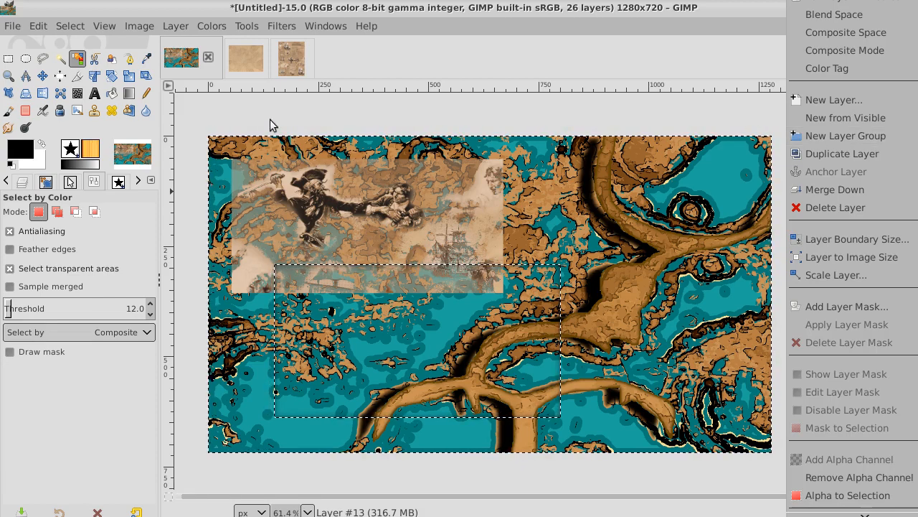
{"action": "left_click", "coordinate": [71, 26]}
{"action": "left_click", "coordinate": [75, 25]}
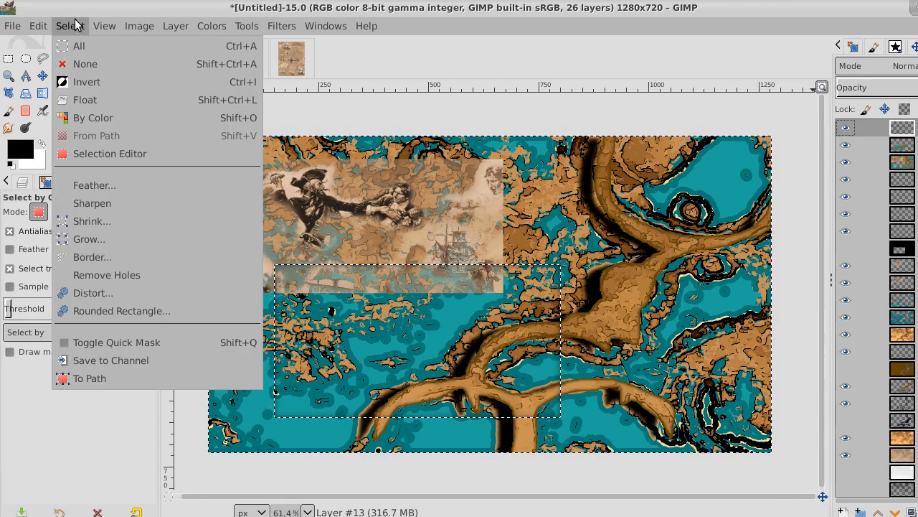
{"action": "left_click", "coordinate": [84, 63]}
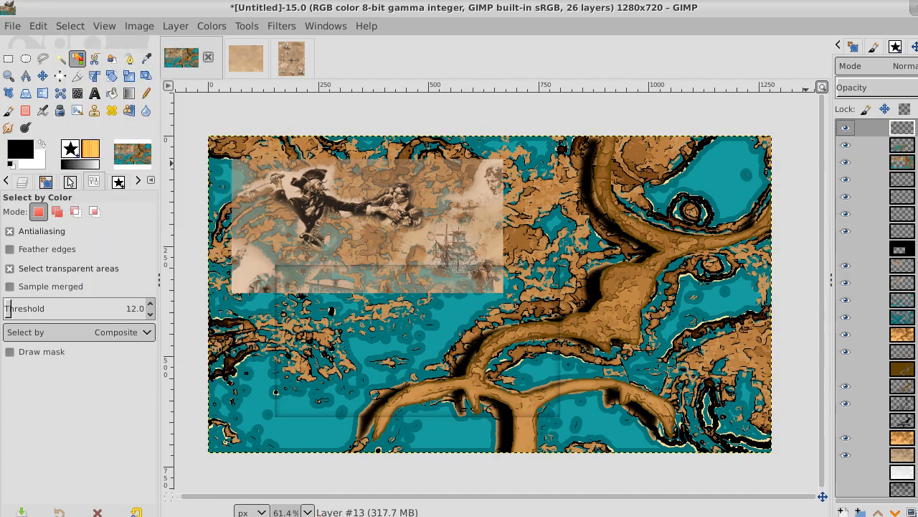
Duplicate the topmost inner-shadow layer and merge the copy down into the original to strengthen the shadow.
{"action": "left_click", "coordinate": [845, 128]}
{"action": "right_click", "coordinate": [868, 127]}
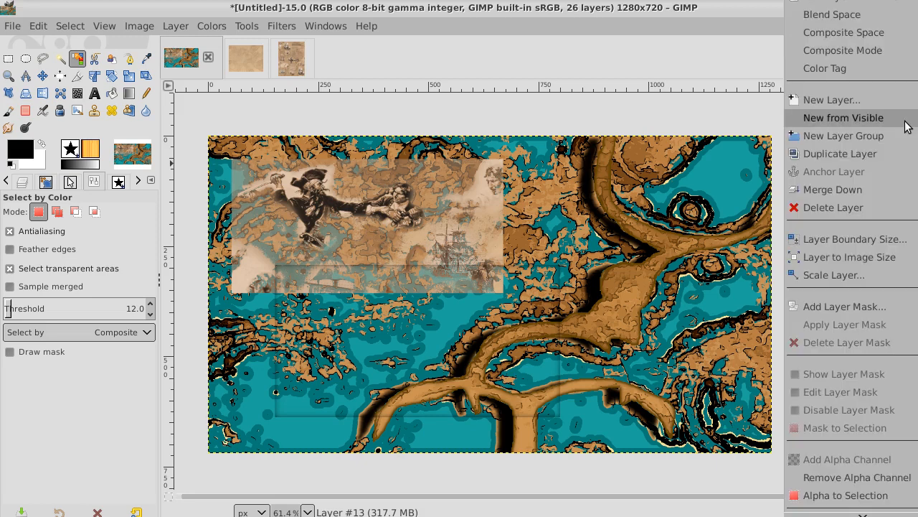
{"action": "key", "text": "Escape"}
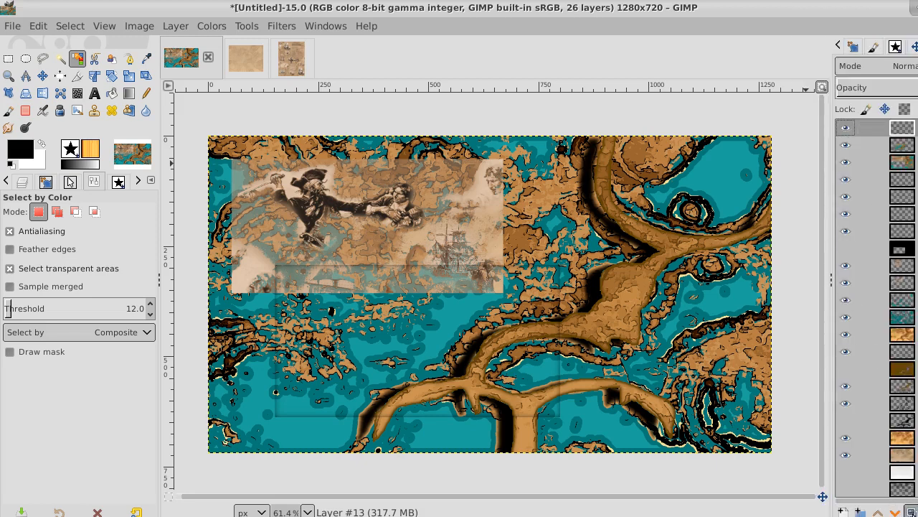
{"action": "left_click", "coordinate": [912, 511]}
{"action": "right_click", "coordinate": [853, 145]}
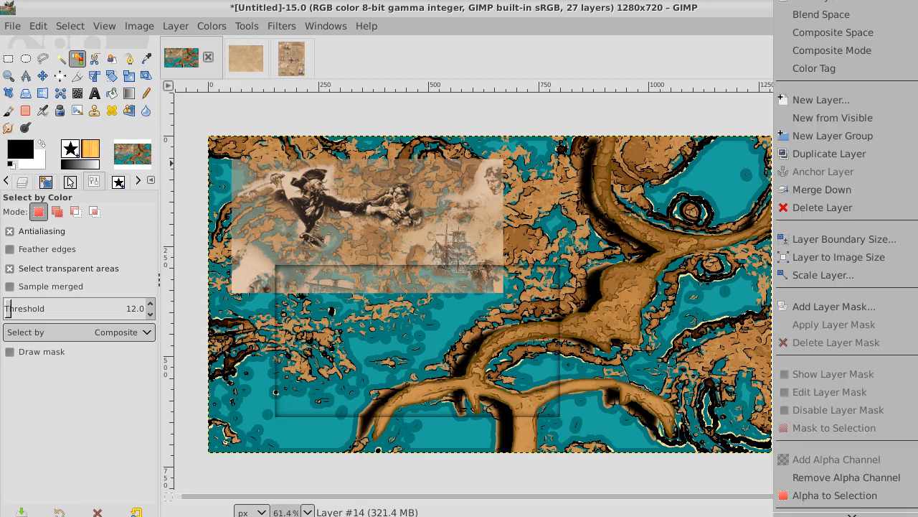
{"action": "left_click", "coordinate": [892, 188]}
Darken the rectangle's shadow further by duplicating the merged shadow layer and merging it down once more.
{"action": "right_click", "coordinate": [843, 145]}
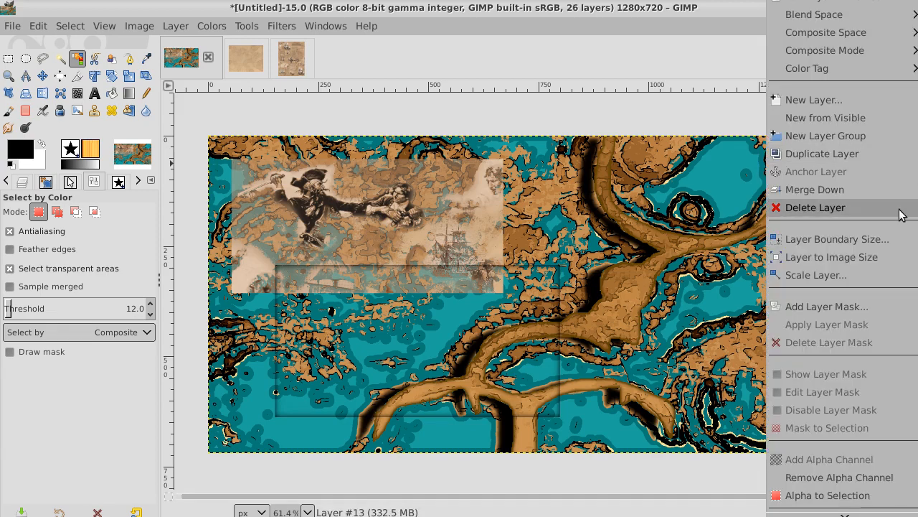
{"action": "key", "text": "Escape"}
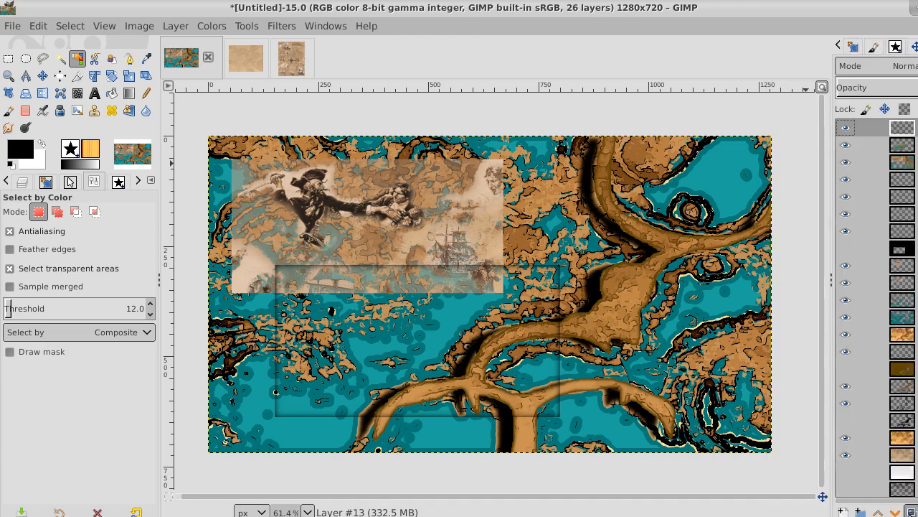
{"action": "left_click", "coordinate": [912, 511]}
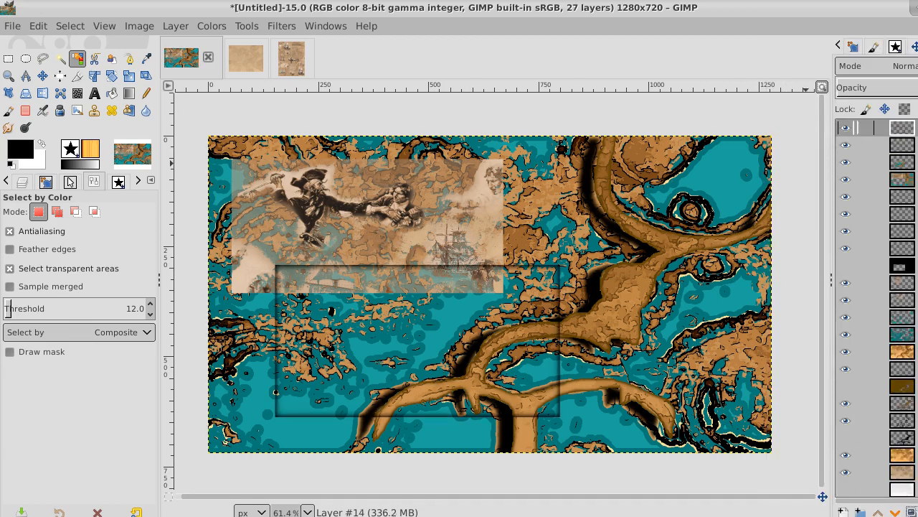
{"action": "right_click", "coordinate": [902, 128]}
{"action": "left_click", "coordinate": [900, 192]}
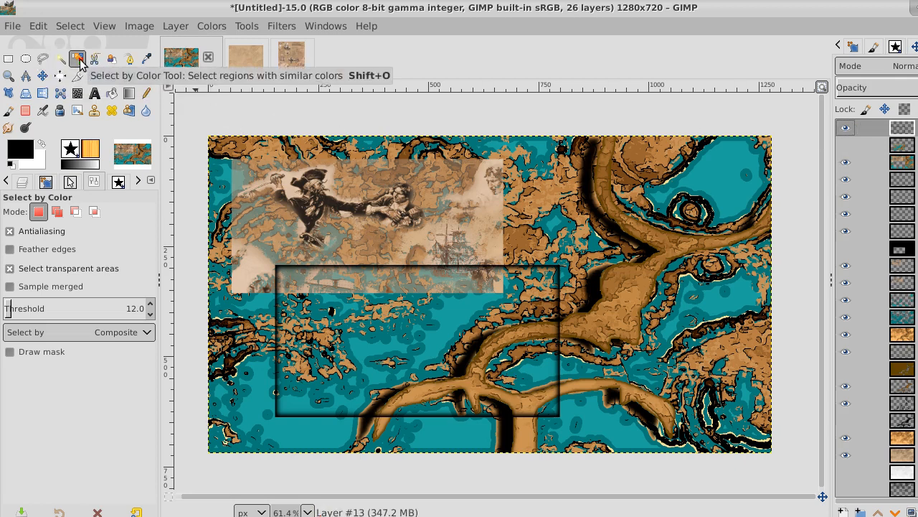
{"action": "left_click", "coordinate": [431, 303]}
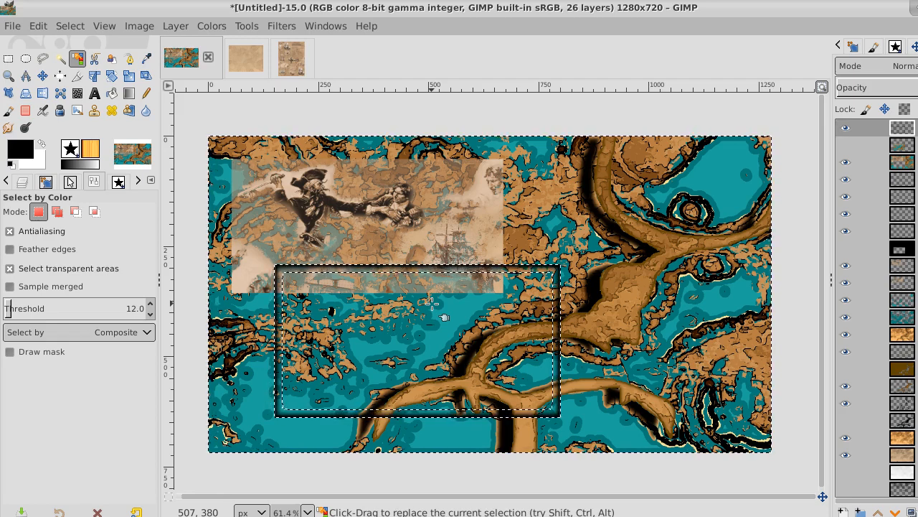
{"action": "left_click", "coordinate": [60, 58]}
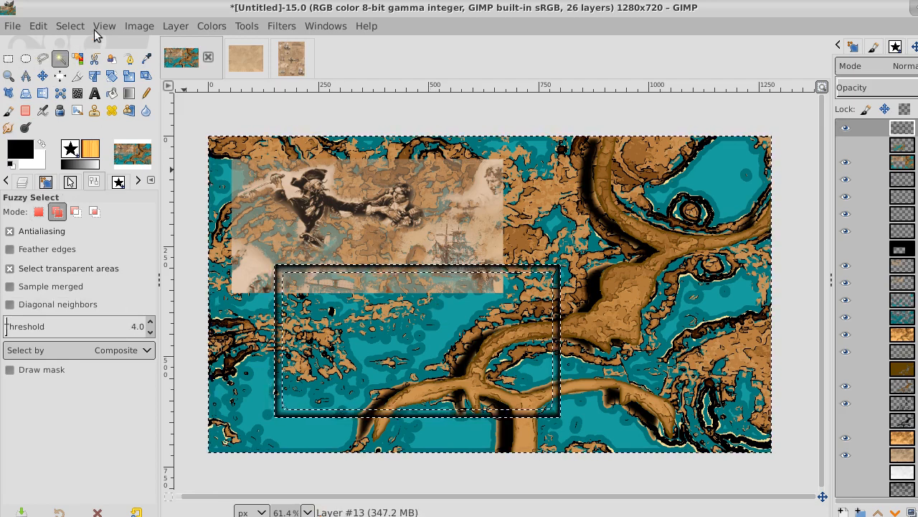
{"action": "left_click", "coordinate": [71, 26]}
{"action": "left_click", "coordinate": [88, 64]}
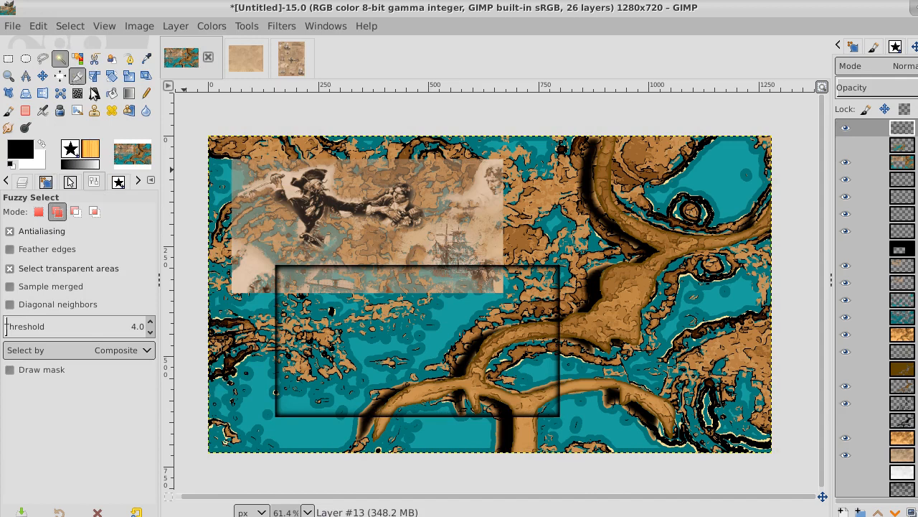
Select the area inside the dark rectangular frame, then show the hidden pasted map layer directly beneath the shadow layer and make it active.
{"action": "left_click", "coordinate": [400, 310]}
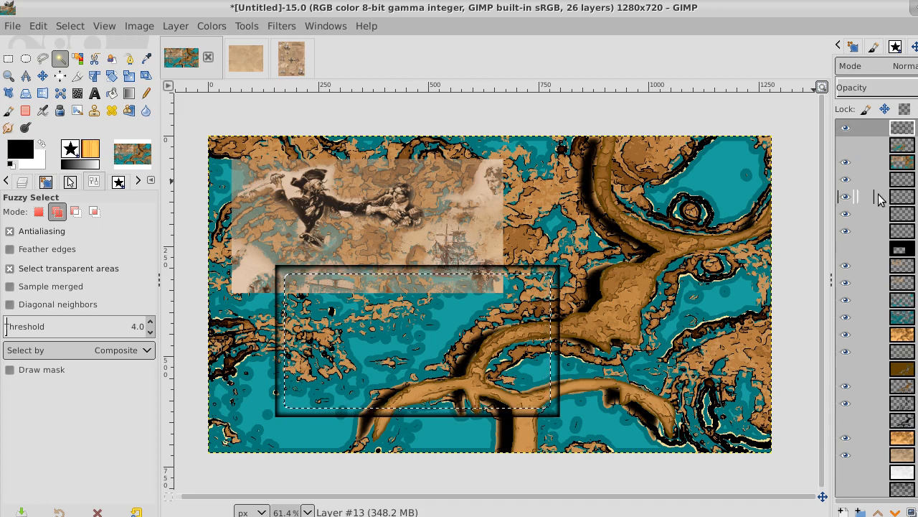
{"action": "left_click", "coordinate": [844, 164]}
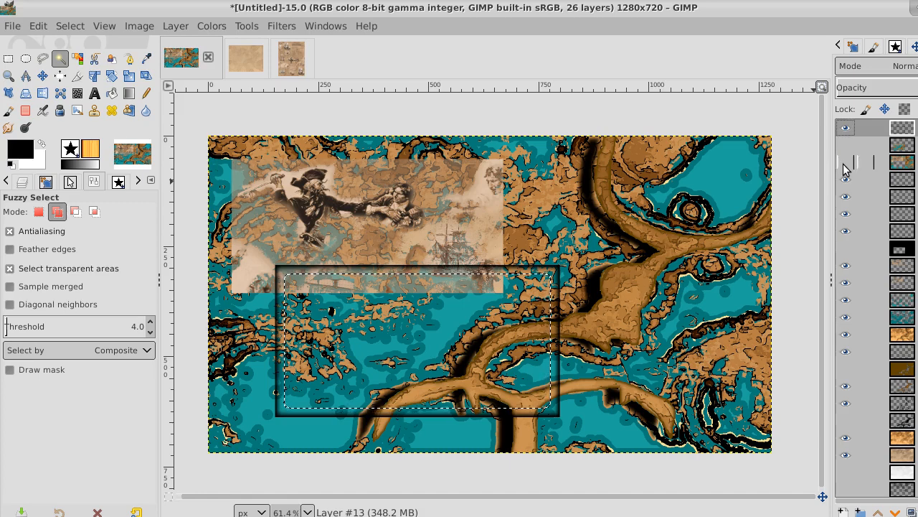
{"action": "left_click", "coordinate": [844, 165]}
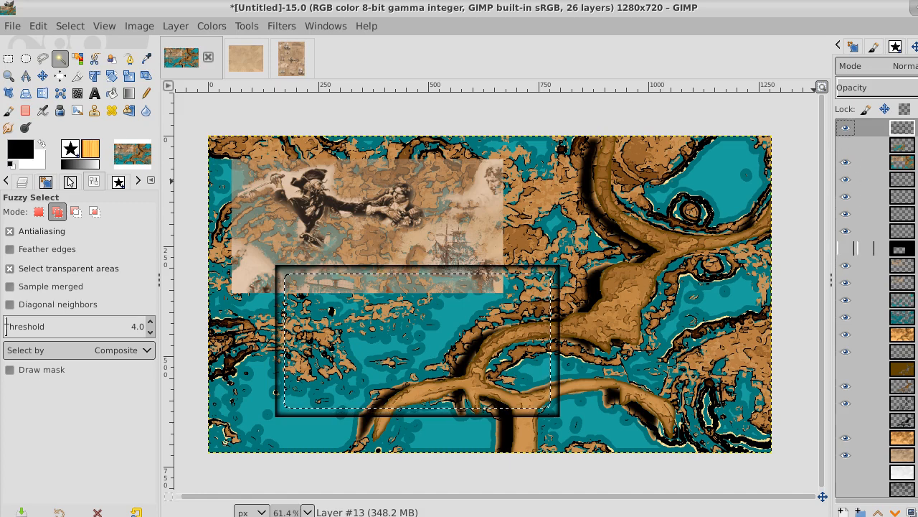
{"action": "left_click", "coordinate": [845, 143]}
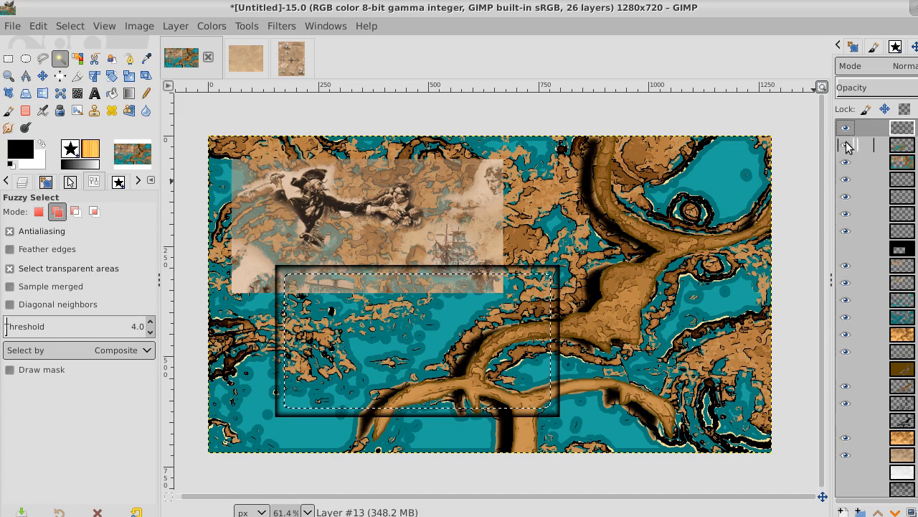
{"action": "left_click", "coordinate": [906, 145]}
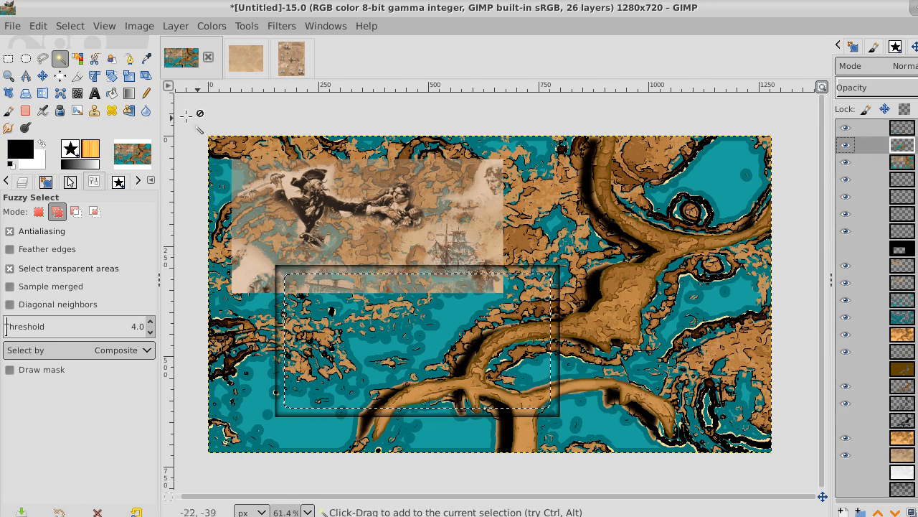
Grow the selection inside the frame by 11 px.
{"action": "left_click", "coordinate": [70, 26]}
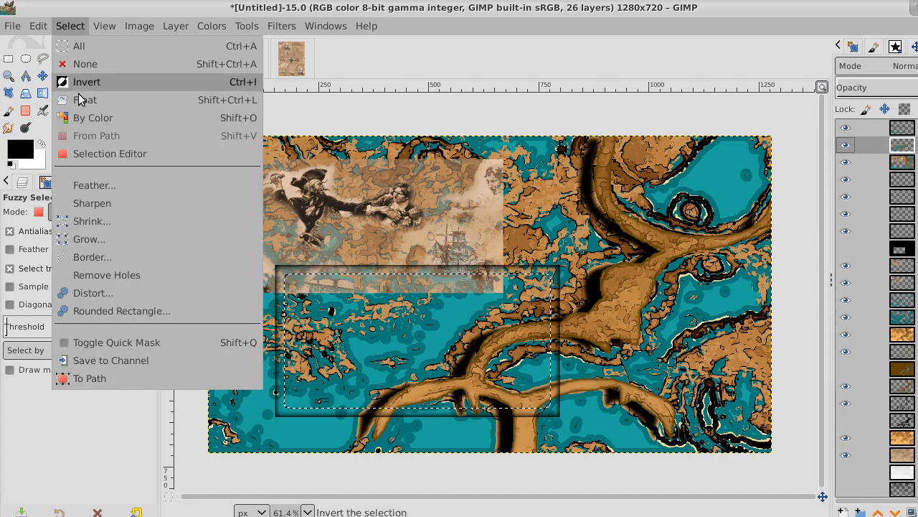
{"action": "left_click", "coordinate": [98, 238]}
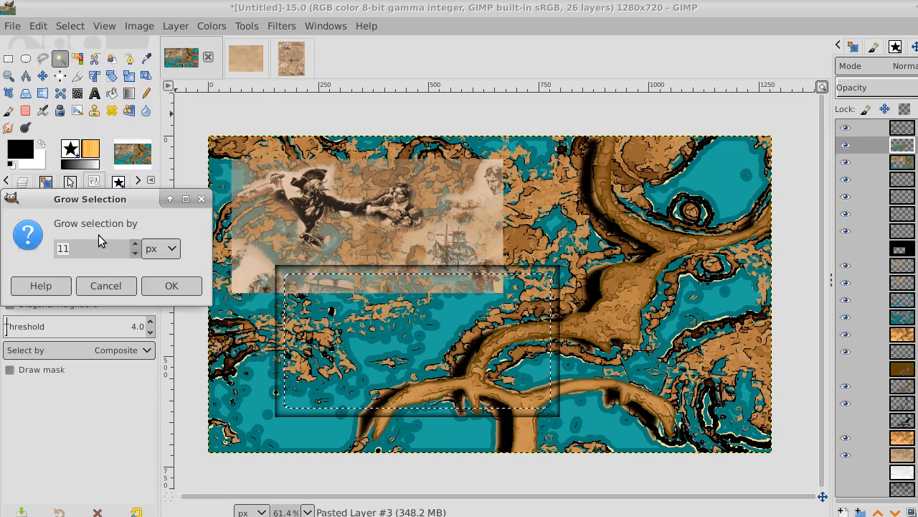
{"action": "left_click", "coordinate": [155, 286]}
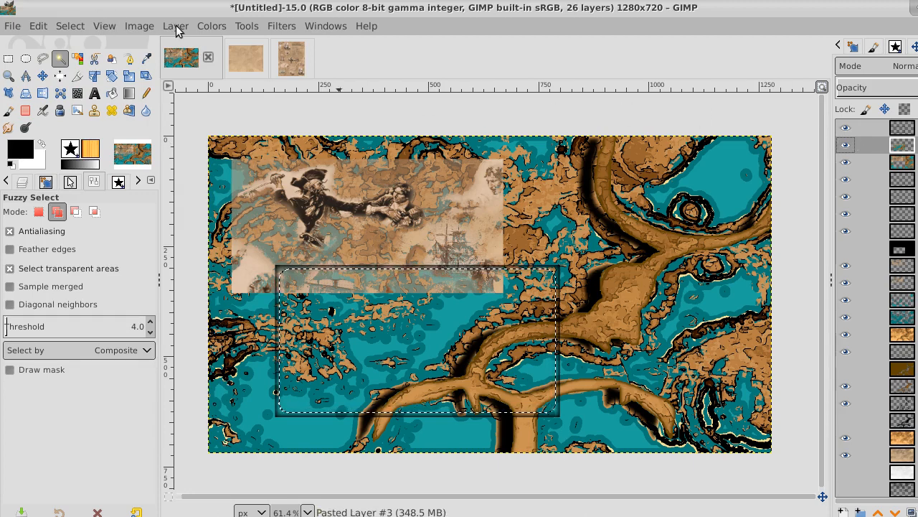
Recolour the selected map area using Hue-Saturation with hue 36.7 and lightness -8.8, and clear the selection.
{"action": "left_click", "coordinate": [210, 27]}
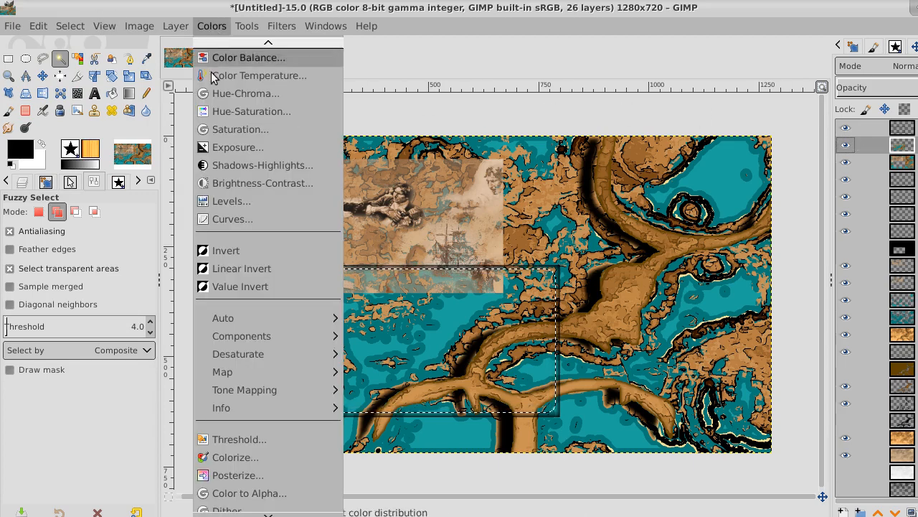
{"action": "left_click", "coordinate": [219, 113]}
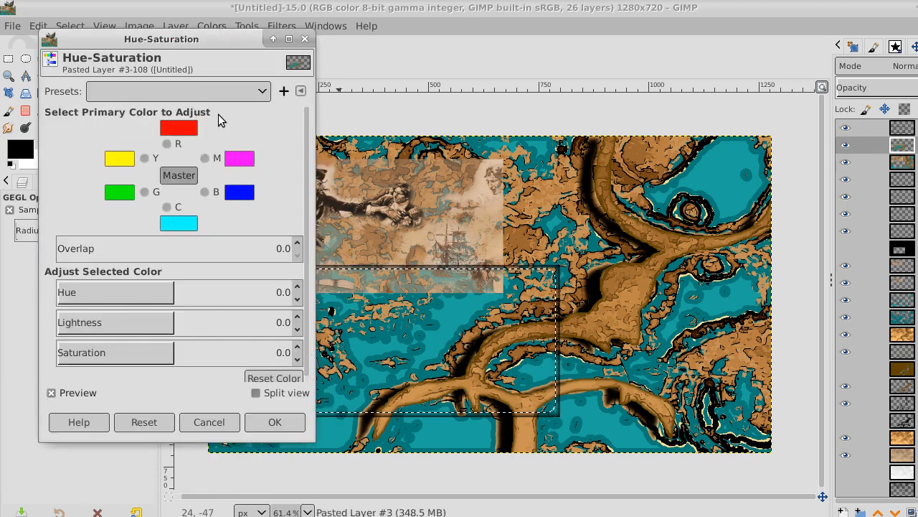
{"action": "left_click_drag", "start_coordinate": [169, 291], "coordinate": [195, 292]}
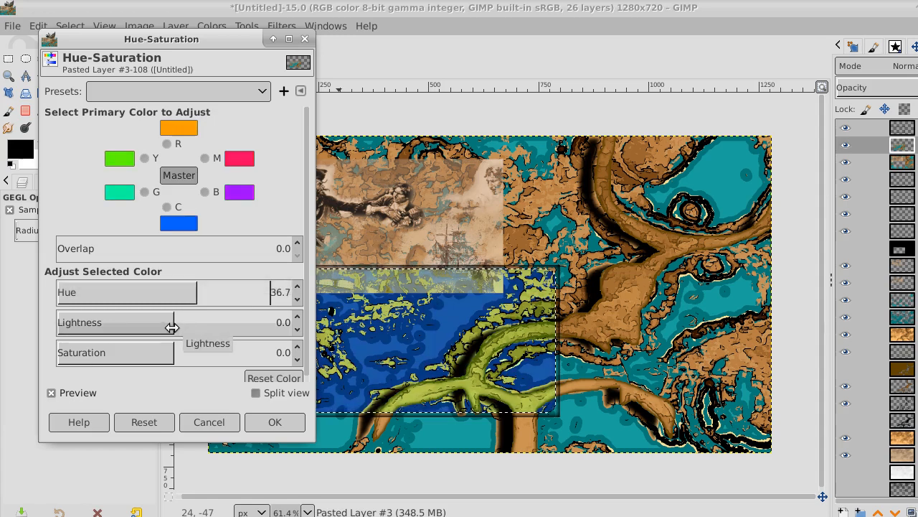
{"action": "mouse_move", "coordinate": [171, 322]}
{"action": "left_mouse_down"}
{"action": "mouse_move", "coordinate": [140, 321]}
{"action": "mouse_move", "coordinate": [173, 324]}
{"action": "mouse_move", "coordinate": [164, 324]}
{"action": "left_mouse_up"}
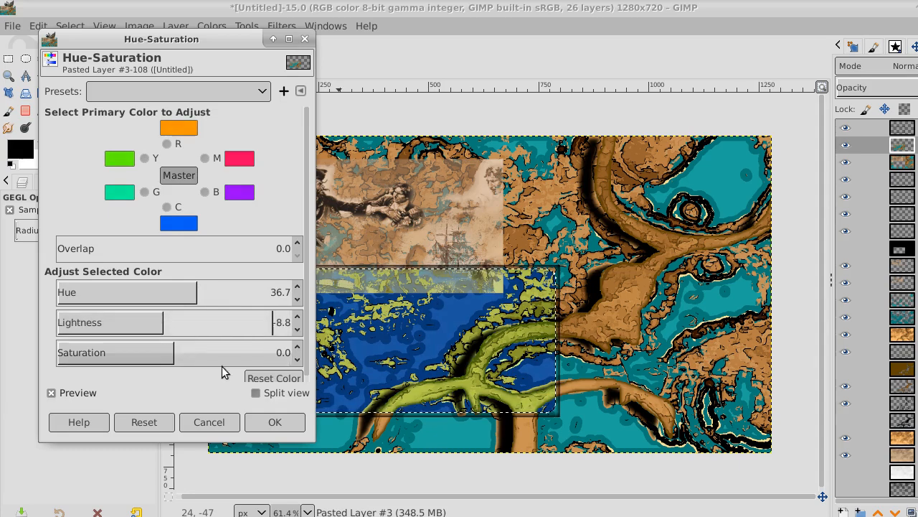
{"action": "left_click", "coordinate": [276, 421]}
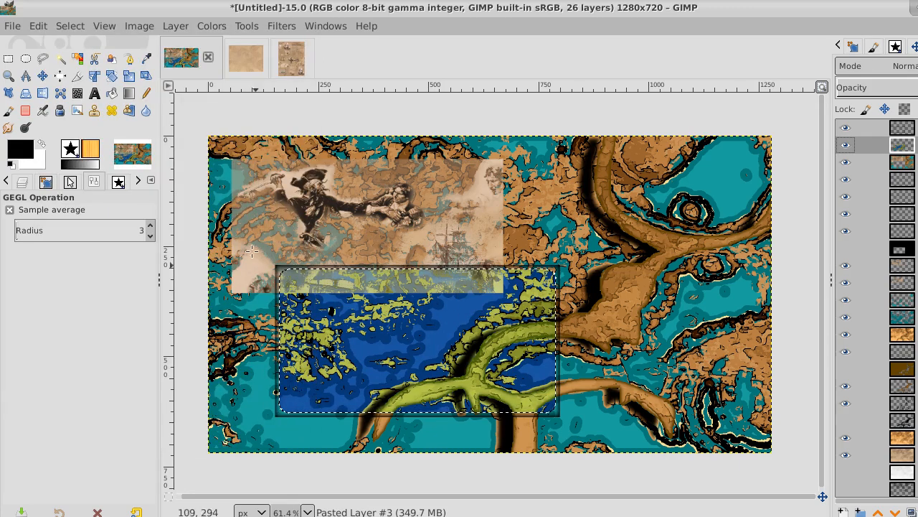
{"action": "left_click", "coordinate": [71, 27]}
{"action": "left_click", "coordinate": [75, 66]}
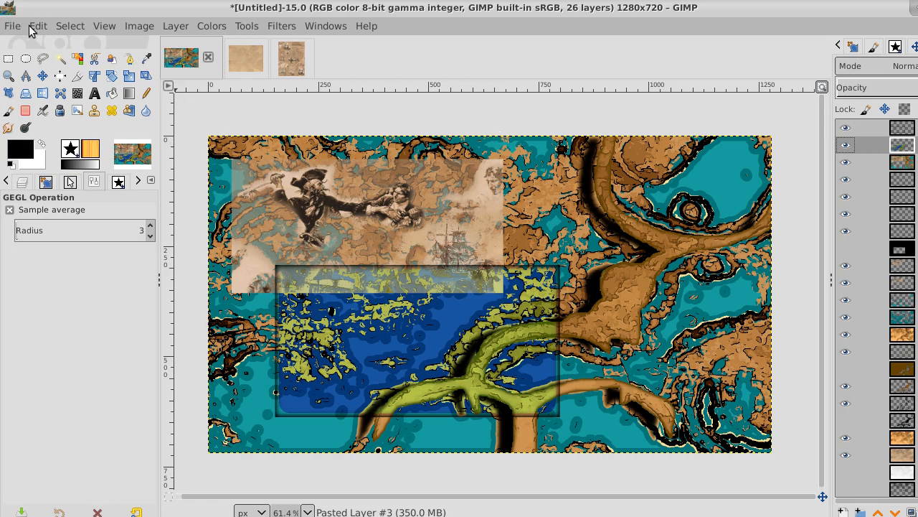
Add a text layer near the framed rectangle's upper-left corner reading "Gimp Tutorial - More immage effects".
{"action": "left_click", "coordinate": [95, 95]}
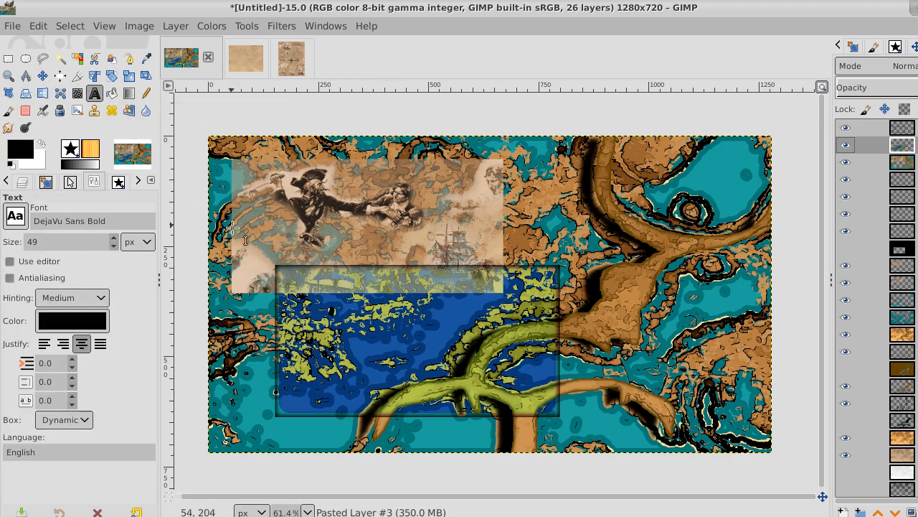
{"action": "left_click", "coordinate": [255, 278]}
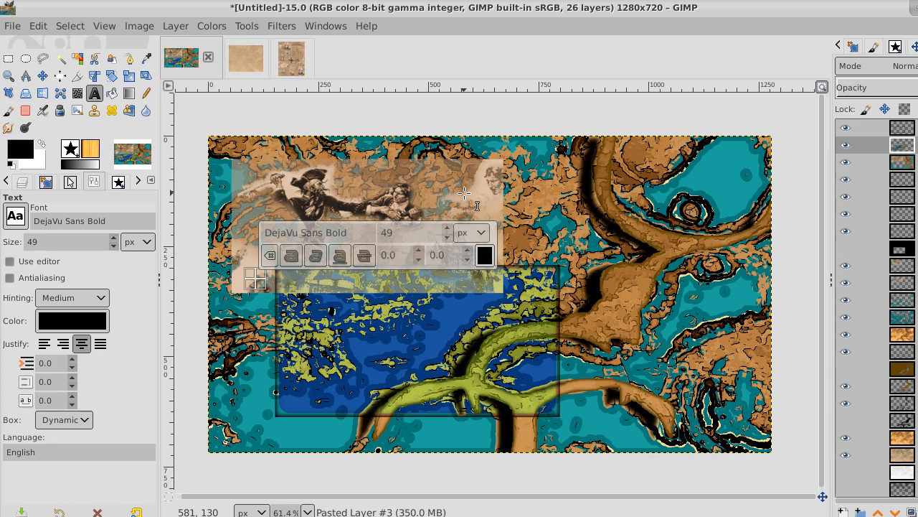
{"action": "type", "text": "Gimp"}
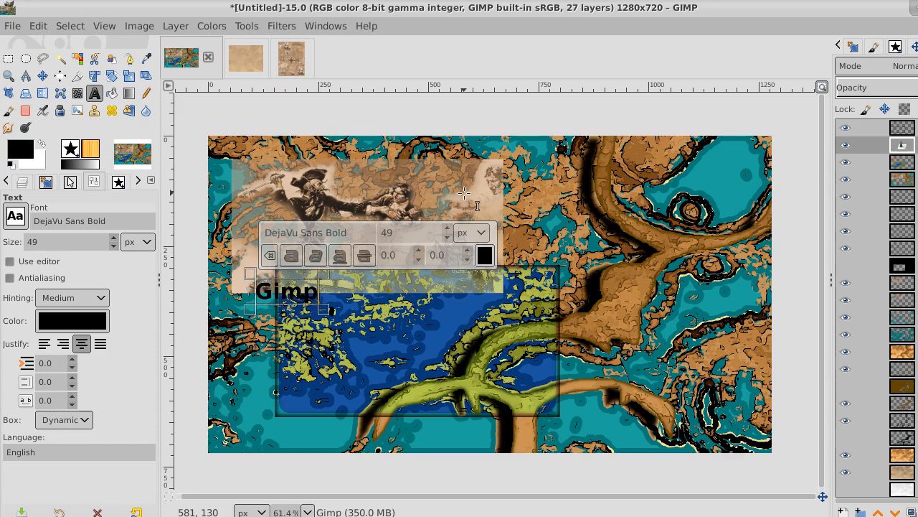
{"action": "type", "text": " Tut"}
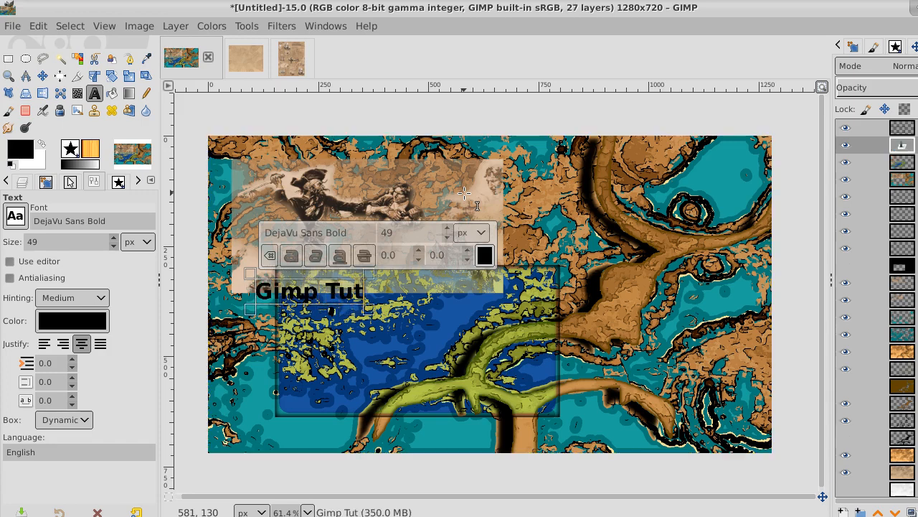
{"action": "type", "text": "orial"}
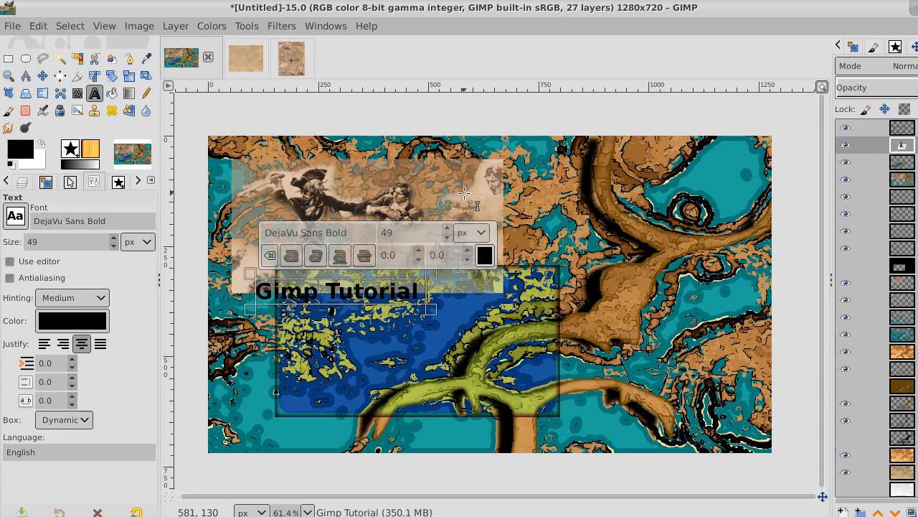
{"action": "type", "text": " -"}
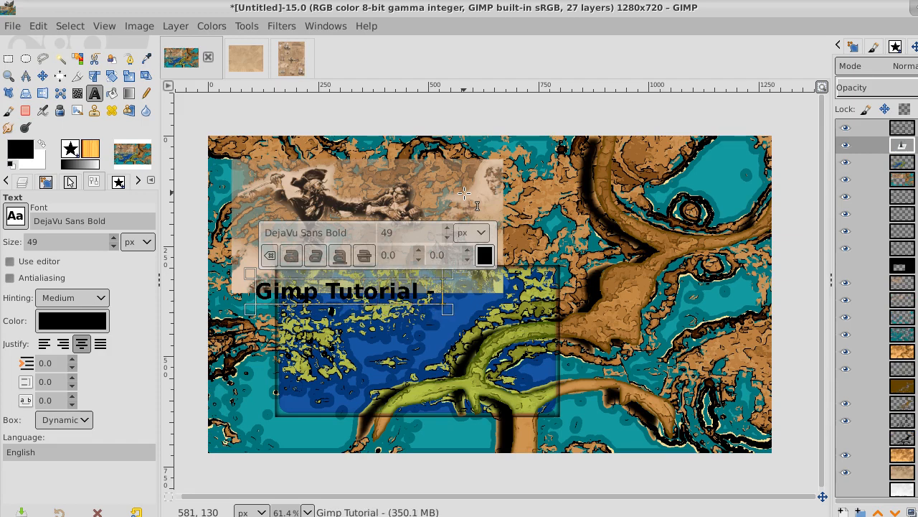
{"action": "type", "text": " More i"}
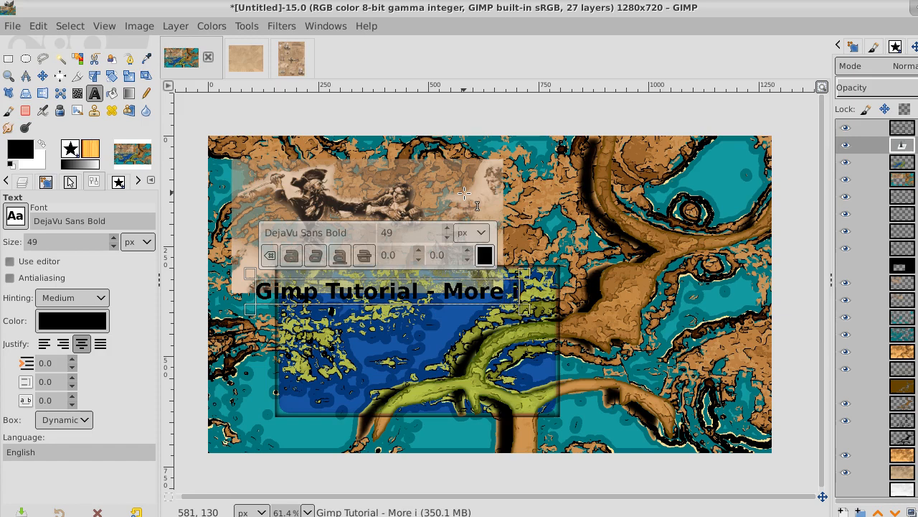
{"action": "type", "text": "mma"}
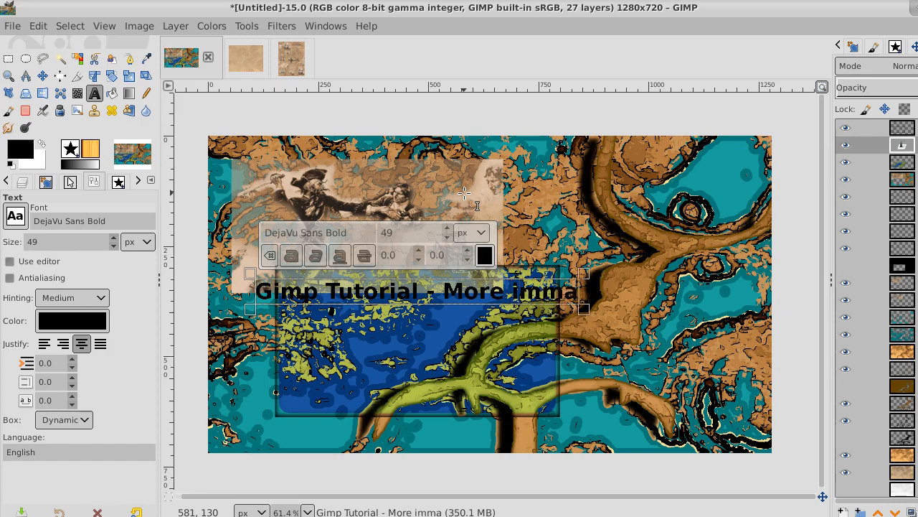
{"action": "type", "text": "ge effec"}
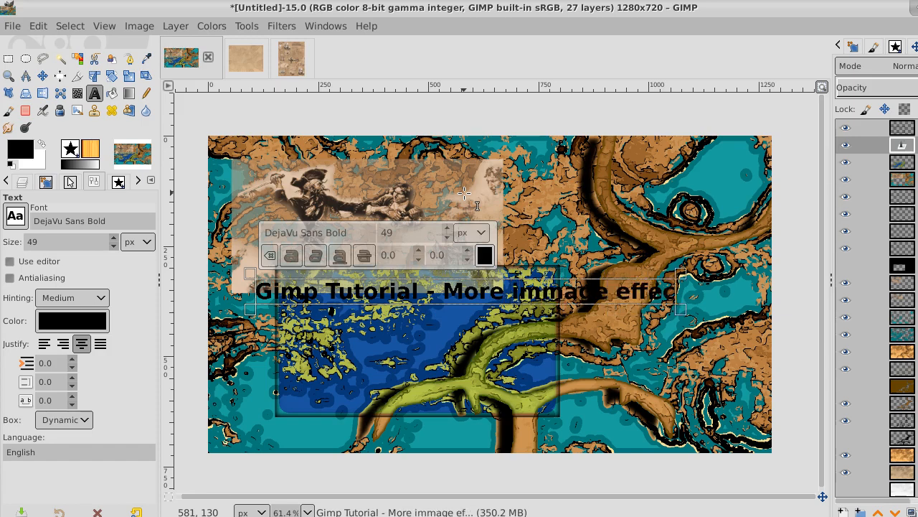
{"action": "type", "text": "ts"}
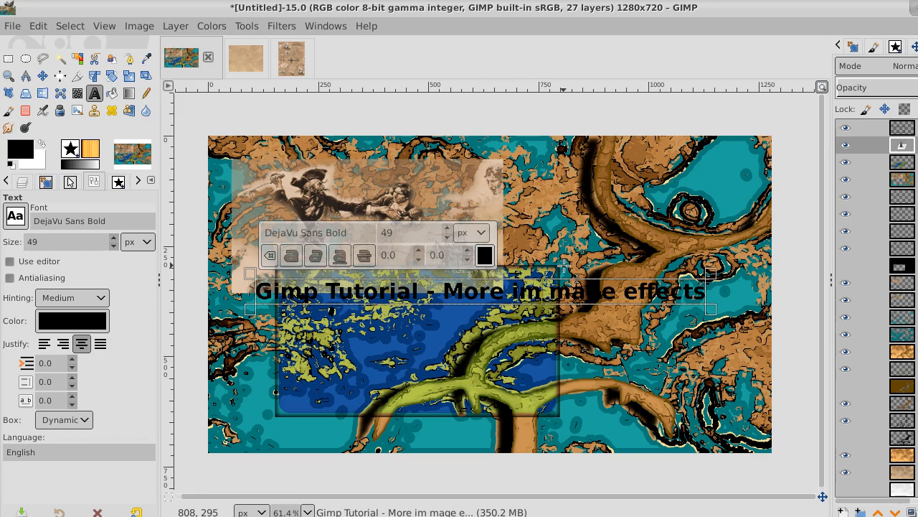
Correct the title's spelling and capitalization so it reads "Gimp Tutorial - More Image Effects".
{"action": "key", "text": "BackSpace"}
{"action": "key", "text": "BackSpace"}
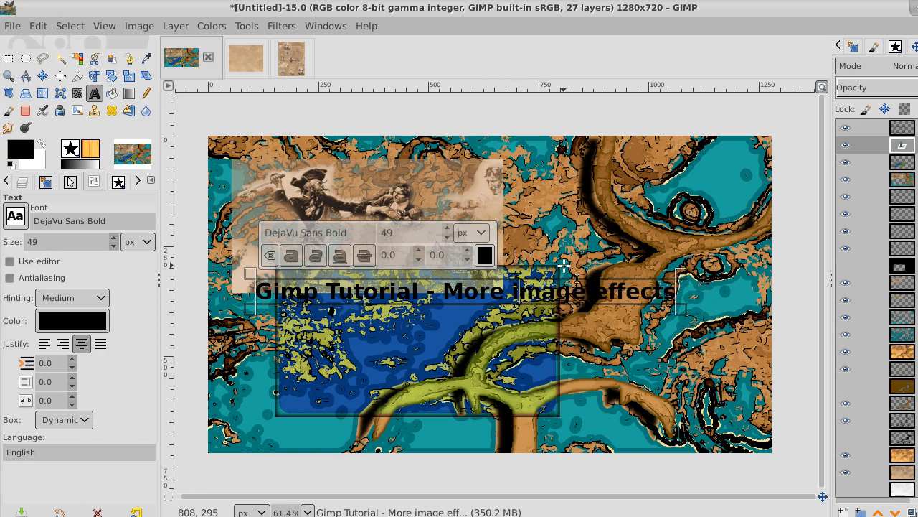
{"action": "key", "text": "BackSpace"}
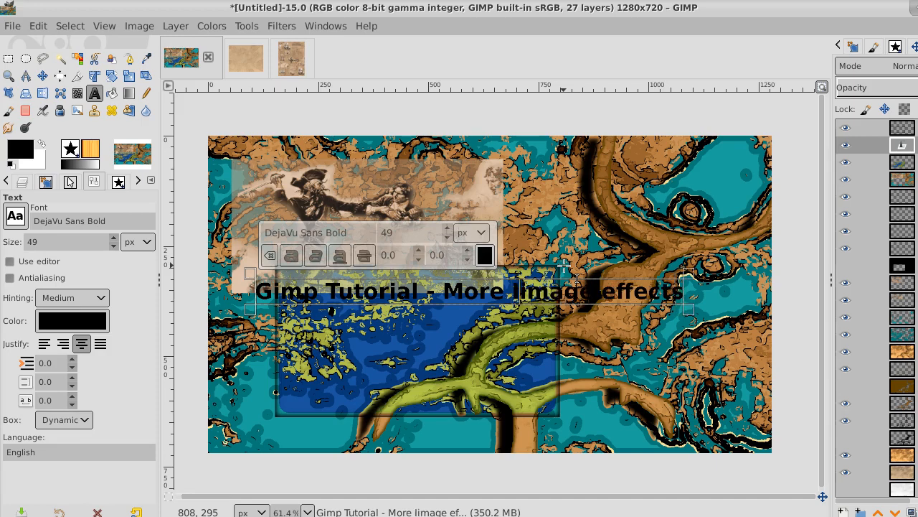
{"action": "type", "text": "I"}
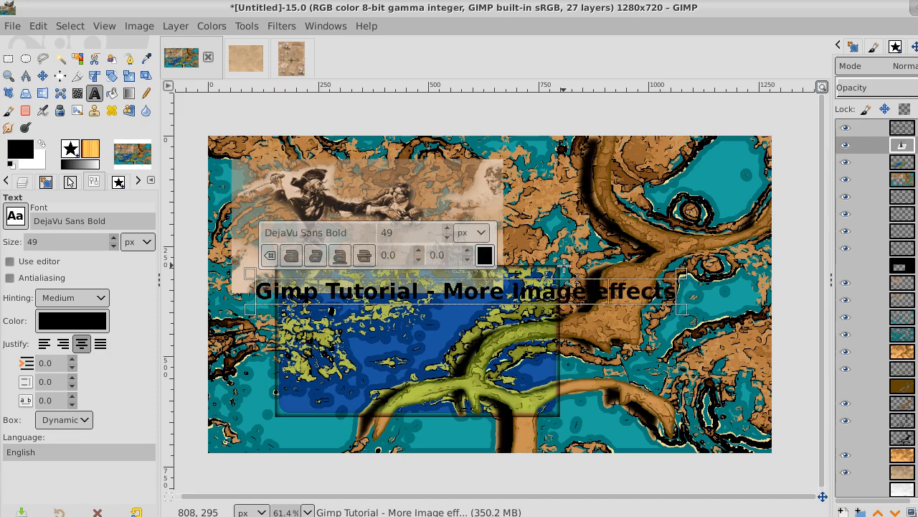
{"action": "type", "text": "E"}
{"action": "key", "text": "Delete"}
Break the title onto a second line before "More" and move the text layer inside the blue rectangle.
{"action": "left_click", "coordinate": [444, 291]}
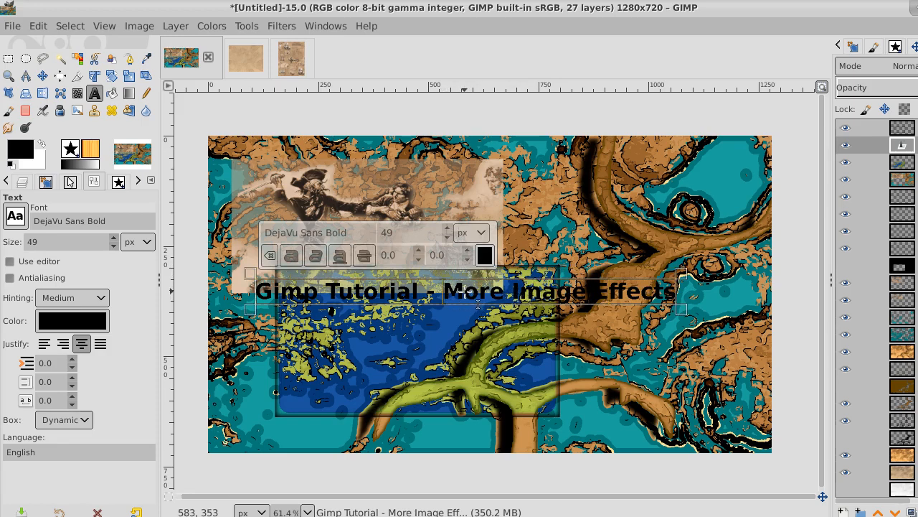
{"action": "key", "text": "Return"}
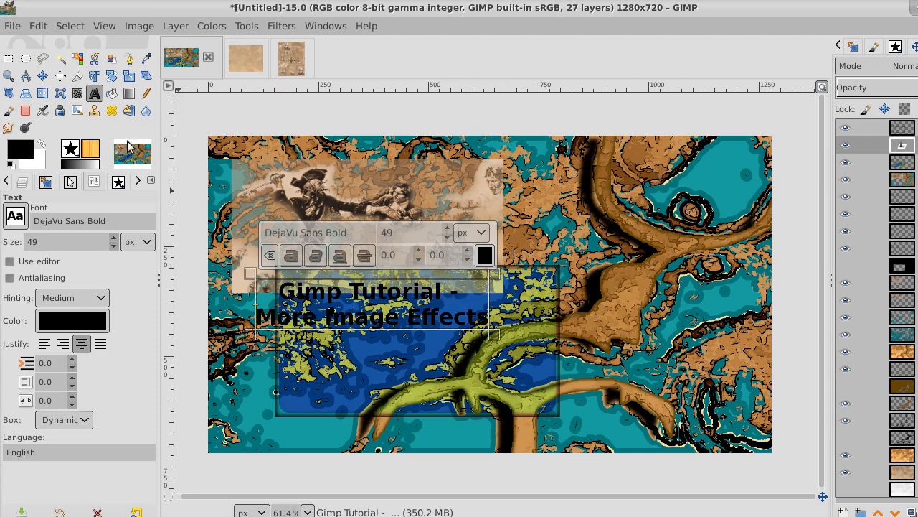
{"action": "left_click", "coordinate": [42, 75]}
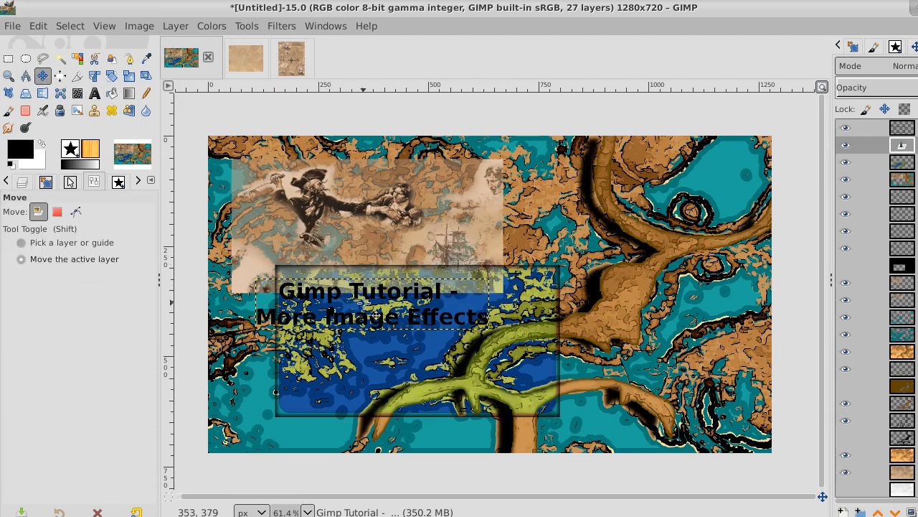
{"action": "left_click_drag", "start_coordinate": [365, 302], "coordinate": [419, 330]}
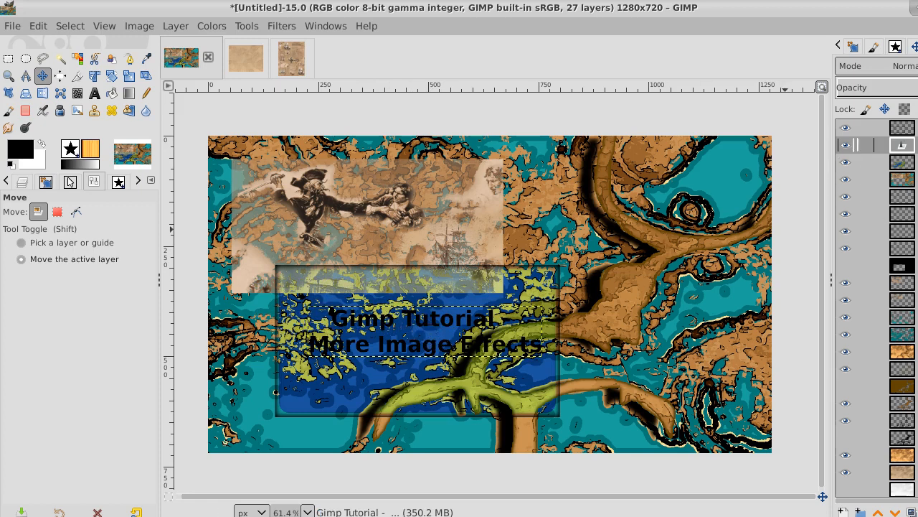
Create a new 1280 x 720 px layer filled with transparency.
{"action": "right_click", "coordinate": [875, 144]}
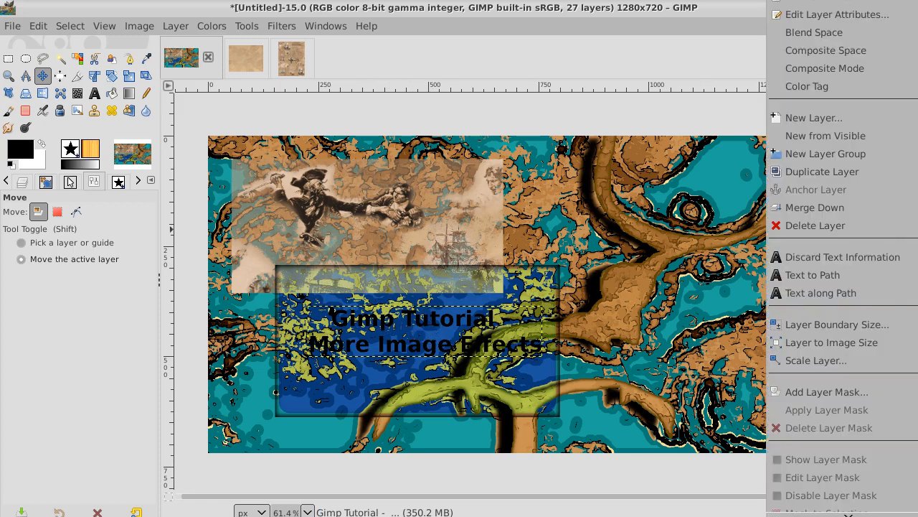
{"action": "left_click", "coordinate": [904, 117]}
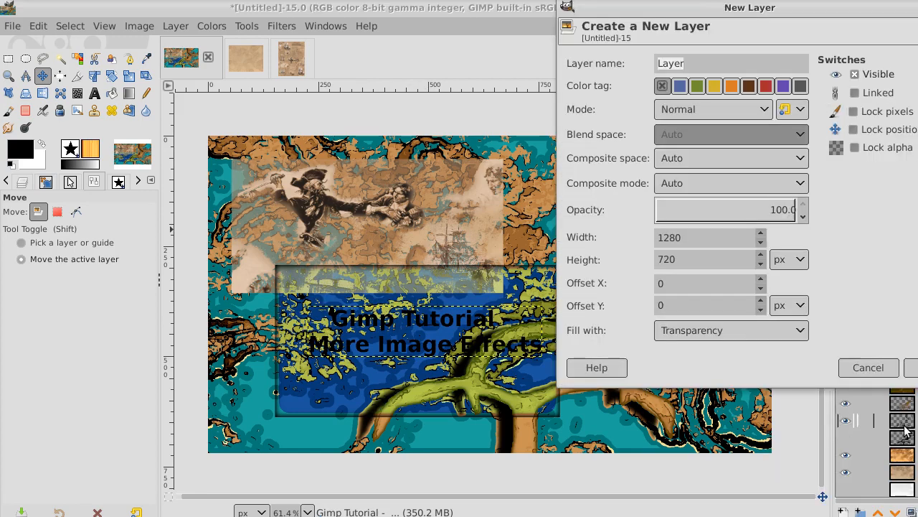
{"action": "key", "text": "Return"}
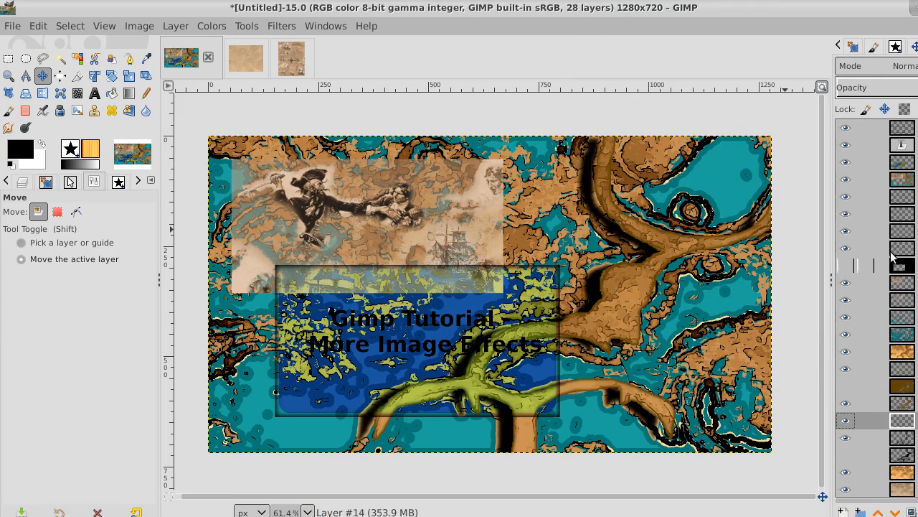
Raise the new transparent layer through the stack until it sits next to the title text layer.
{"action": "left_click", "coordinate": [878, 511]}
{"action": "left_click", "coordinate": [878, 511]}
{"action": "left_click", "coordinate": [878, 511]}
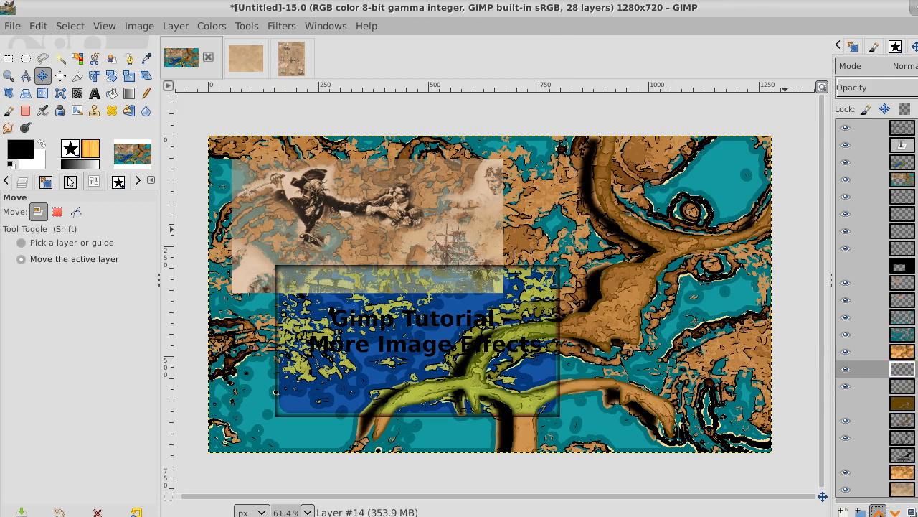
{"action": "left_click", "coordinate": [878, 511]}
{"action": "left_click", "coordinate": [878, 511]}
{"action": "left_click", "coordinate": [878, 511]}
{"action": "left_click", "coordinate": [878, 510]}
{"action": "left_click", "coordinate": [878, 511]}
{"action": "left_click", "coordinate": [878, 511]}
{"action": "left_click", "coordinate": [879, 511]}
{"action": "left_click", "coordinate": [878, 511]}
{"action": "left_click", "coordinate": [878, 511]}
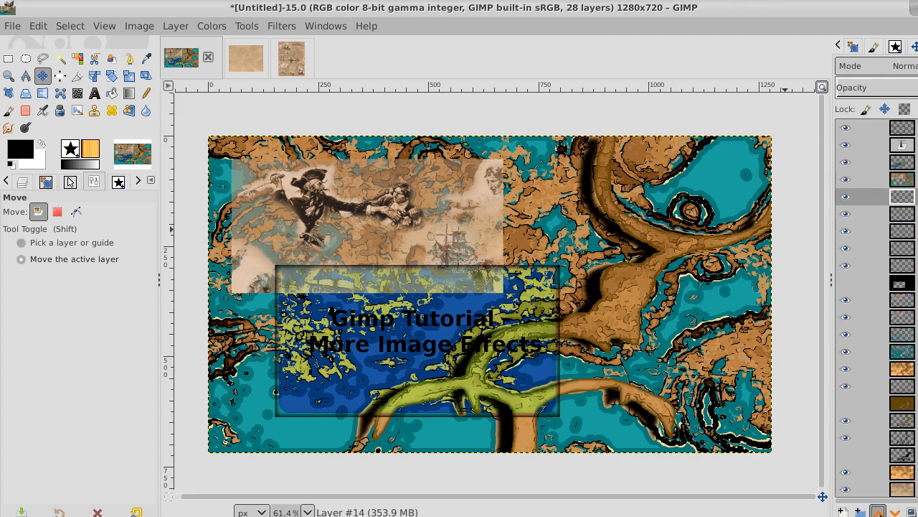
{"action": "left_click", "coordinate": [878, 511]}
{"action": "left_click", "coordinate": [878, 511]}
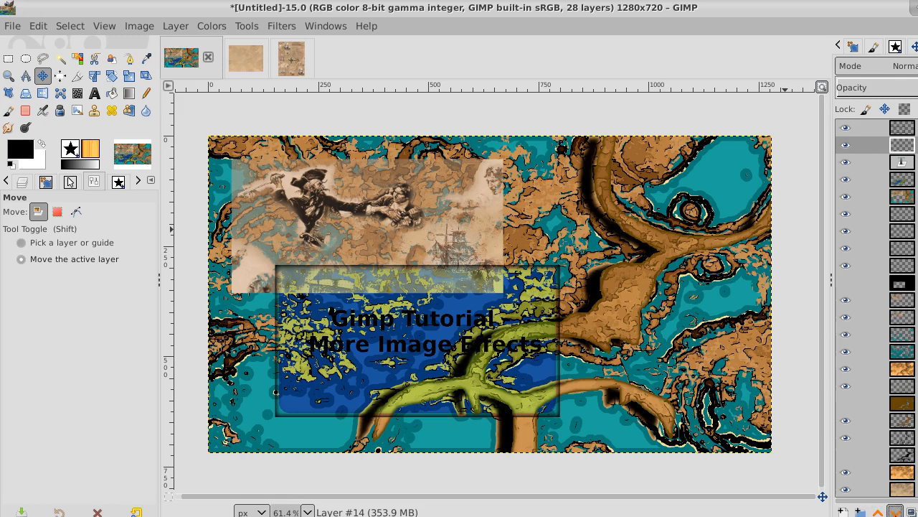
Merge the title text layer down into the blank layer and toggle the merged layer's visibility to check it.
{"action": "left_click", "coordinate": [869, 145]}
{"action": "right_click", "coordinate": [868, 145]}
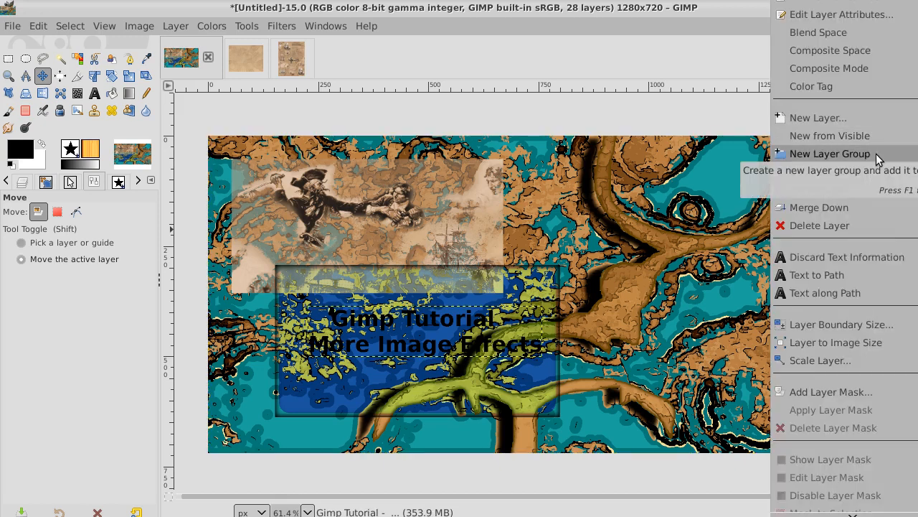
{"action": "left_click", "coordinate": [859, 204]}
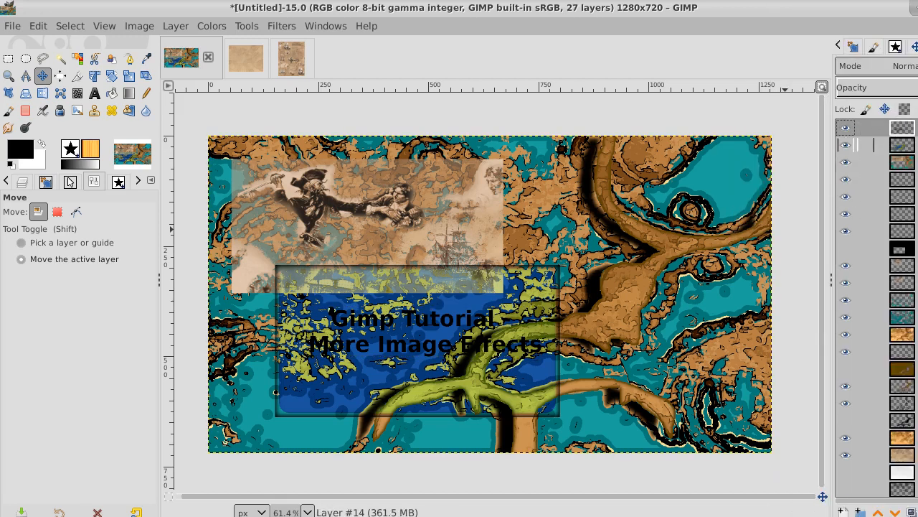
{"action": "left_click", "coordinate": [845, 128]}
{"action": "left_click", "coordinate": [846, 127]}
Invert the merged title layer's colours to turn the black text white.
{"action": "left_click", "coordinate": [175, 26]}
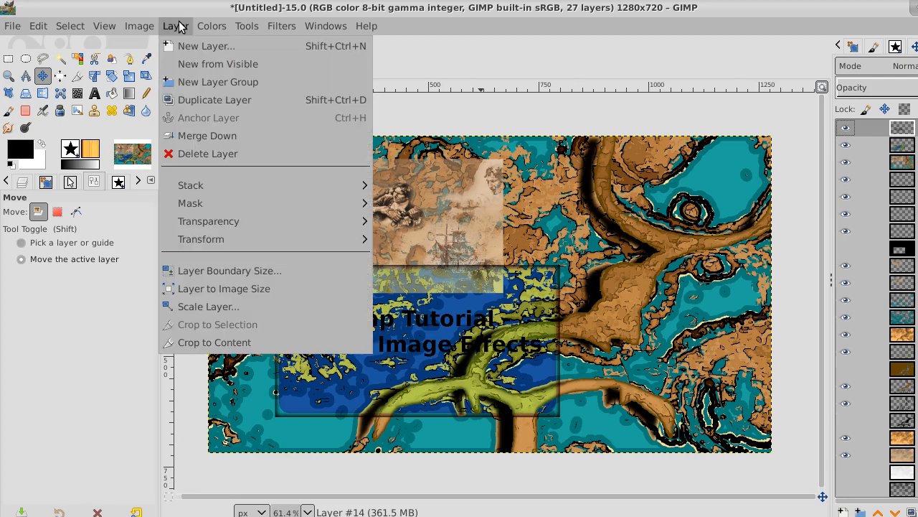
{"action": "mouse_move", "coordinate": [211, 26]}
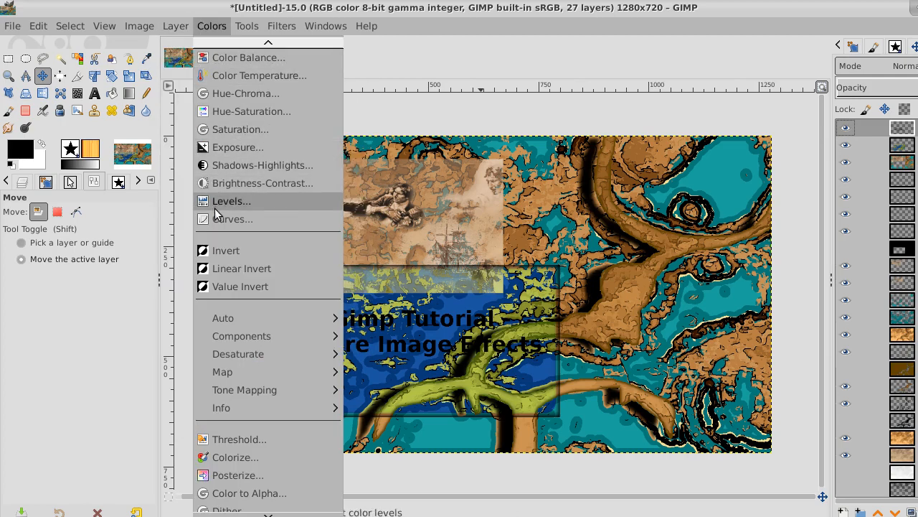
{"action": "left_click", "coordinate": [229, 251]}
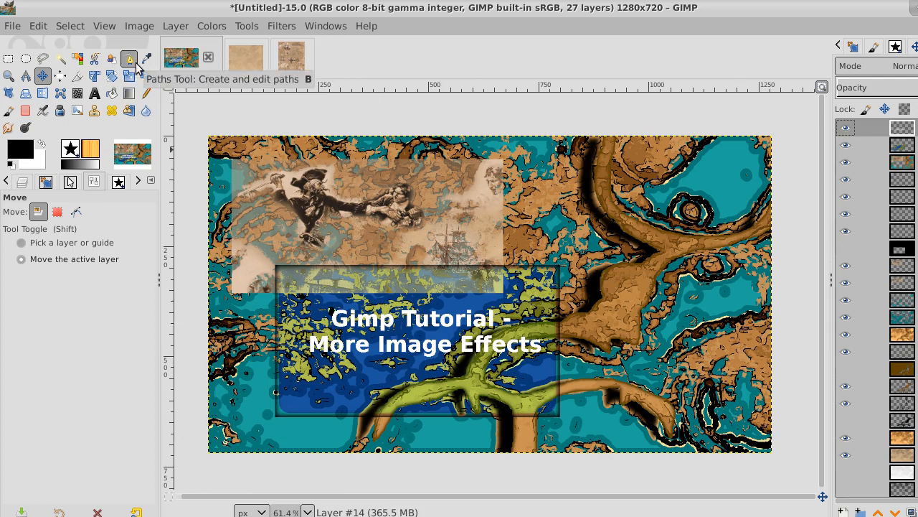
Duplicate the white title layer and apply a Gaussian Blur of 5.50 in X and Y.
{"action": "left_click", "coordinate": [910, 511]}
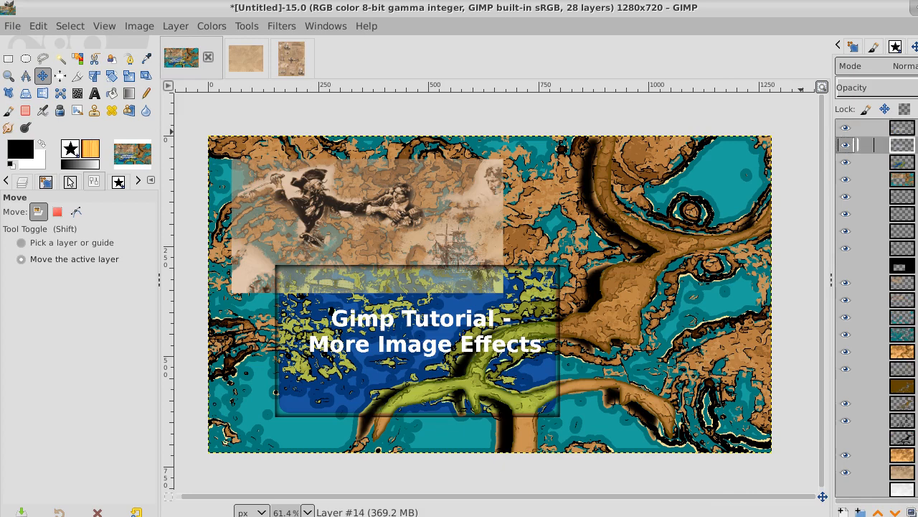
{"action": "left_click", "coordinate": [247, 26]}
{"action": "mouse_move", "coordinate": [282, 27]}
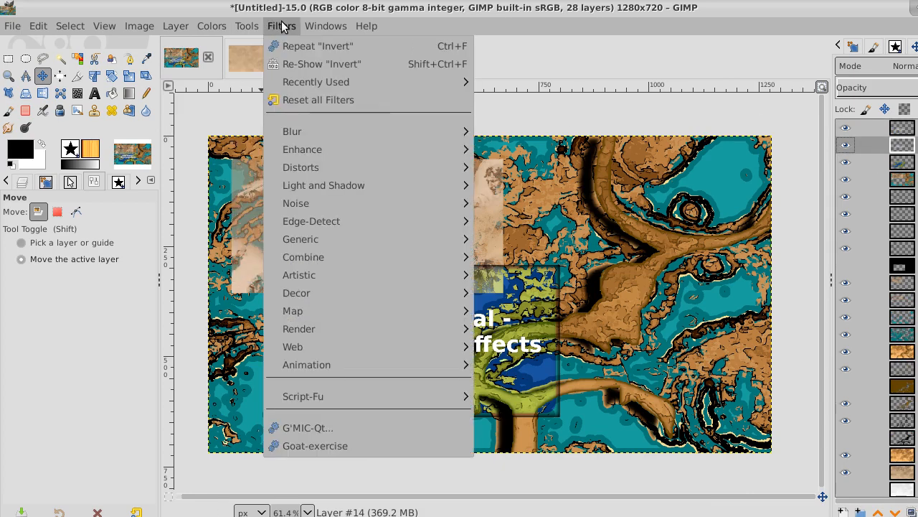
{"action": "mouse_move", "coordinate": [292, 132]}
{"action": "left_click", "coordinate": [521, 130]}
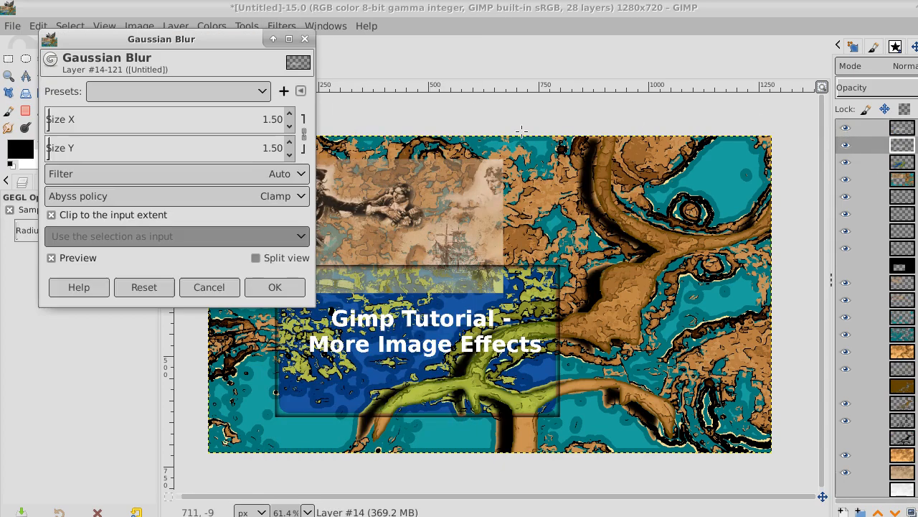
{"action": "left_click", "coordinate": [289, 114]}
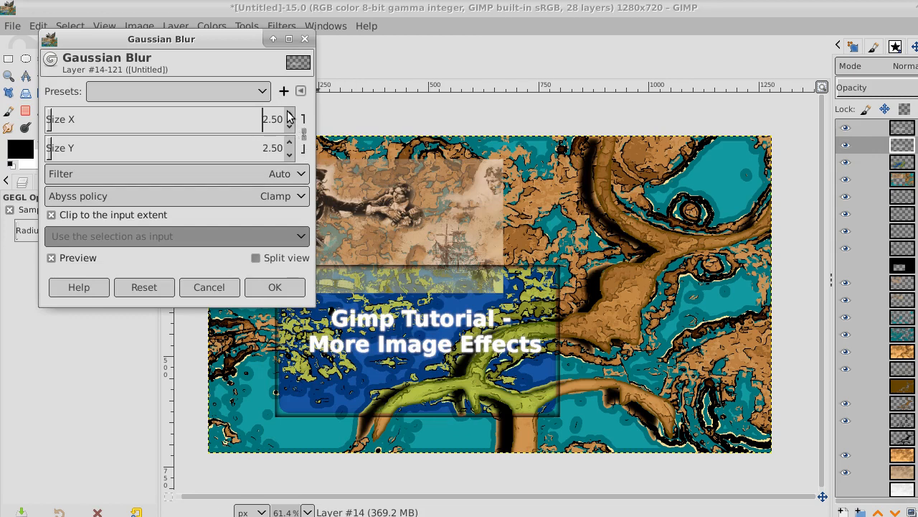
{"action": "left_click", "coordinate": [289, 115]}
{"action": "left_click", "coordinate": [289, 114]}
{"action": "left_click", "coordinate": [289, 115]}
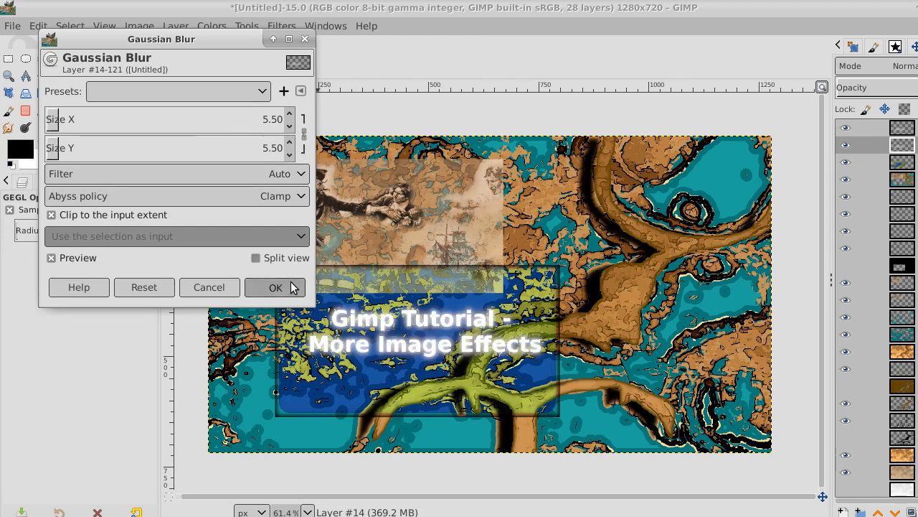
{"action": "left_click", "coordinate": [292, 284]}
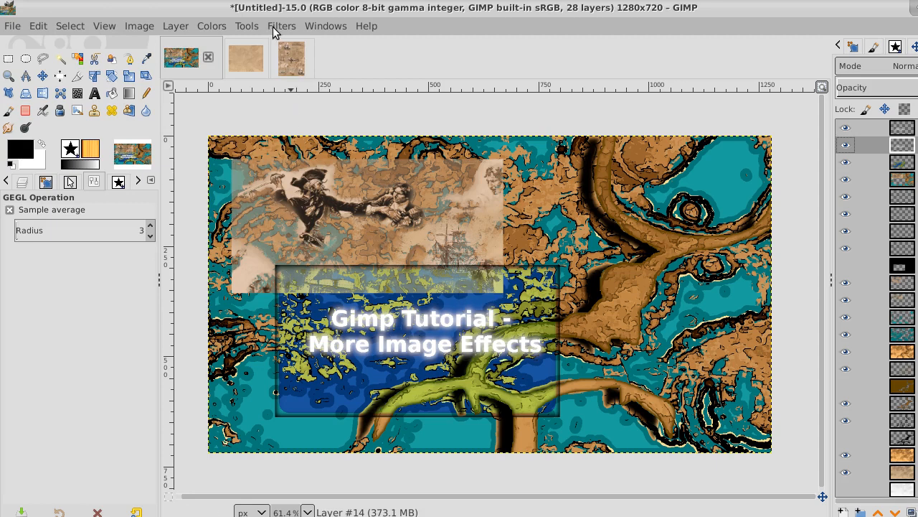
Invert the blurred title layer to black and duplicate it four times to strengthen the dark shadow.
{"action": "left_click", "coordinate": [205, 26]}
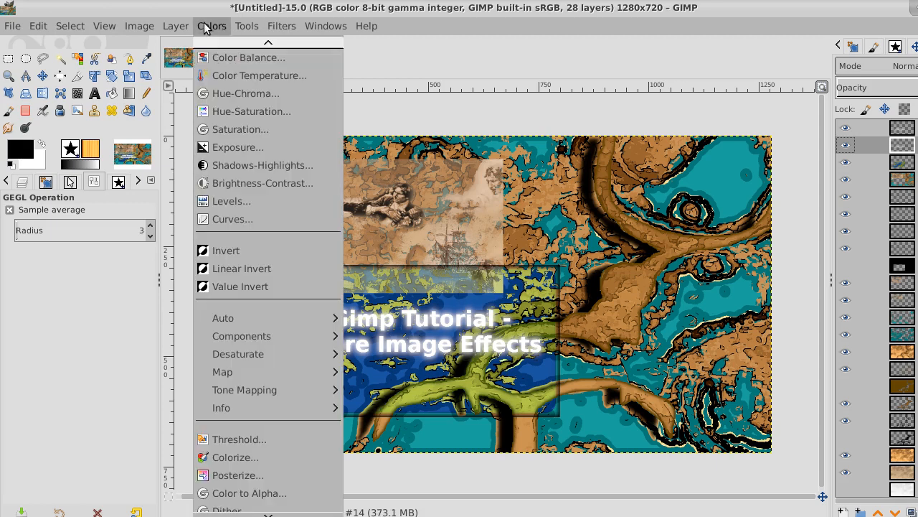
{"action": "left_click", "coordinate": [215, 250]}
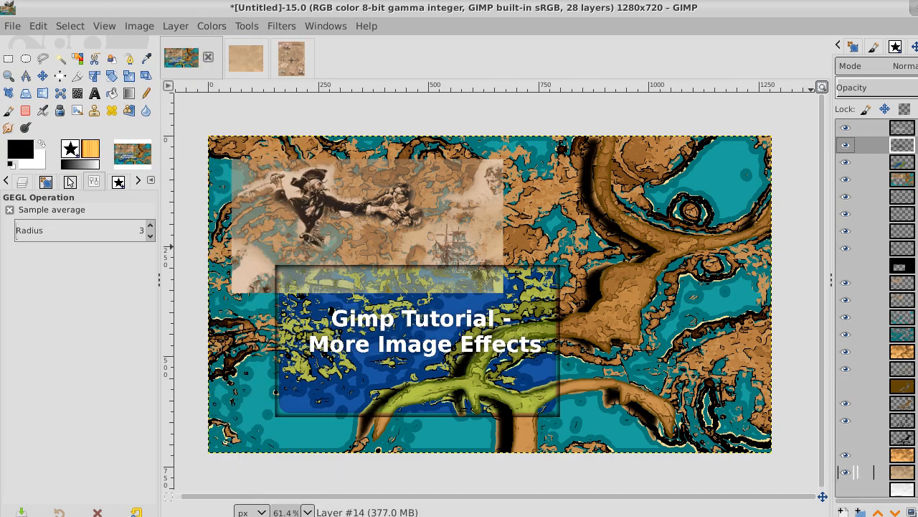
{"action": "left_click", "coordinate": [910, 510]}
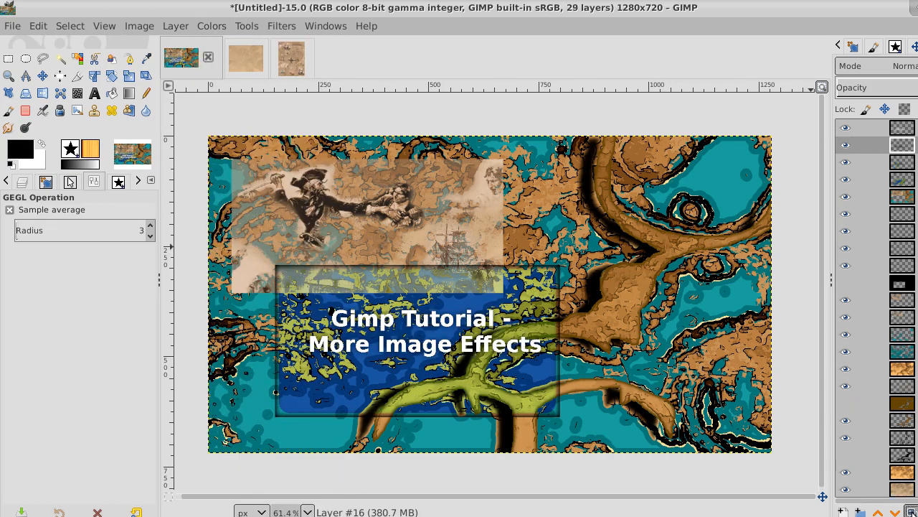
{"action": "left_click", "coordinate": [910, 510]}
{"action": "left_click", "coordinate": [909, 510]}
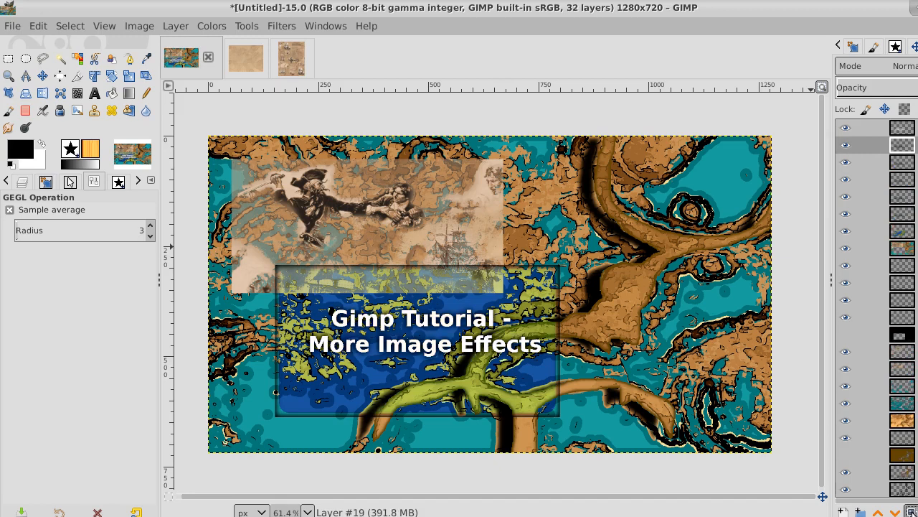
Create a layer from the visible image above the title layers and another one at the top of the stack.
{"action": "left_click", "coordinate": [903, 128]}
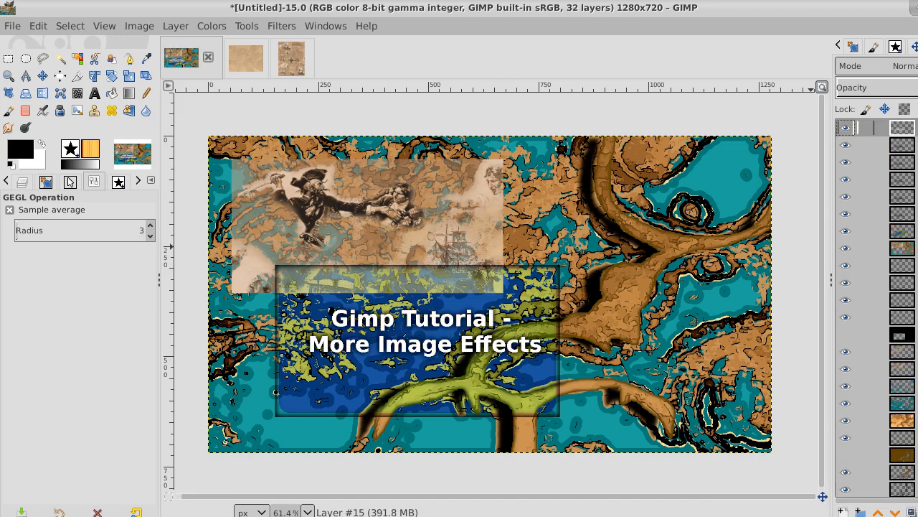
{"action": "right_click", "coordinate": [902, 128]}
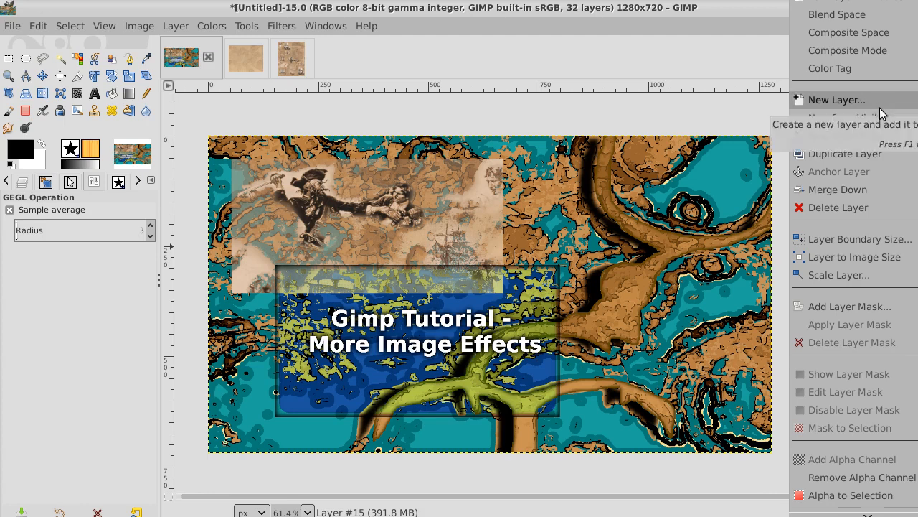
{"action": "left_click", "coordinate": [754, 12]}
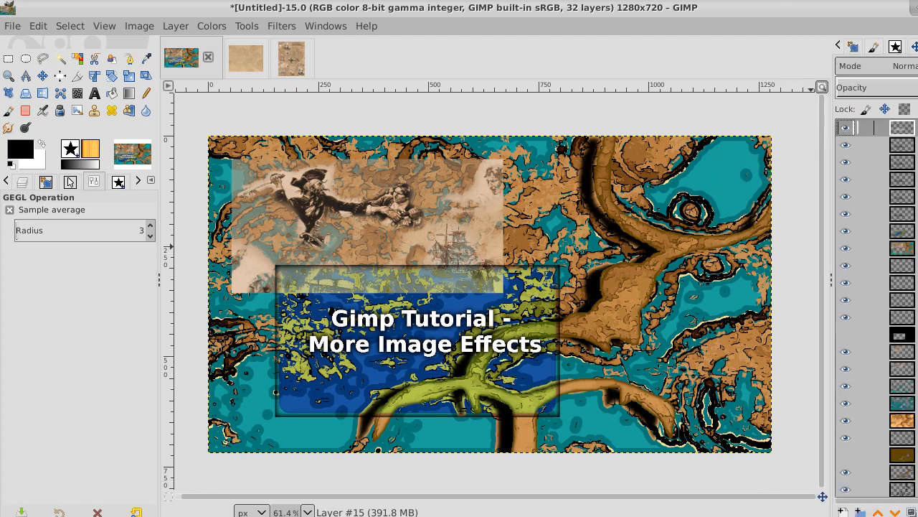
{"action": "right_click", "coordinate": [889, 127]}
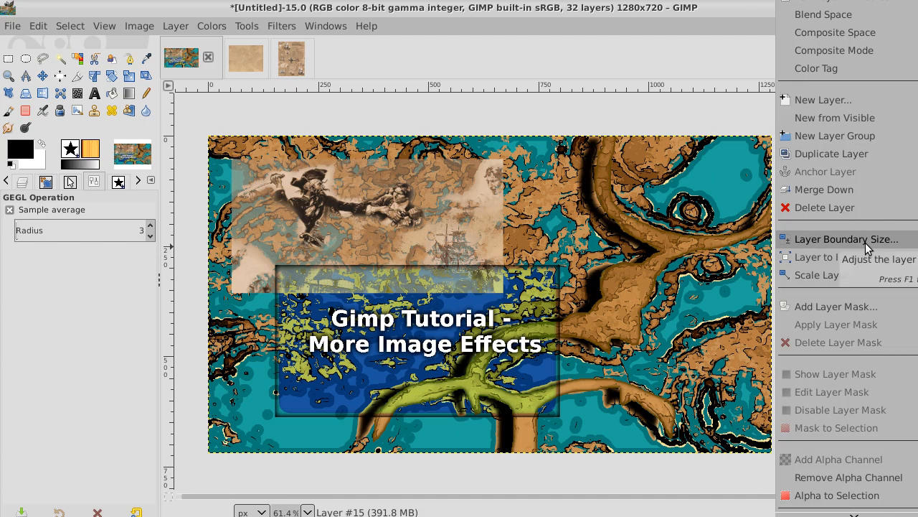
{"action": "left_click", "coordinate": [867, 119]}
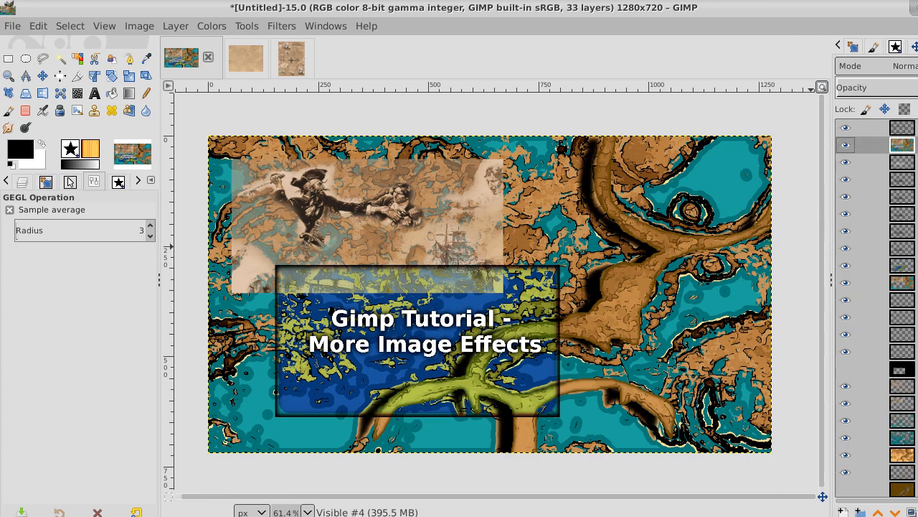
{"action": "right_click", "coordinate": [915, 127]}
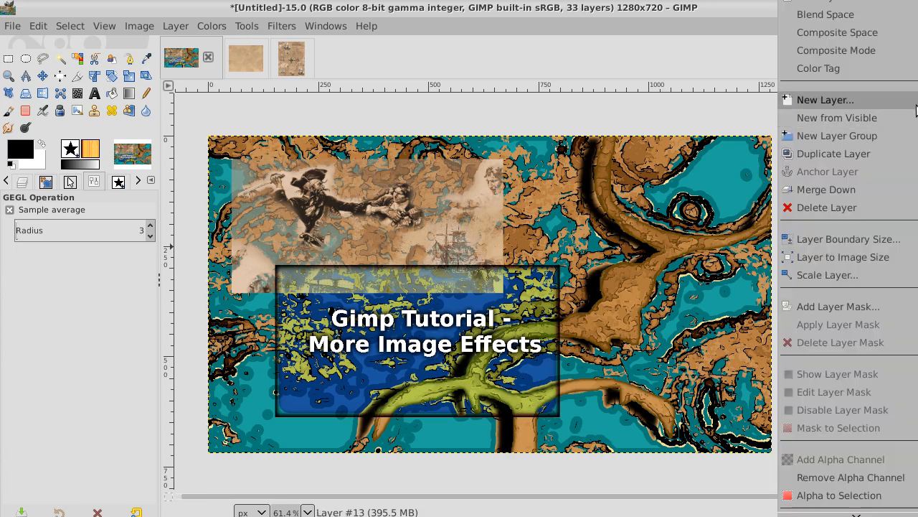
{"action": "left_click", "coordinate": [907, 124]}
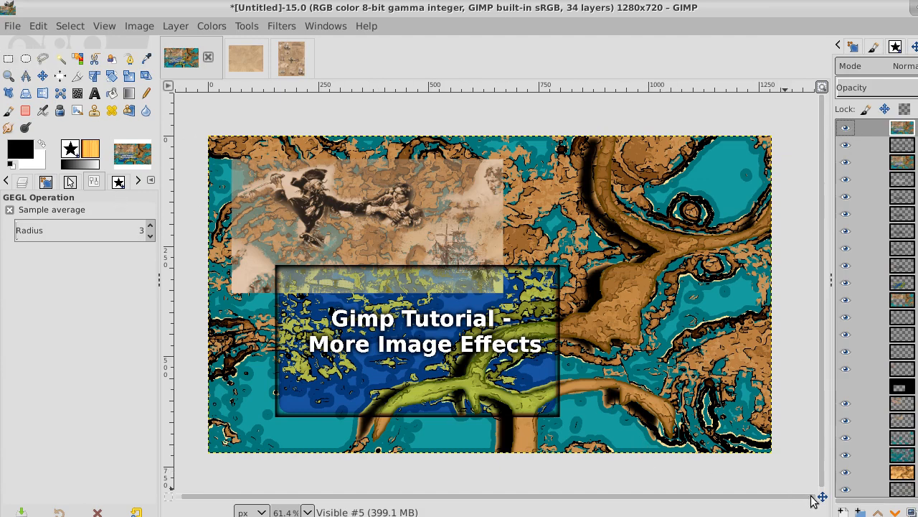
Add a new transparent layer on top and select a rectangle of about 1203 x 627 px inside the image edges.
{"action": "left_click", "coordinate": [843, 510]}
{"action": "key", "text": "Return"}
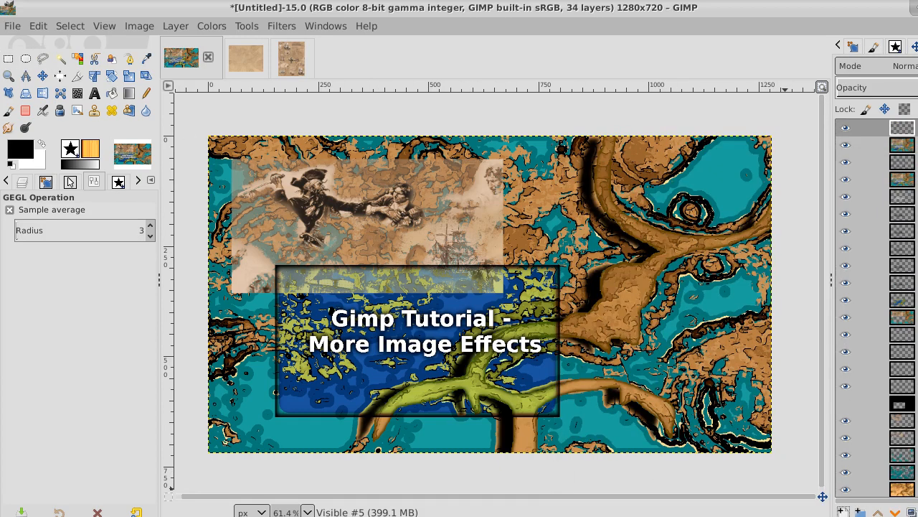
{"action": "left_click", "coordinate": [8, 59]}
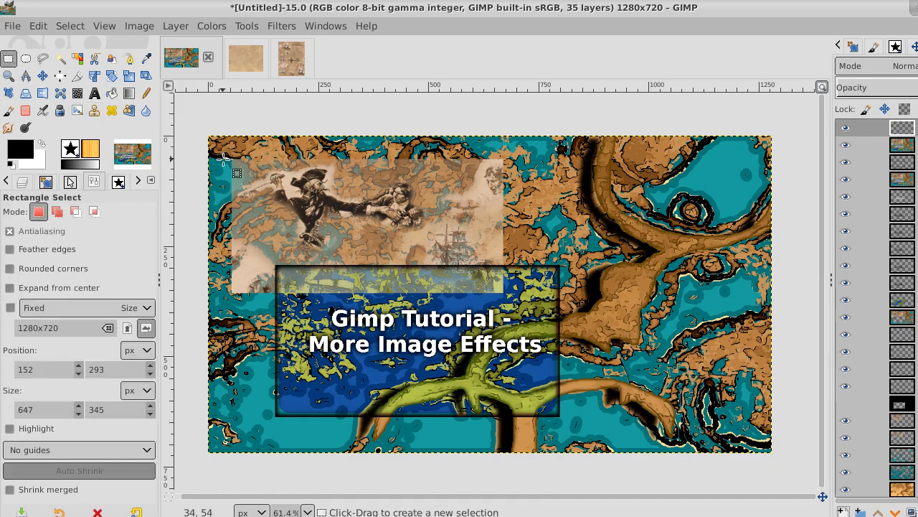
{"action": "left_click_drag", "start_coordinate": [224, 162], "coordinate": [753, 438]}
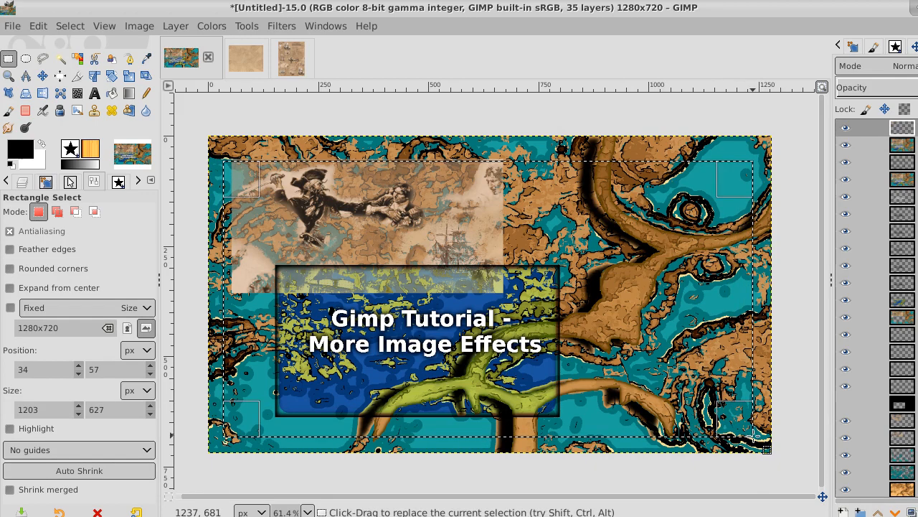
Set the foreground color to the blue 1c569f sampled from the title box and bucket-fill the rectangular selection with it.
{"action": "left_click", "coordinate": [23, 152]}
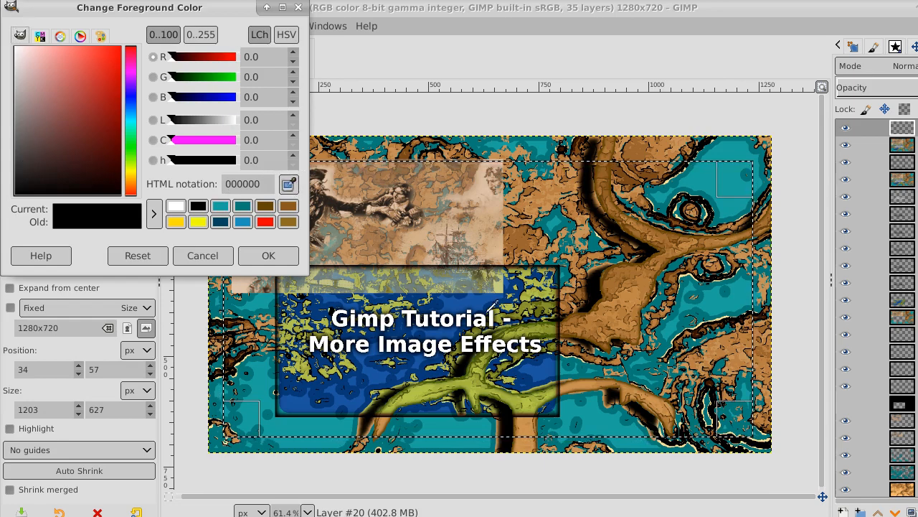
{"action": "left_click", "coordinate": [471, 295]}
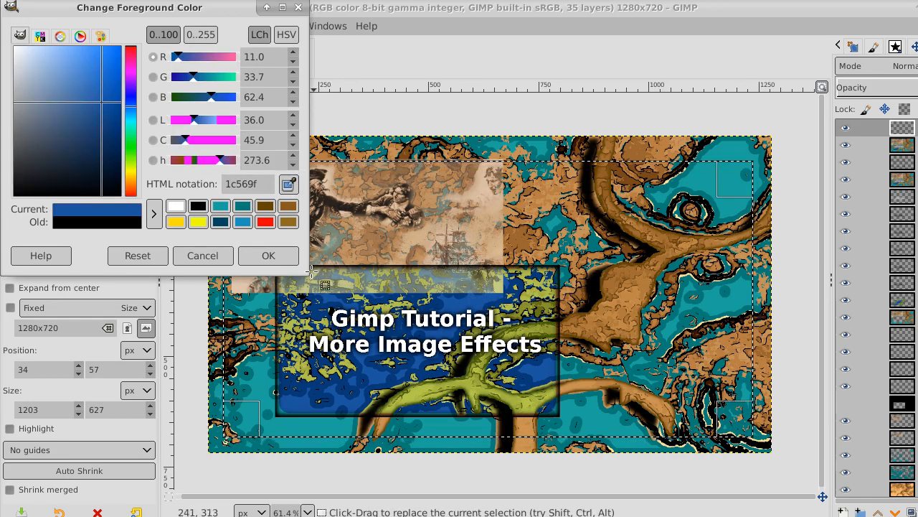
{"action": "left_click", "coordinate": [267, 255]}
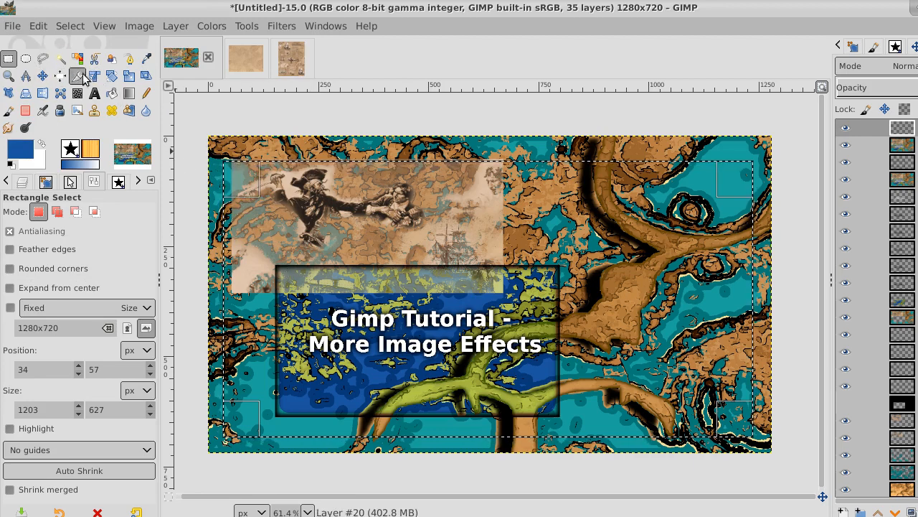
{"action": "left_click", "coordinate": [112, 96]}
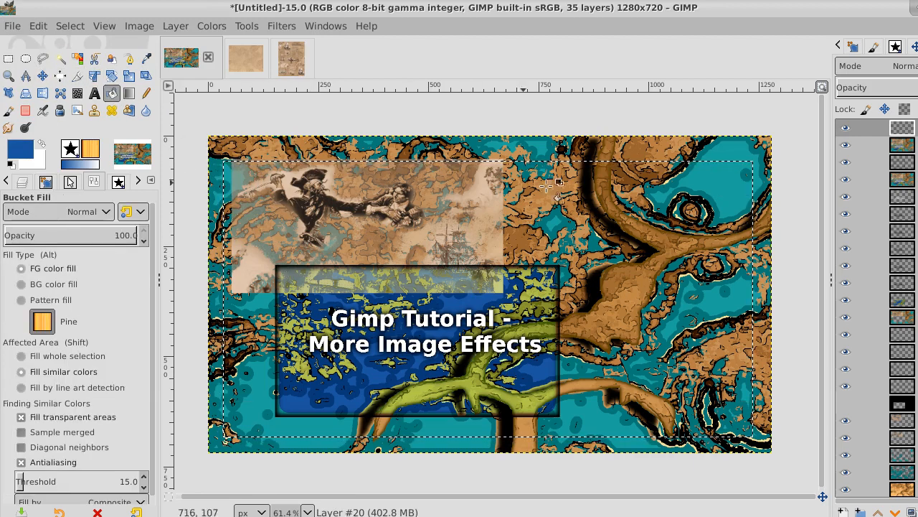
{"action": "left_click", "coordinate": [653, 198]}
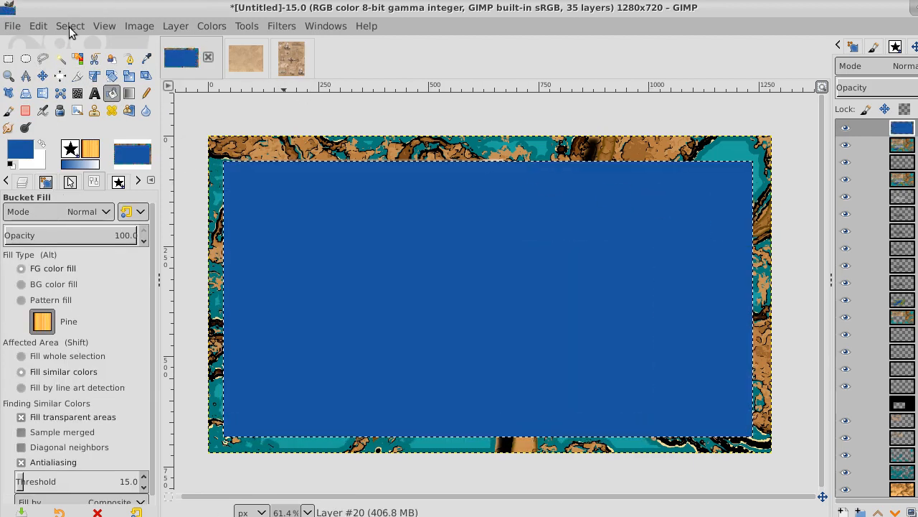
Shrink the selection by 12 px and delete the blue inside it, leaving a thin outer frame.
{"action": "left_click", "coordinate": [71, 27]}
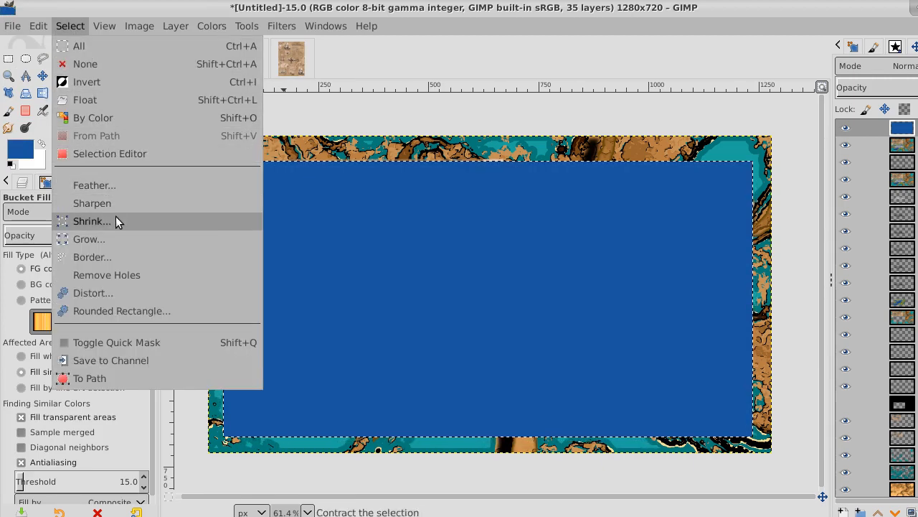
{"action": "left_click", "coordinate": [116, 216]}
{"action": "left_click", "coordinate": [238, 277]}
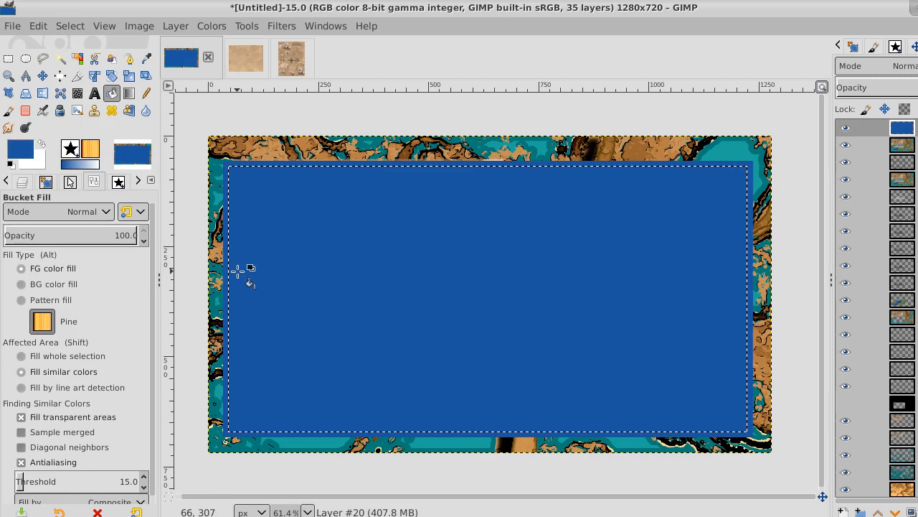
{"action": "key", "text": "Delete"}
Shrink the selection by a further 12 px and fill it with the blue foreground color.
{"action": "left_click", "coordinate": [70, 26]}
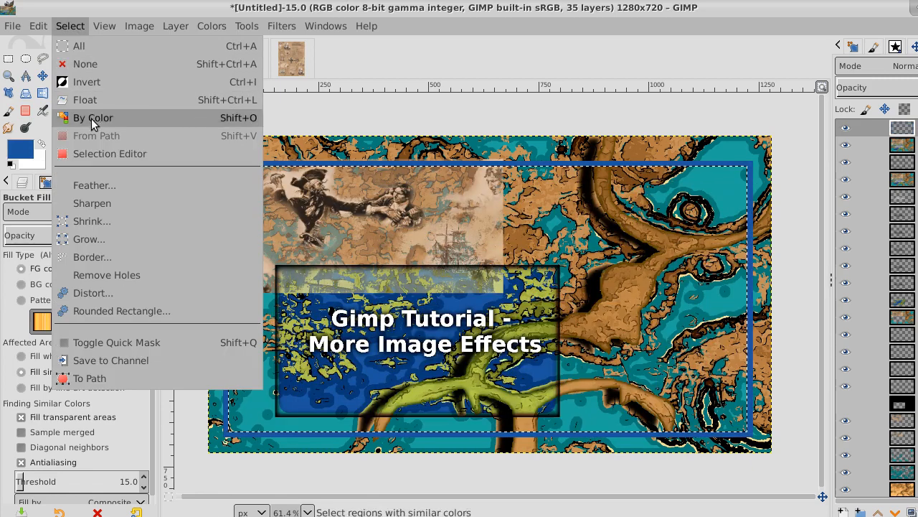
{"action": "left_click", "coordinate": [102, 220]}
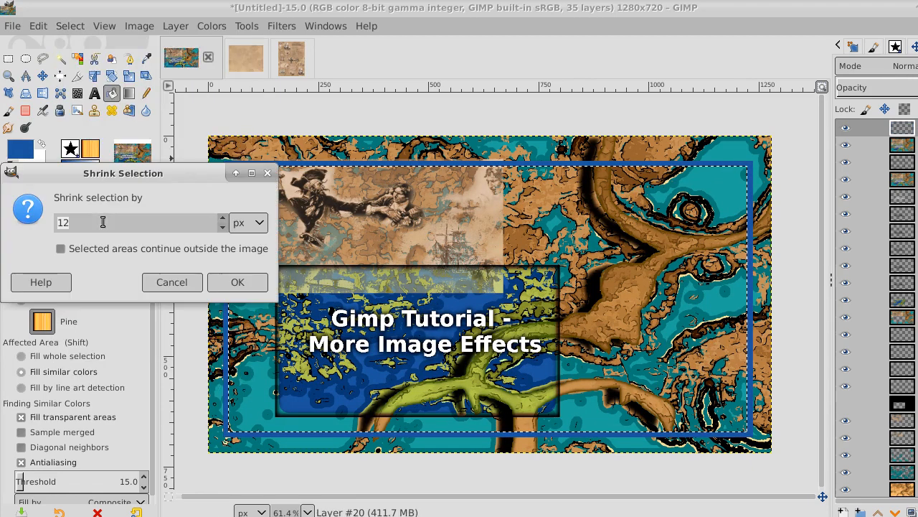
{"action": "left_click", "coordinate": [238, 282]}
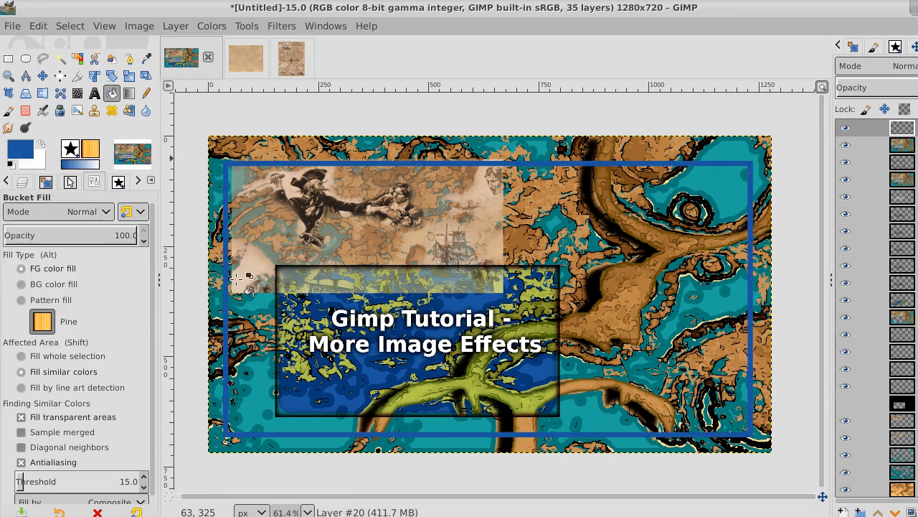
{"action": "left_click", "coordinate": [297, 214]}
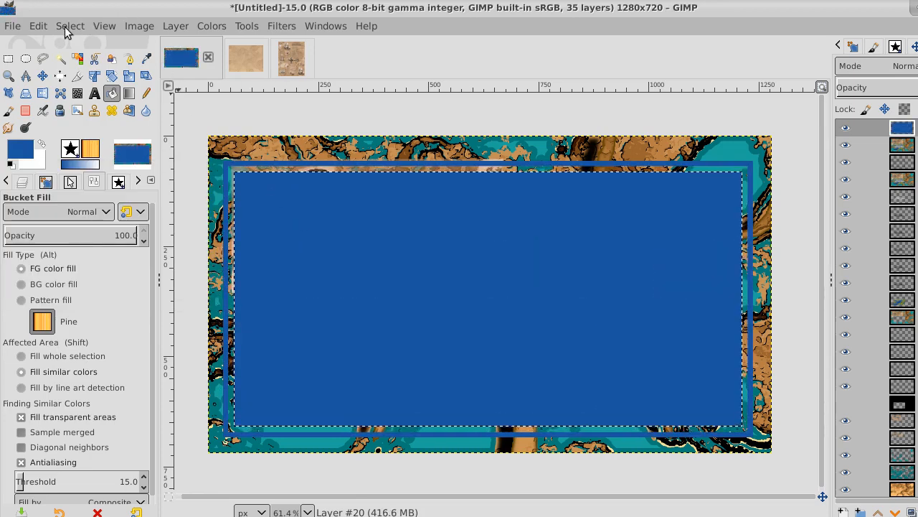
Shrink the inner blue rectangle's selection by 12 px, delete its contents to leave a second frame, and deselect everything.
{"action": "left_click", "coordinate": [70, 26]}
{"action": "left_click", "coordinate": [106, 219]}
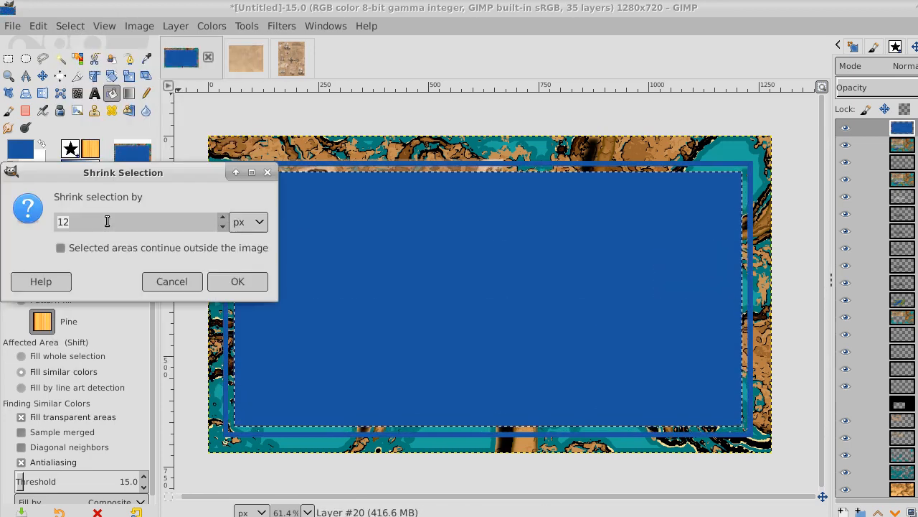
{"action": "left_click", "coordinate": [257, 281]}
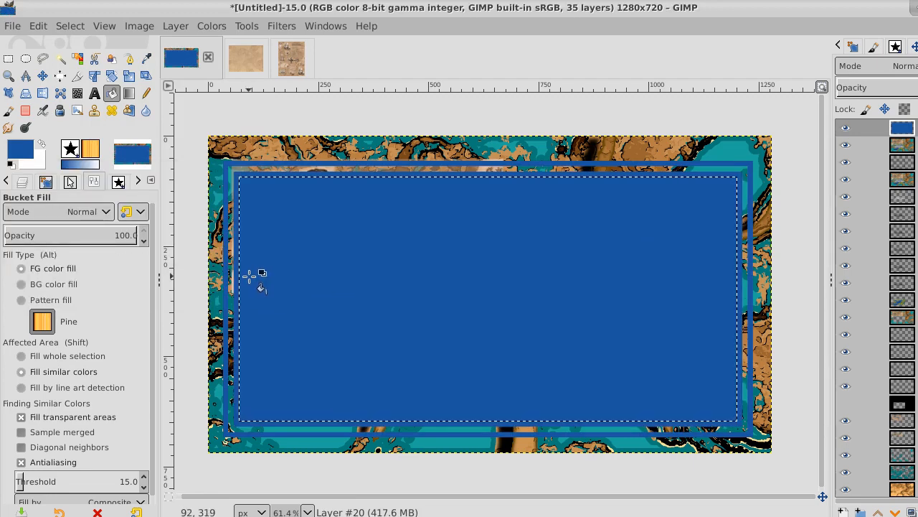
{"action": "key", "text": "Delete"}
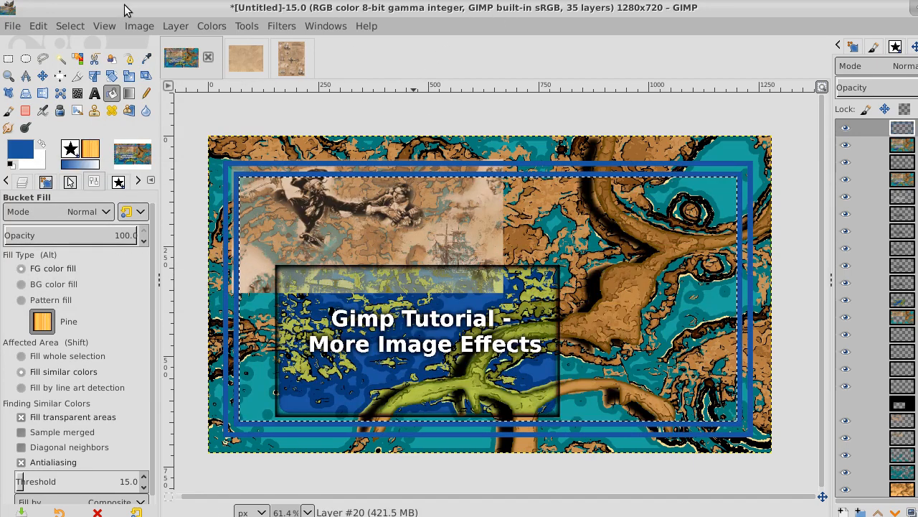
{"action": "left_click", "coordinate": [70, 26]}
{"action": "left_click", "coordinate": [79, 64]}
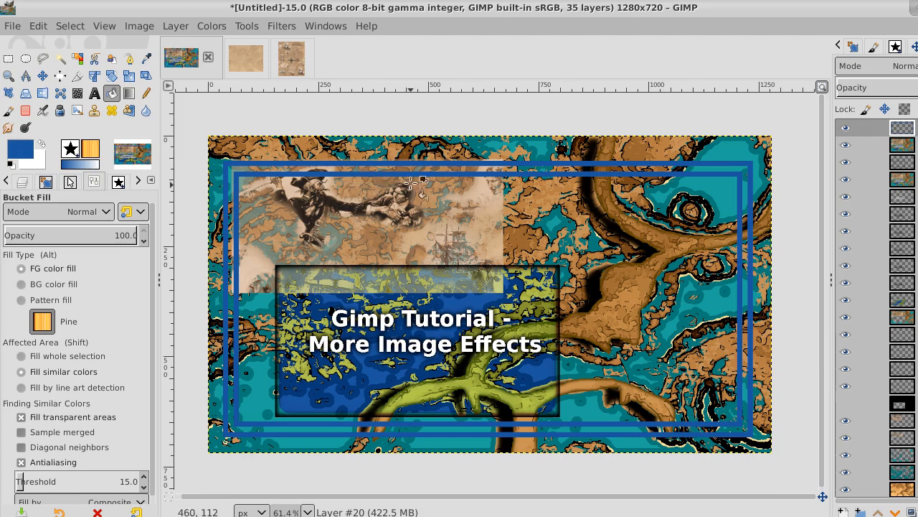
Erase the double frame's upper-left corner using rectangles of about 670 x 77 px and 64 x 360 px, and clear the selection.
{"action": "left_click", "coordinate": [9, 58]}
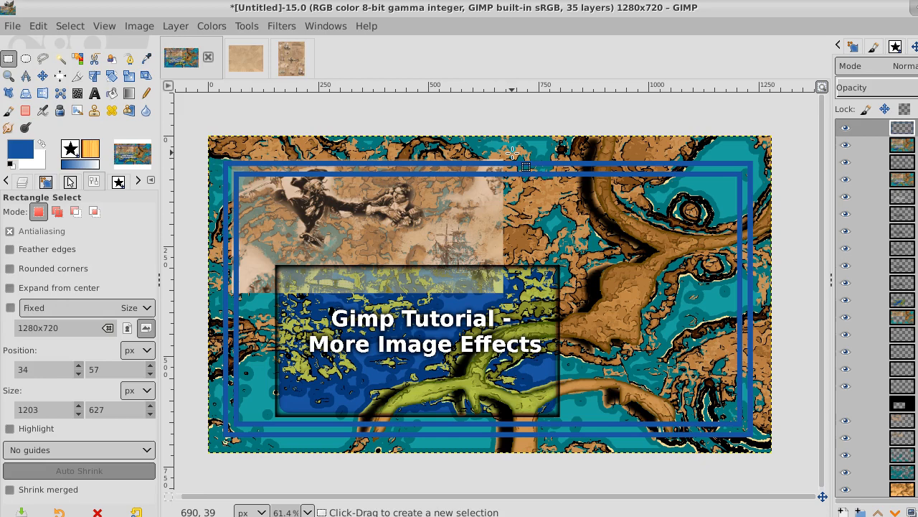
{"action": "left_click_drag", "start_coordinate": [512, 152], "coordinate": [216, 186]}
{"action": "key", "text": "Delete"}
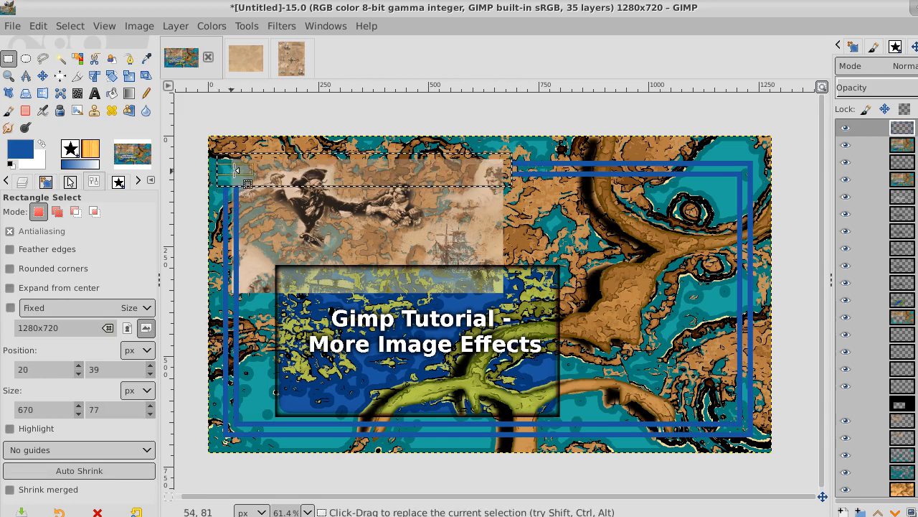
{"action": "left_click_drag", "start_coordinate": [216, 141], "coordinate": [244, 300]}
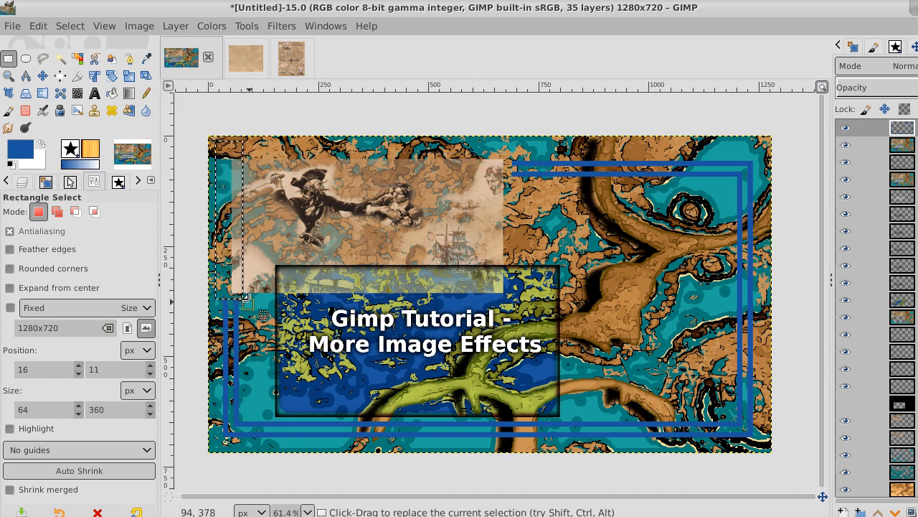
{"action": "left_click", "coordinate": [70, 26]}
{"action": "left_click", "coordinate": [79, 65]}
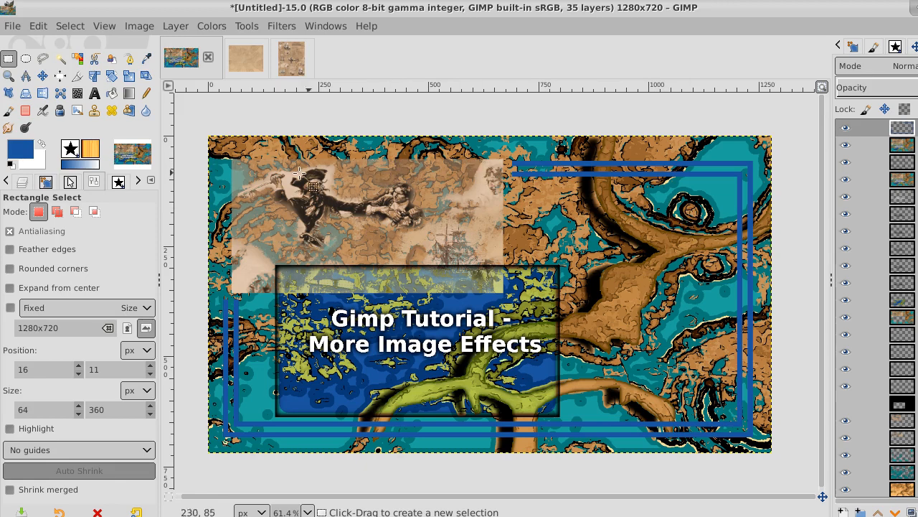
Add the text "My Linux Toy Box" in DejaVu Sans Bold at 49 px over the upper part of the image.
{"action": "left_click", "coordinate": [94, 94]}
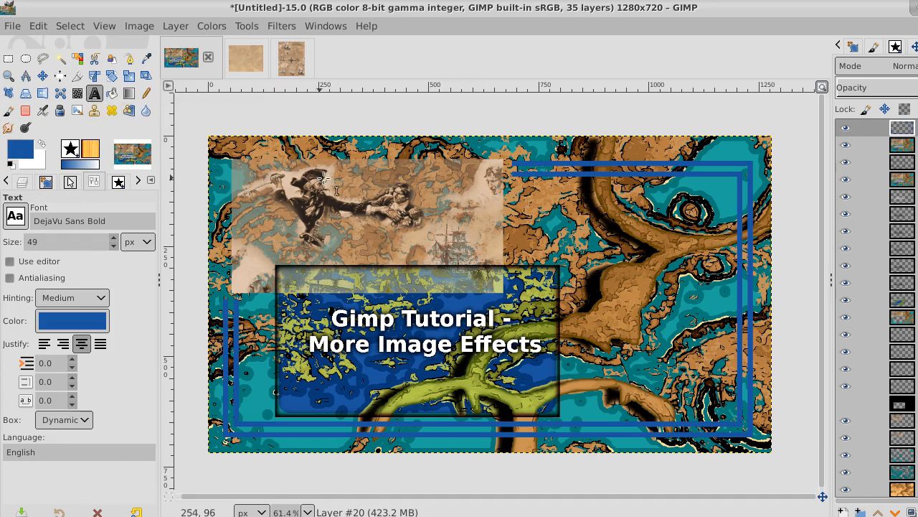
{"action": "left_click", "coordinate": [350, 173]}
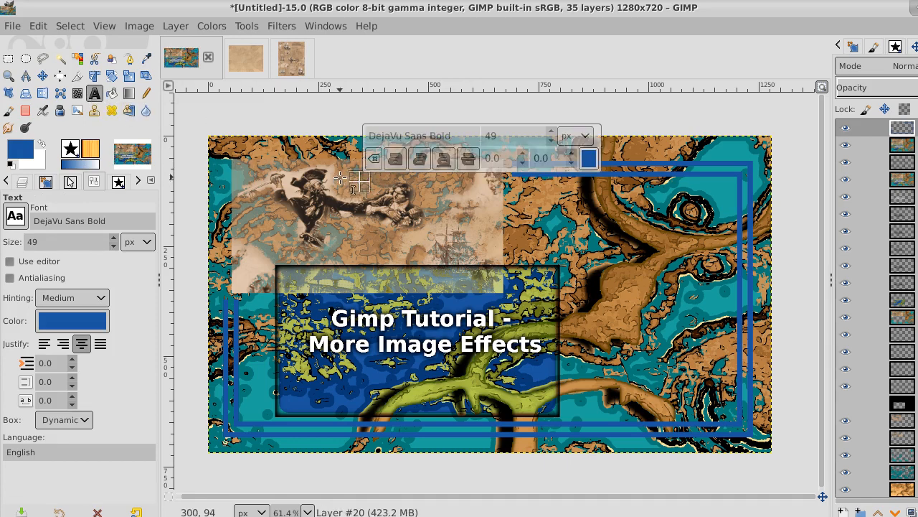
{"action": "type", "text": "My Lin"}
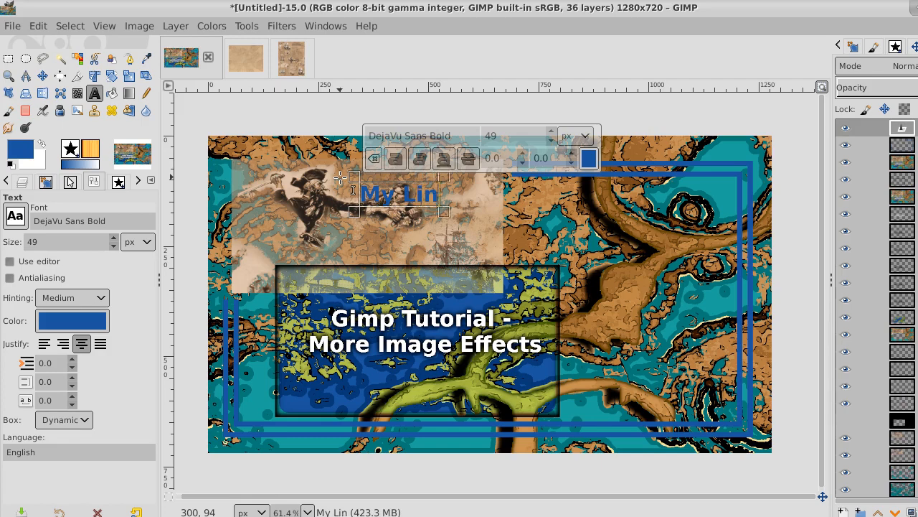
{"action": "type", "text": "ux T"}
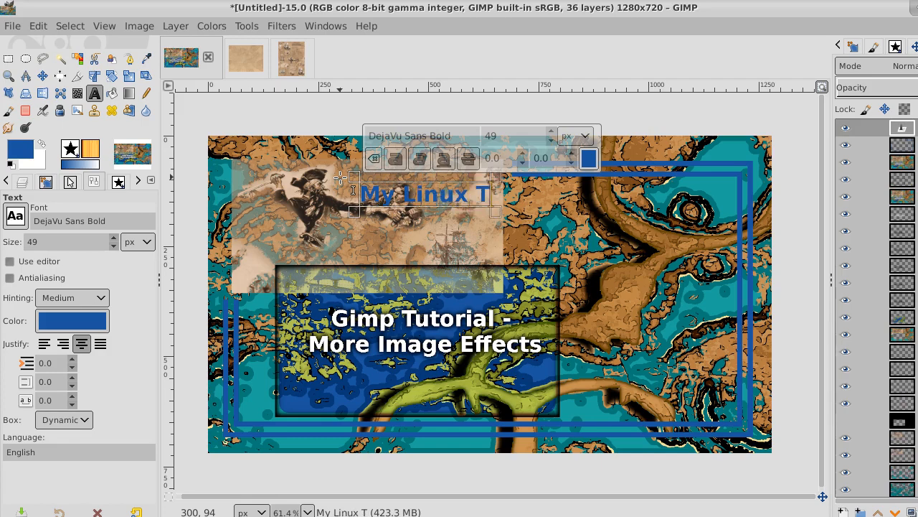
{"action": "type", "text": "oy Bo"}
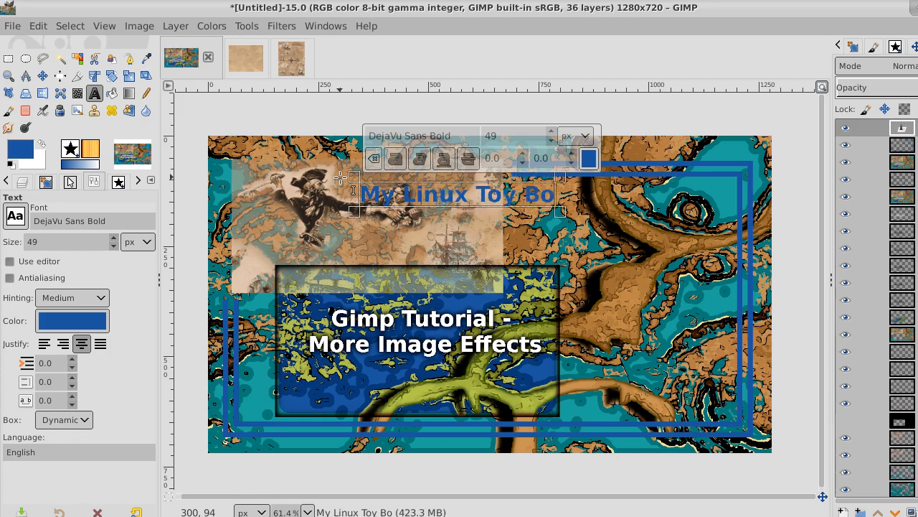
{"action": "type", "text": "x"}
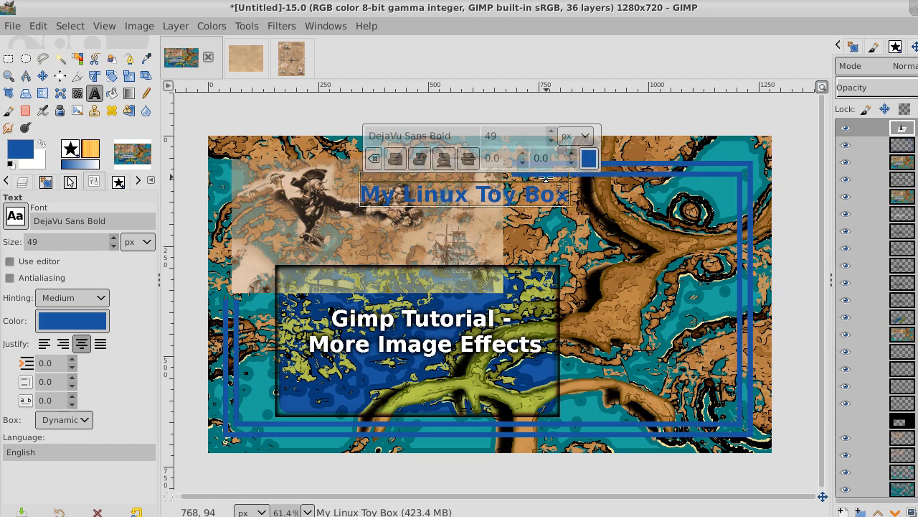
Recolor the "My Linux Toy Box" text to yellow ffeb00 and move it onto the start of the frame's upper lines.
{"action": "key", "text": "ctrl+a"}
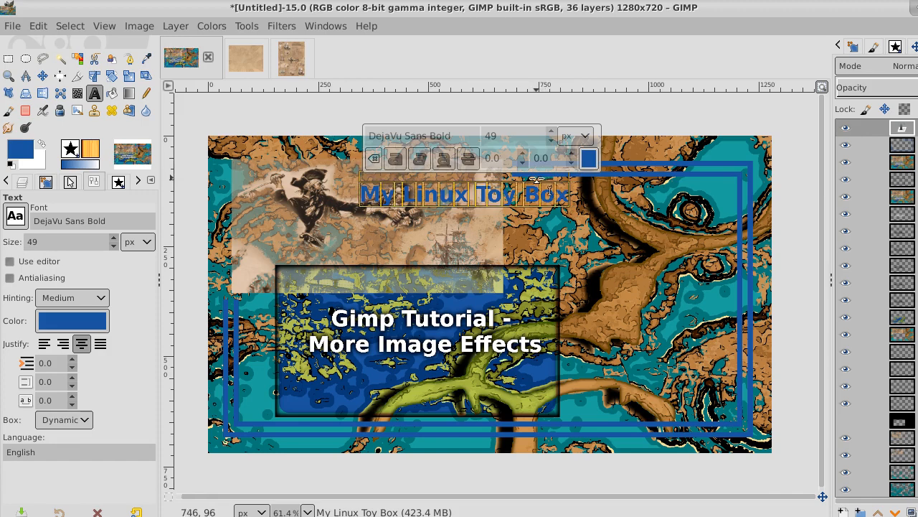
{"action": "left_click", "coordinate": [591, 156]}
{"action": "left_click", "coordinate": [569, 204]}
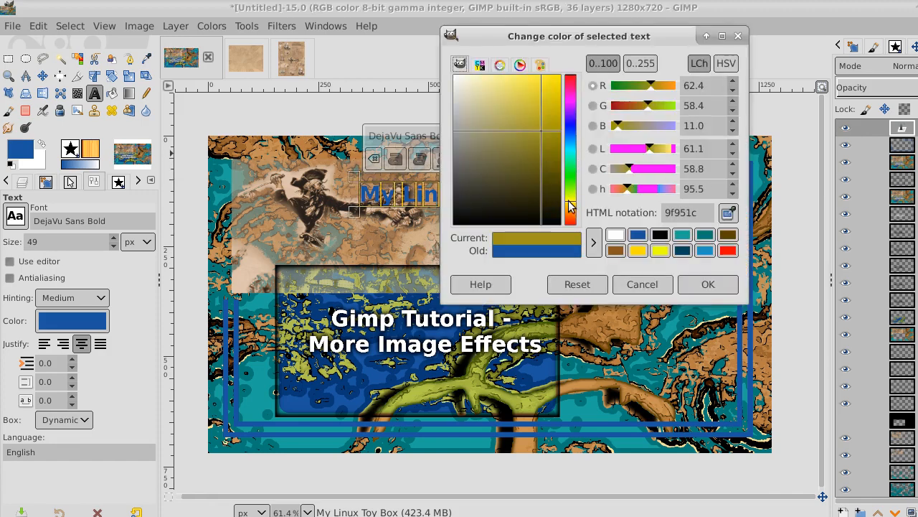
{"action": "left_click_drag", "start_coordinate": [546, 119], "coordinate": [563, 72]}
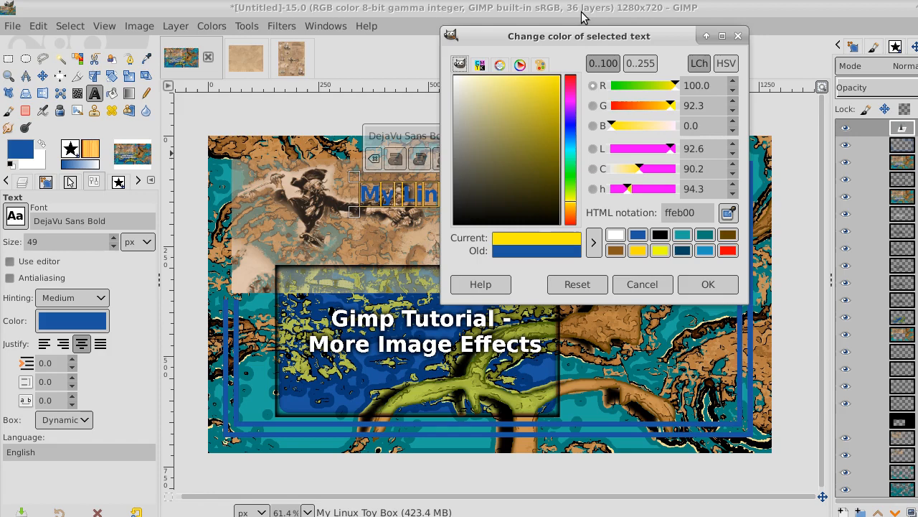
{"action": "left_click", "coordinate": [705, 284]}
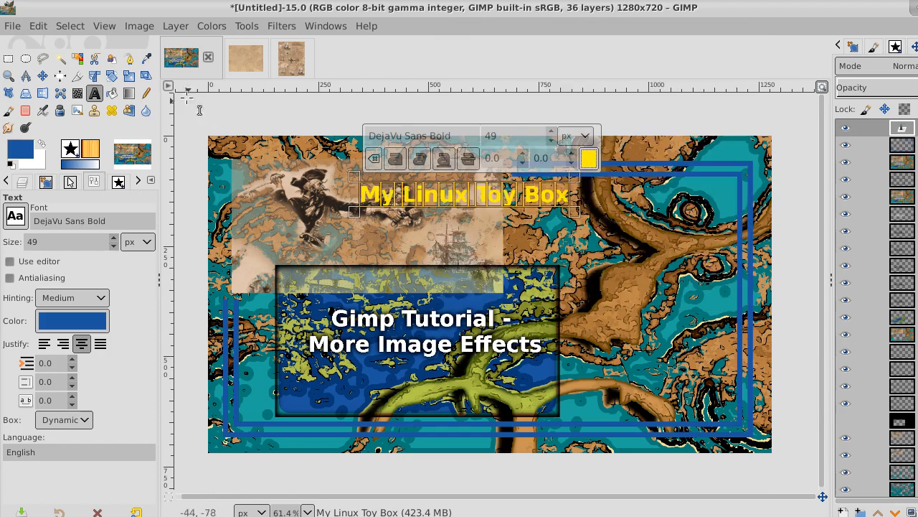
{"action": "left_click", "coordinate": [43, 76]}
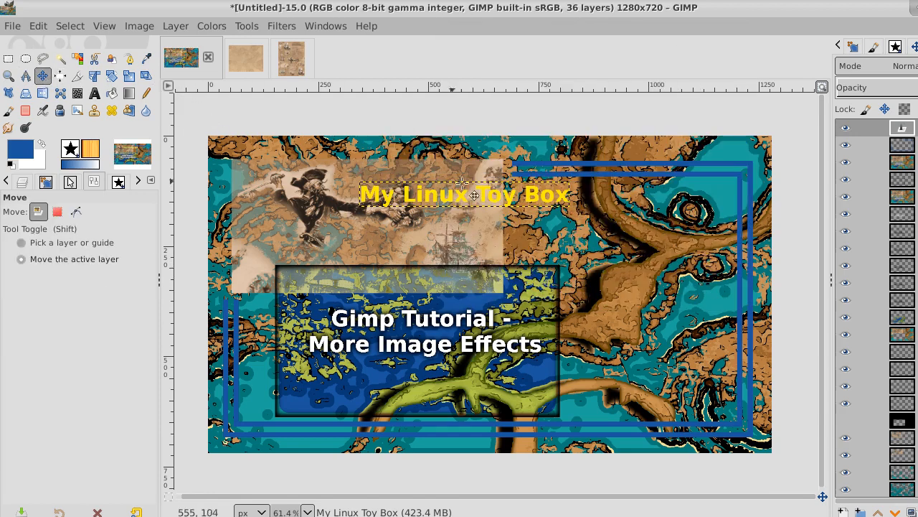
{"action": "left_click_drag", "start_coordinate": [495, 191], "coordinate": [579, 165]}
On the blue frame layer, erase the lines behind the yellow text within about 494 x 96 px and clear the selection.
{"action": "left_click", "coordinate": [902, 145]}
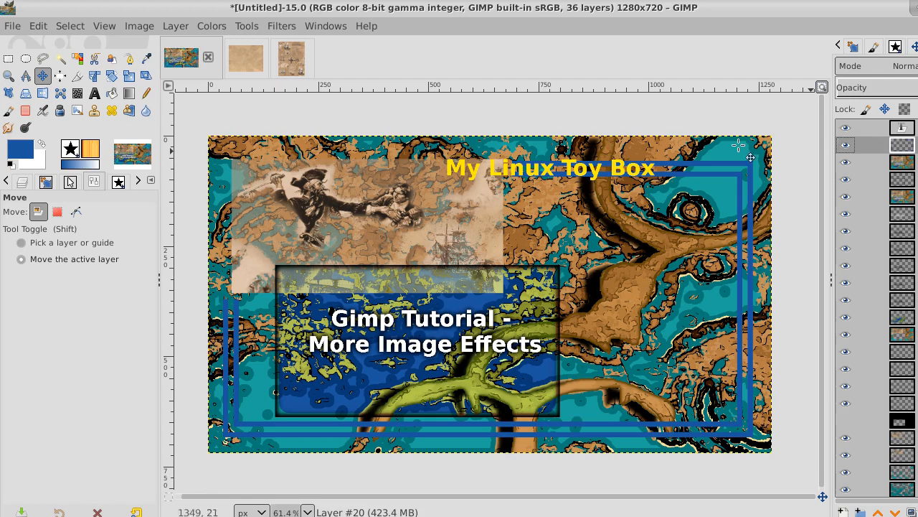
{"action": "left_click", "coordinate": [8, 58]}
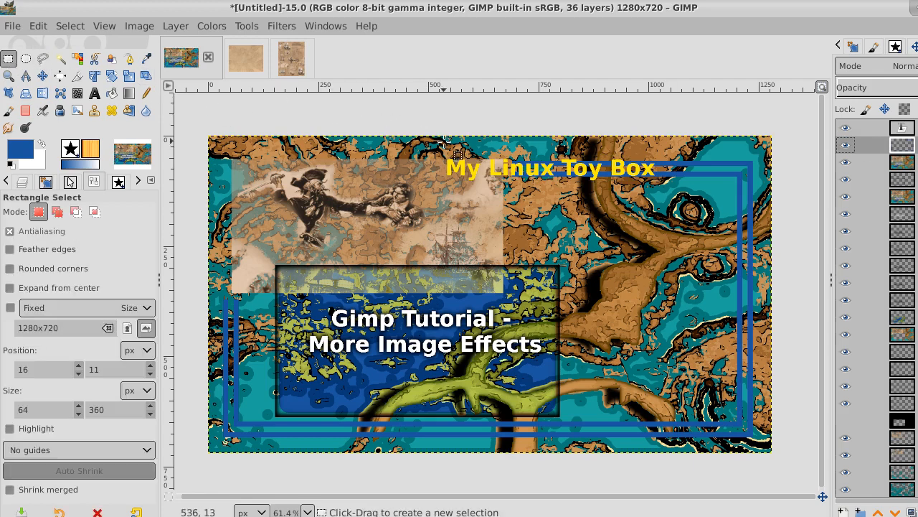
{"action": "left_click_drag", "start_coordinate": [445, 142], "coordinate": [662, 186]}
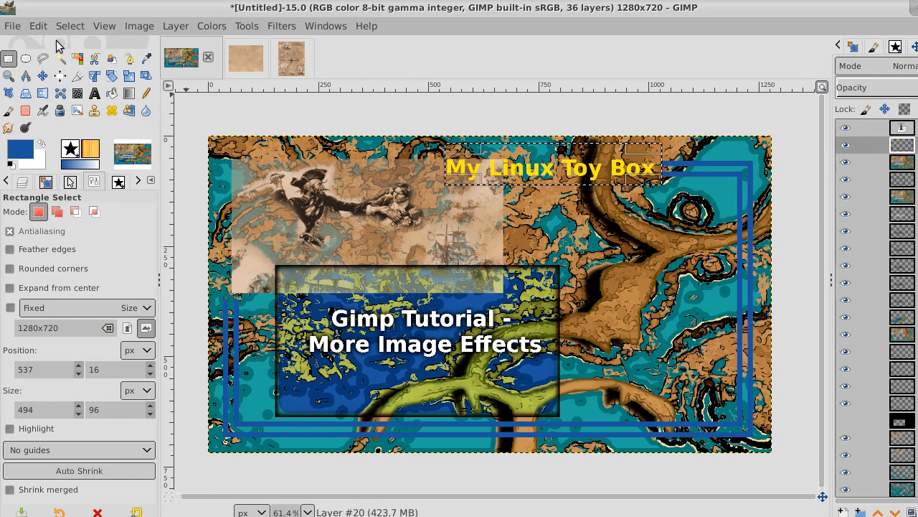
{"action": "left_click", "coordinate": [70, 25]}
{"action": "left_click", "coordinate": [84, 64]}
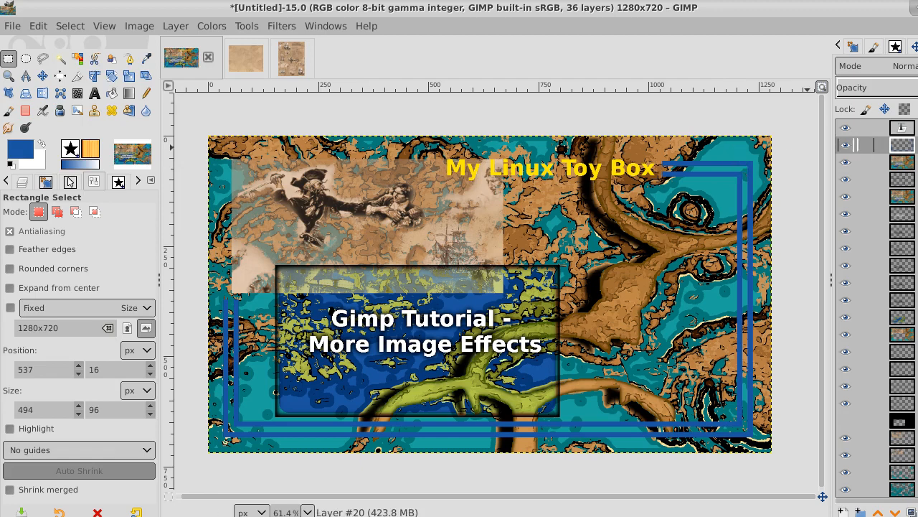
Add a new transparent layer beneath the yellow text, merge the text down onto it, and duplicate the merged layer.
{"action": "right_click", "coordinate": [897, 127]}
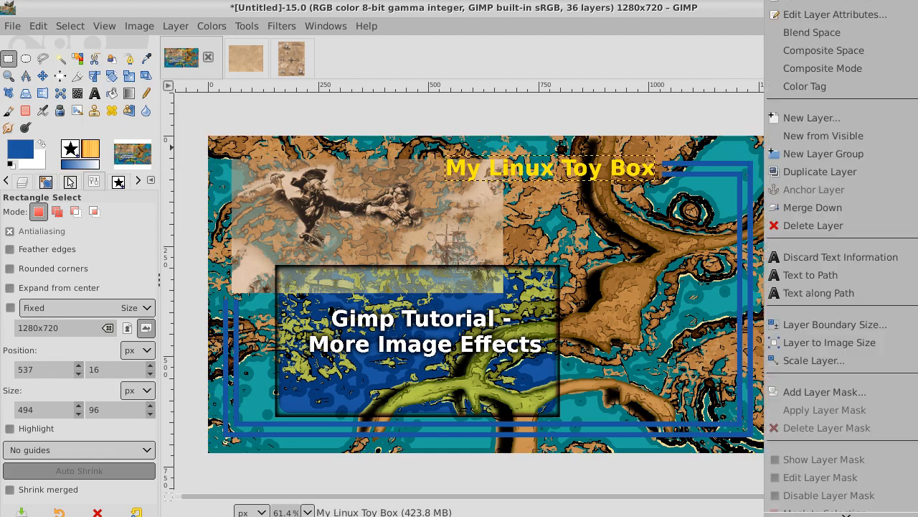
{"action": "left_click", "coordinate": [879, 122]}
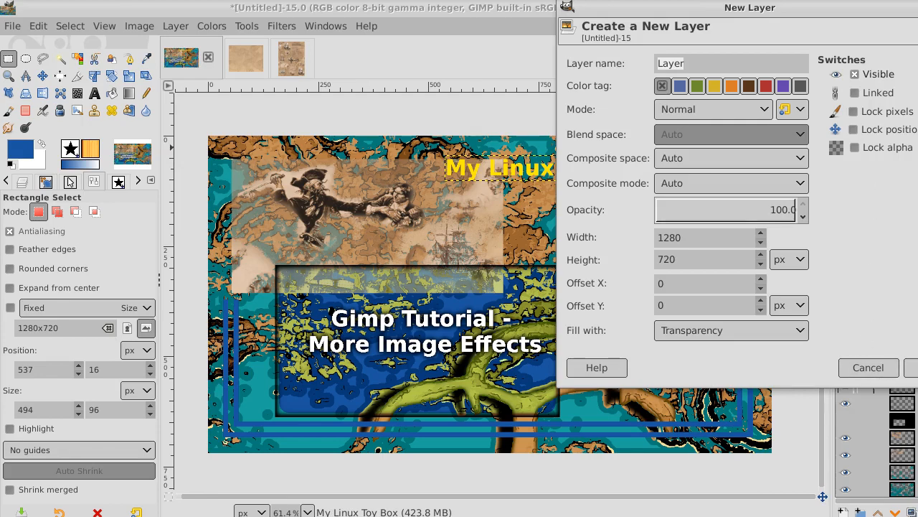
{"action": "left_click", "coordinate": [911, 368]}
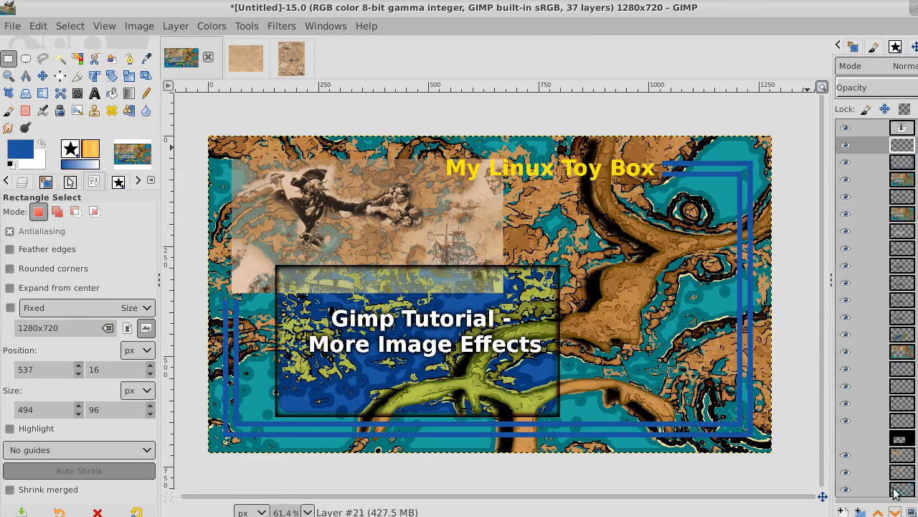
{"action": "right_click", "coordinate": [882, 128]}
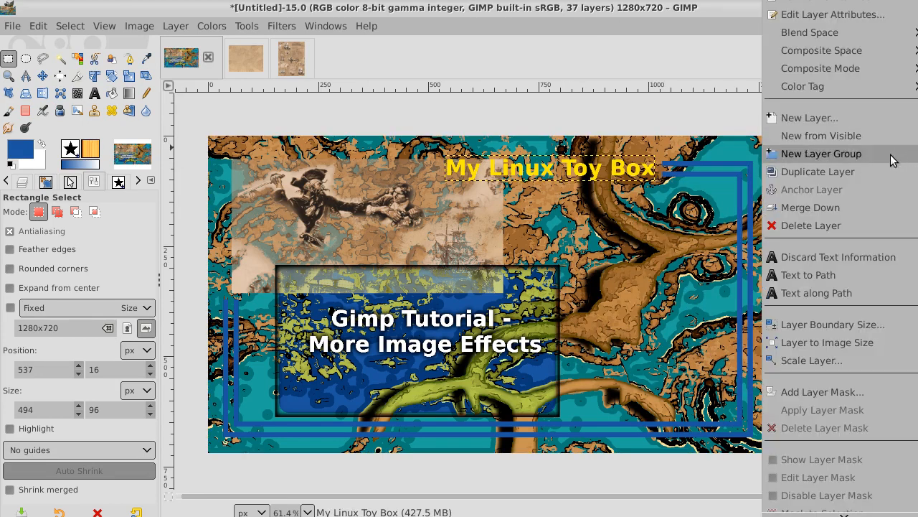
{"action": "left_click", "coordinate": [855, 209]}
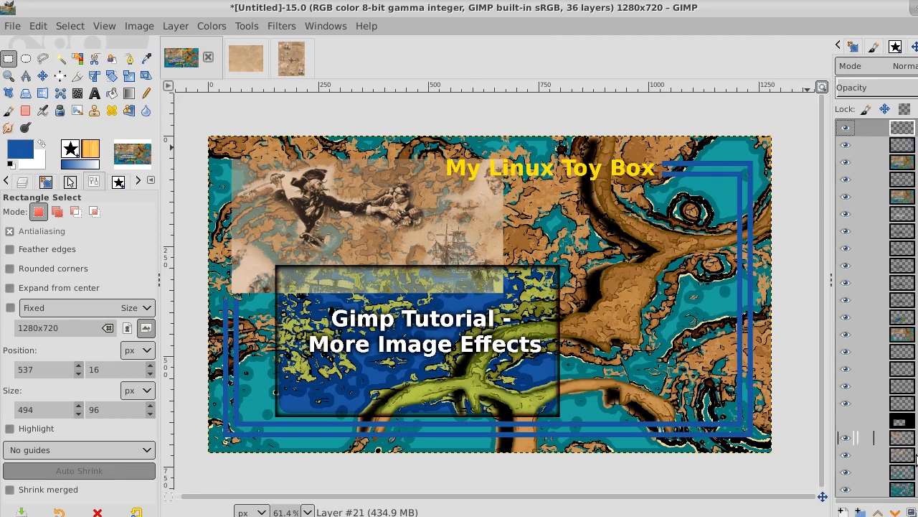
{"action": "left_click", "coordinate": [912, 510]}
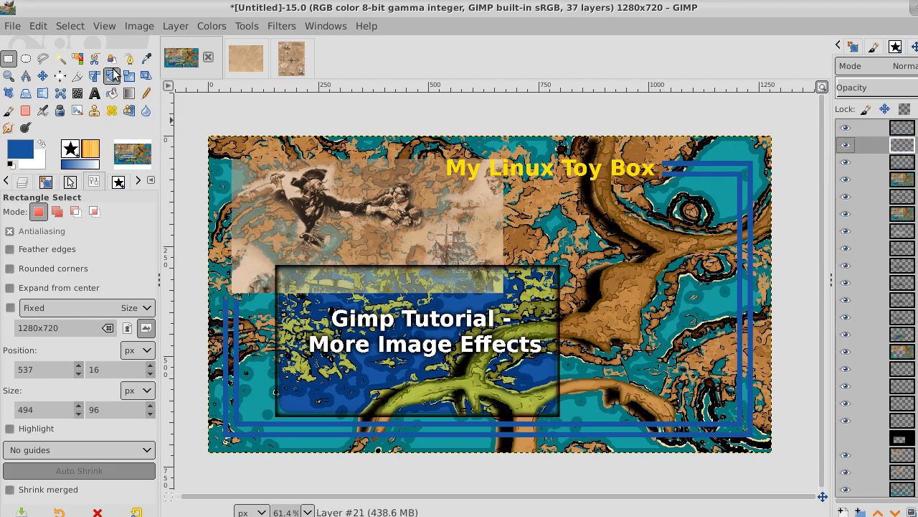
Select the yellow lettering by color and grow the selection by 9 px.
{"action": "left_click", "coordinate": [78, 59]}
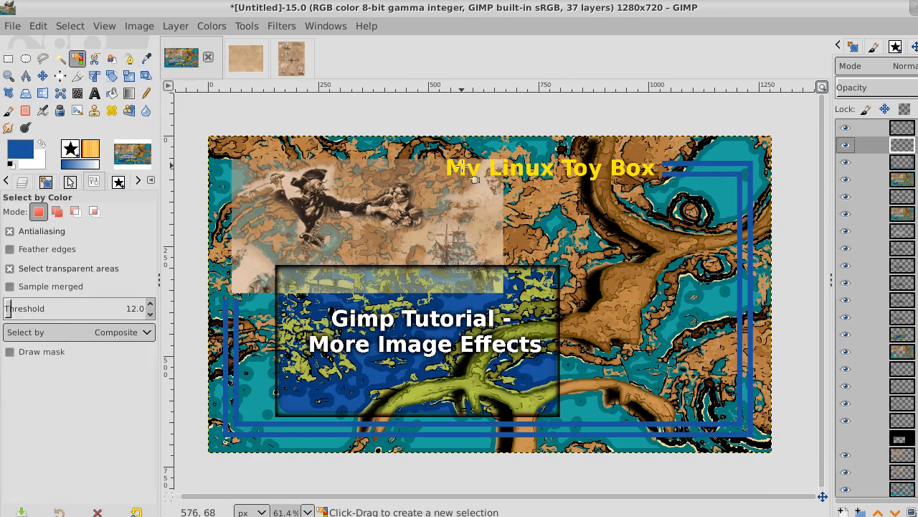
{"action": "left_click", "coordinate": [463, 165]}
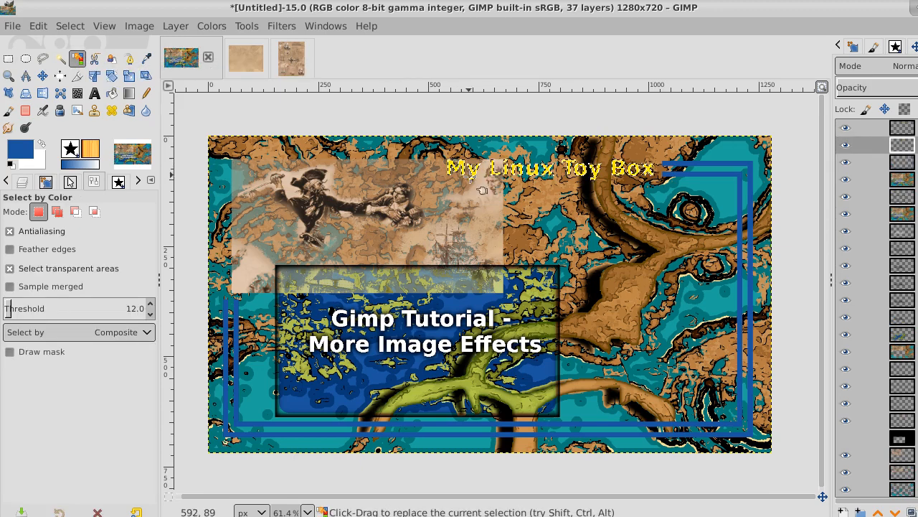
{"action": "left_click", "coordinate": [76, 26]}
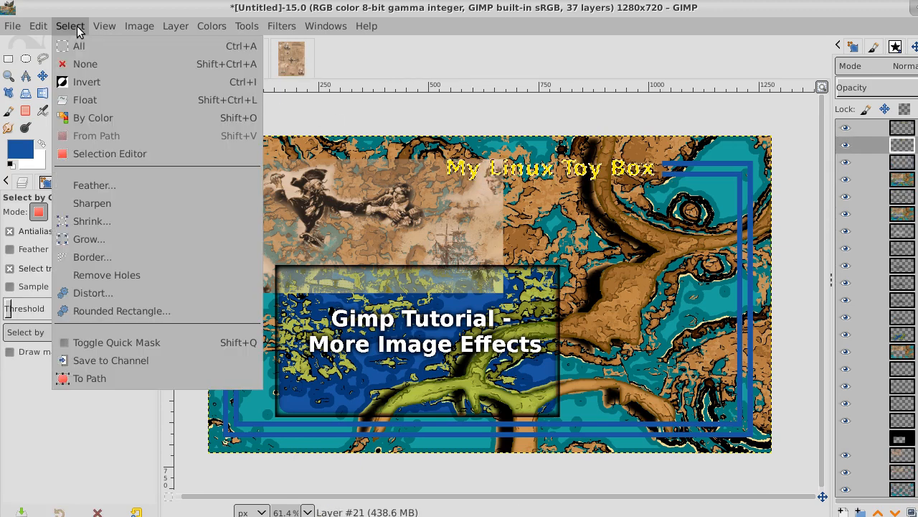
{"action": "left_click", "coordinate": [95, 237]}
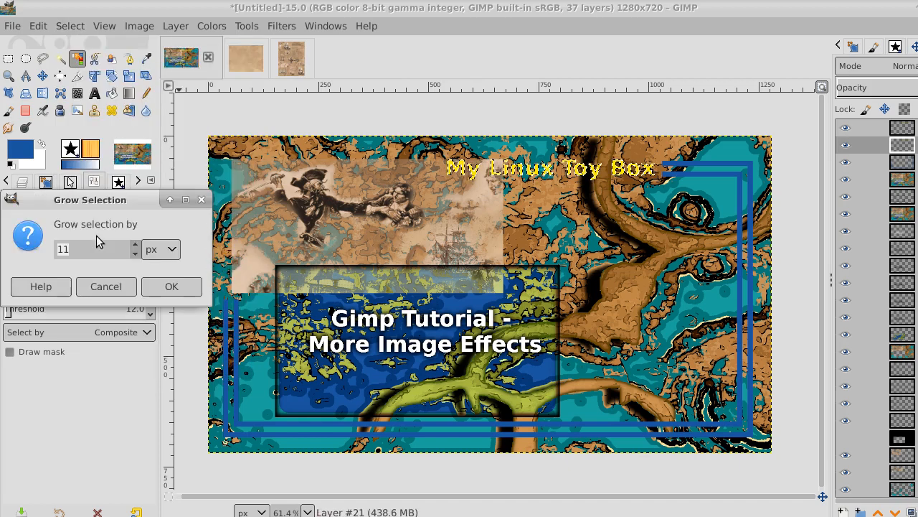
{"action": "left_click", "coordinate": [135, 255]}
{"action": "left_click", "coordinate": [135, 256]}
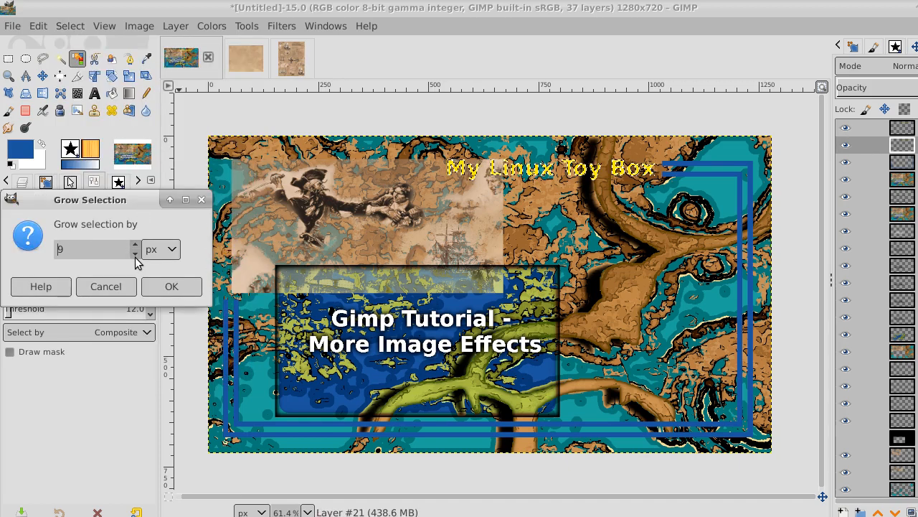
{"action": "left_click", "coordinate": [179, 289]}
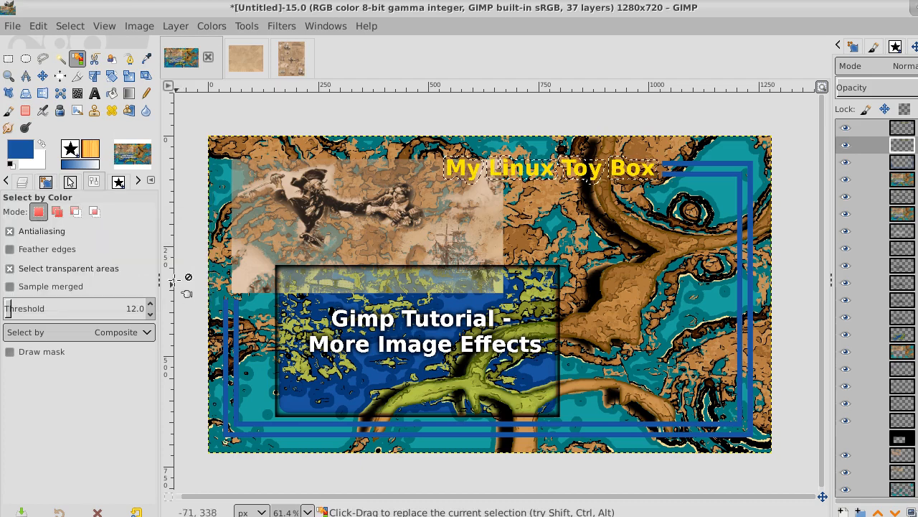
Set the foreground color to red ff0000 and add a new transparent layer beneath the two yellow text layers.
{"action": "left_click", "coordinate": [20, 150]}
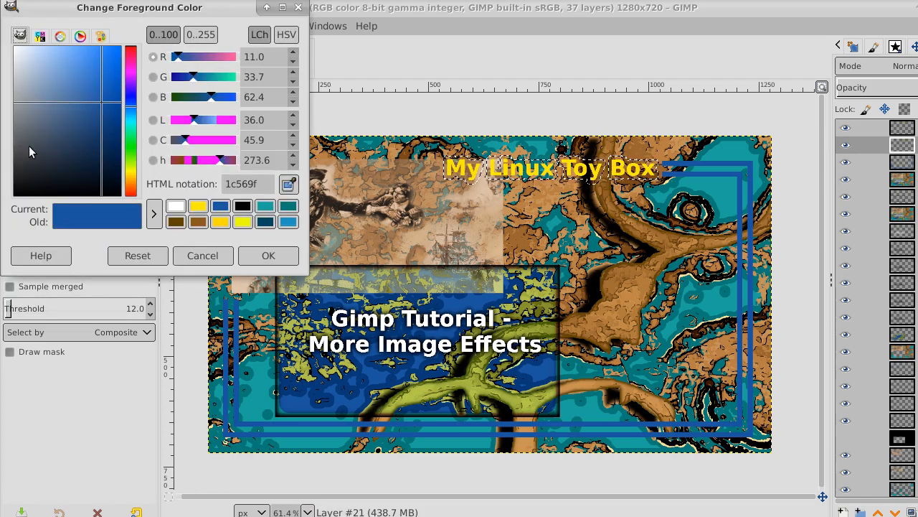
{"action": "left_click", "coordinate": [134, 201]}
{"action": "left_click_drag", "start_coordinate": [100, 190], "coordinate": [131, 24]}
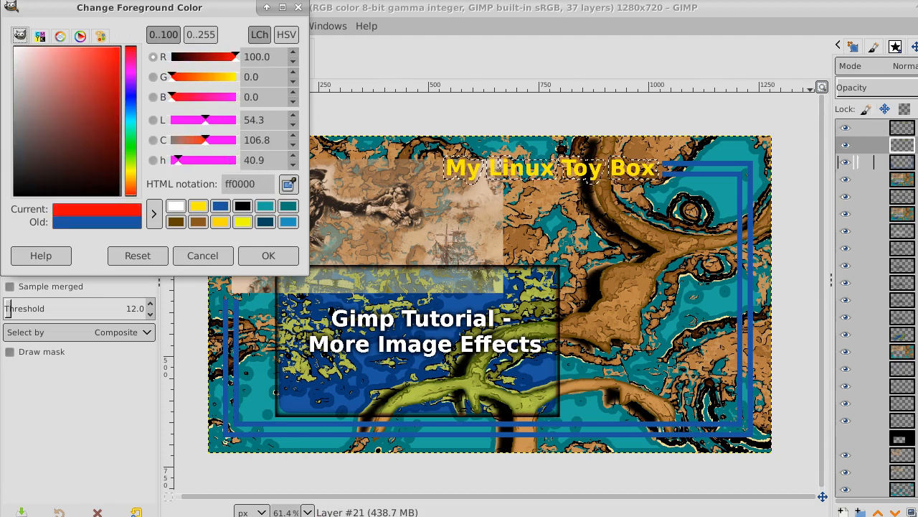
{"action": "left_click", "coordinate": [903, 161]}
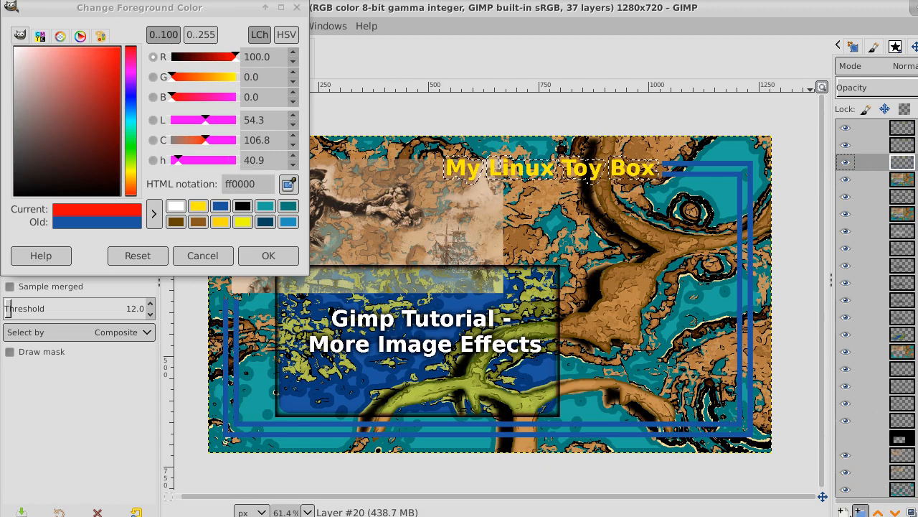
{"action": "left_click", "coordinate": [844, 511]}
{"action": "left_click", "coordinate": [870, 506]}
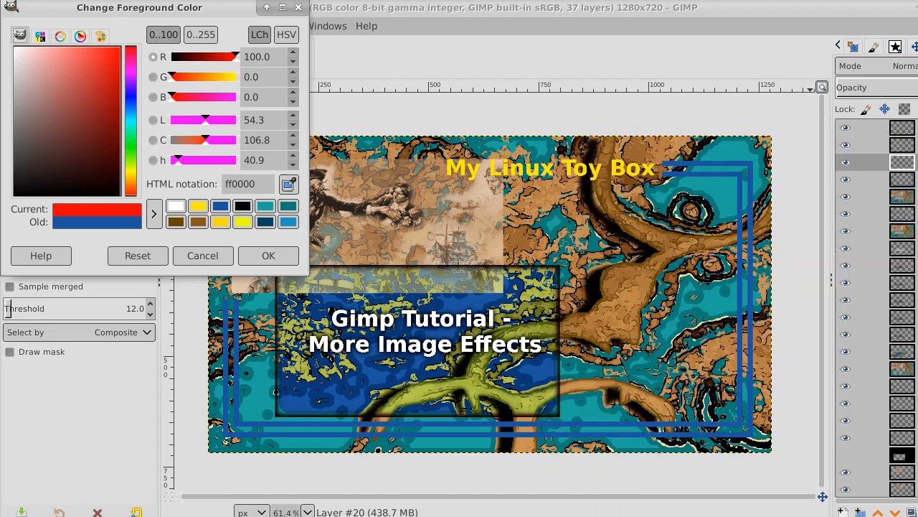
{"action": "left_click", "coordinate": [264, 254]}
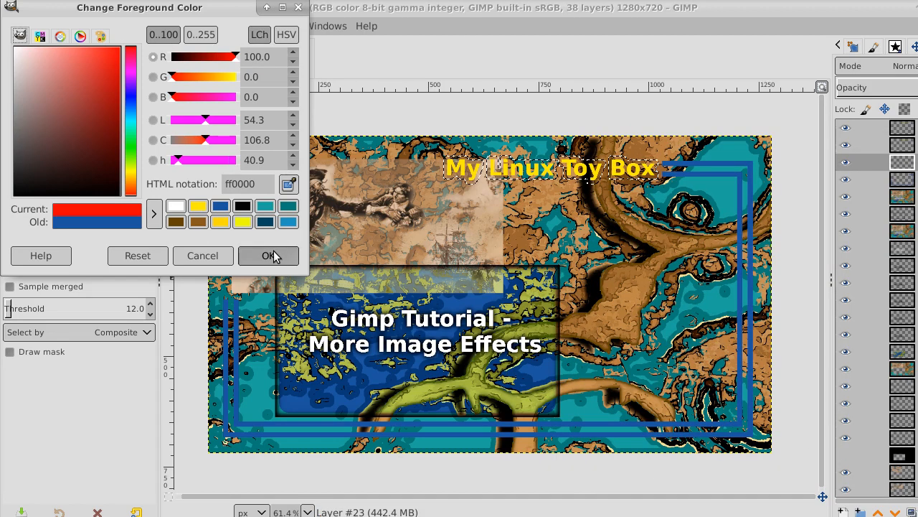
{"action": "left_click", "coordinate": [271, 255]}
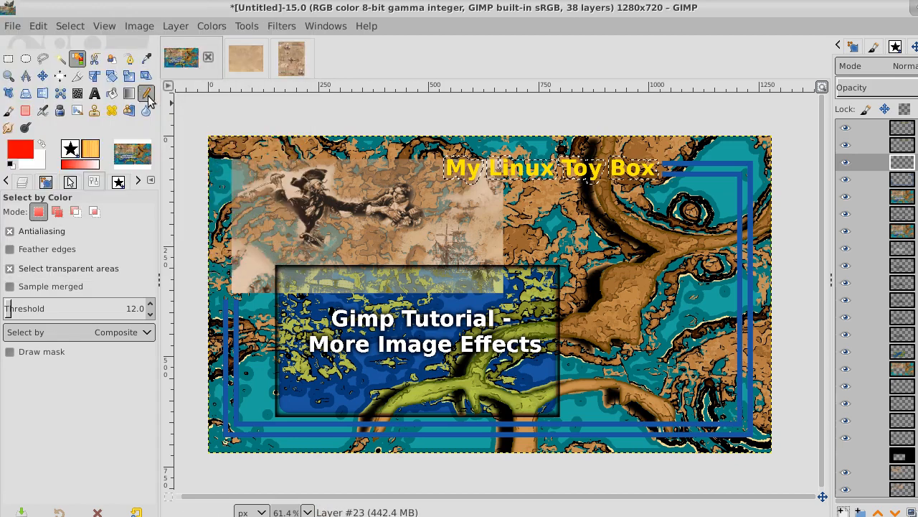
Bucket-fill the grown text selection with red on the new layer and clear the selection.
{"action": "left_click", "coordinate": [112, 94]}
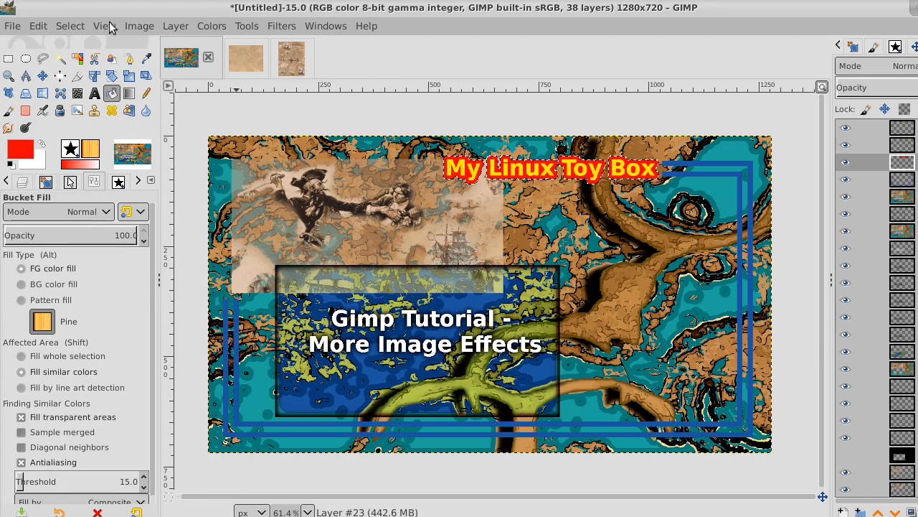
{"action": "left_click", "coordinate": [70, 26]}
{"action": "left_click", "coordinate": [80, 65]}
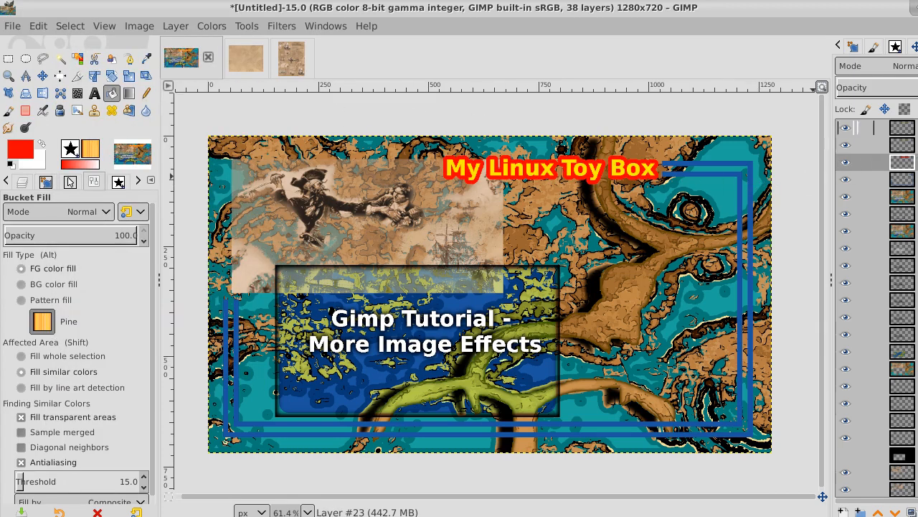
Keep the lower yellow text layer hidden, raise the red outline layer above it, and merge the visible text copy down onto the outline.
{"action": "mouse_move", "coordinate": [916, 91]}
{"action": "left_mouse_down"}
{"action": "mouse_move", "coordinate": [893, 91]}
{"action": "mouse_move", "coordinate": [917, 92]}
{"action": "left_mouse_up"}
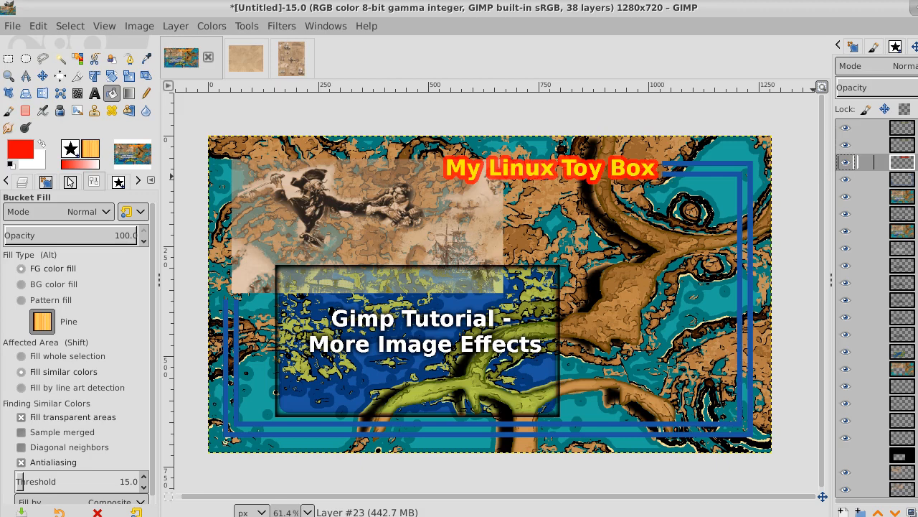
{"action": "left_click", "coordinate": [847, 129]}
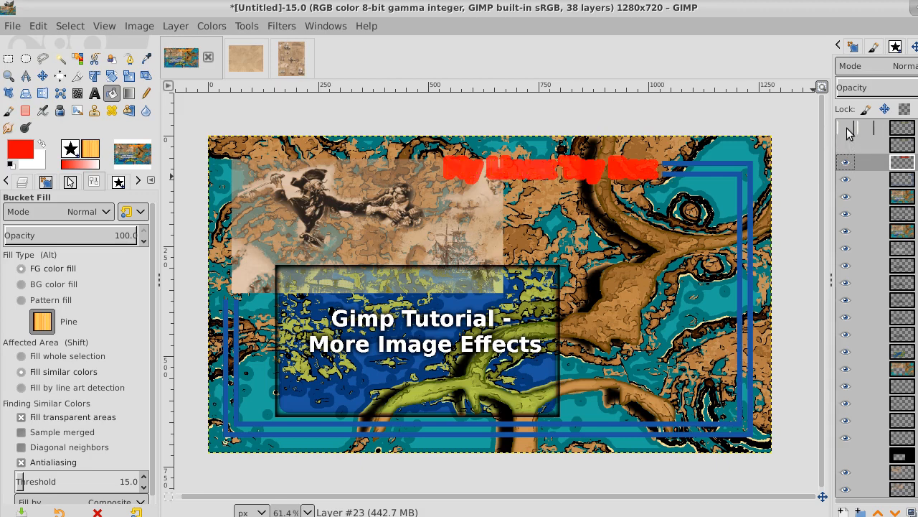
{"action": "left_click", "coordinate": [846, 130]}
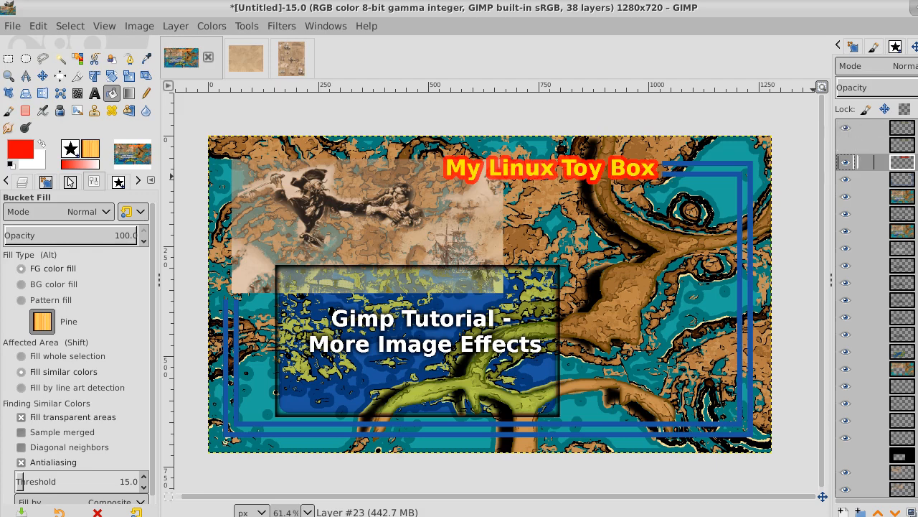
{"action": "left_click", "coordinate": [878, 511]}
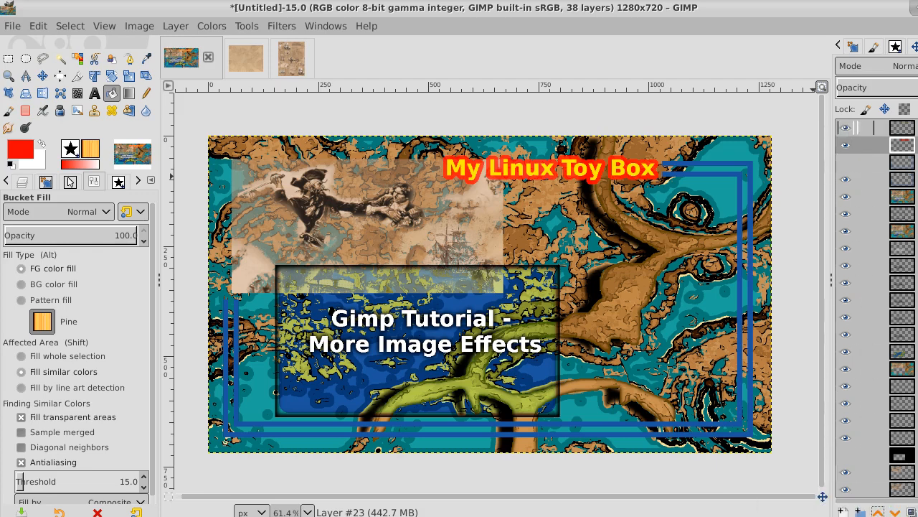
{"action": "left_click", "coordinate": [861, 128]}
{"action": "right_click", "coordinate": [861, 128]}
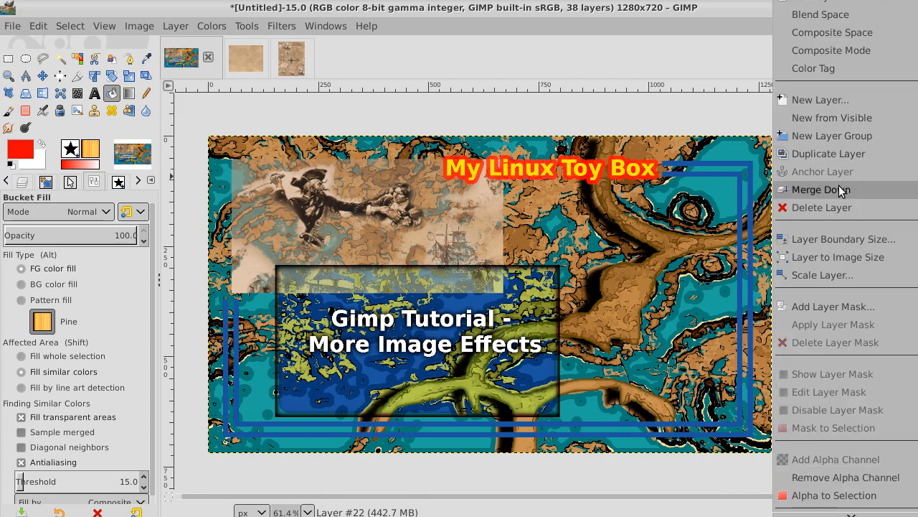
{"action": "left_click", "coordinate": [836, 189]}
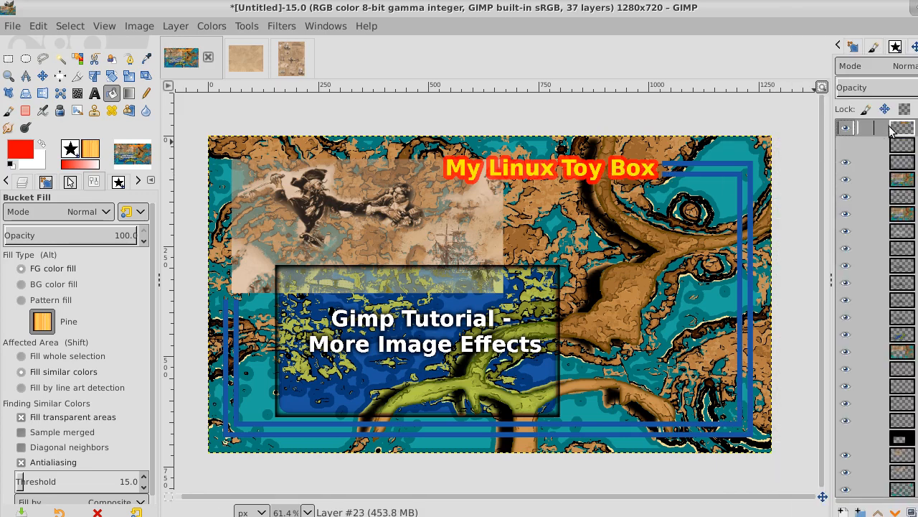
Shift the overall hue of the merged text layer with Hue-Saturation to get blue lettering with a green outline.
{"action": "left_click", "coordinate": [846, 128]}
{"action": "left_click", "coordinate": [846, 128]}
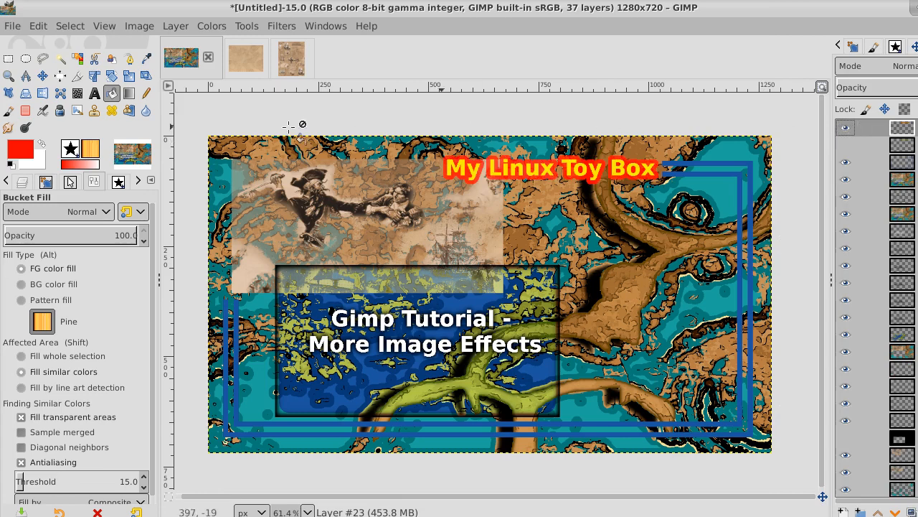
{"action": "left_click", "coordinate": [211, 26]}
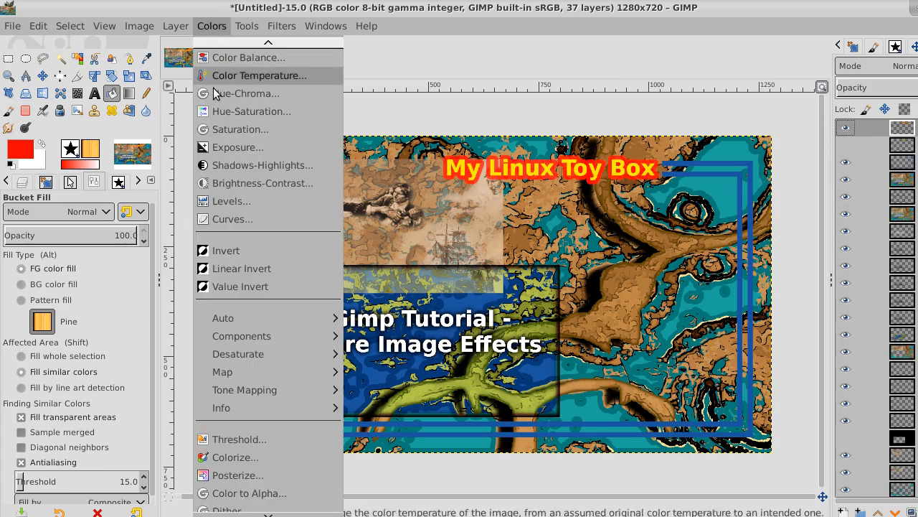
{"action": "left_click", "coordinate": [278, 111]}
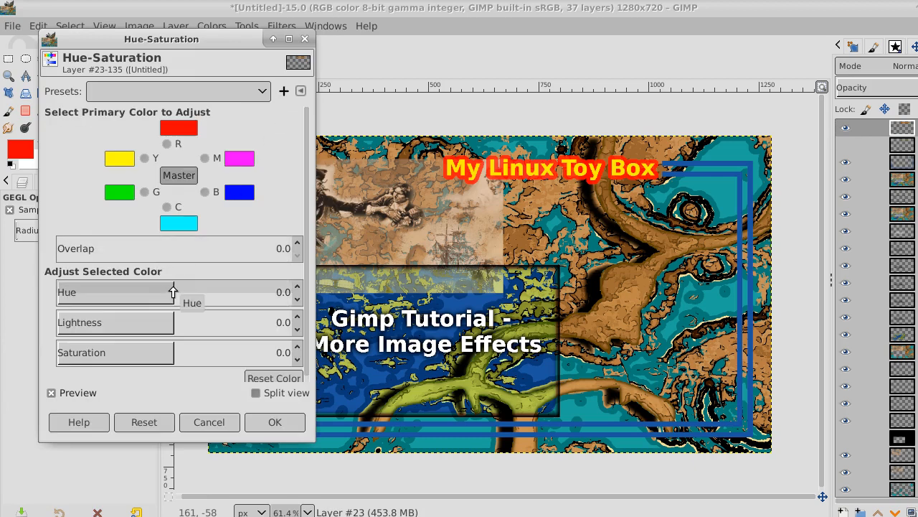
{"action": "left_click_drag", "start_coordinate": [173, 292], "coordinate": [272, 294]}
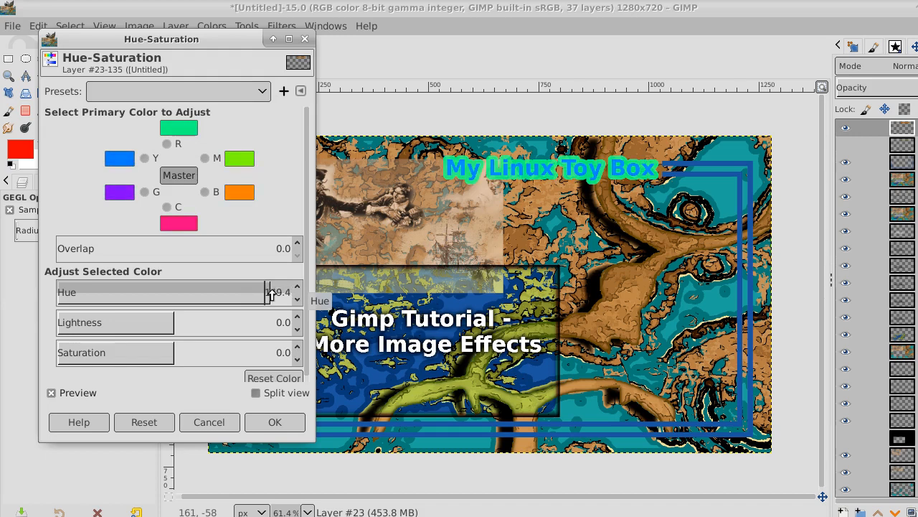
{"action": "left_click", "coordinate": [277, 423]}
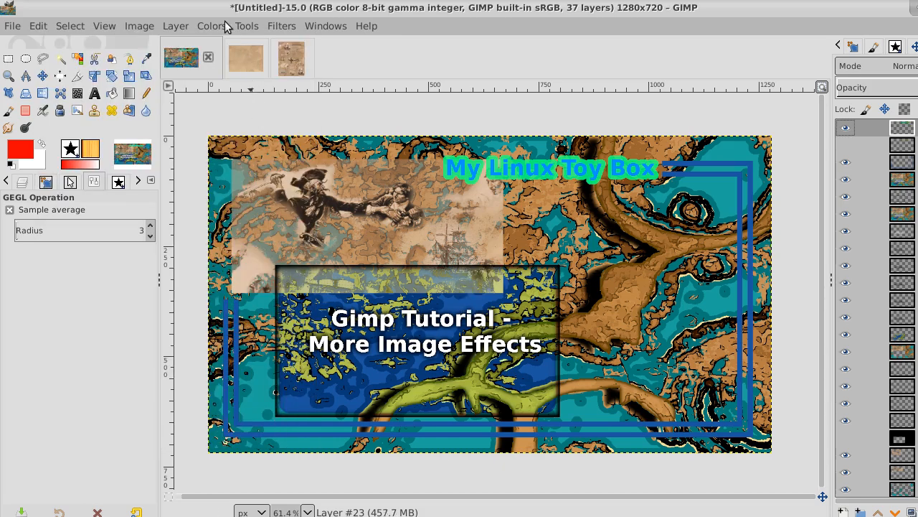
Turn the text's green outline dark orange with Hue-Saturation on the green range: hue -124.2, lightness -64.1, and increased saturation.
{"action": "left_click", "coordinate": [227, 26]}
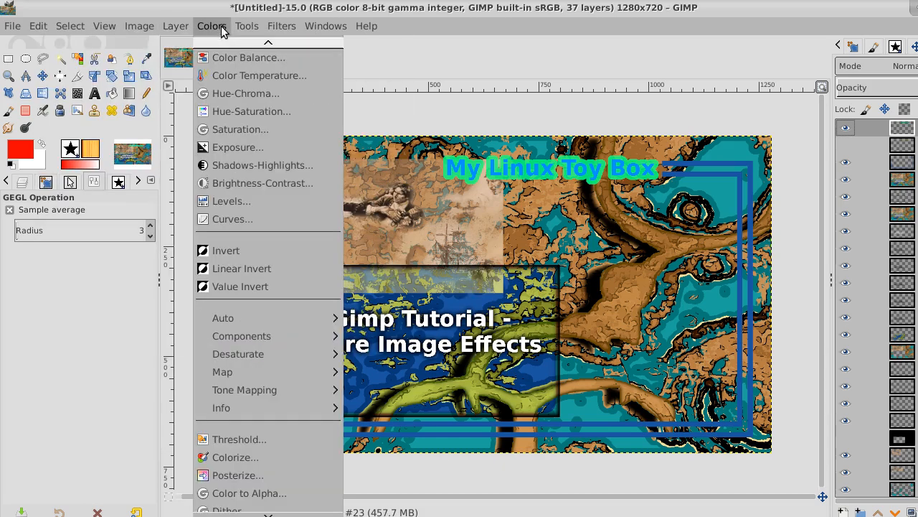
{"action": "left_click", "coordinate": [223, 112]}
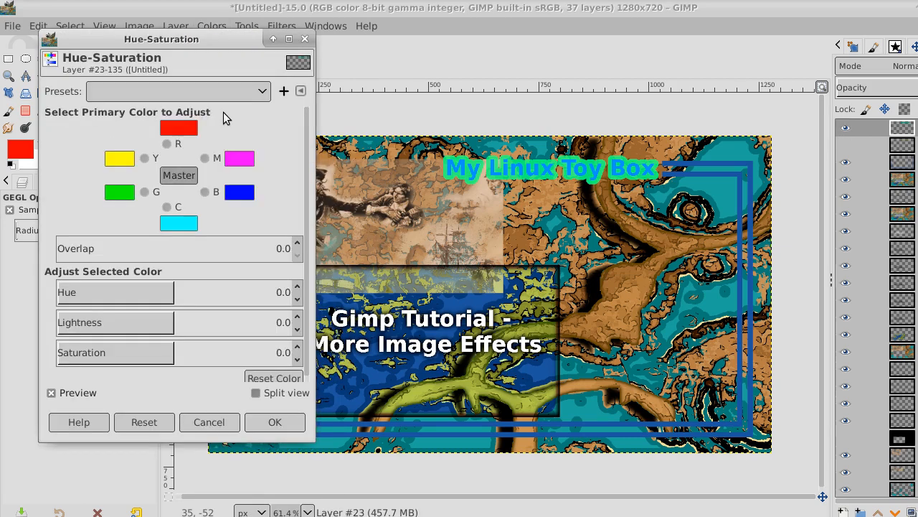
{"action": "left_click", "coordinate": [145, 193]}
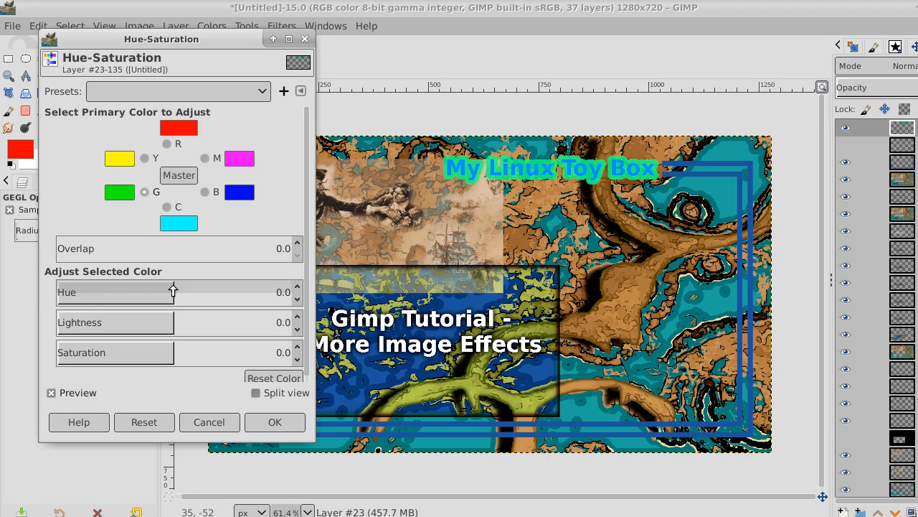
{"action": "left_click_drag", "start_coordinate": [173, 289], "coordinate": [99, 286]}
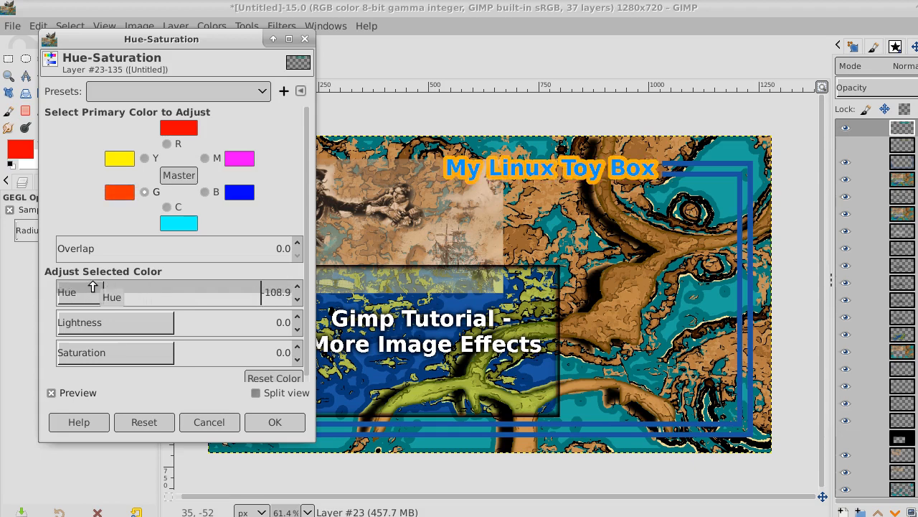
{"action": "left_click_drag", "start_coordinate": [164, 322], "coordinate": [98, 323]}
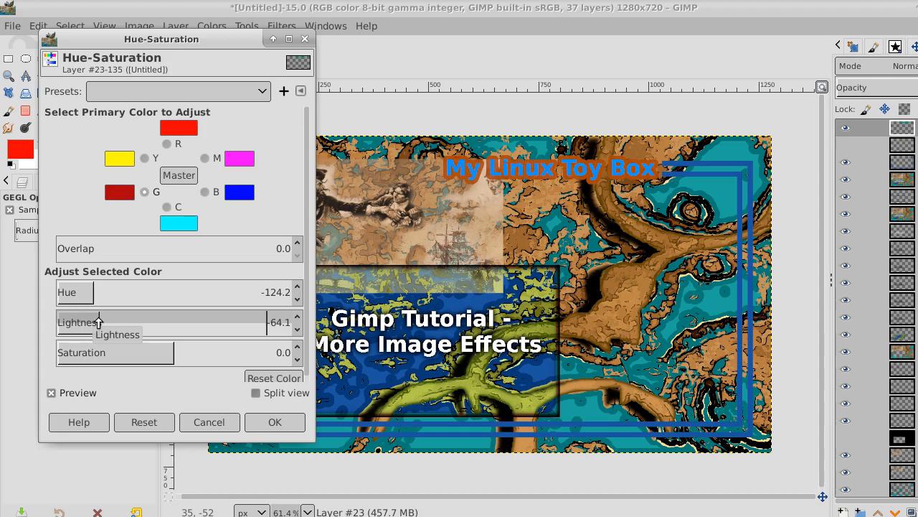
{"action": "left_click", "coordinate": [167, 347]}
{"action": "left_click_drag", "start_coordinate": [168, 346], "coordinate": [223, 346]}
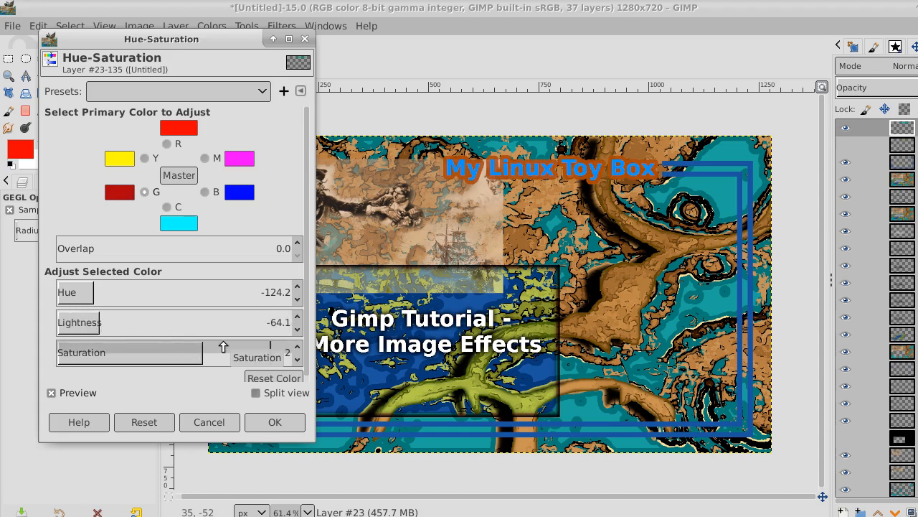
{"action": "left_click", "coordinate": [274, 423]}
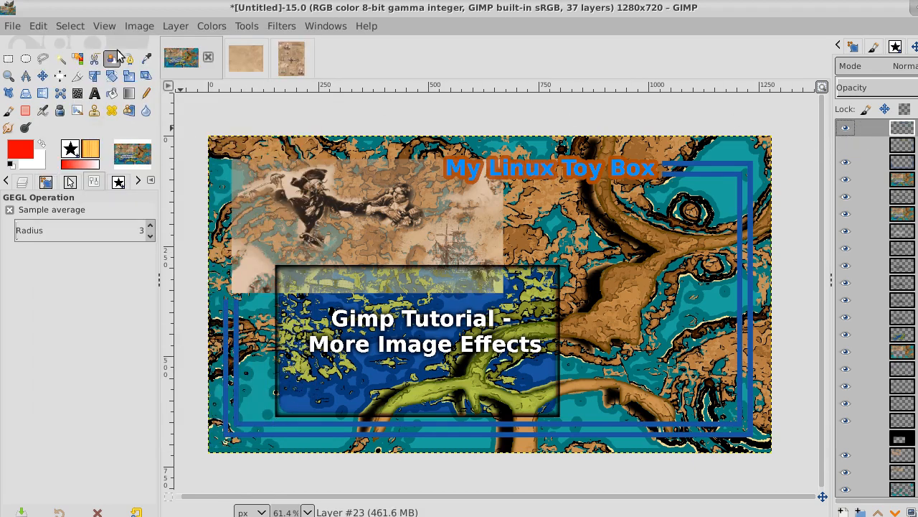
Select the blue "My Linux Toy Box" lettering by color and grow the selection slightly.
{"action": "left_click", "coordinate": [77, 59]}
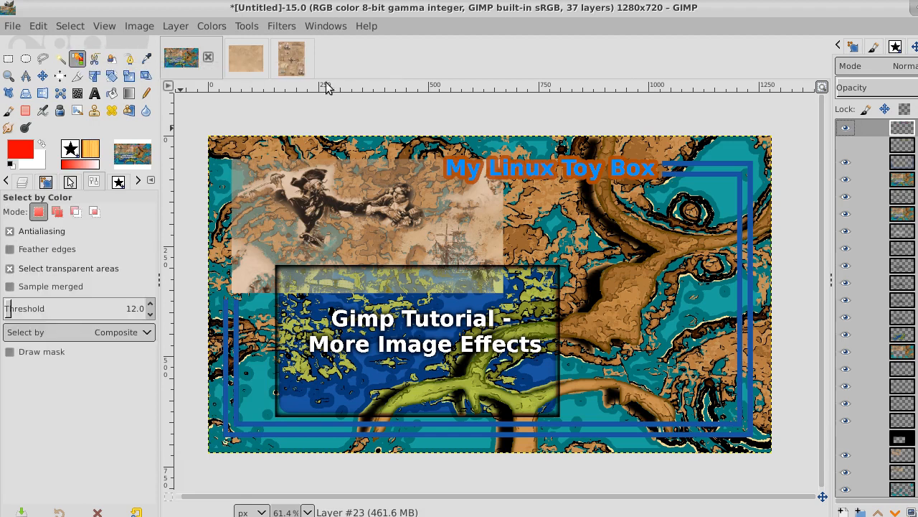
{"action": "left_click", "coordinate": [463, 164]}
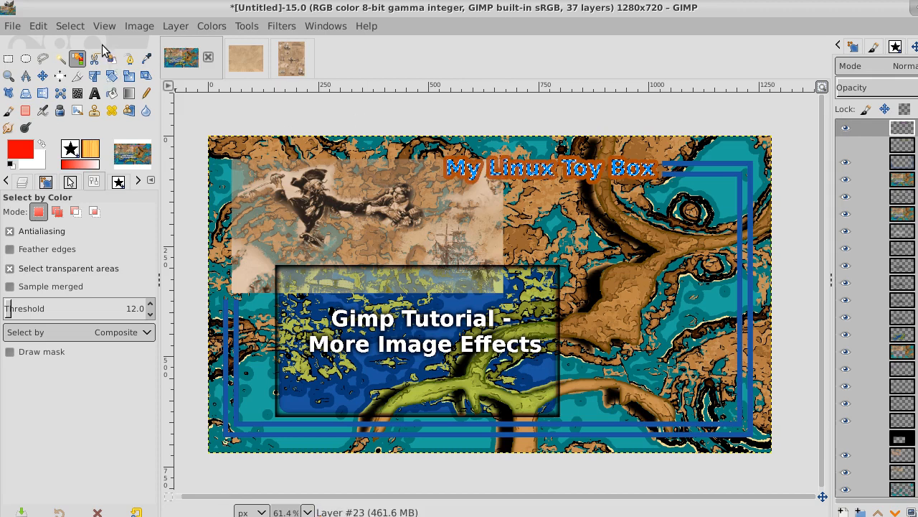
{"action": "left_click", "coordinate": [70, 26]}
{"action": "mouse_move", "coordinate": [38, 26]}
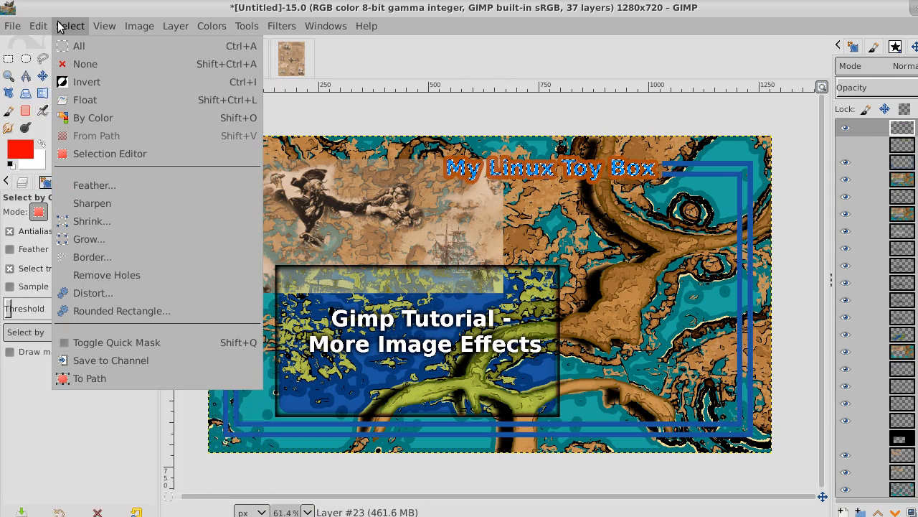
{"action": "left_click", "coordinate": [93, 240]}
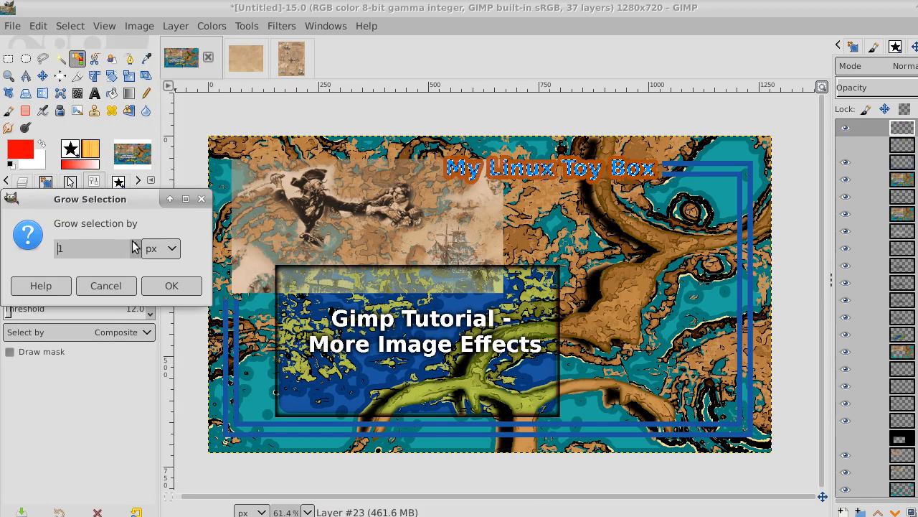
{"action": "left_click", "coordinate": [135, 244]}
{"action": "left_click", "coordinate": [171, 285]}
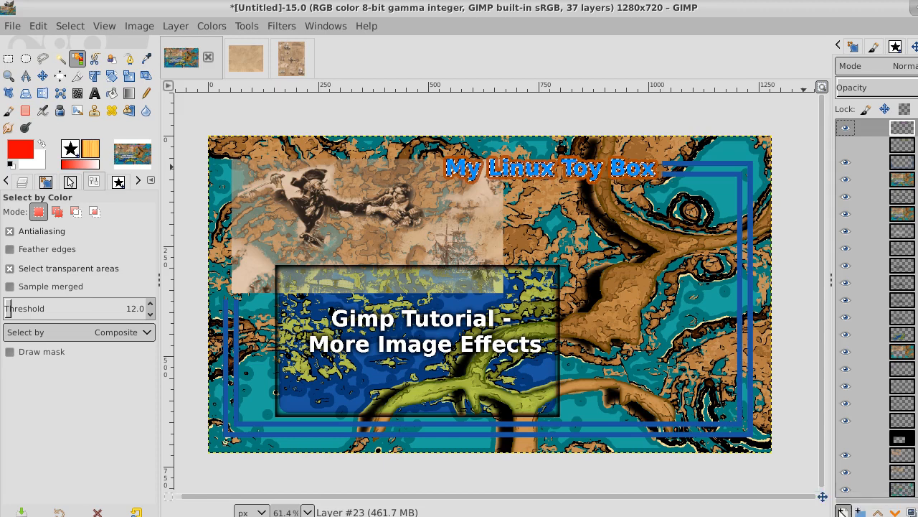
Add a new transparent layer, swap the foreground color to white, and bucket-fill the grown text selection on it.
{"action": "left_click", "coordinate": [843, 510]}
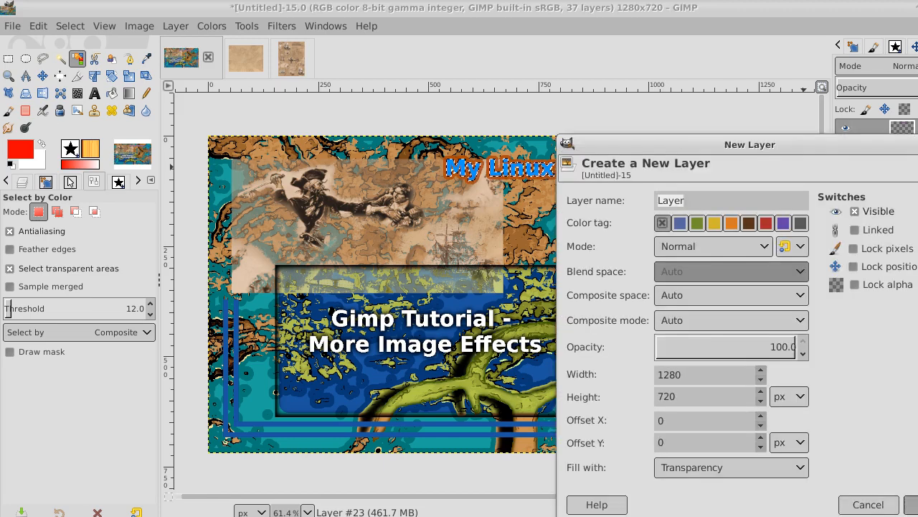
{"action": "key", "text": "Return"}
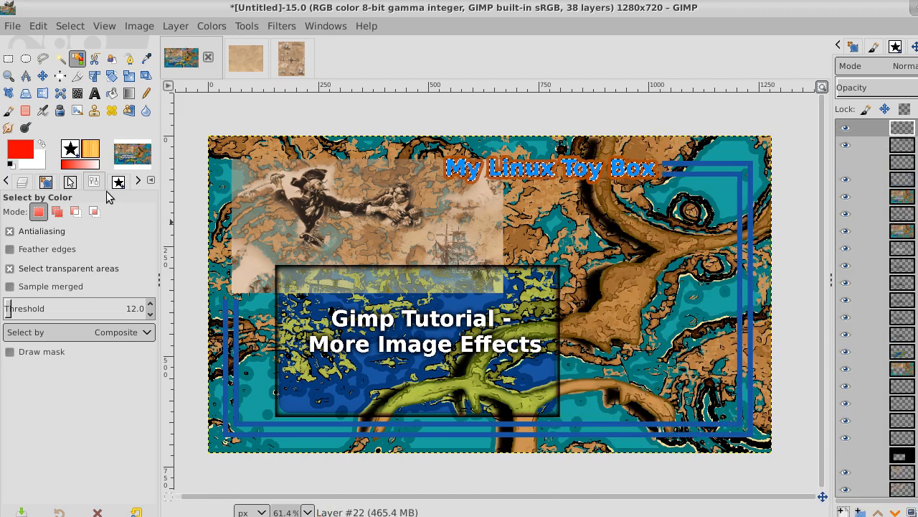
{"action": "left_click", "coordinate": [42, 143]}
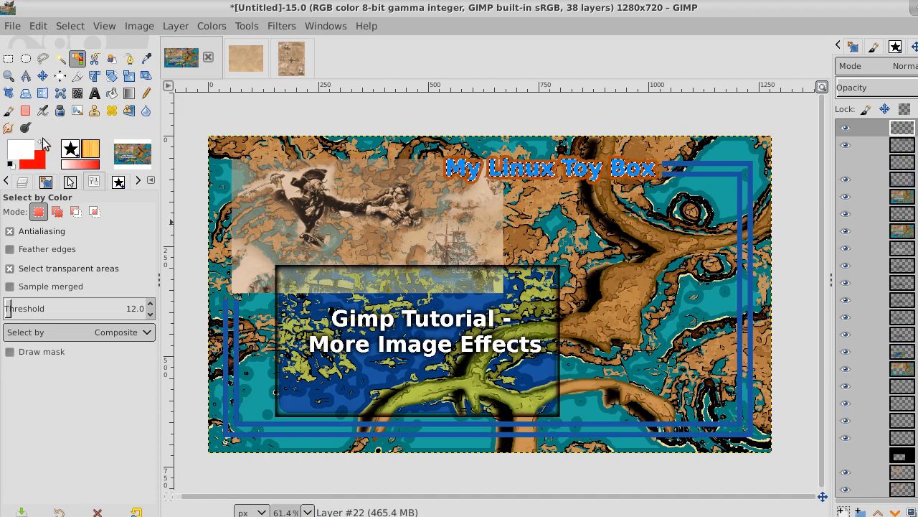
{"action": "left_click", "coordinate": [112, 95]}
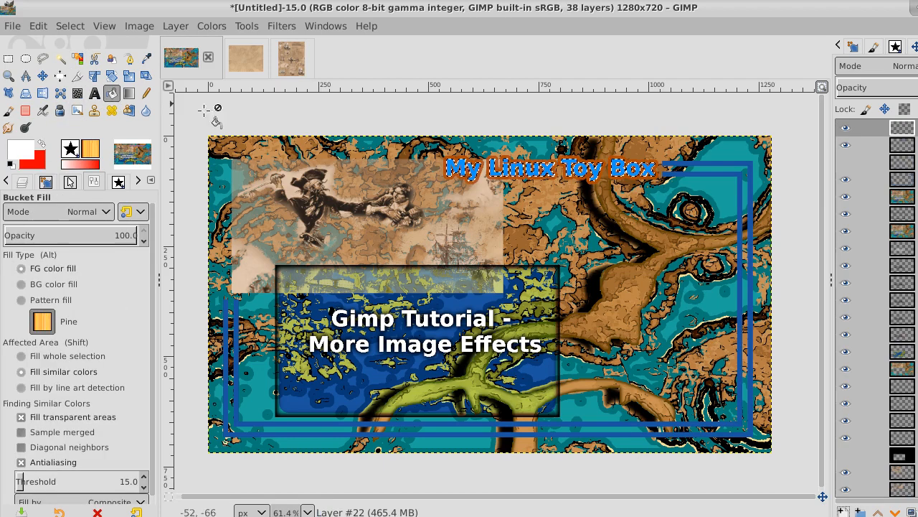
{"action": "left_click", "coordinate": [475, 160]}
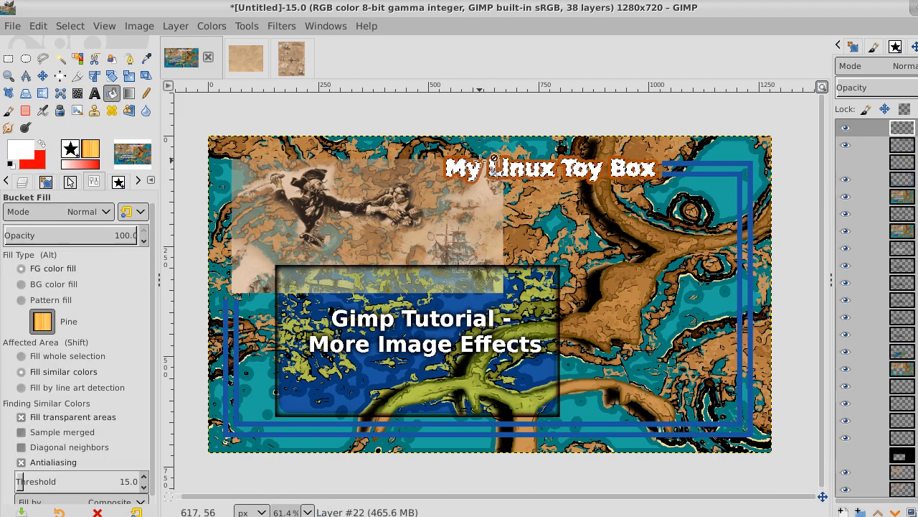
Shrink the text selection by 2 px, delete the white inside it to leave a thin outline, and clear the selection.
{"action": "left_click", "coordinate": [65, 27]}
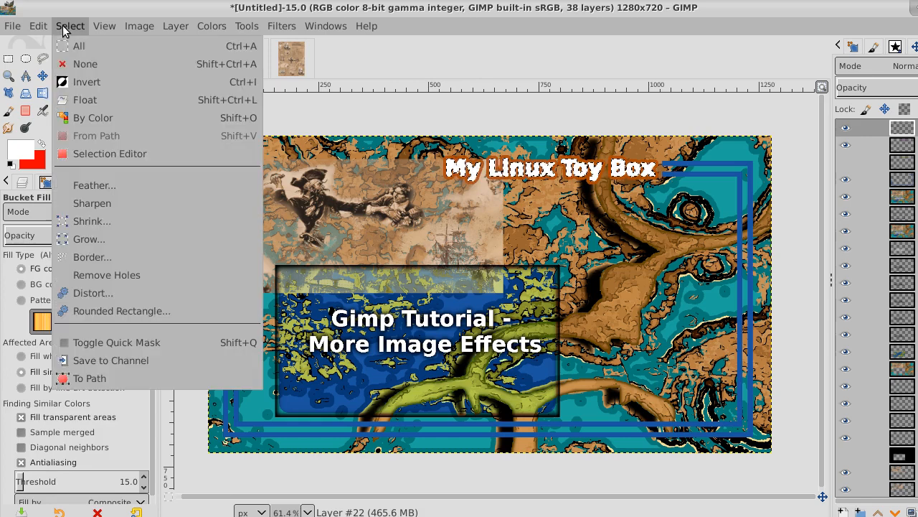
{"action": "left_click", "coordinate": [88, 220]}
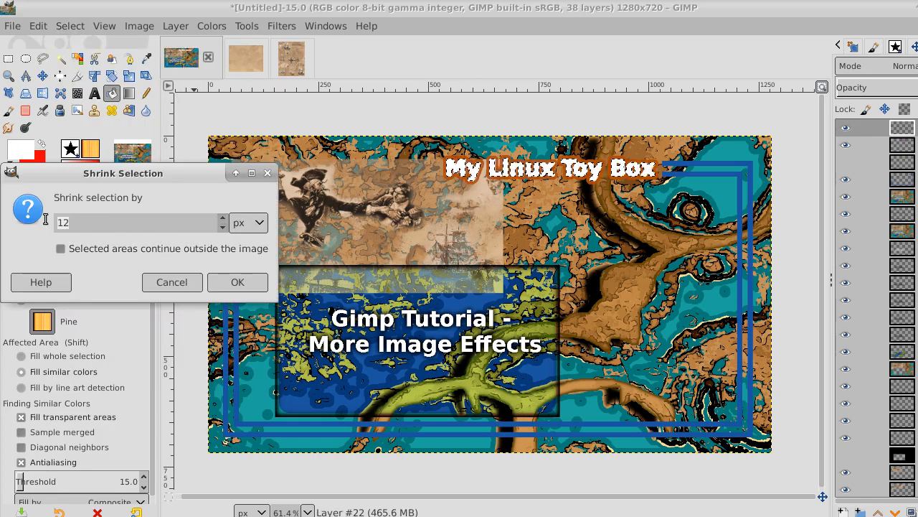
{"action": "type", "text": "2"}
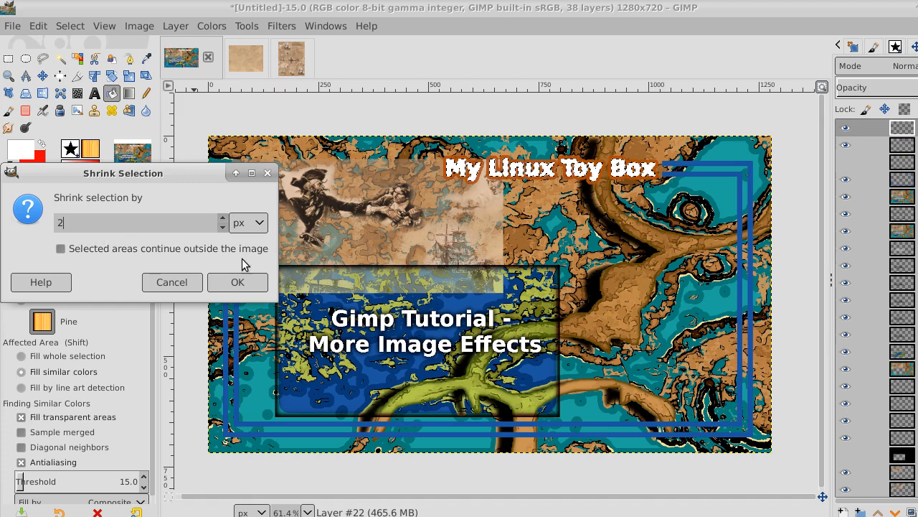
{"action": "left_click", "coordinate": [238, 282]}
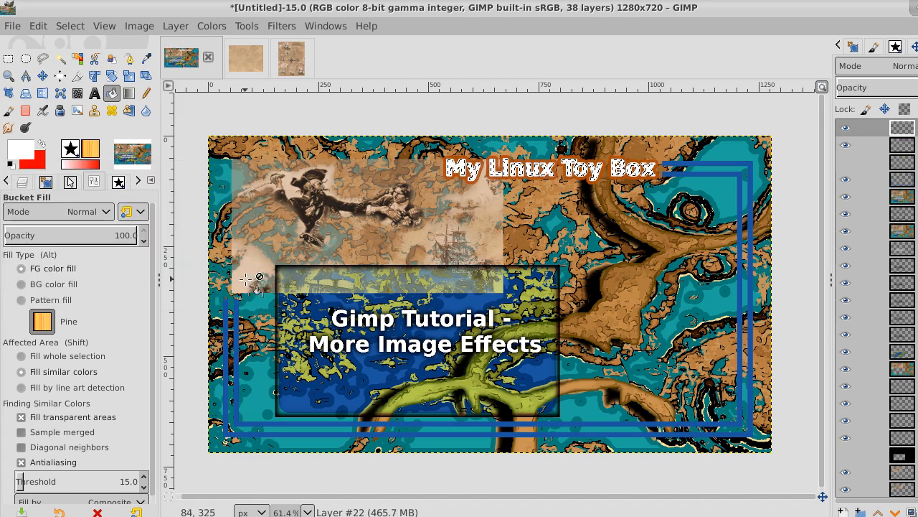
{"action": "left_click", "coordinate": [69, 25]}
{"action": "left_click", "coordinate": [76, 67]}
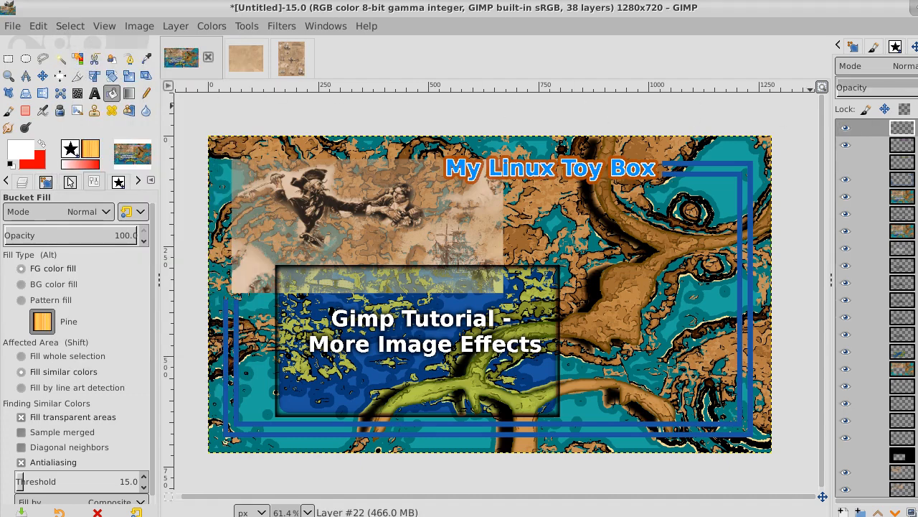
Lower the white outline layer's opacity to roughly half and add a new transparent 1280 x 720 layer above it.
{"action": "mouse_move", "coordinate": [896, 91]}
{"action": "left_mouse_down"}
{"action": "mouse_move", "coordinate": [868, 95]}
{"action": "mouse_move", "coordinate": [892, 97]}
{"action": "mouse_move", "coordinate": [884, 103]}
{"action": "mouse_move", "coordinate": [891, 106]}
{"action": "left_mouse_up"}
{"action": "left_click", "coordinate": [885, 109]}
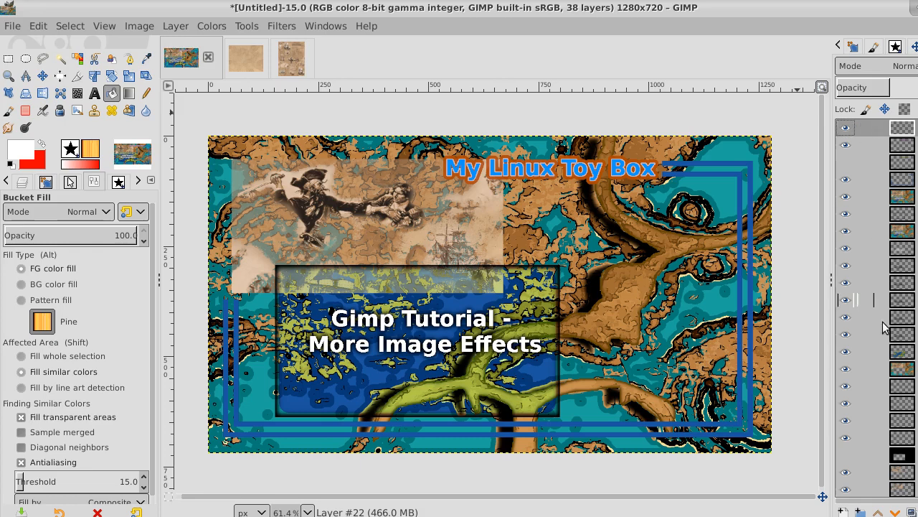
{"action": "left_click", "coordinate": [844, 510]}
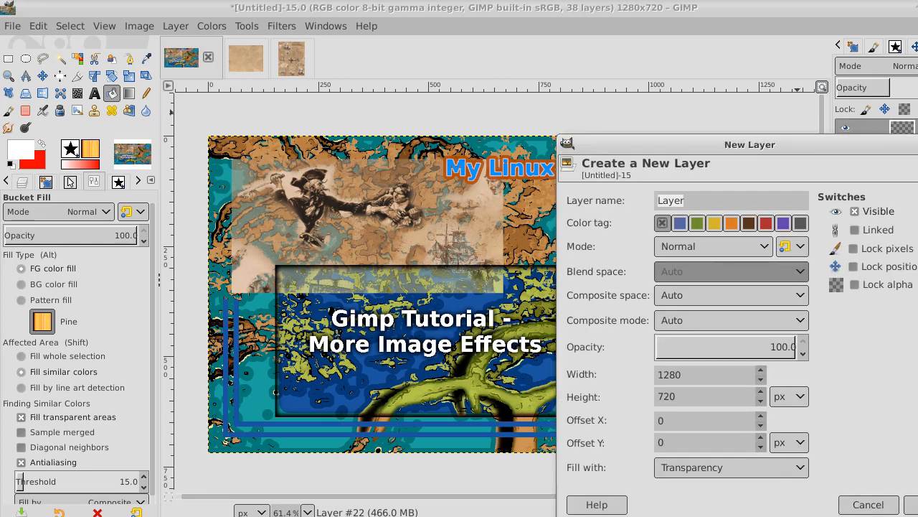
{"action": "key", "text": "Return"}
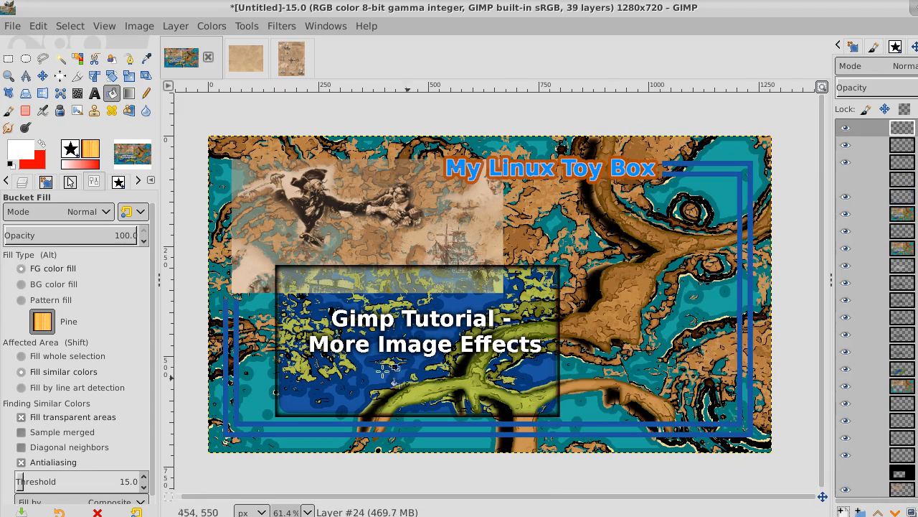
Make a rectangular selection of about 628 x 308 px around the pirate picture and add another new transparent layer.
{"action": "left_click", "coordinate": [8, 59]}
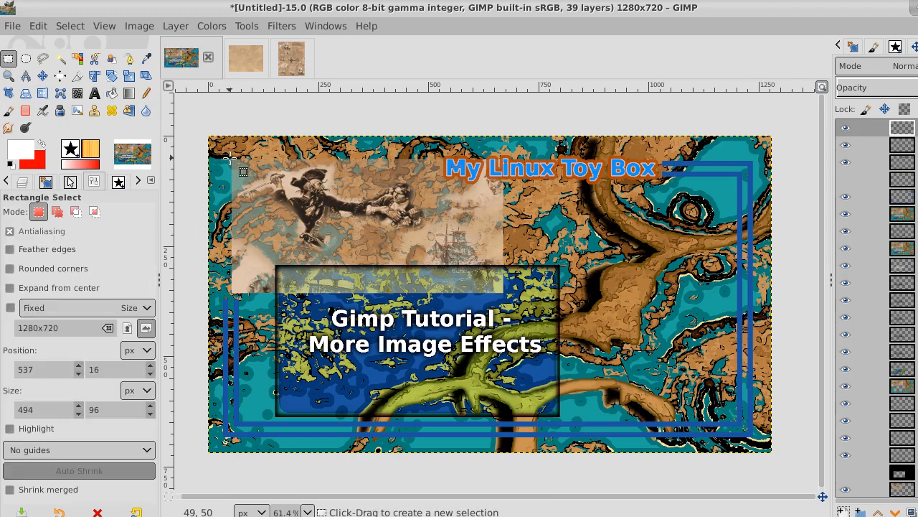
{"action": "left_click_drag", "start_coordinate": [229, 158], "coordinate": [507, 294]}
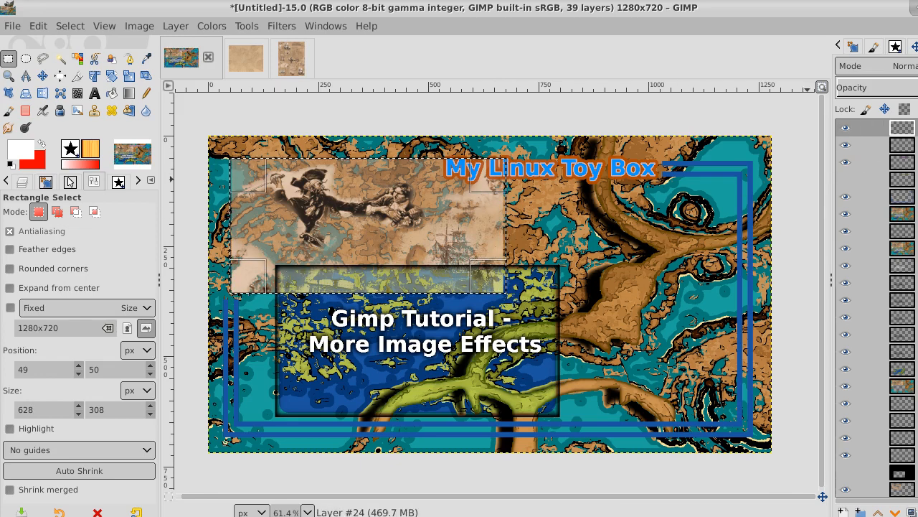
{"action": "left_click", "coordinate": [841, 510]}
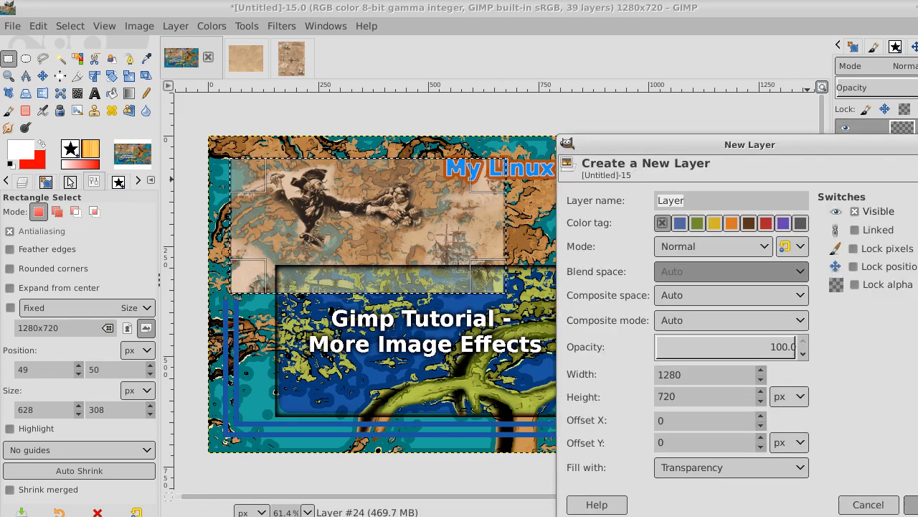
{"action": "left_click", "coordinate": [906, 507]}
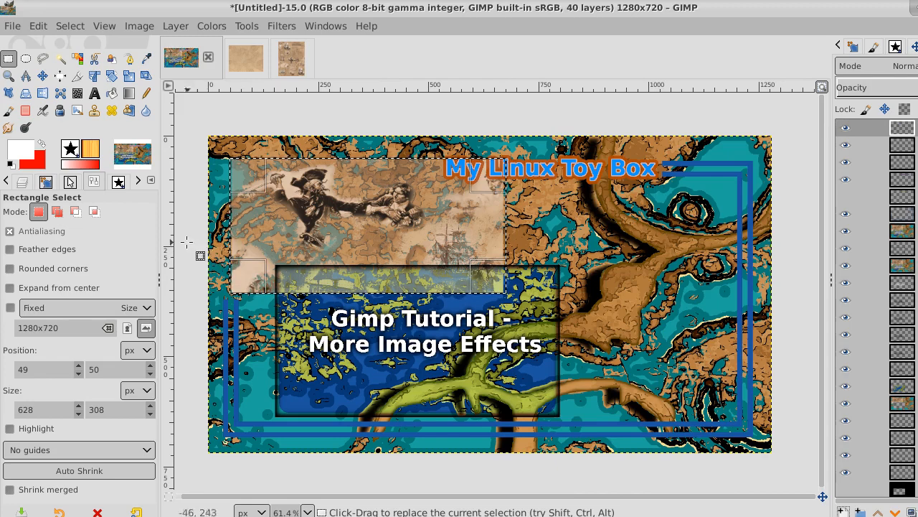
Pick the teal sea color from the visible map layer as the foreground color.
{"action": "left_click", "coordinate": [61, 60]}
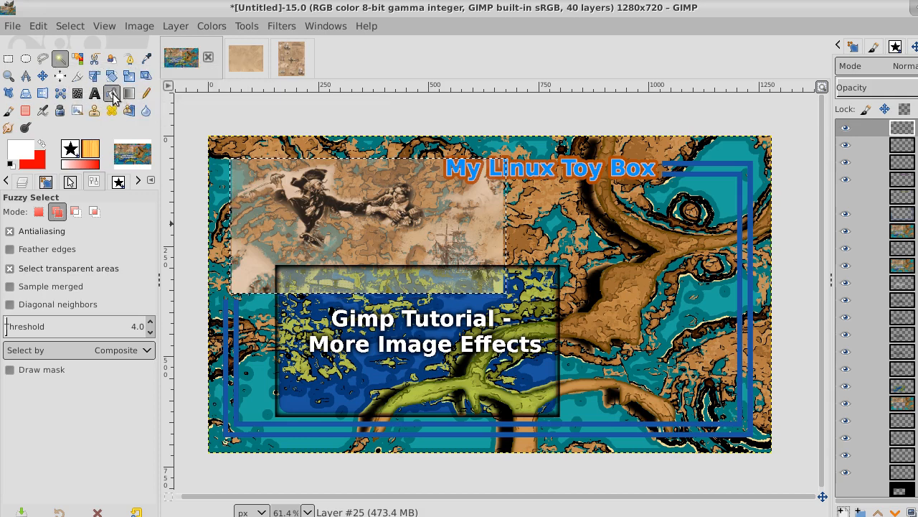
{"action": "left_click", "coordinate": [149, 60]}
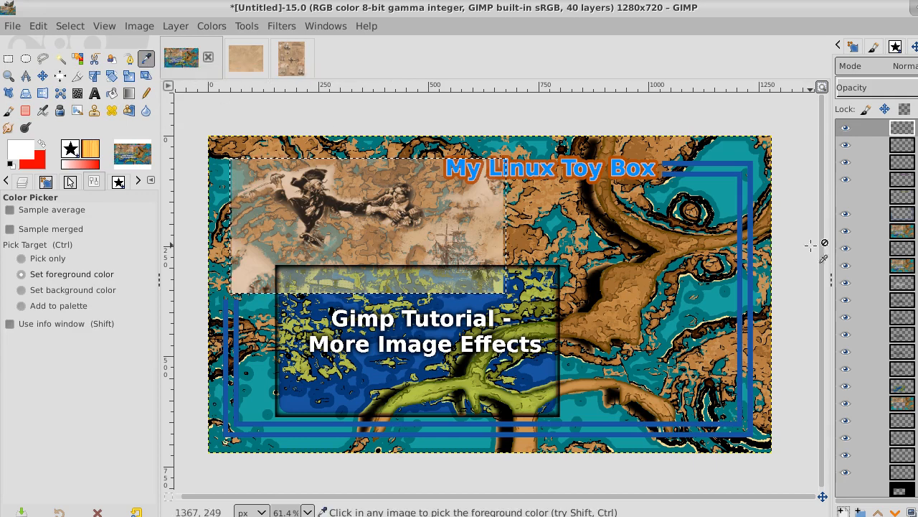
{"action": "left_click", "coordinate": [857, 230]}
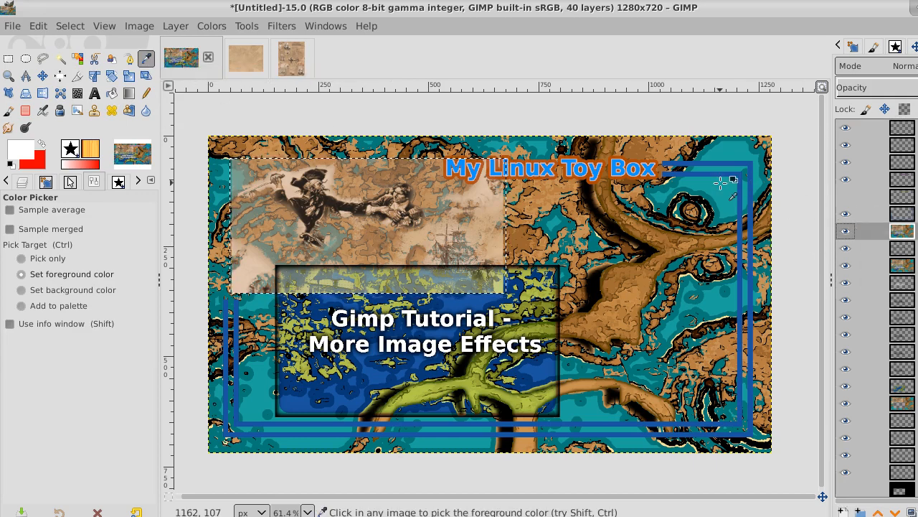
{"action": "left_click", "coordinate": [720, 183]}
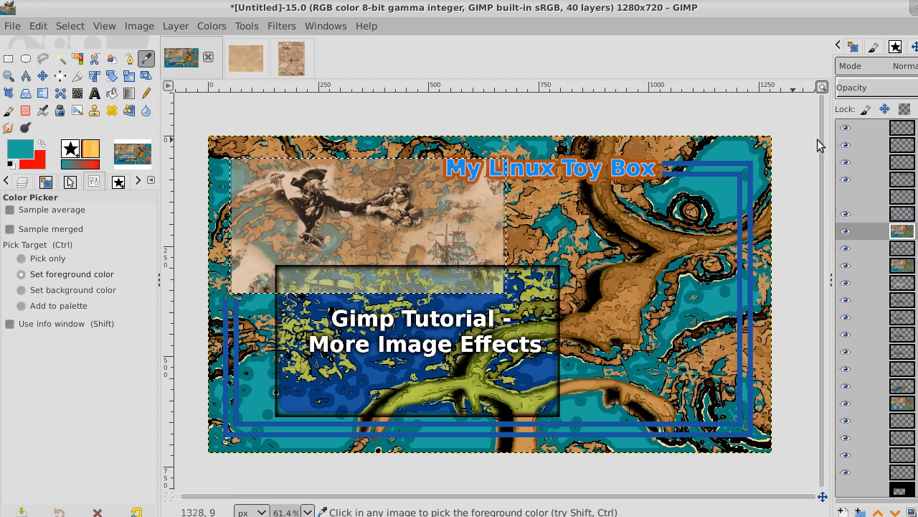
Bucket-fill the rectangular selection around the pirate picture with the teal foreground color on the new top layer.
{"action": "left_click", "coordinate": [865, 127]}
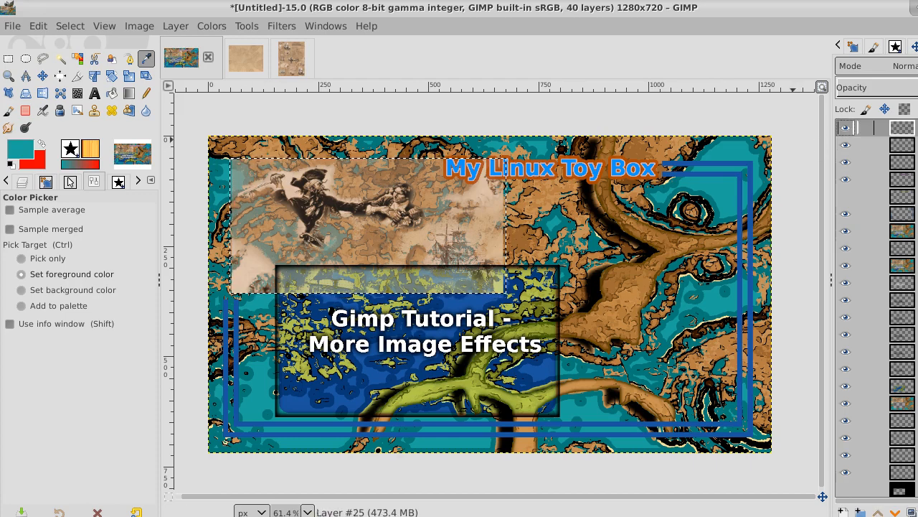
{"action": "left_click", "coordinate": [111, 92]}
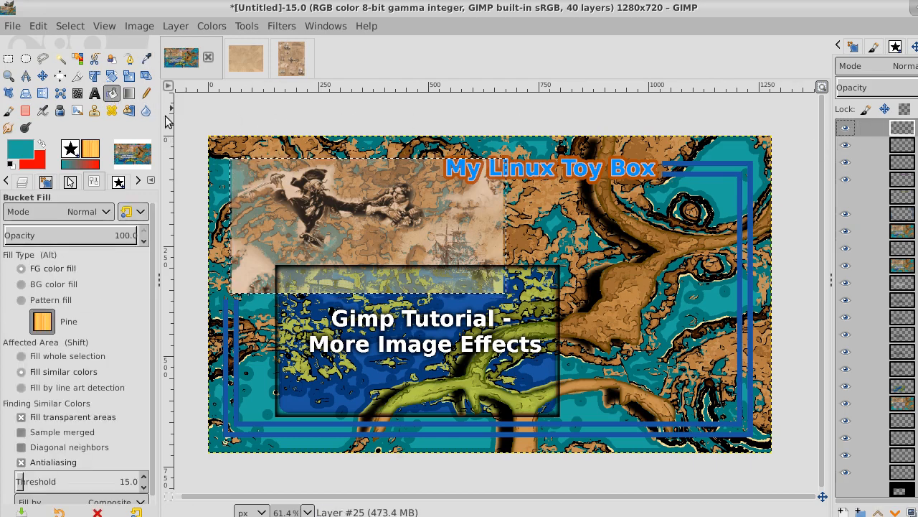
{"action": "left_click", "coordinate": [254, 186]}
Shrink the selection by 4 px, delete the teal inside it to leave a thin border, and clear the selection.
{"action": "left_click", "coordinate": [69, 26]}
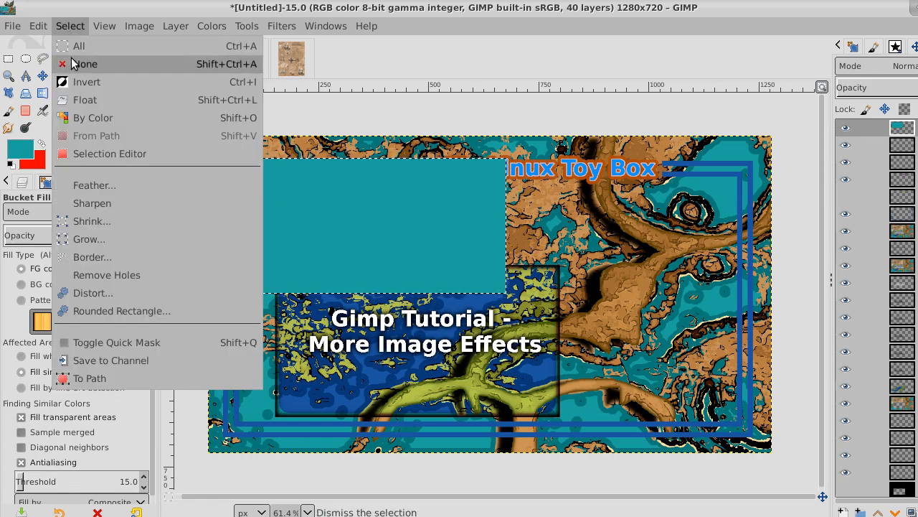
{"action": "left_click", "coordinate": [81, 219]}
{"action": "left_click", "coordinate": [235, 282]}
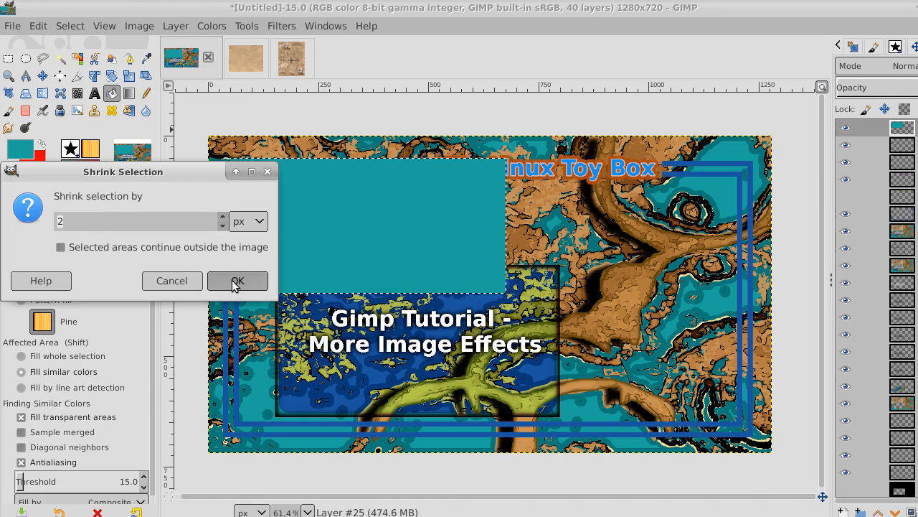
{"action": "left_click", "coordinate": [223, 218]}
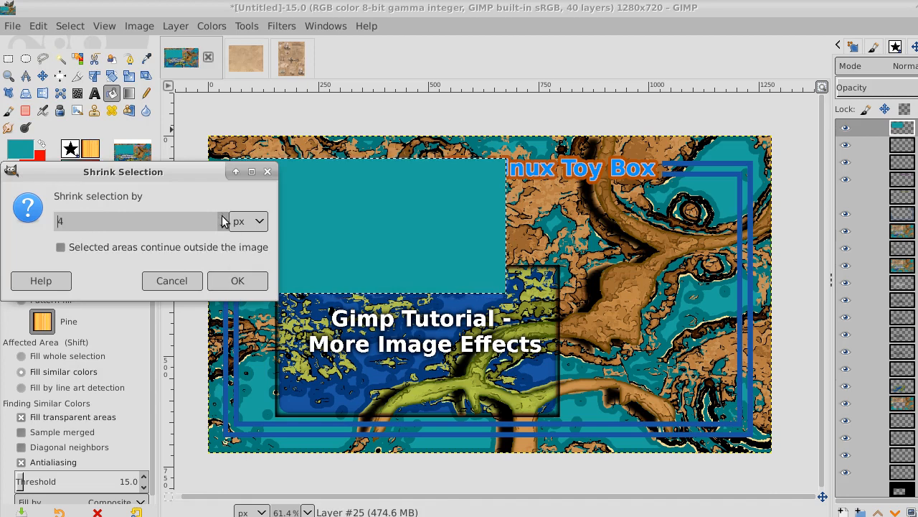
{"action": "left_click", "coordinate": [238, 281]}
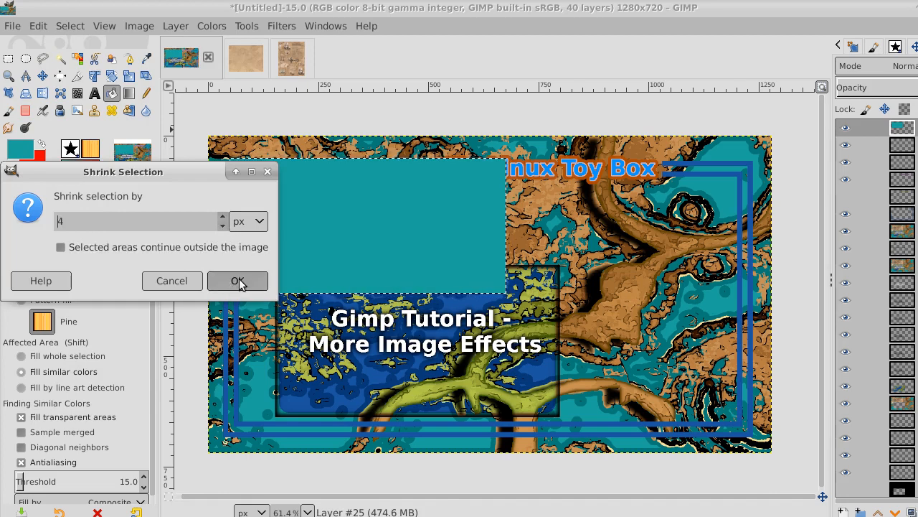
{"action": "key", "text": "Delete"}
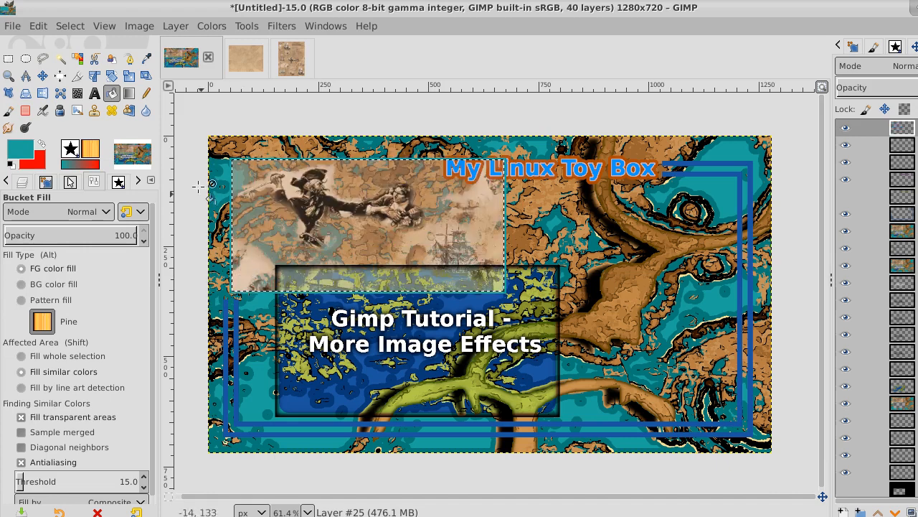
{"action": "left_click", "coordinate": [70, 25]}
{"action": "left_click", "coordinate": [92, 64]}
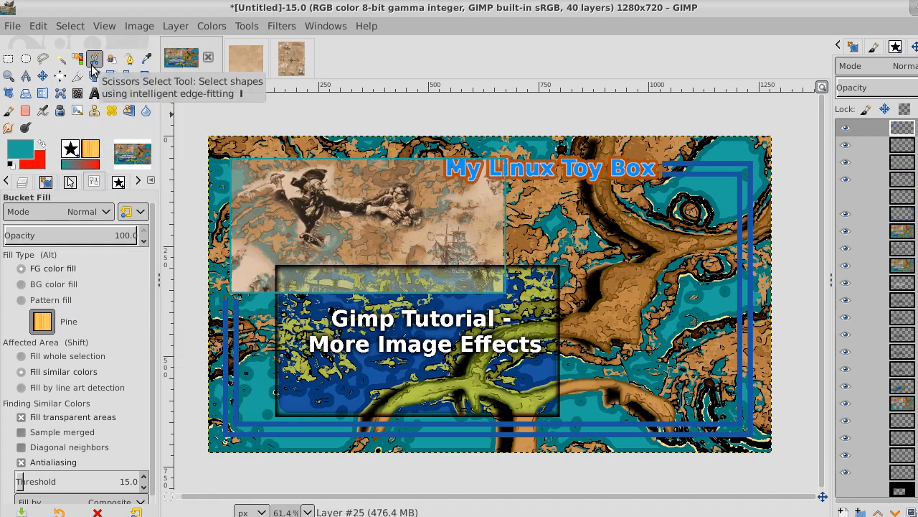
Erase the teal border where it crosses the title box and the "My Linux Toy Box" text using rectangular selections, ending with nothing selected.
{"action": "left_click", "coordinate": [9, 60]}
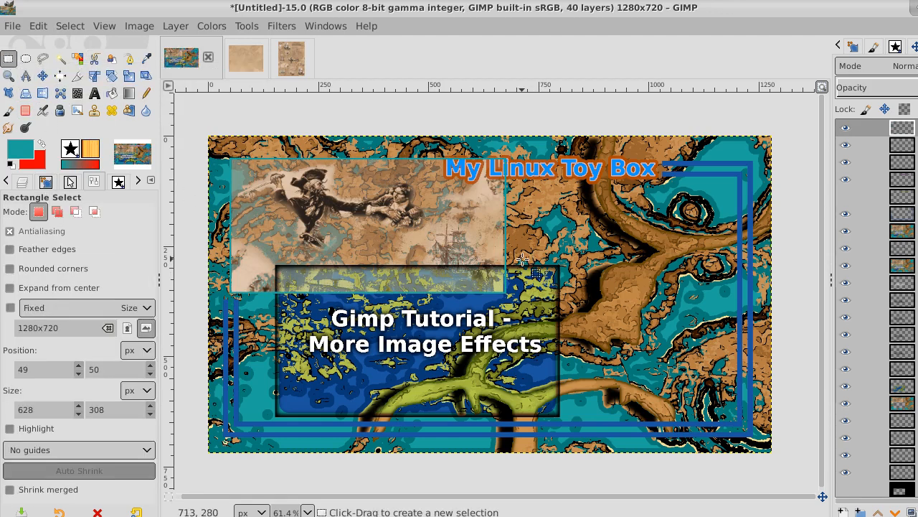
{"action": "left_click_drag", "start_coordinate": [523, 260], "coordinate": [273, 308]}
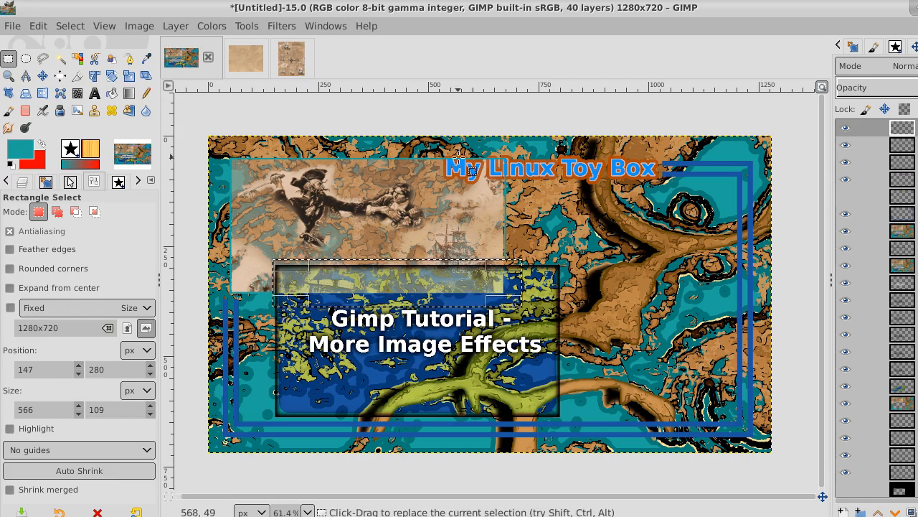
{"action": "left_click_drag", "start_coordinate": [441, 153], "coordinate": [513, 184]}
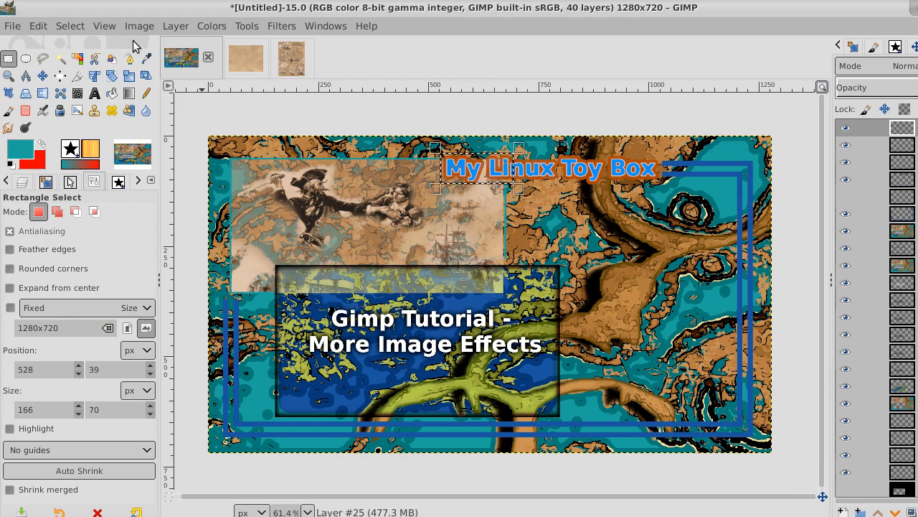
{"action": "left_click", "coordinate": [70, 26]}
{"action": "left_click", "coordinate": [86, 63]}
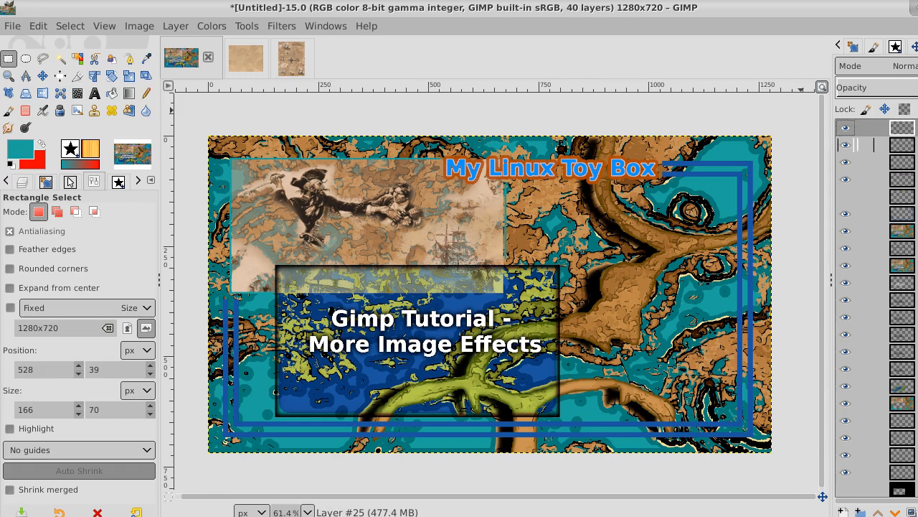
Start exporting the image and name the file Gimp-Tutorial-More-Image-Effects.jpg.
{"action": "left_click", "coordinate": [12, 25]}
{"action": "left_click", "coordinate": [51, 270]}
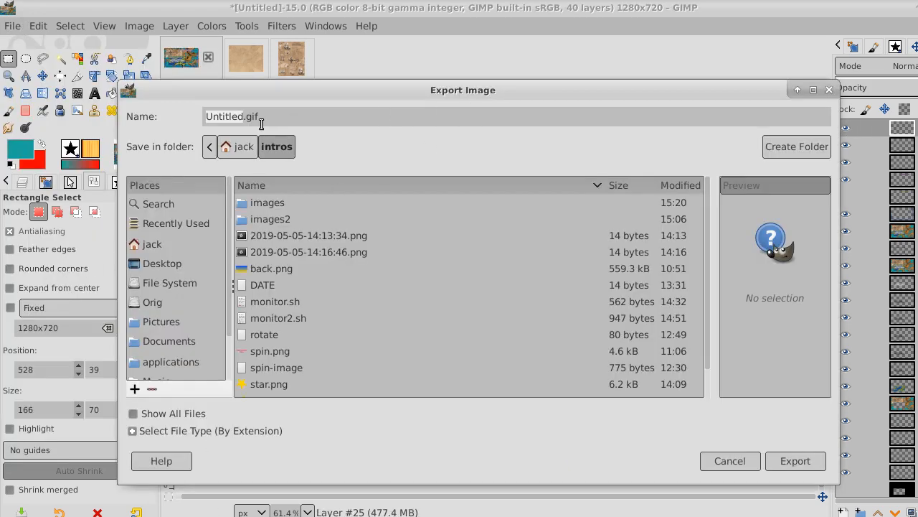
{"action": "left_click_drag", "start_coordinate": [262, 120], "coordinate": [125, 121]}
{"action": "left_click_drag", "start_coordinate": [382, 89], "coordinate": [504, 274]}
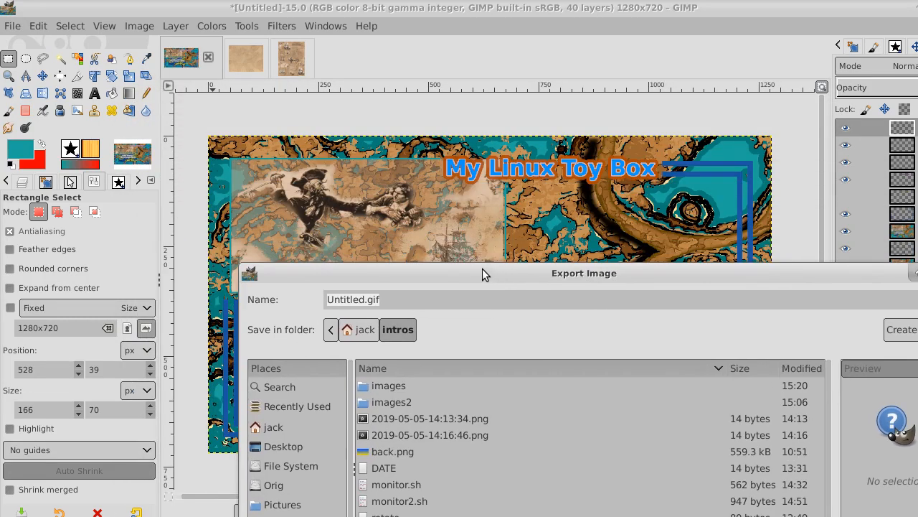
{"action": "left_click_drag", "start_coordinate": [387, 299], "coordinate": [303, 298]}
{"action": "left_click_drag", "start_coordinate": [512, 276], "coordinate": [551, 383]}
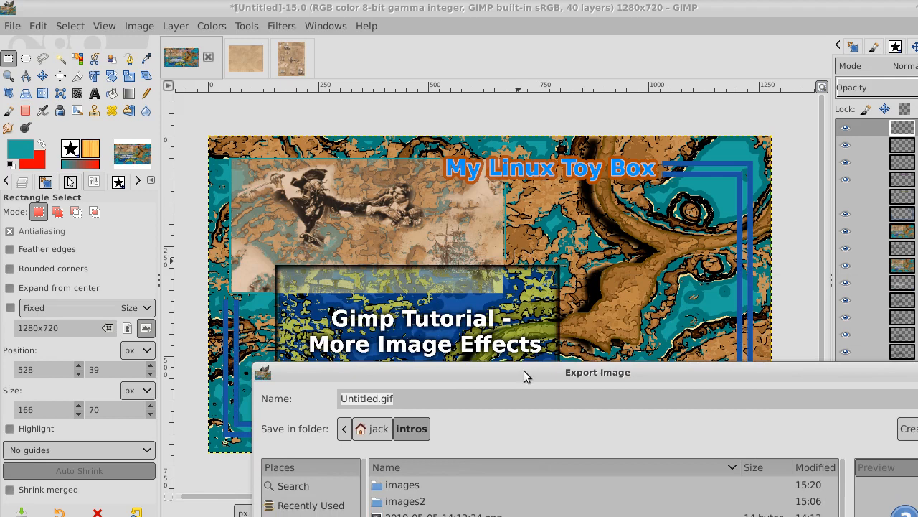
{"action": "type", "text": "Gimp"}
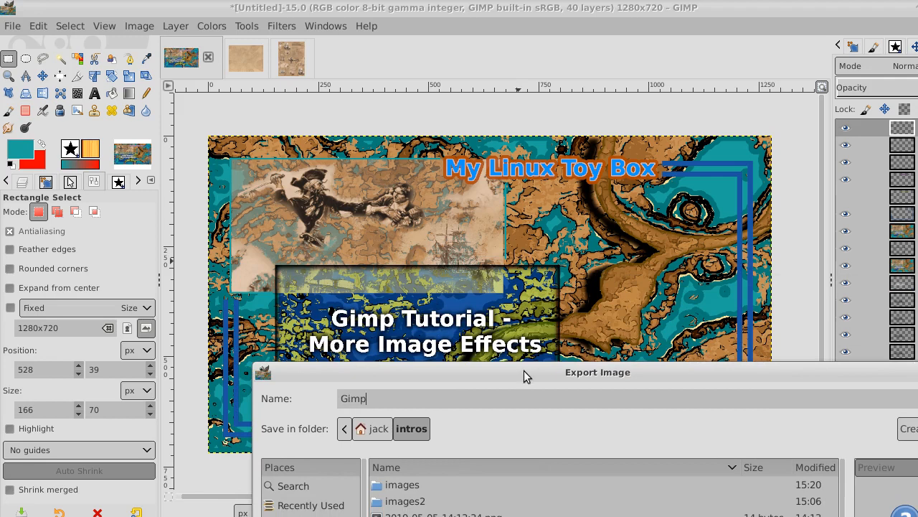
{"action": "type", "text": "-Tutorial-More-Image-"}
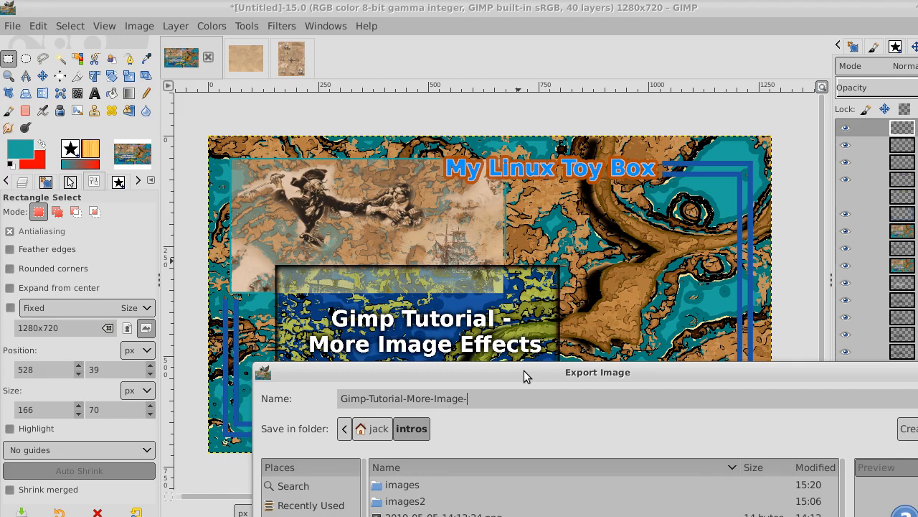
{"action": "type", "text": "Effects.jpg"}
Export the JPEG to the intros folder and minimize the image window to reveal the terminal.
{"action": "left_click_drag", "start_coordinate": [789, 375], "coordinate": [664, 82]}
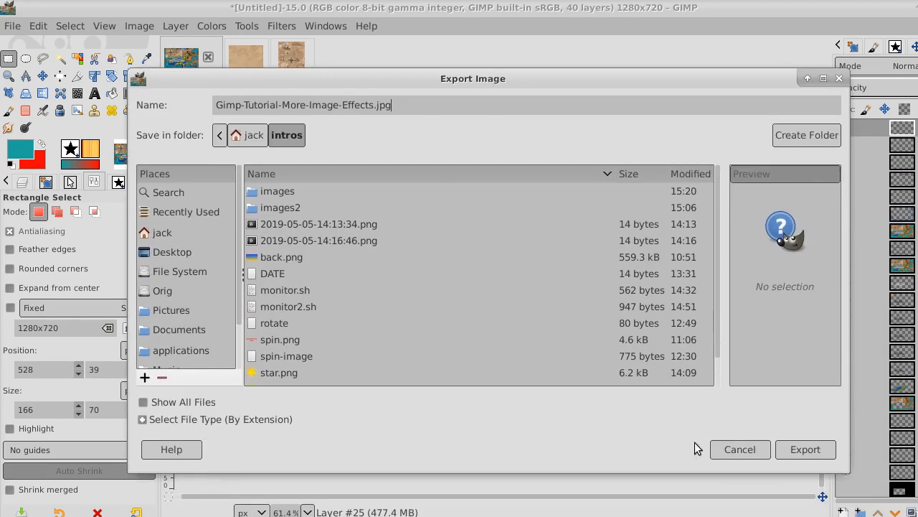
{"action": "left_click", "coordinate": [805, 452]}
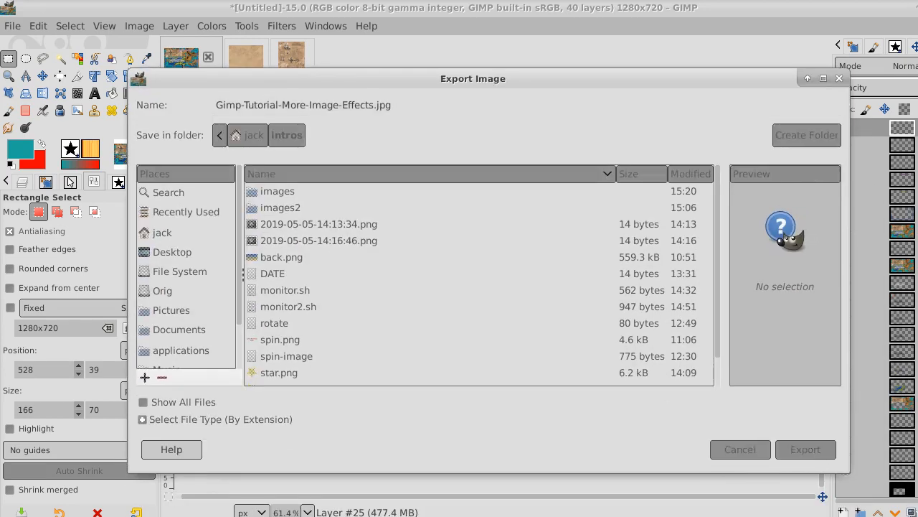
{"action": "left_click", "coordinate": [560, 400]}
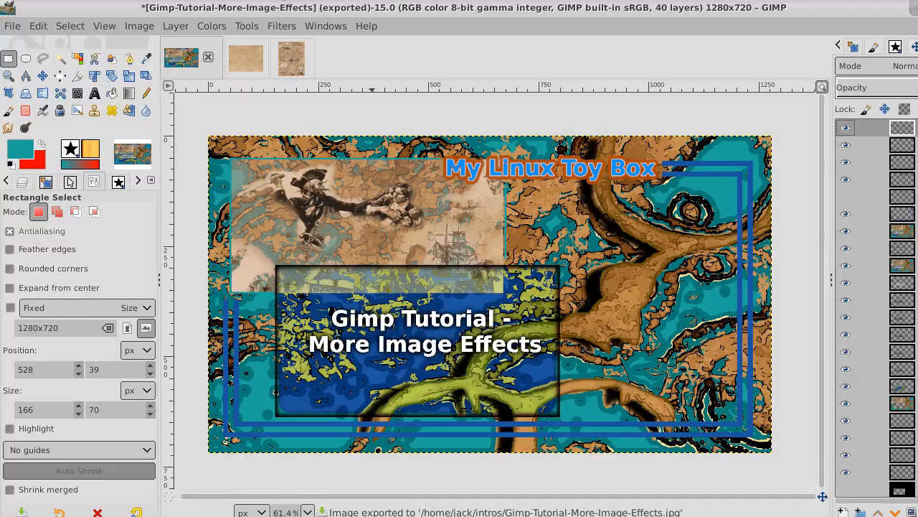
{"action": "left_click", "coordinate": [282, 1]}
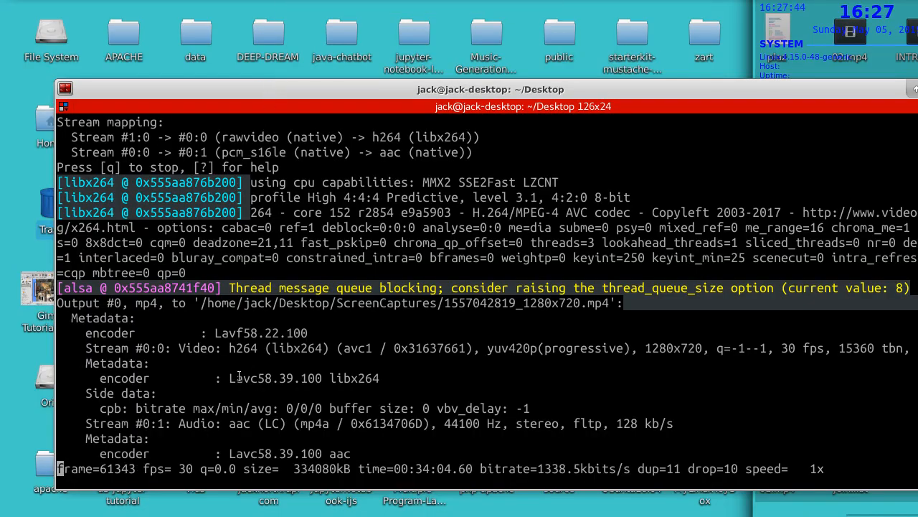